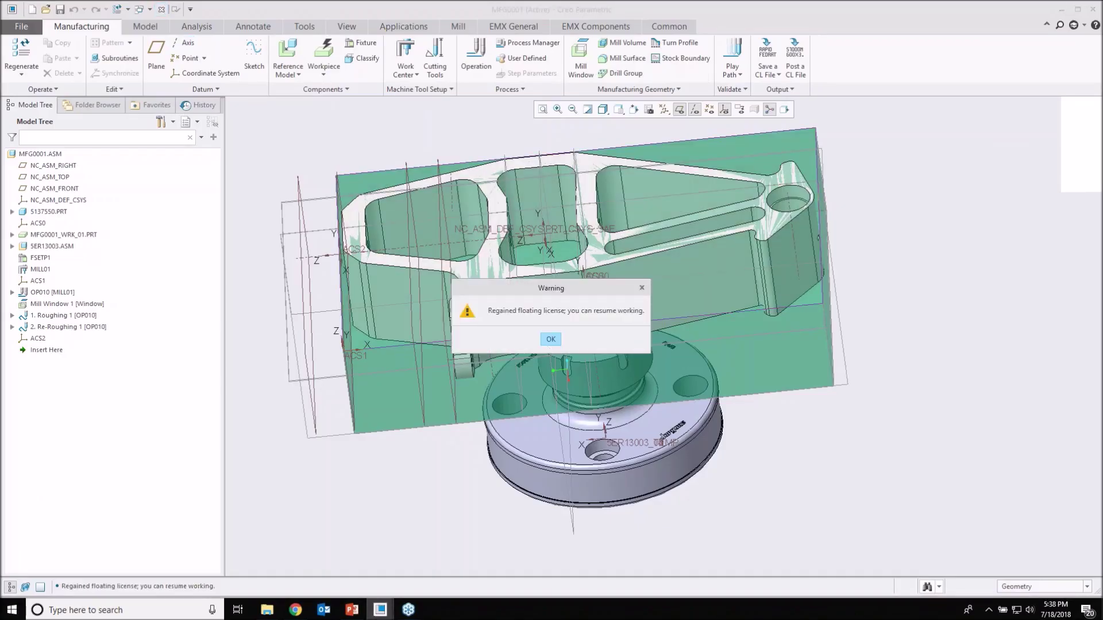
# - Dismiss the licence warning and erase all objects that are not displayed from the session
pyautogui.click(549, 343)
pyautogui.click(154, 69)
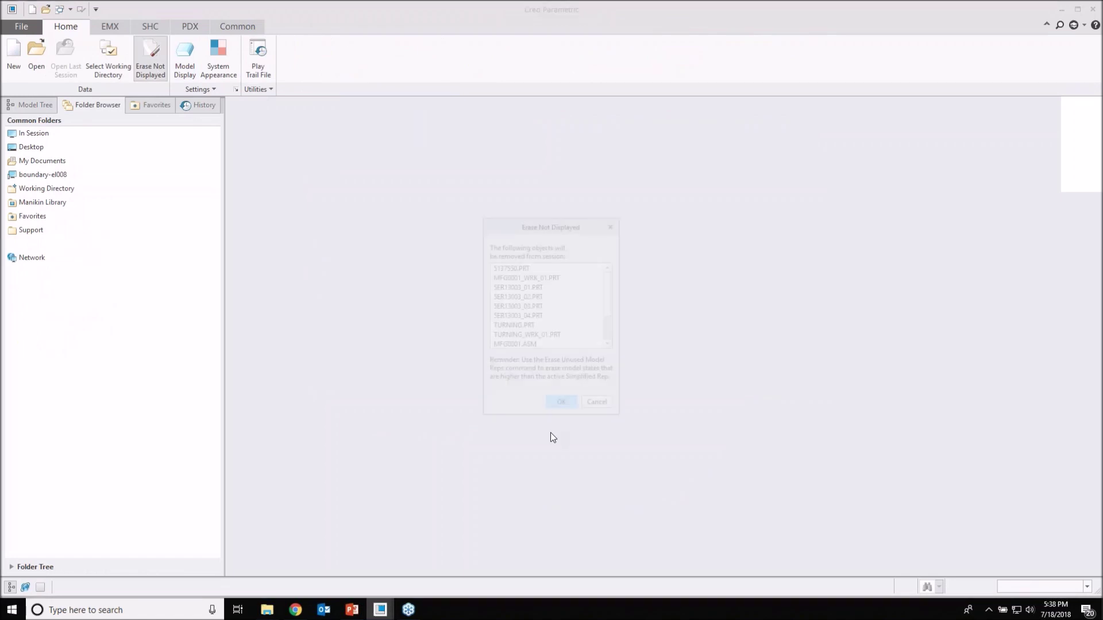
pyautogui.click(564, 409)
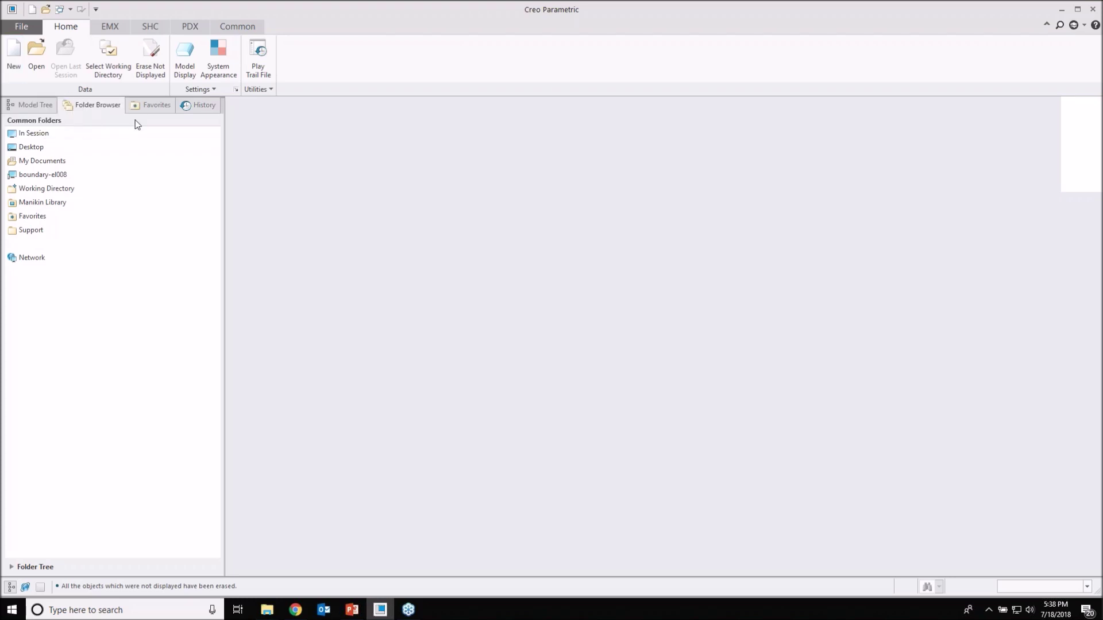
# - Create a new manufacturing model of sub-type NC assembly named Web_demo, using the default template
pyautogui.click(15, 63)
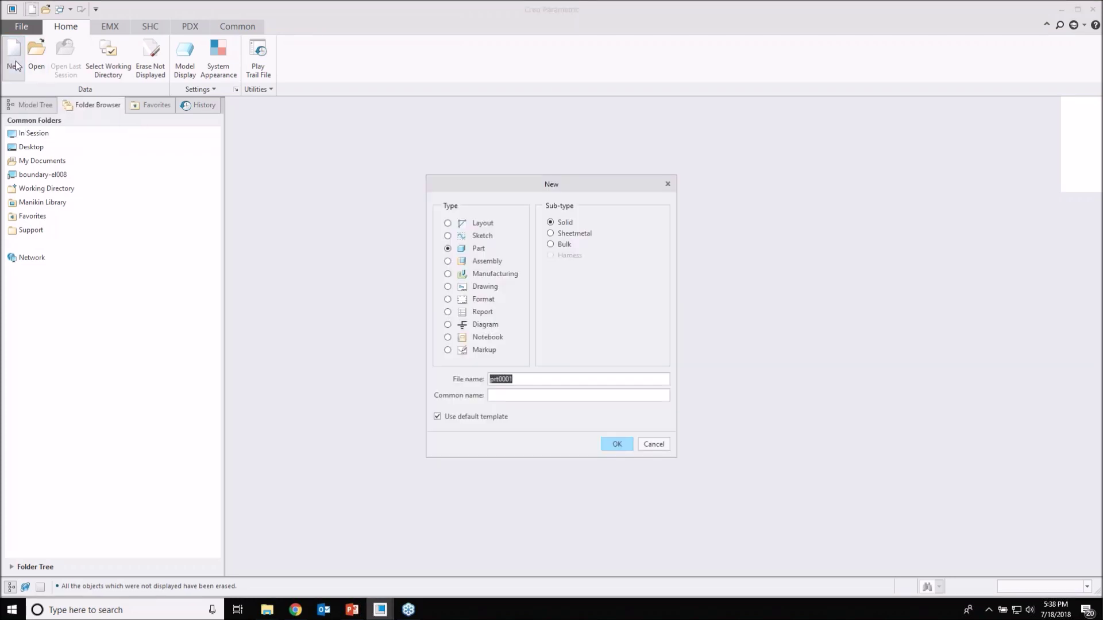
pyautogui.click(491, 273)
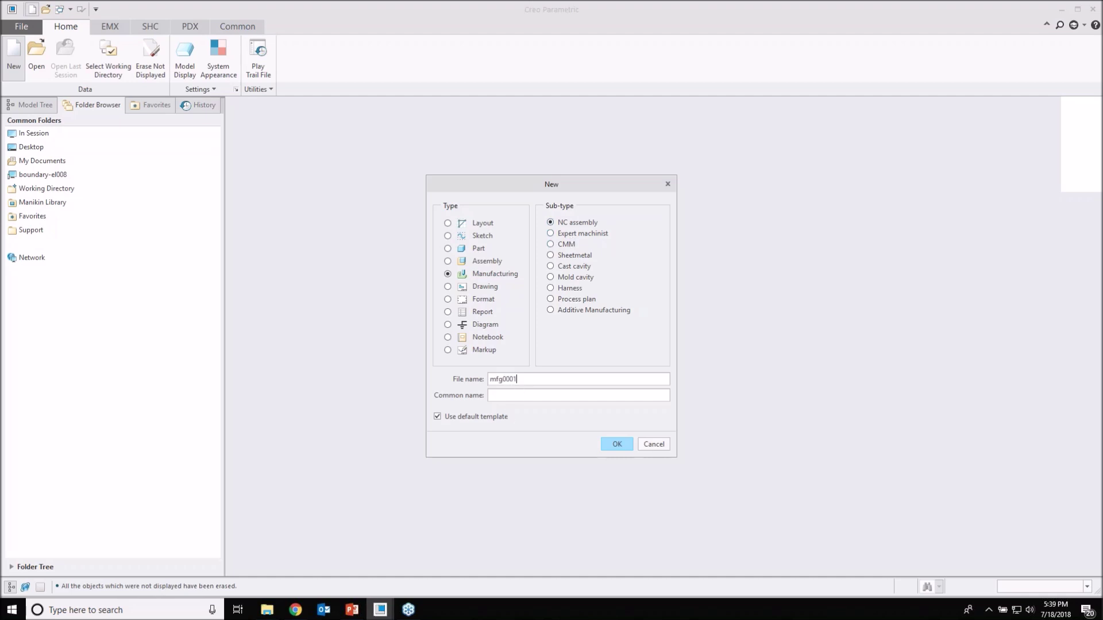
pyautogui.write('Web_demo')
pyautogui.click(617, 444)
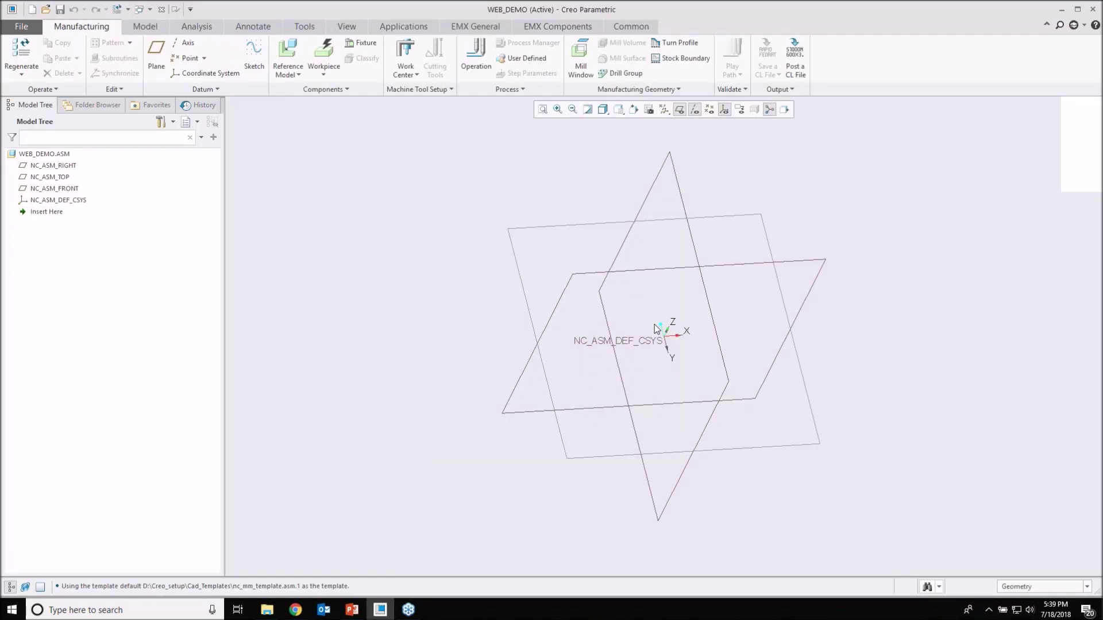
# - Bring in 5137550.prt from the Milling folder of Creo NC for Beginners as the reference model
pyautogui.keyDown('shift'); pyautogui.moveTo(616, 259); pyautogui.dragTo(701, 215, button='middle'); pyautogui.keyUp('shift')
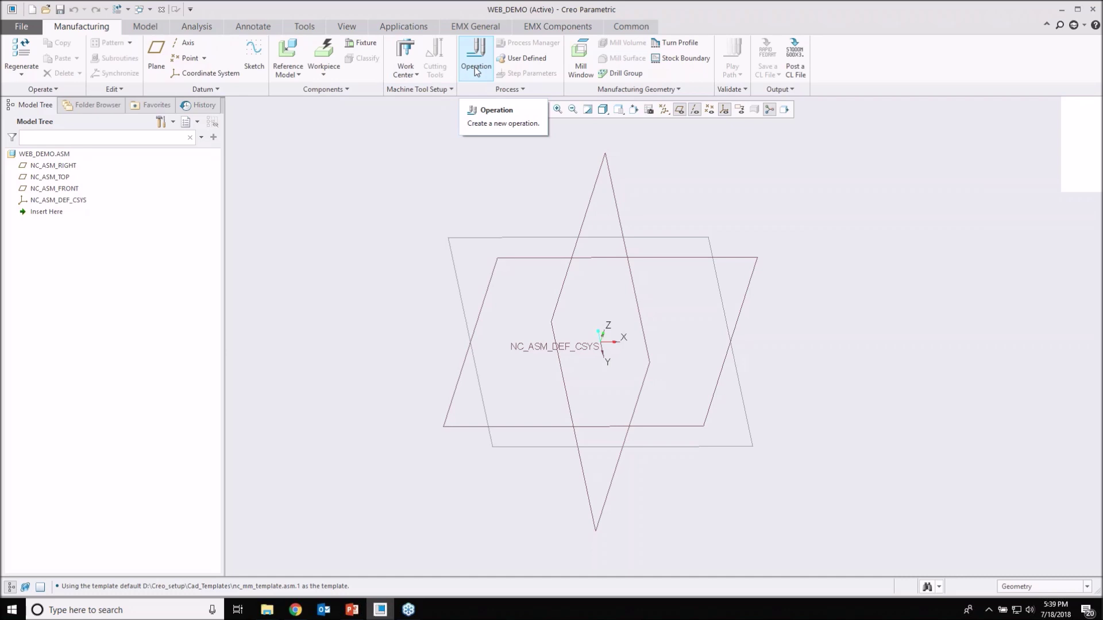
pyautogui.click(295, 53)
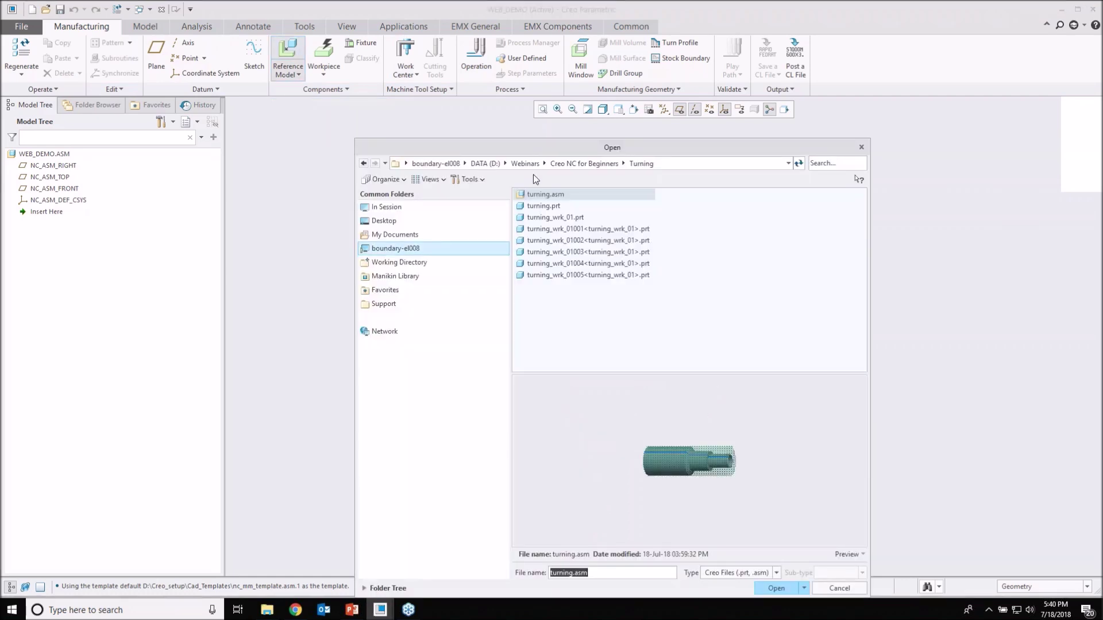
pyautogui.click(529, 165)
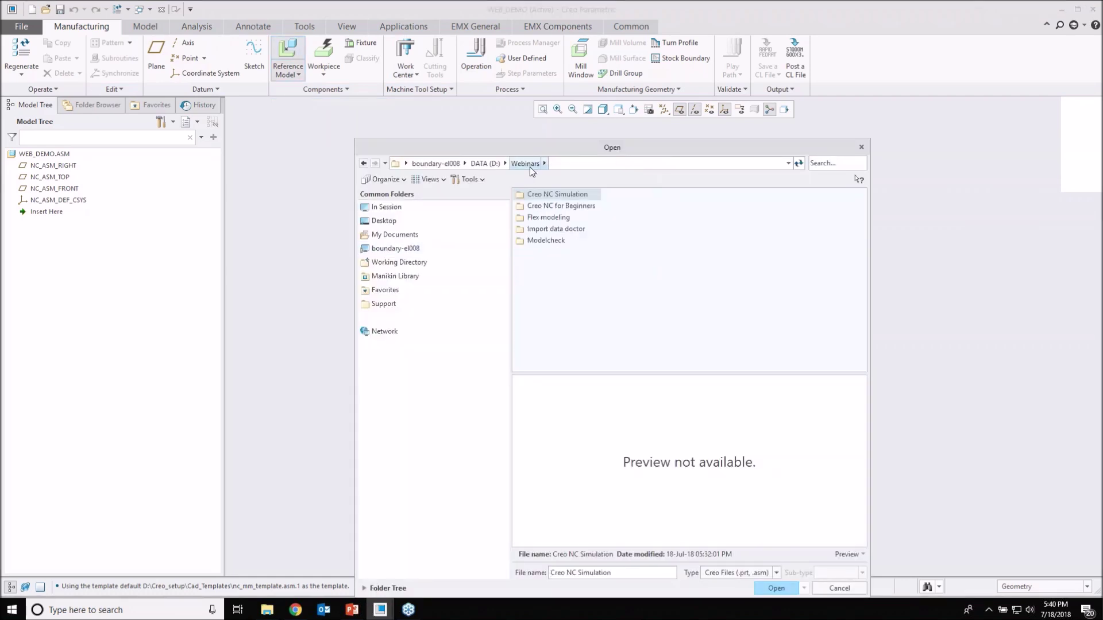
pyautogui.doubleClick(572, 211)
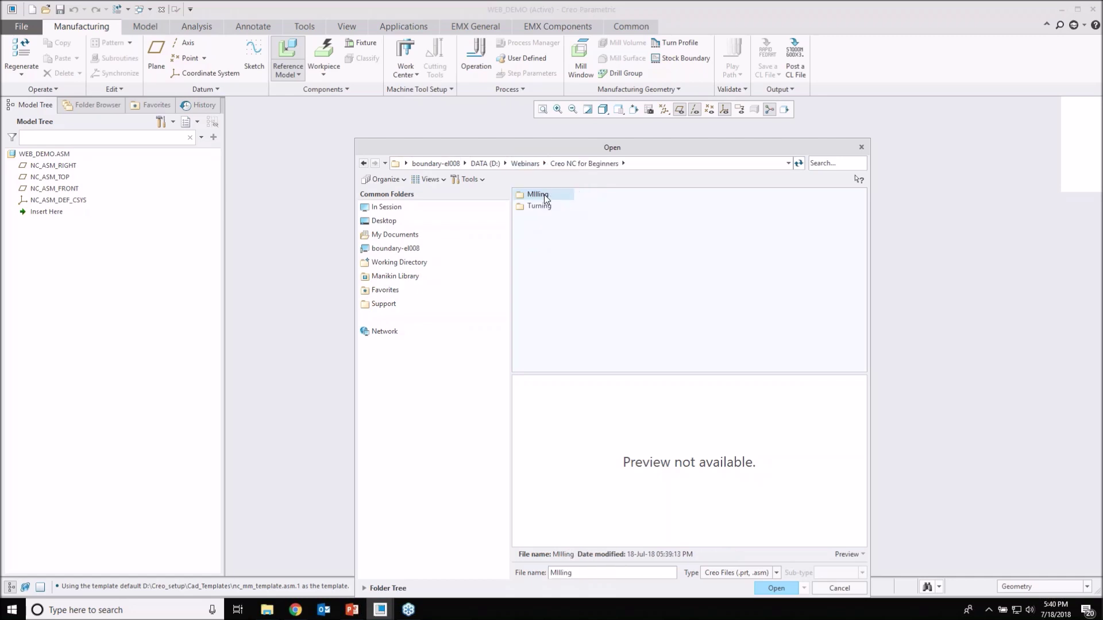
pyautogui.doubleClick(544, 195)
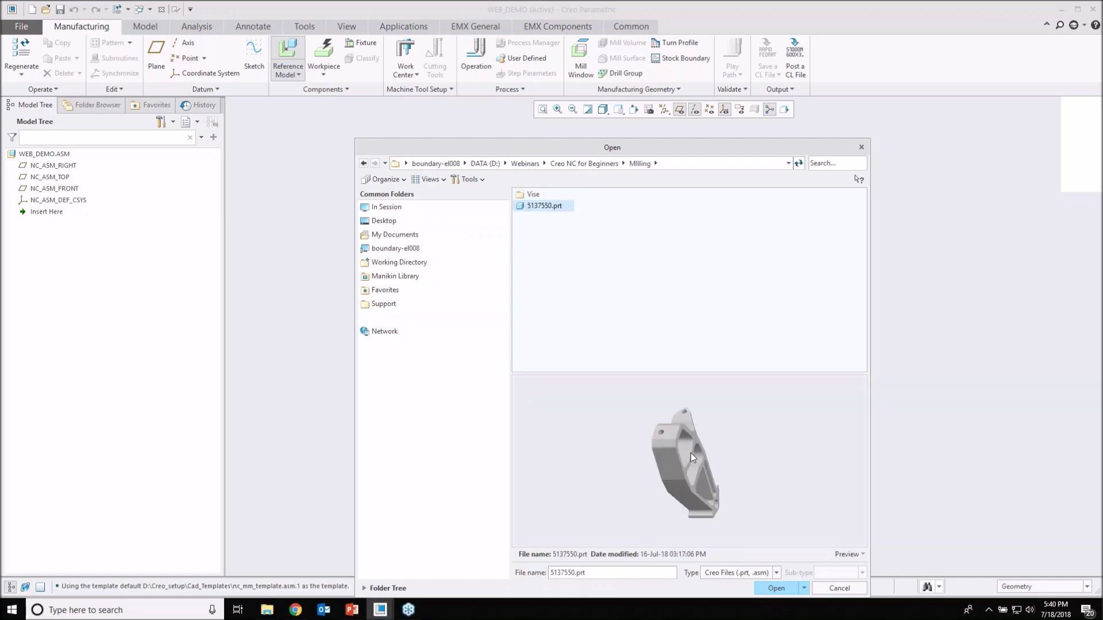
pyautogui.scroll(-1, 690, 453)
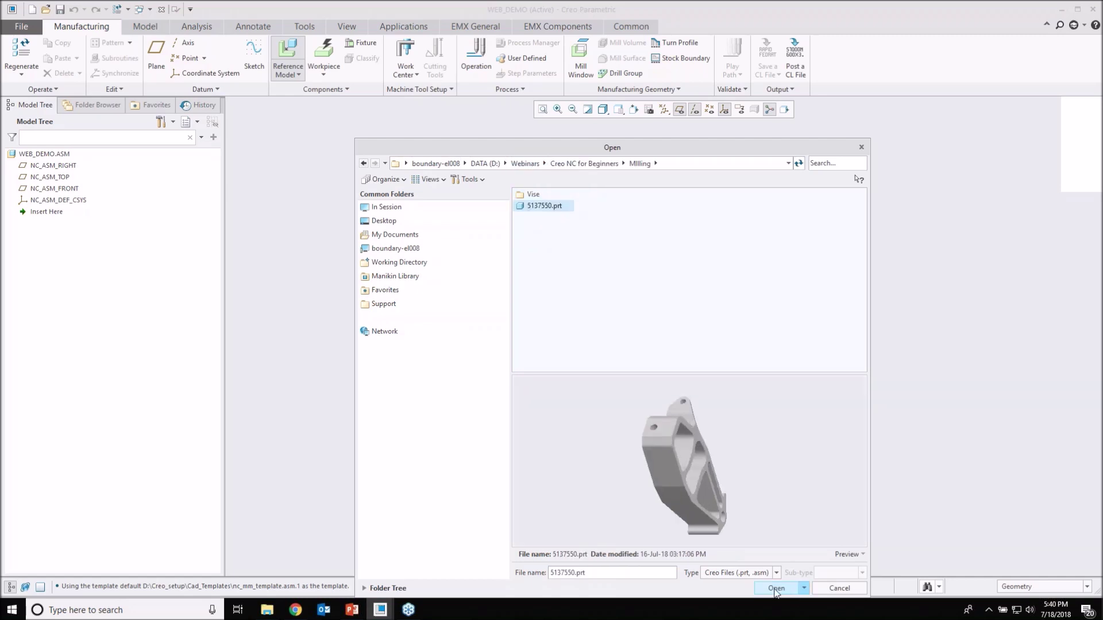
pyautogui.click(776, 591)
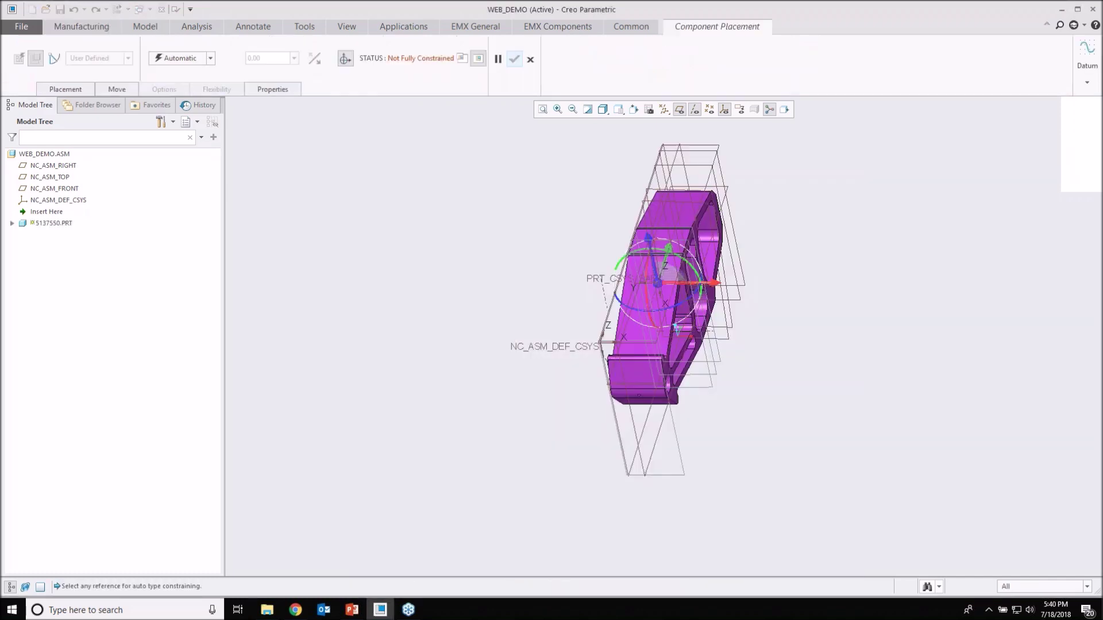
# - Place the reference model with a Default constraint and accept the proposed absolute accuracy for the assembly
pyautogui.keyDown('shift'); pyautogui.moveTo(623, 328); pyautogui.dragTo(718, 358, button='middle'); pyautogui.keyUp('shift')
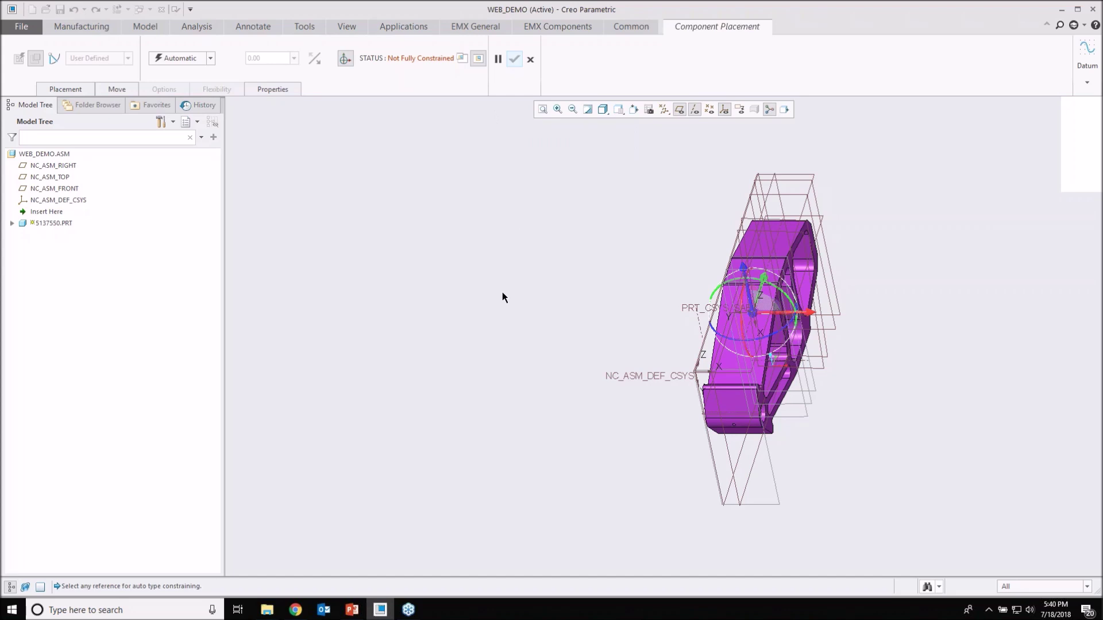
pyautogui.rightClick(515, 262)
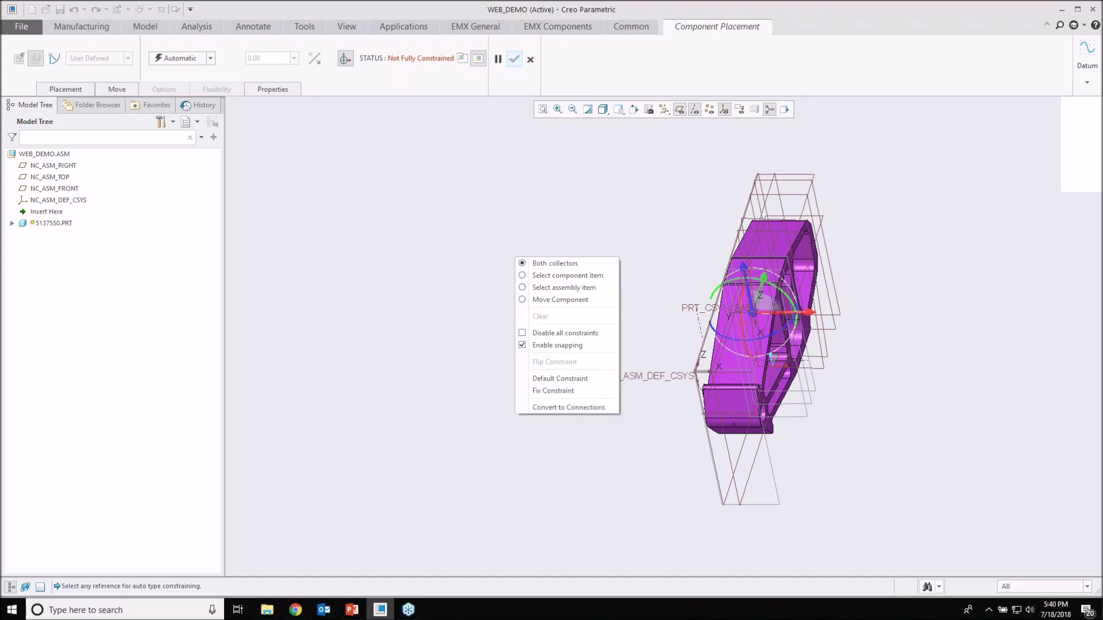
pyautogui.click(557, 379)
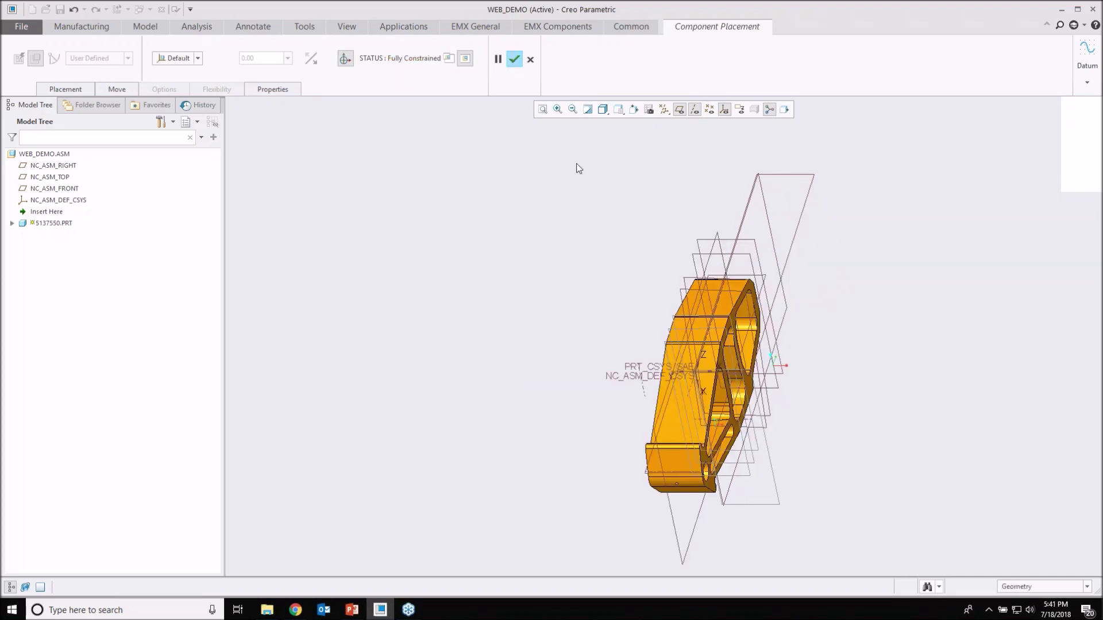
pyautogui.click(514, 60)
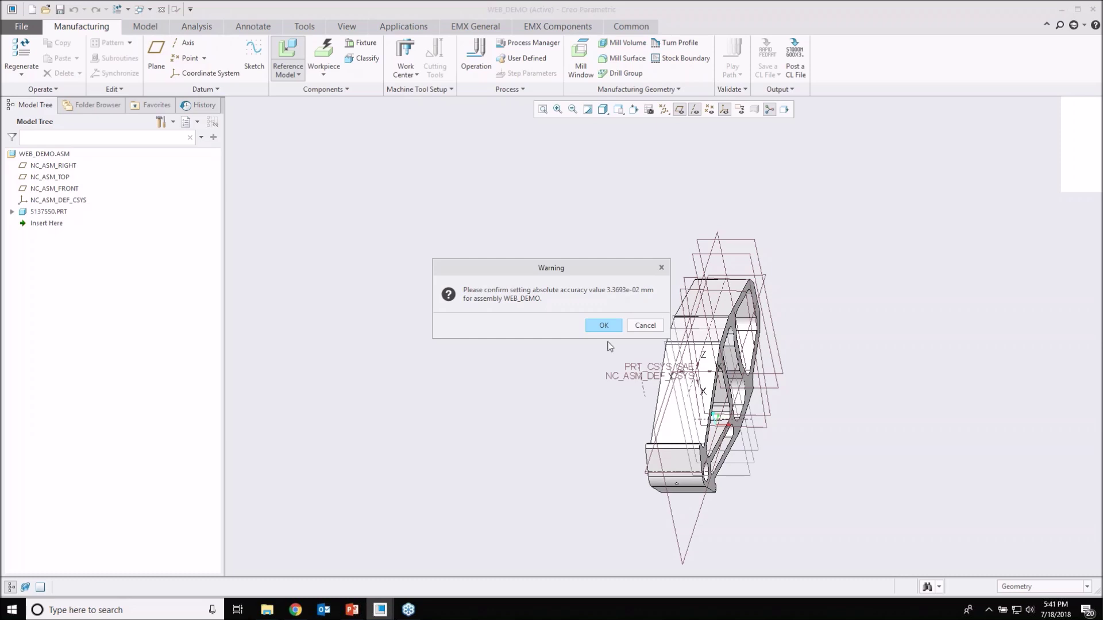
pyautogui.click(618, 324)
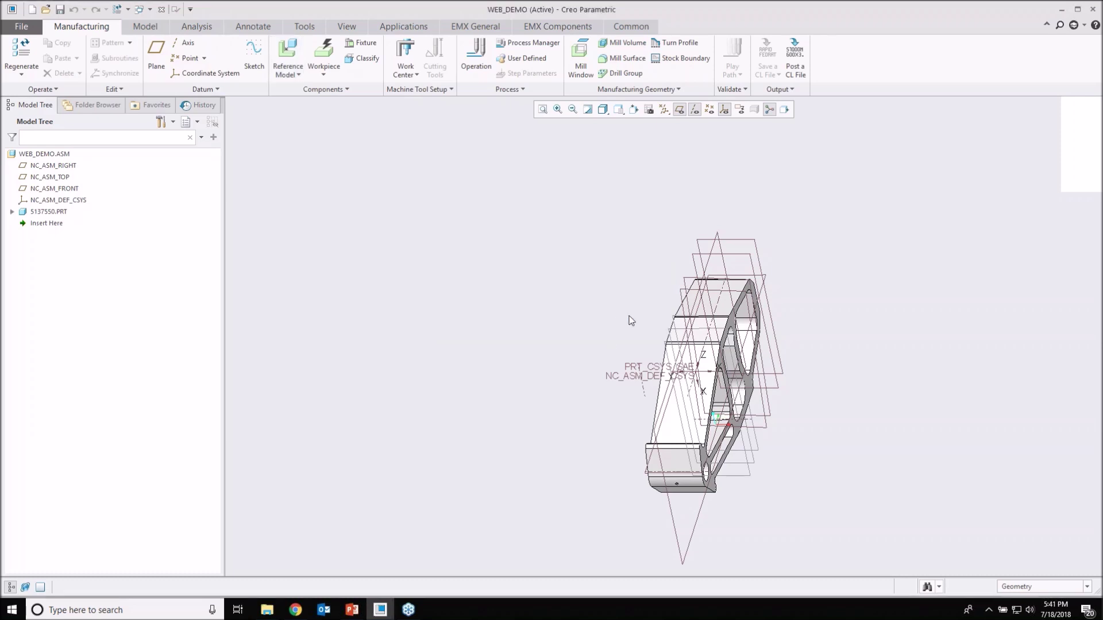
# - Hide the datum planes, axes and coordinate systems in the graphics view
pyautogui.moveTo(587, 299); pyautogui.dragTo(561, 291, button='middle')
pyautogui.moveTo(653, 313); pyautogui.dragTo(440, 429, button='middle')
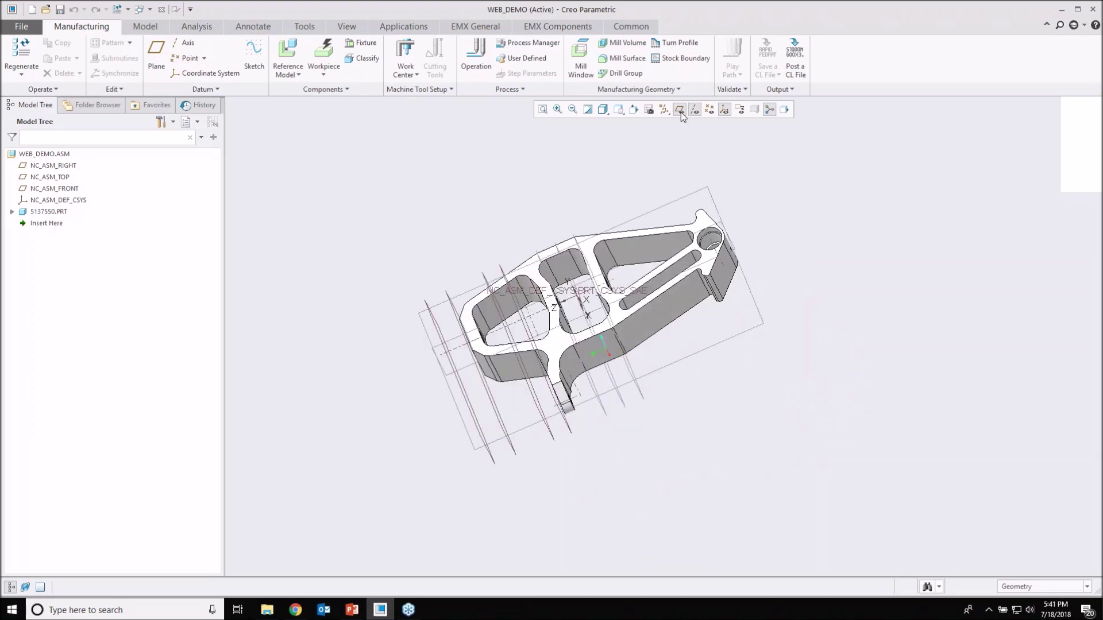
pyautogui.click(680, 110)
pyautogui.click(695, 111)
pyautogui.click(723, 110)
# - Measure the diameter of the rounded corner at the wide end of the triangular pocket
pyautogui.moveTo(660, 287)
pyautogui.mouseDown(button='middle')
pyautogui.moveTo(656, 274)
pyautogui.moveTo(658, 283)
pyautogui.mouseUp(button='middle')
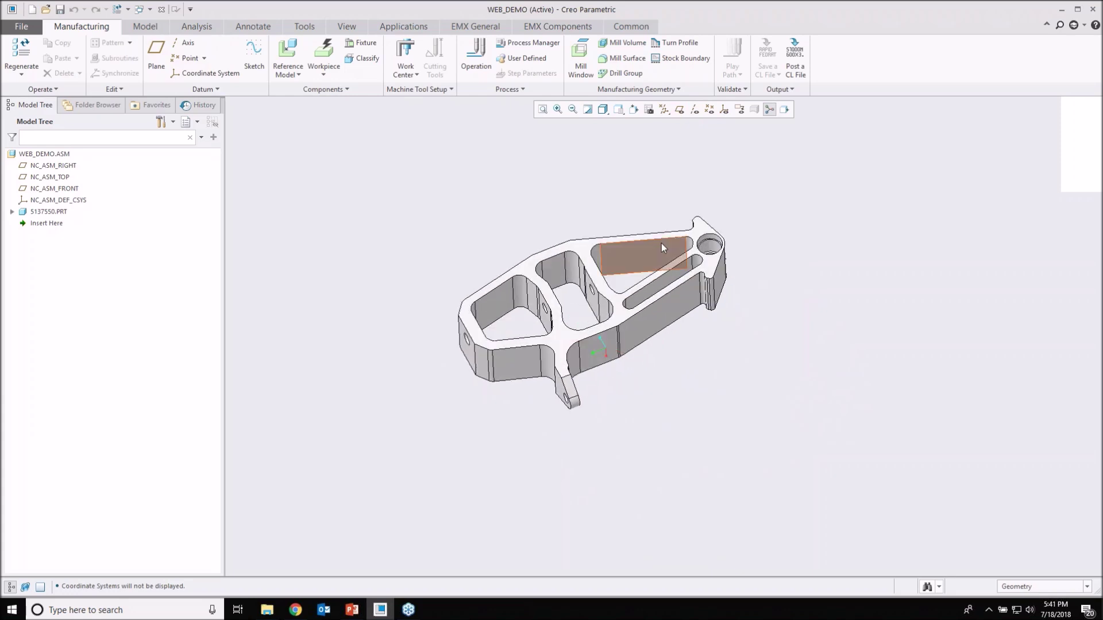
pyautogui.scroll(-5, 659, 245)
pyautogui.moveTo(658, 245); pyautogui.dragTo(644, 268, button='middle')
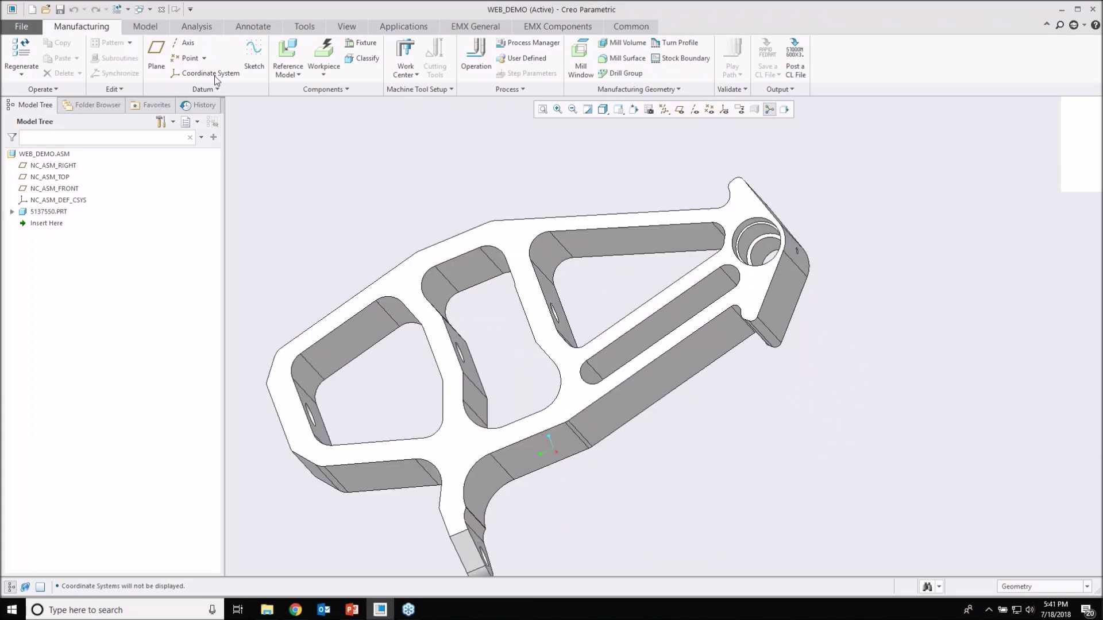
pyautogui.click(202, 27)
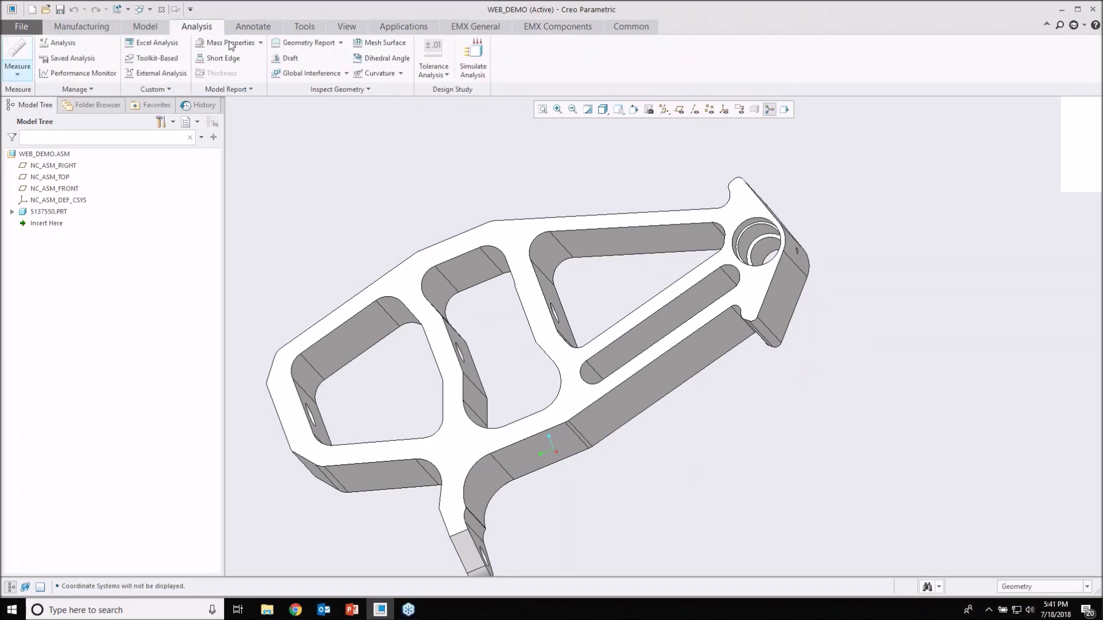
pyautogui.click(14, 82)
pyautogui.click(24, 90)
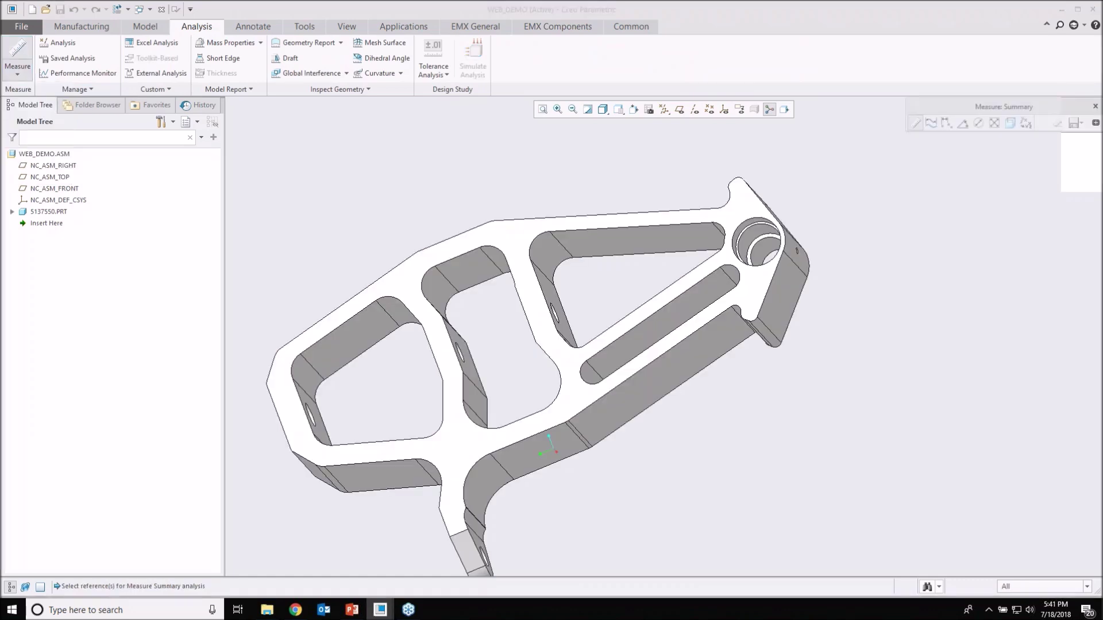
pyautogui.click(977, 123)
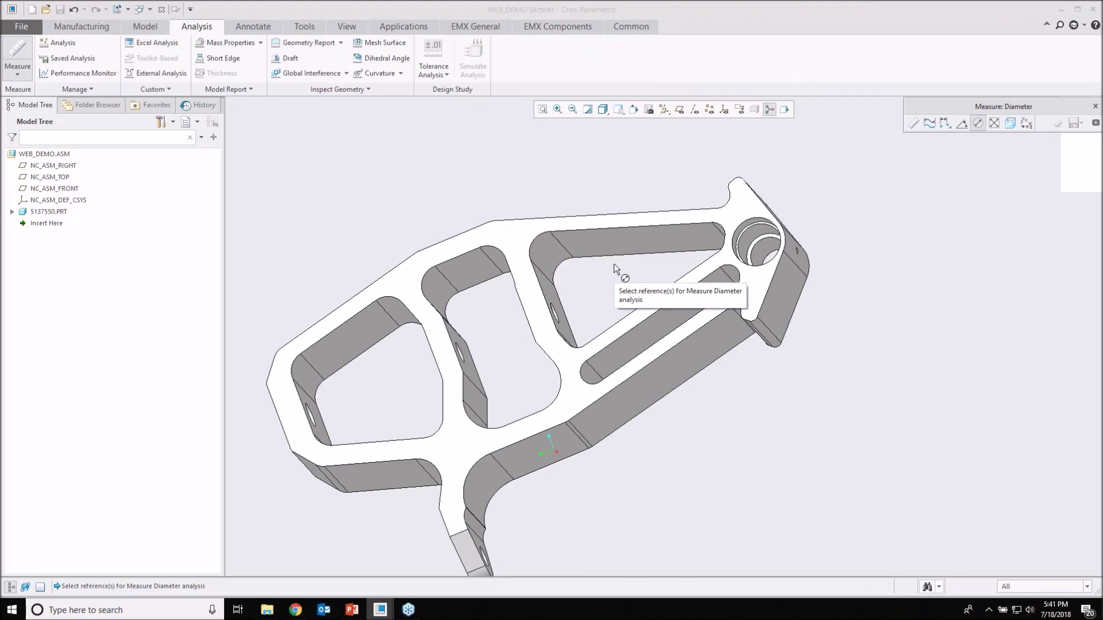
pyautogui.click(556, 260)
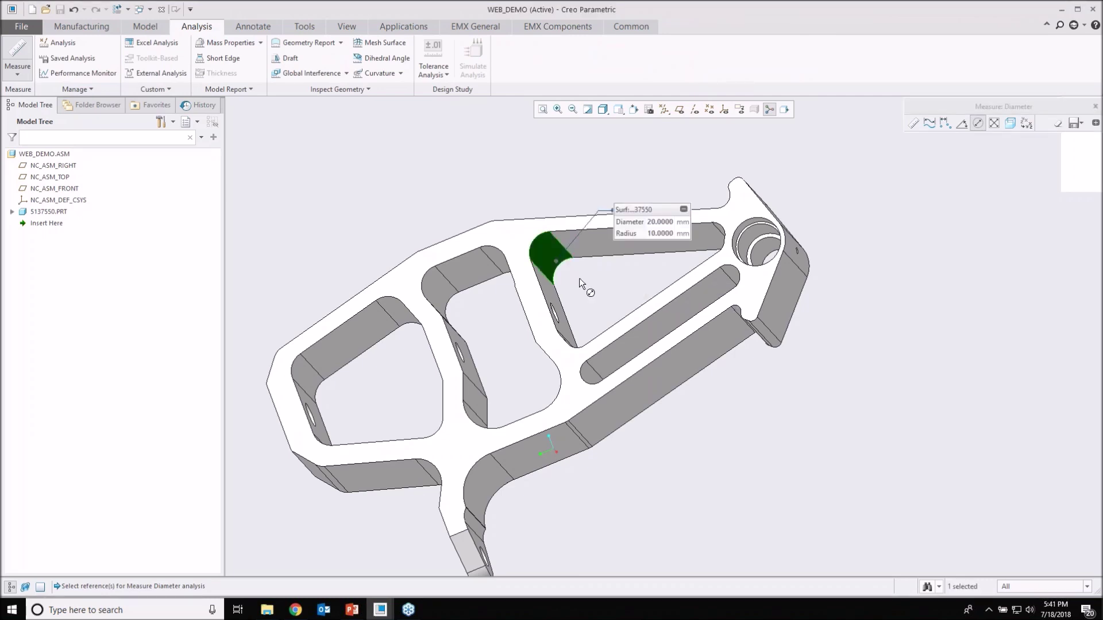
# - Measure the diameters of the triangular pocket's corner nearest the stepped hole and of that hole's inner bore
pyautogui.moveTo(579, 278); pyautogui.dragTo(554, 448, button='middle')
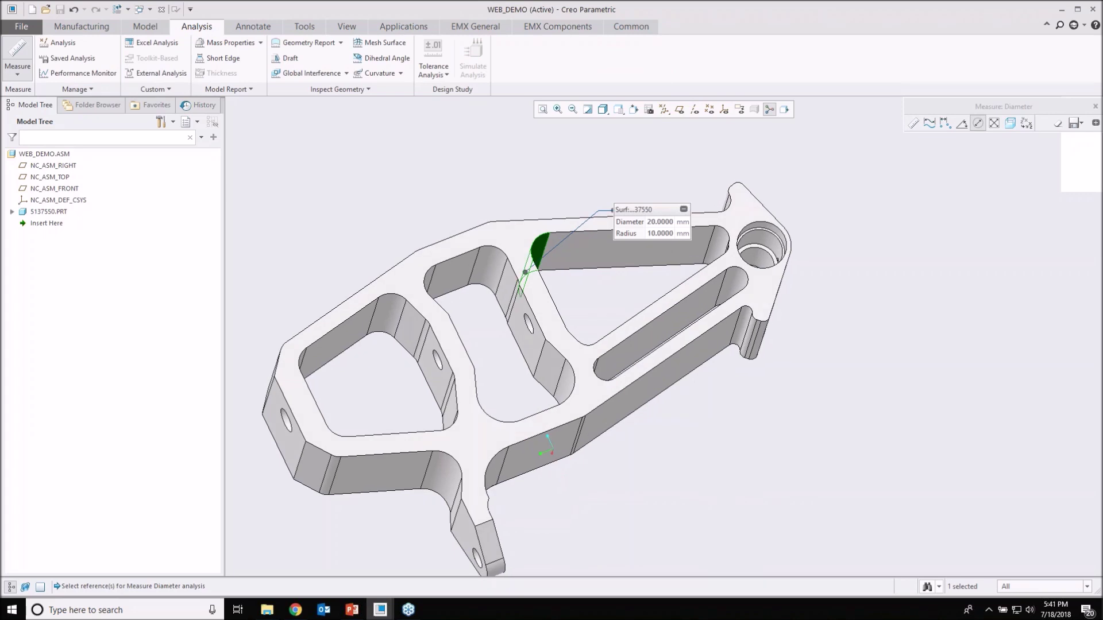
pyautogui.moveTo(690, 230); pyautogui.dragTo(763, 250, button='middle')
pyautogui.click(707, 241)
pyautogui.scroll(3, 759, 234)
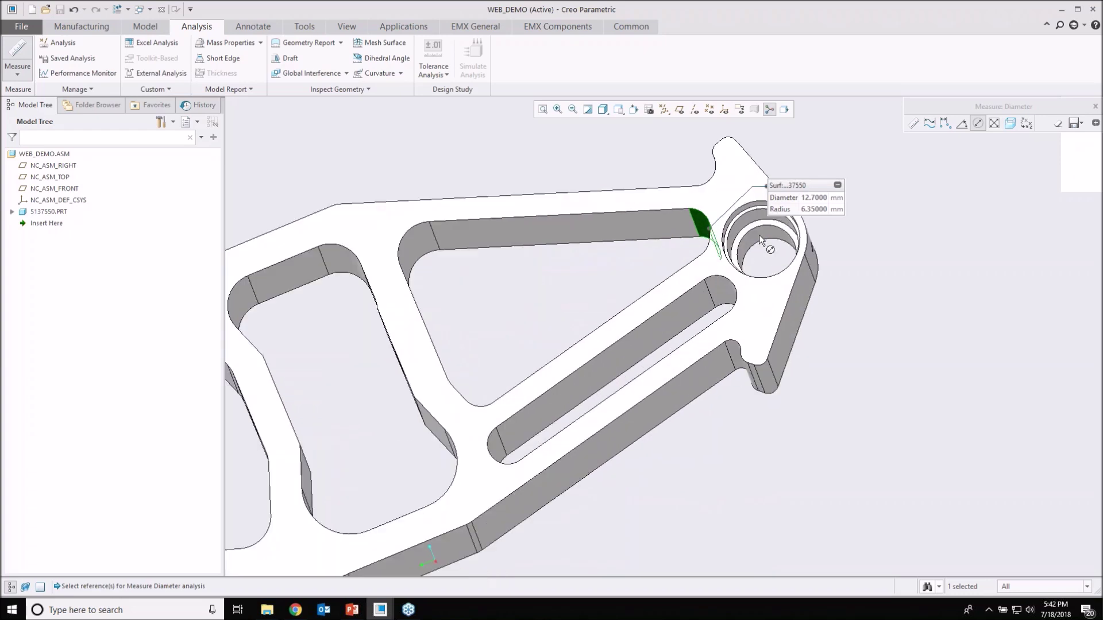
pyautogui.click(759, 234)
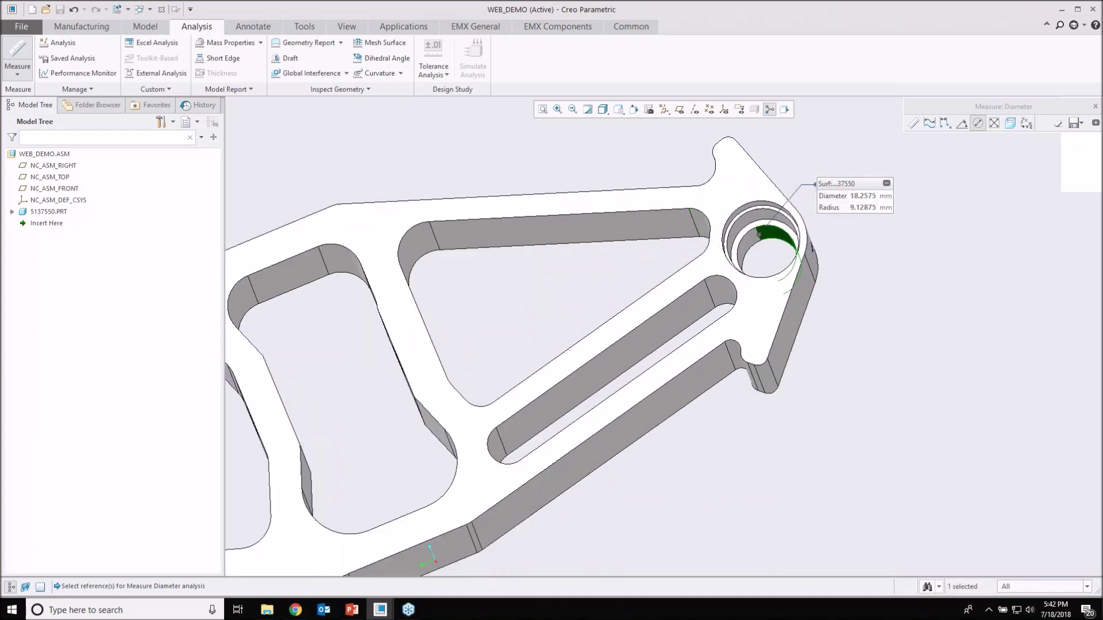
# - Measure the diameters of the narrow slot's rounded end near the stepped hole and of the far end pocket's outer corner
pyautogui.scroll(-3, 759, 234)
pyautogui.moveTo(580, 430); pyautogui.dragTo(551, 443, button='middle')
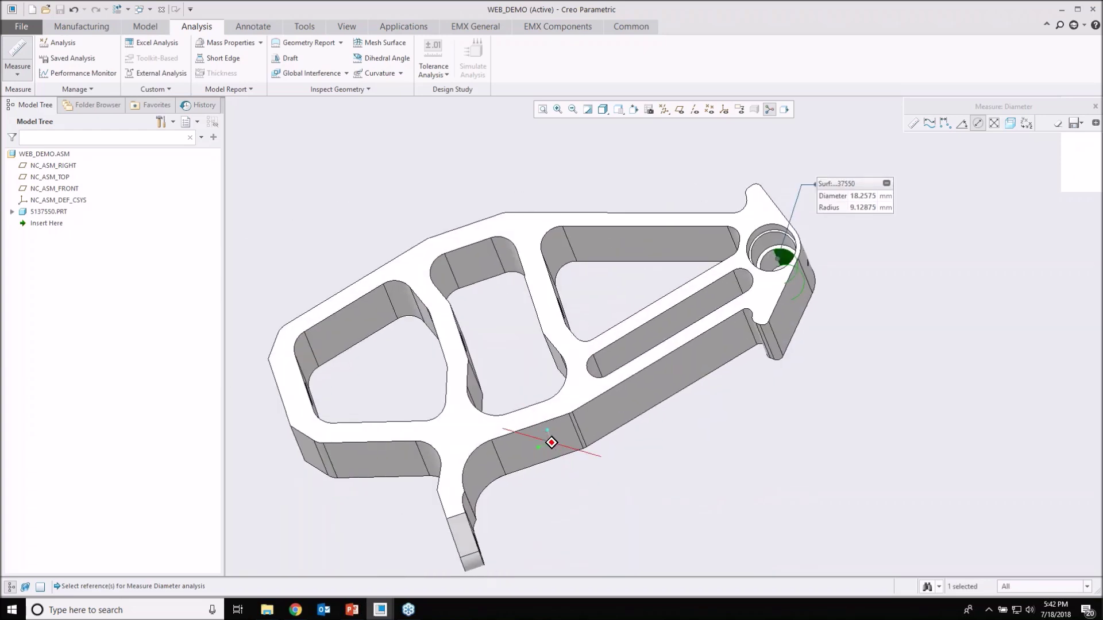
pyautogui.moveTo(742, 311); pyautogui.dragTo(732, 291, button='middle')
pyautogui.click(735, 291)
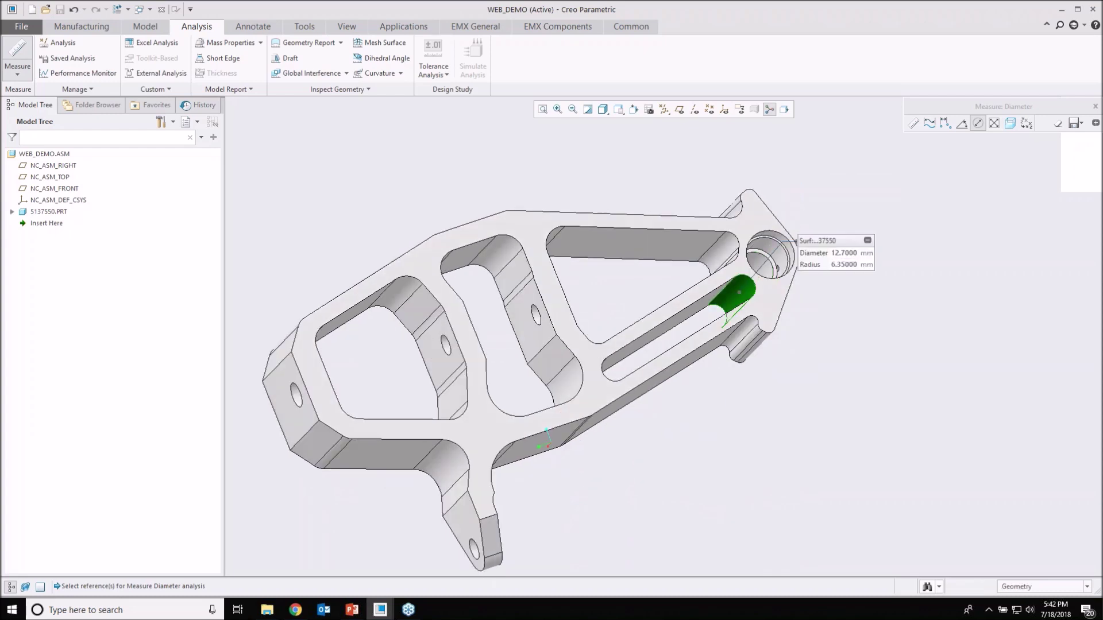
pyautogui.moveTo(551, 442); pyautogui.dragTo(543, 434, button='middle')
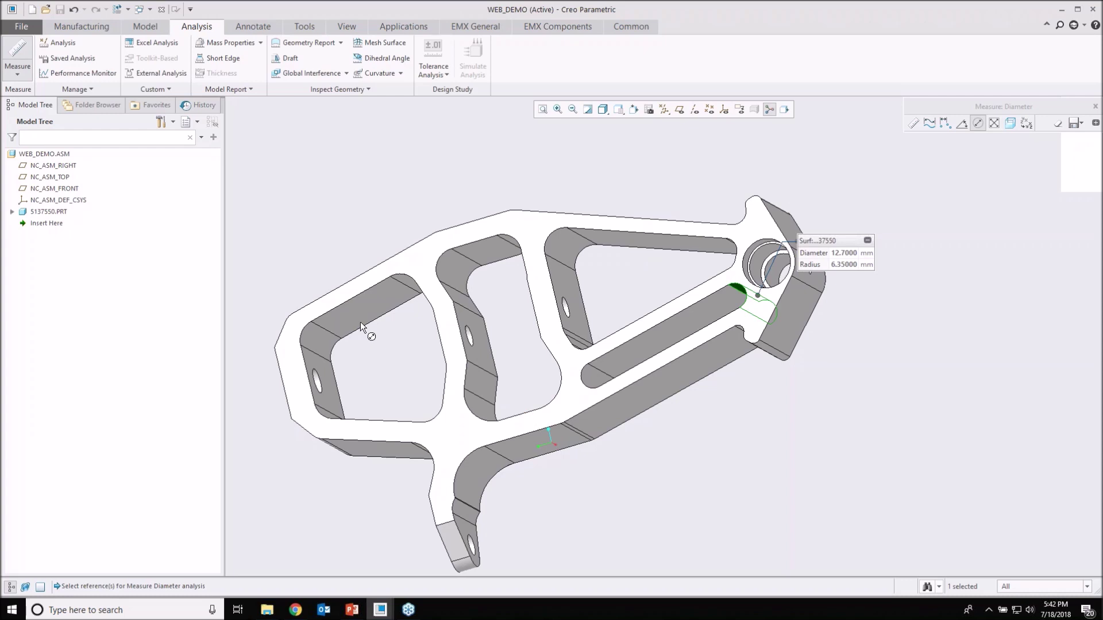
pyautogui.click(319, 340)
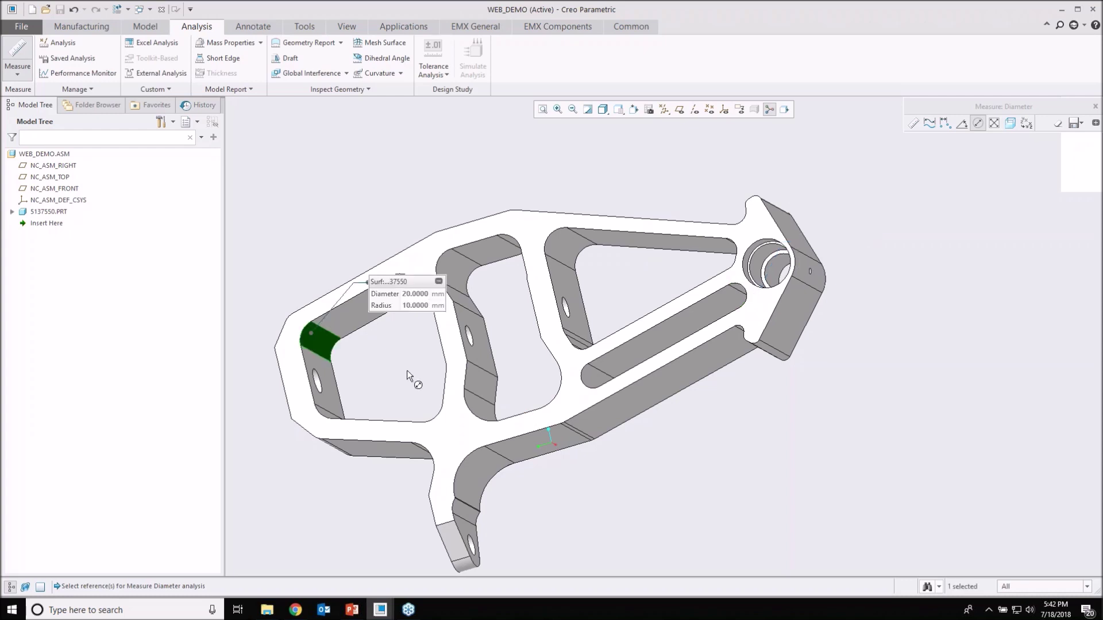
# - Measure the diameter of the small concave fillet on the outer wall beside the stepped-hole end
pyautogui.moveTo(407, 370)
pyautogui.mouseDown(button='middle')
pyautogui.moveTo(413, 333)
pyautogui.moveTo(763, 382)
pyautogui.mouseUp(button='middle')
pyautogui.scroll(-5, 763, 382)
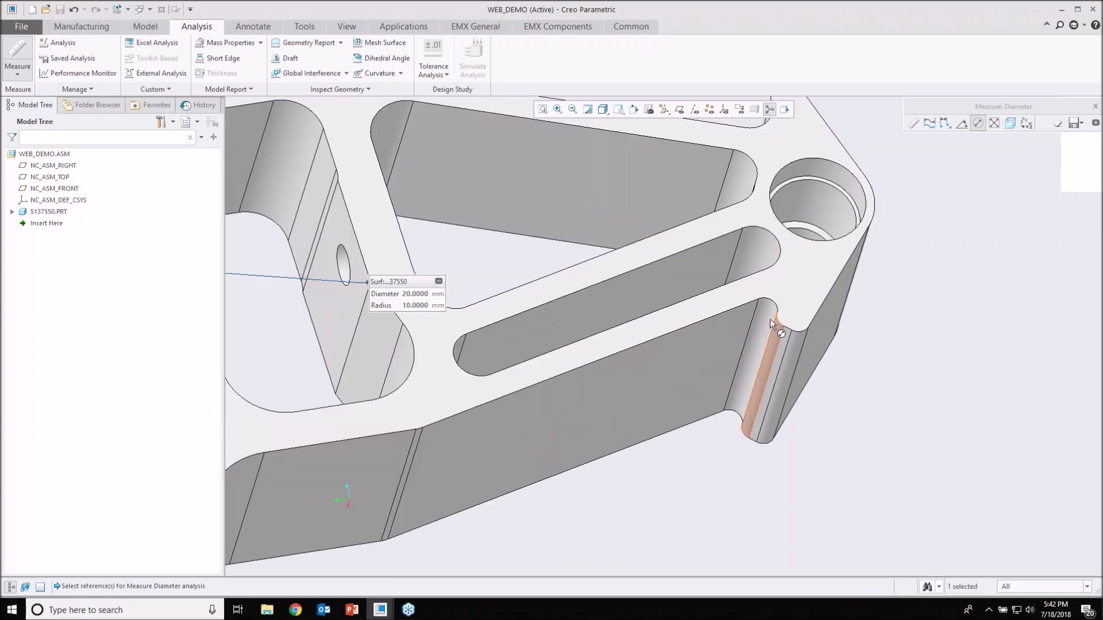
pyautogui.click(769, 319)
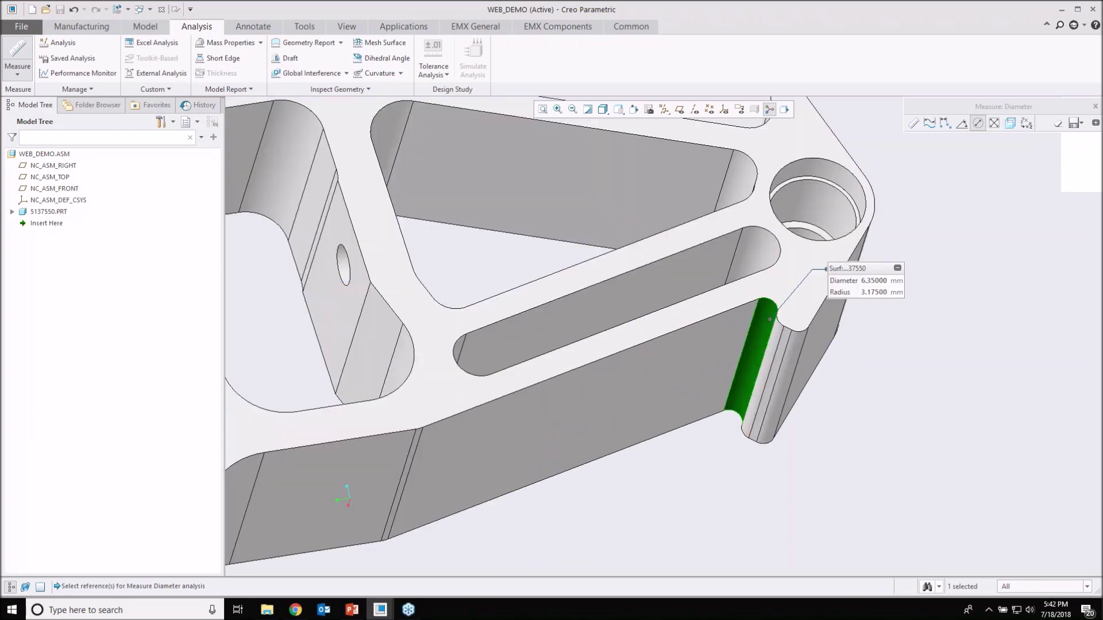
pyautogui.scroll(8, 766, 354)
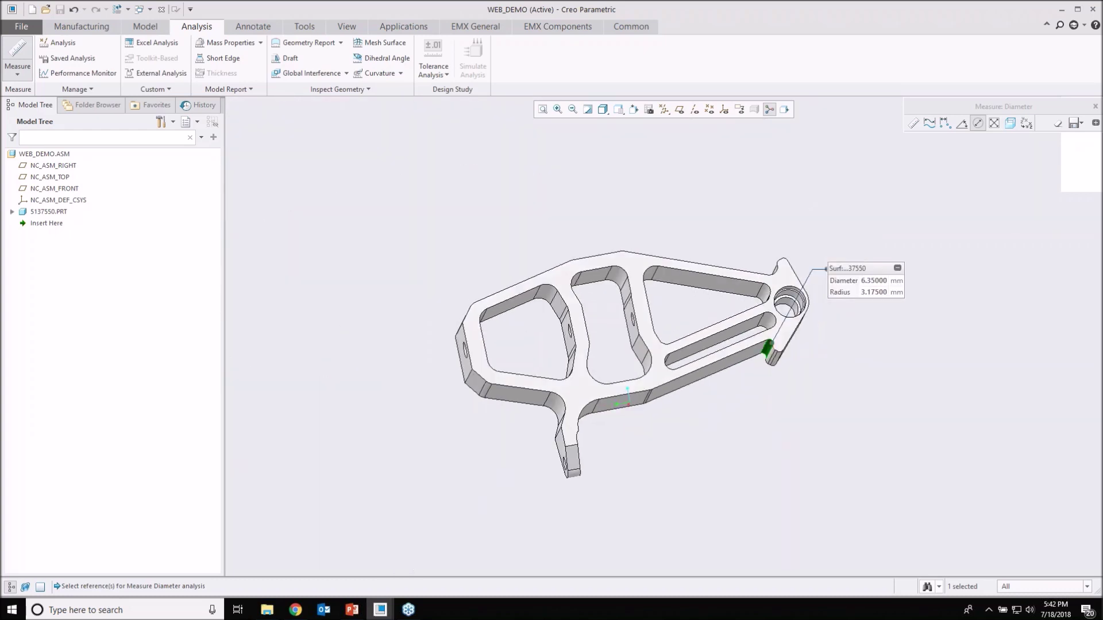
pyautogui.scroll(-4, 776, 345)
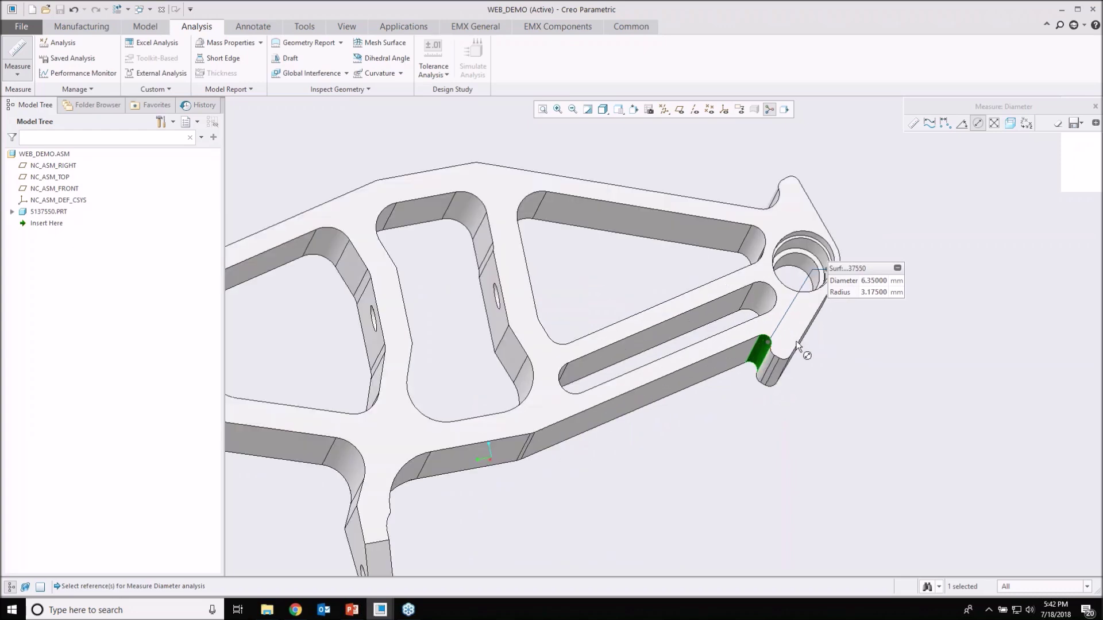
# - Measure the length of the outer wall's vertical edge beside the small concave fillet at the stepped-hole end
pyautogui.click(929, 123)
pyautogui.moveTo(764, 299)
pyautogui.mouseDown(button='middle')
pyautogui.moveTo(757, 260)
pyautogui.moveTo(790, 364)
pyautogui.mouseUp(button='middle')
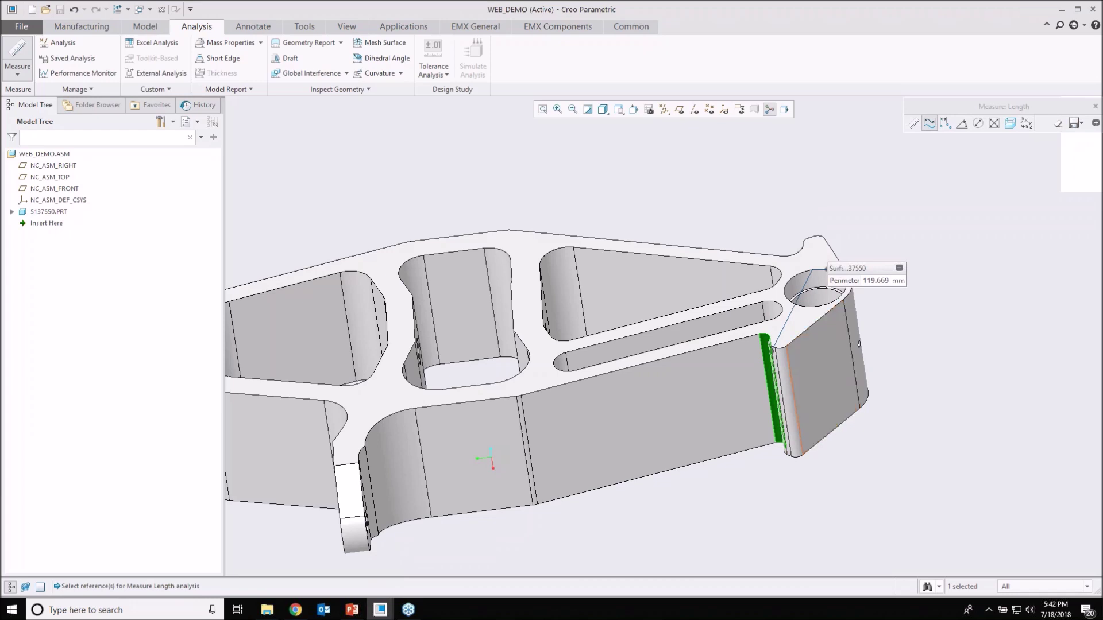
pyautogui.click(794, 399)
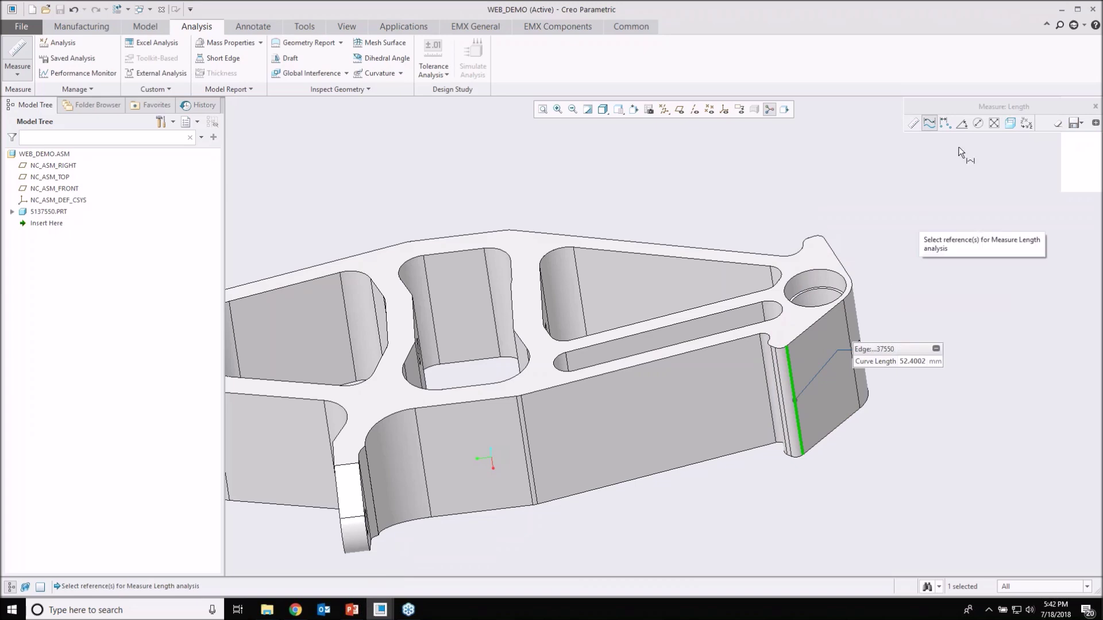
pyautogui.moveTo(977, 106); pyautogui.dragTo(898, 107)
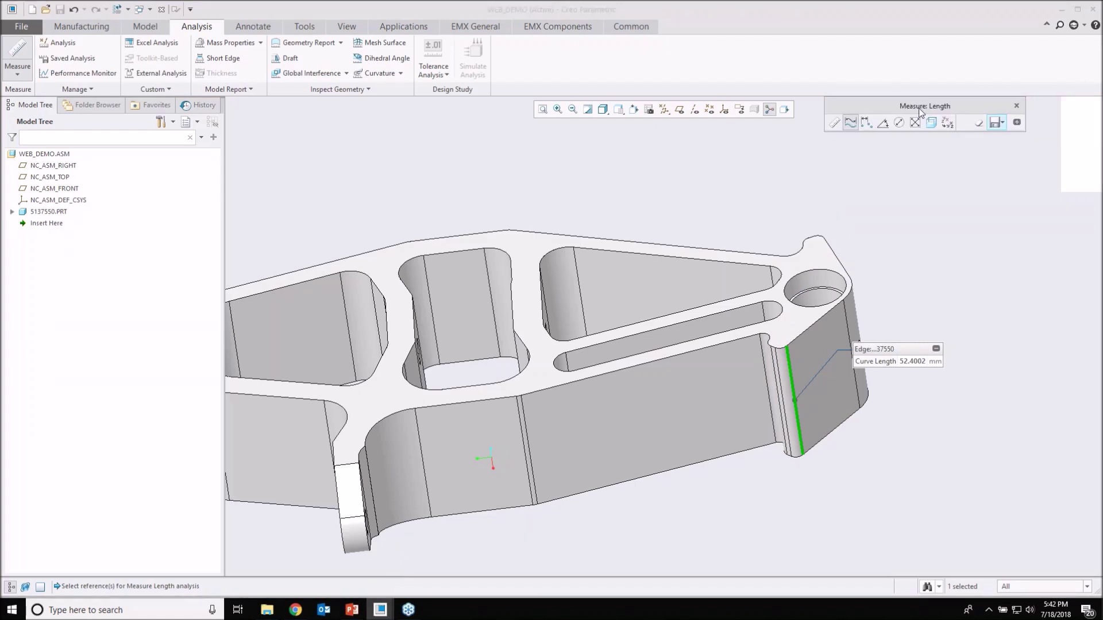
# - Measure the diameter of the hole through the protruding lug and close the measuring tool
pyautogui.scroll(-3, 873, 180)
pyautogui.moveTo(873, 179); pyautogui.dragTo(894, 194, button='middle')
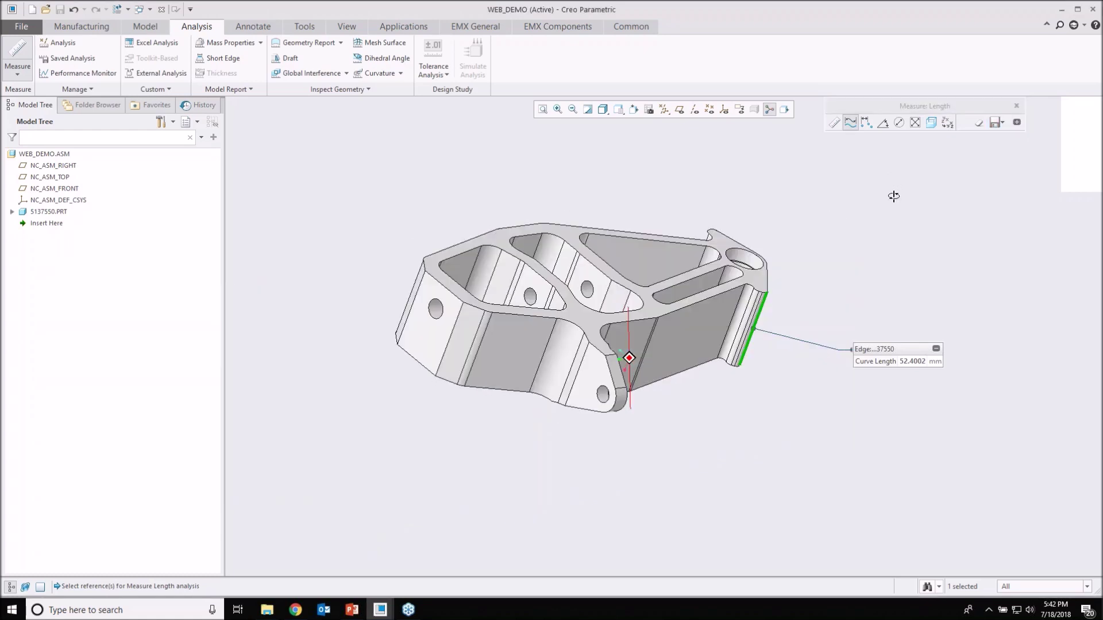
pyautogui.click(898, 123)
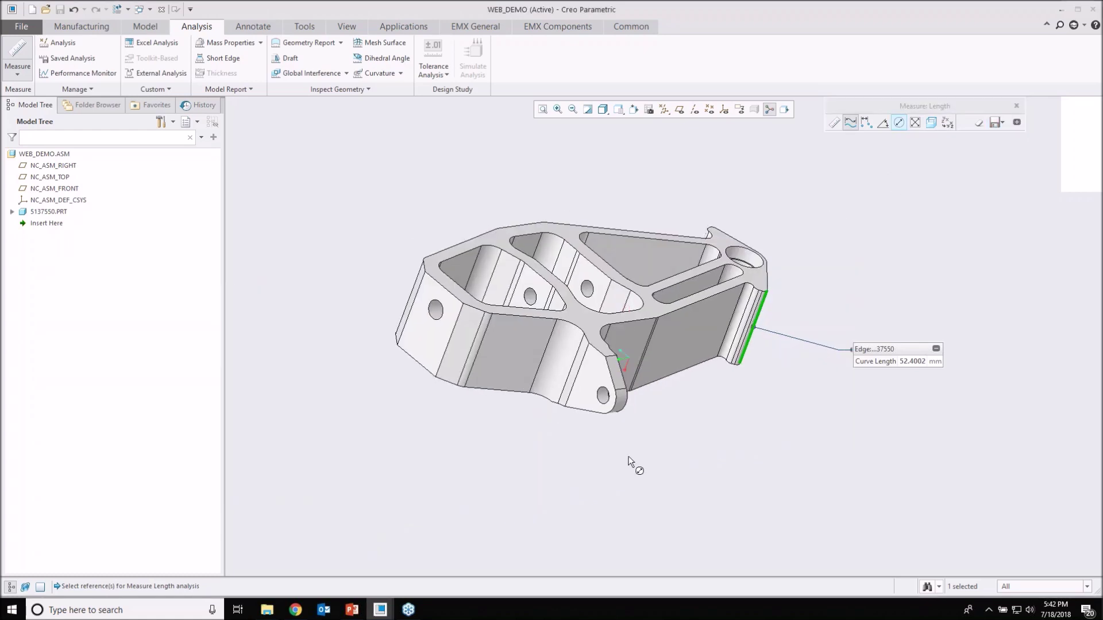
pyautogui.scroll(3, 603, 396)
pyautogui.click(608, 384)
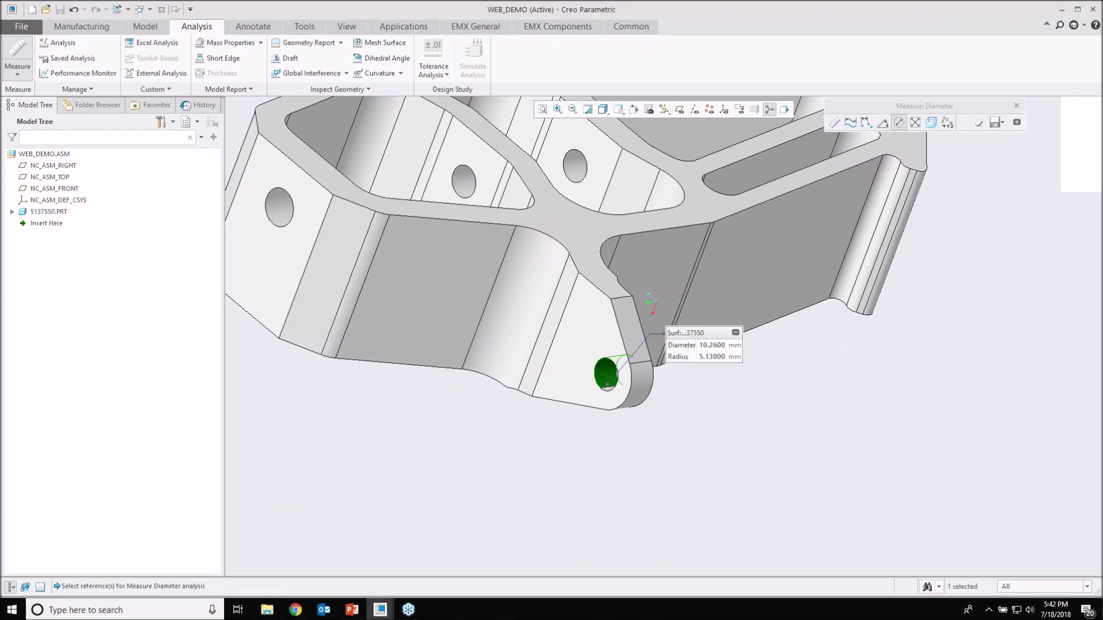
pyautogui.scroll(-4, 621, 419)
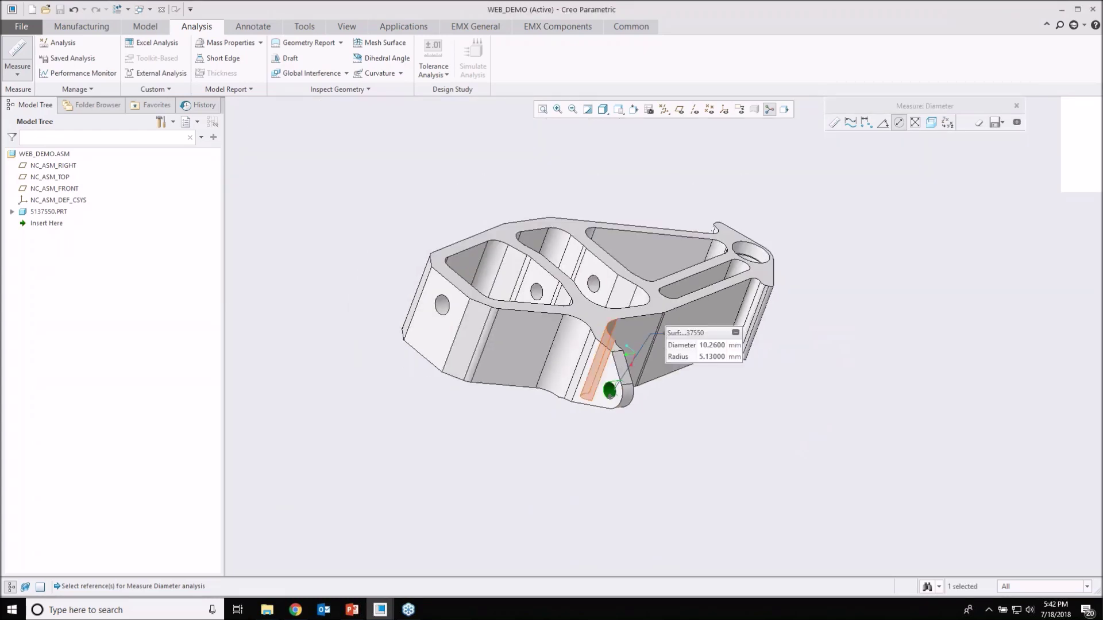
pyautogui.moveTo(590, 367); pyautogui.dragTo(714, 278, button='middle')
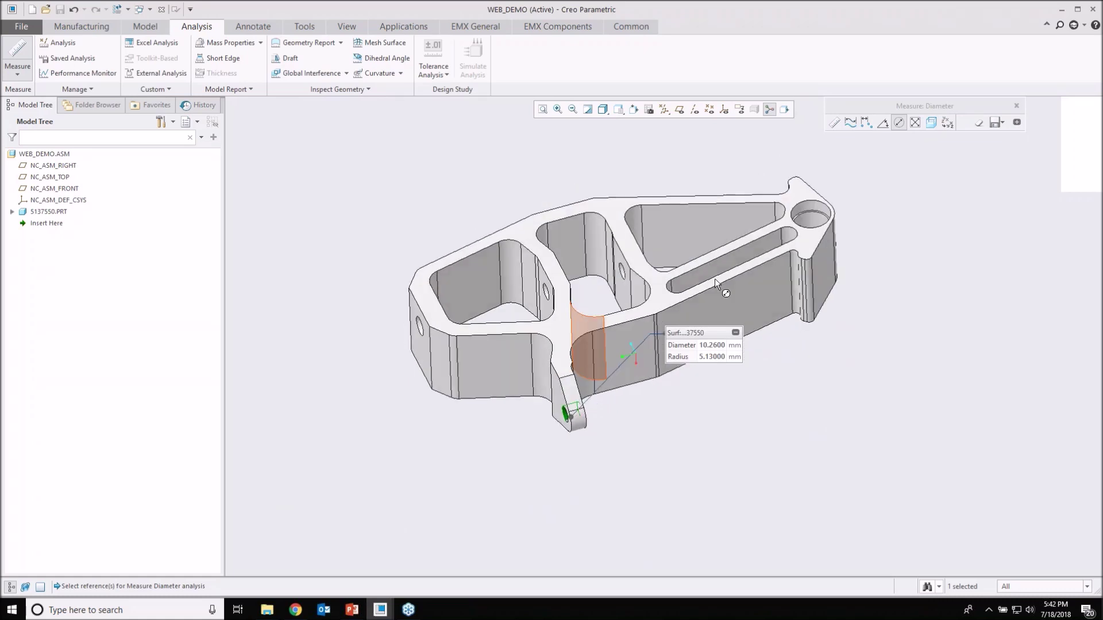
pyautogui.click(1016, 107)
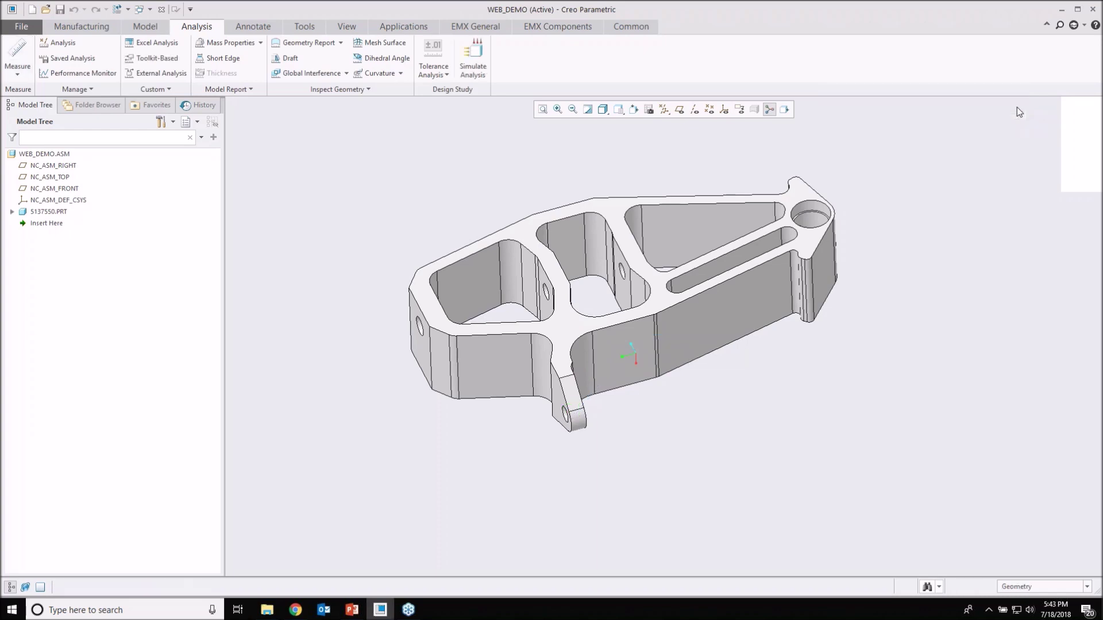
# - Start an automatic workpiece around the reference part and set its total X size to 160 mm
pyautogui.click(68, 26)
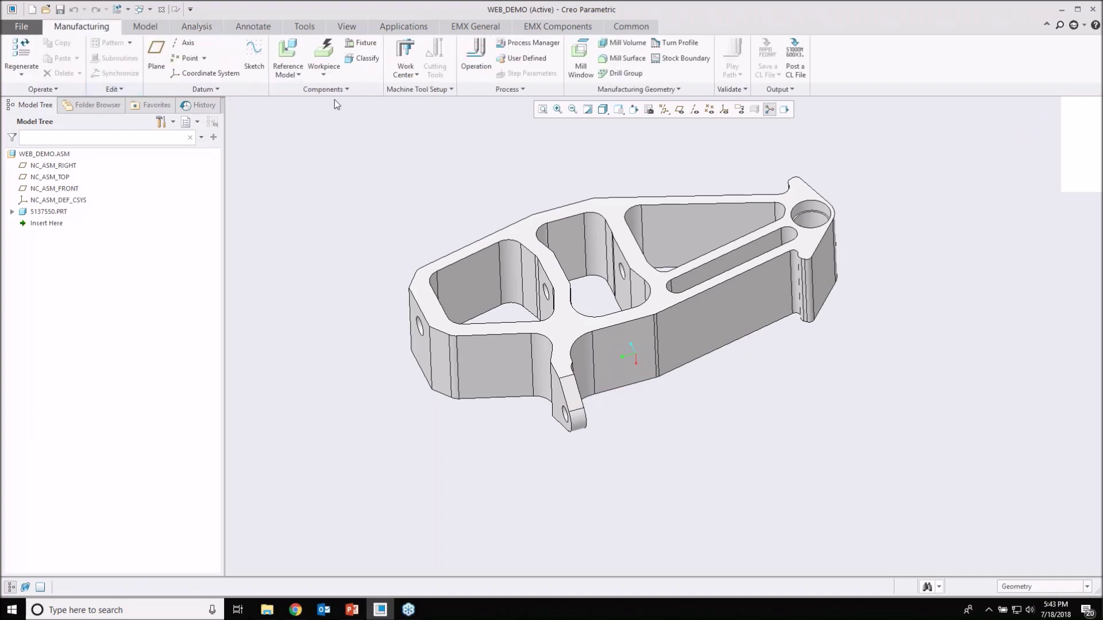
pyautogui.click(326, 83)
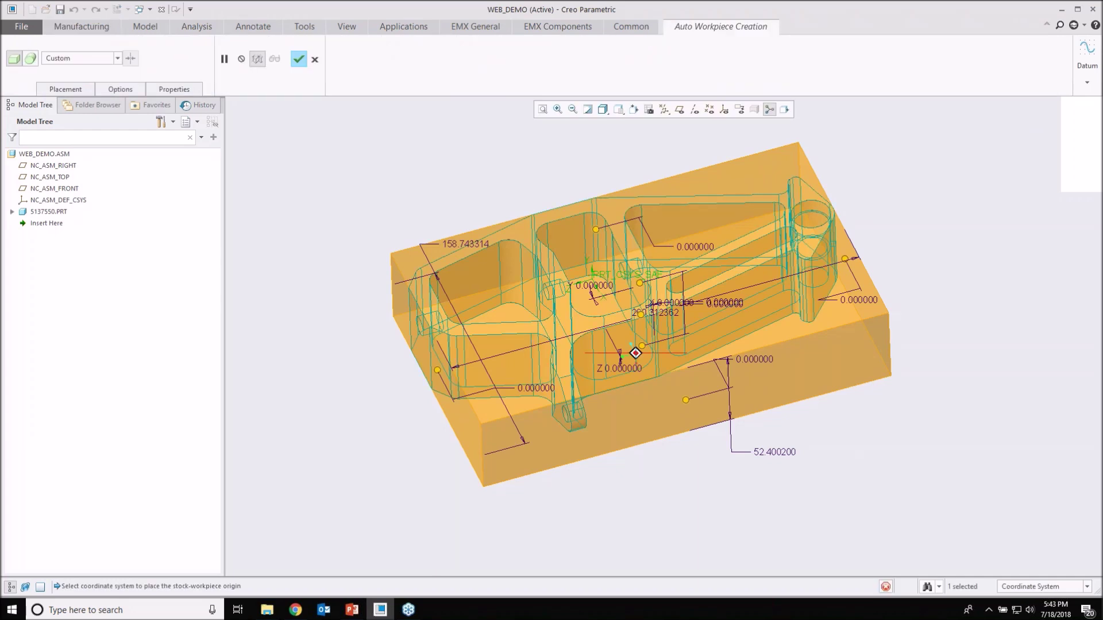
pyautogui.moveTo(635, 352)
pyautogui.mouseDown(button='middle')
pyautogui.moveTo(666, 293)
pyautogui.moveTo(634, 351)
pyautogui.mouseUp(button='middle')
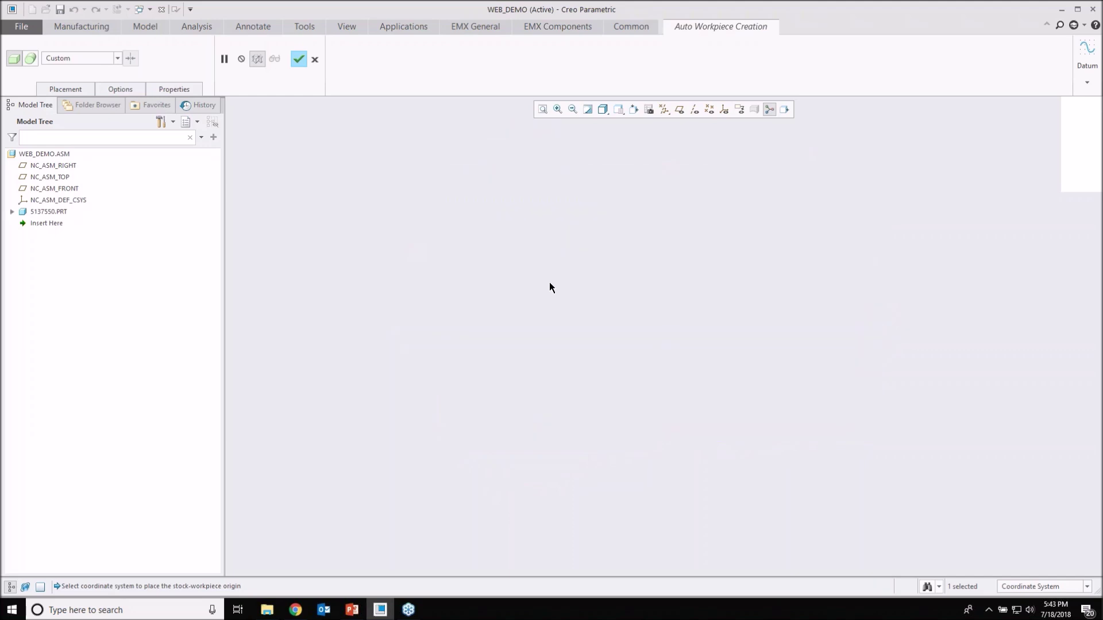
pyautogui.moveTo(549, 281); pyautogui.dragTo(632, 352, button='middle')
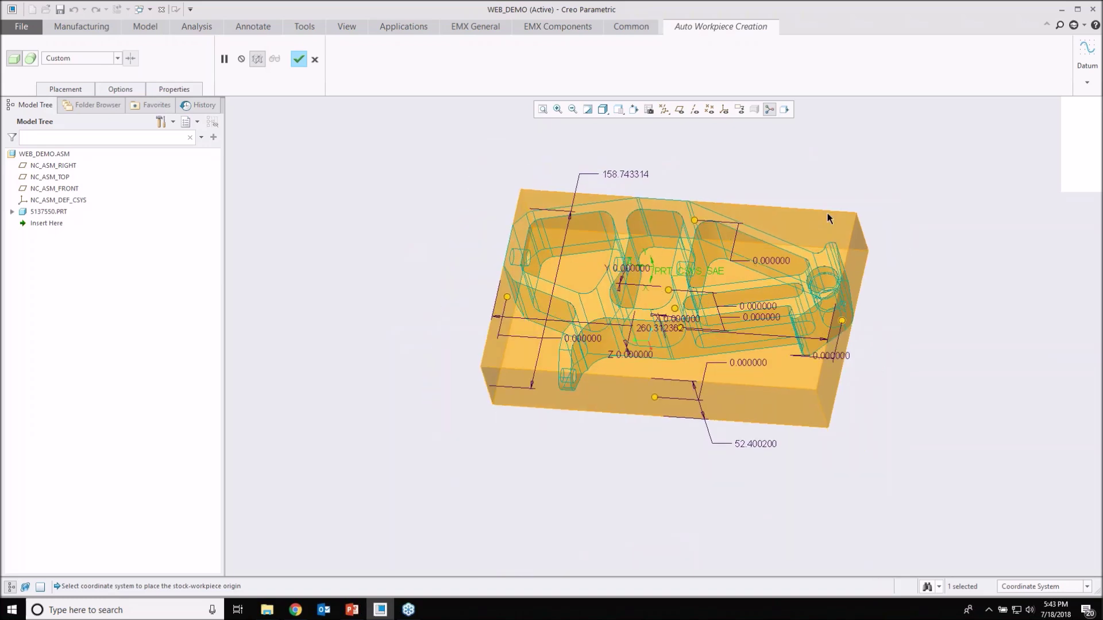
pyautogui.scroll(2, 592, 195)
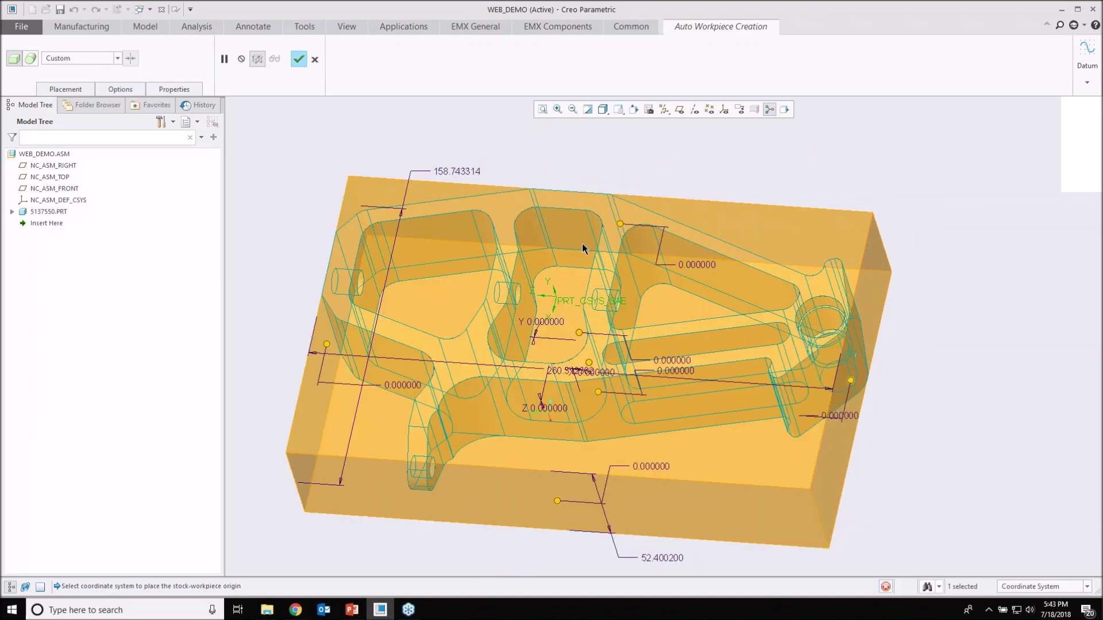
pyautogui.moveTo(550, 374)
pyautogui.mouseDown(button='middle')
pyautogui.moveTo(547, 412)
pyautogui.moveTo(543, 376)
pyautogui.mouseUp(button='middle')
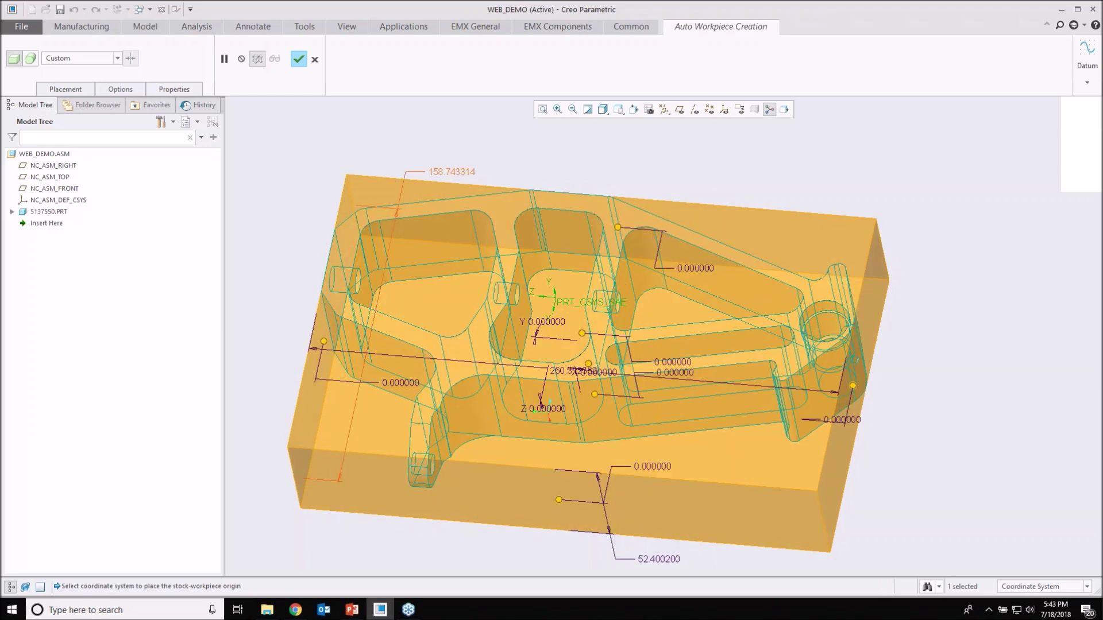
pyautogui.doubleClick(450, 172)
pyautogui.write('160')
pyautogui.press('Return')
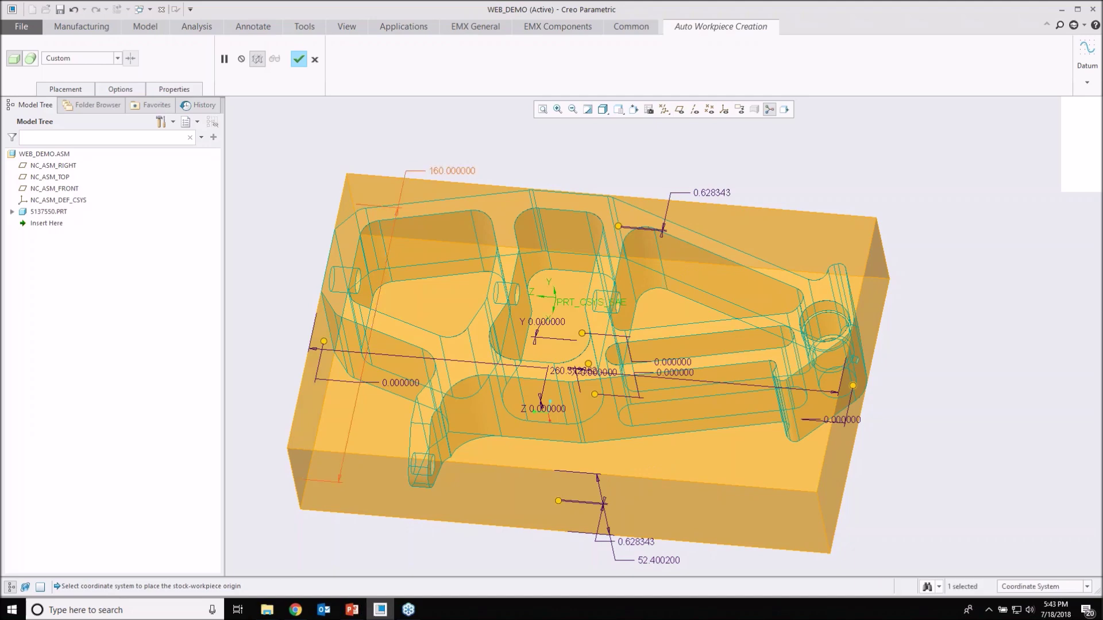
# - Set the workpiece's total Z size to 261 mm and its total Y size to 53 mm
pyautogui.scroll(2, 571, 364)
pyautogui.doubleClick(571, 361)
pyautogui.write('261')
pyautogui.press('Return')
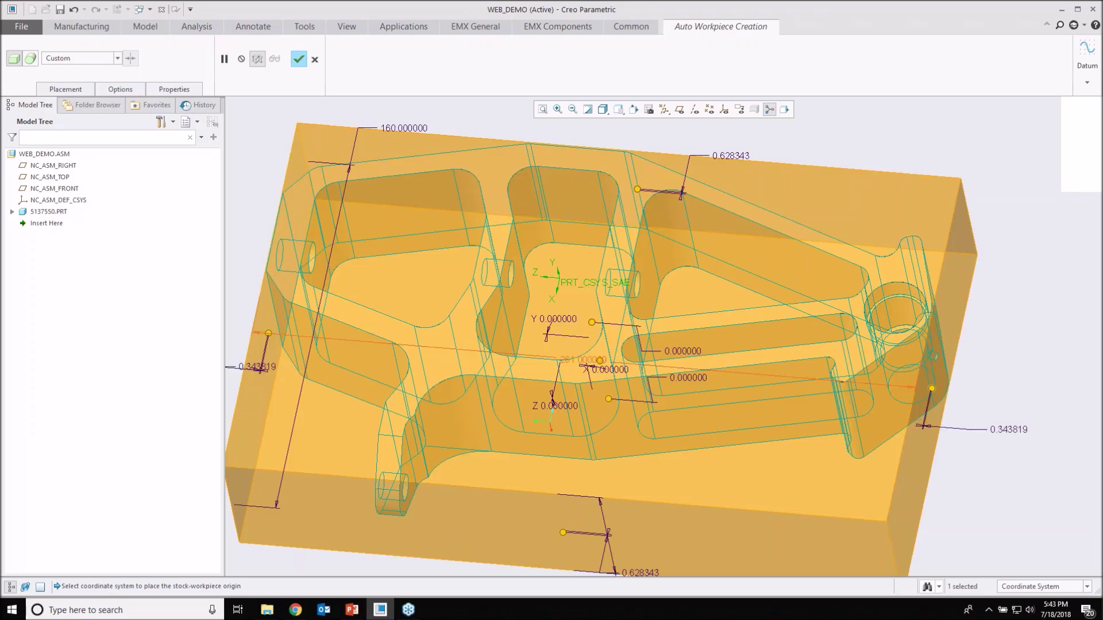
pyautogui.scroll(-2, 587, 313)
pyautogui.moveTo(595, 340); pyautogui.dragTo(577, 315, button='middle')
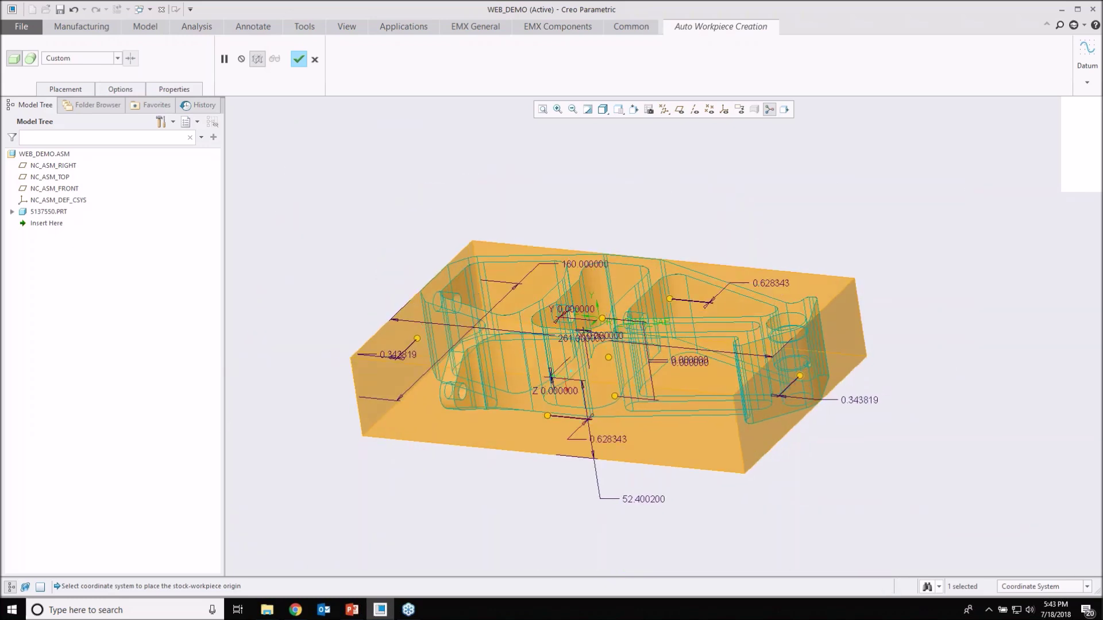
pyautogui.doubleClick(638, 498)
pyautogui.write('53')
pyautogui.press('Return')
pyautogui.moveTo(558, 386)
pyautogui.mouseDown(button='middle')
pyautogui.moveTo(562, 377)
pyautogui.moveTo(561, 386)
pyautogui.mouseUp(button='middle')
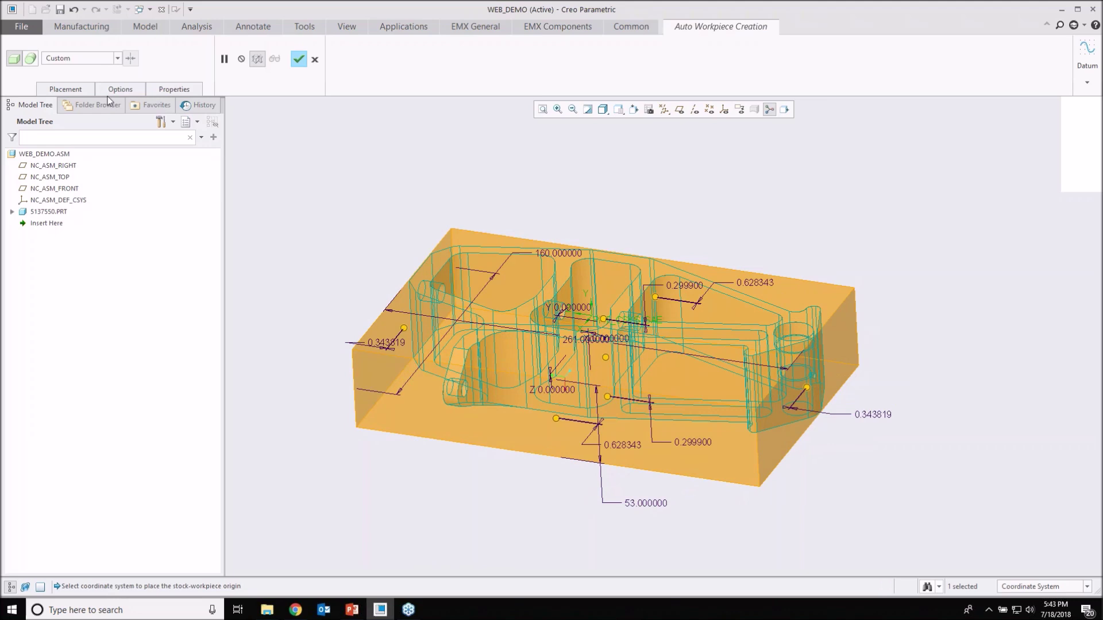
# - Try extending the workpiece about 69 mm past the part in the negative Y direction, and discard the workpiece
pyautogui.click(79, 92)
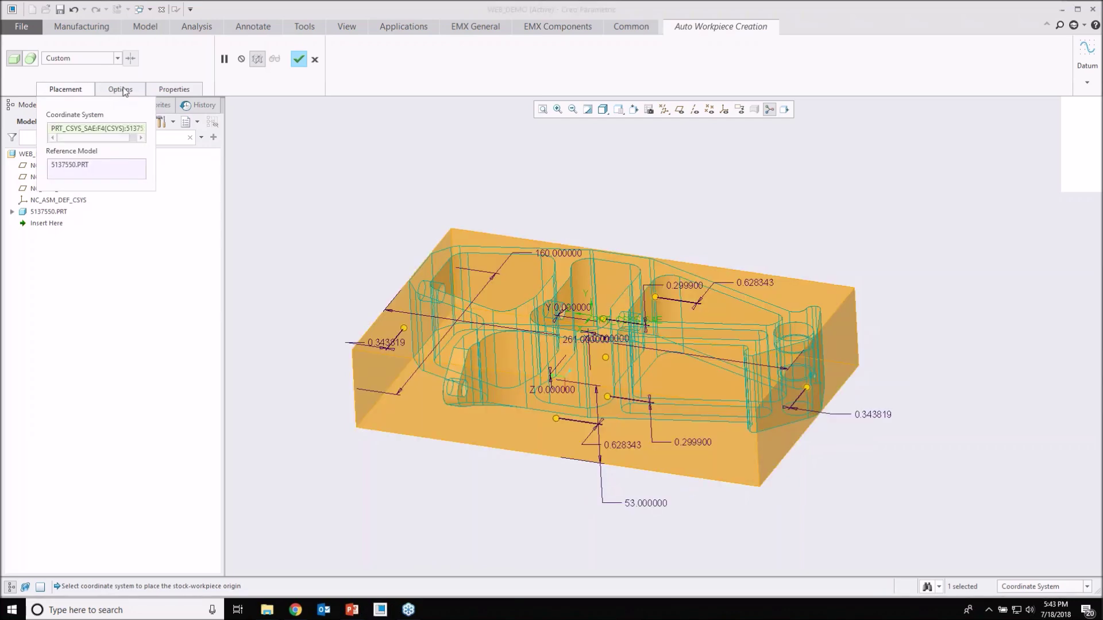
pyautogui.click(120, 90)
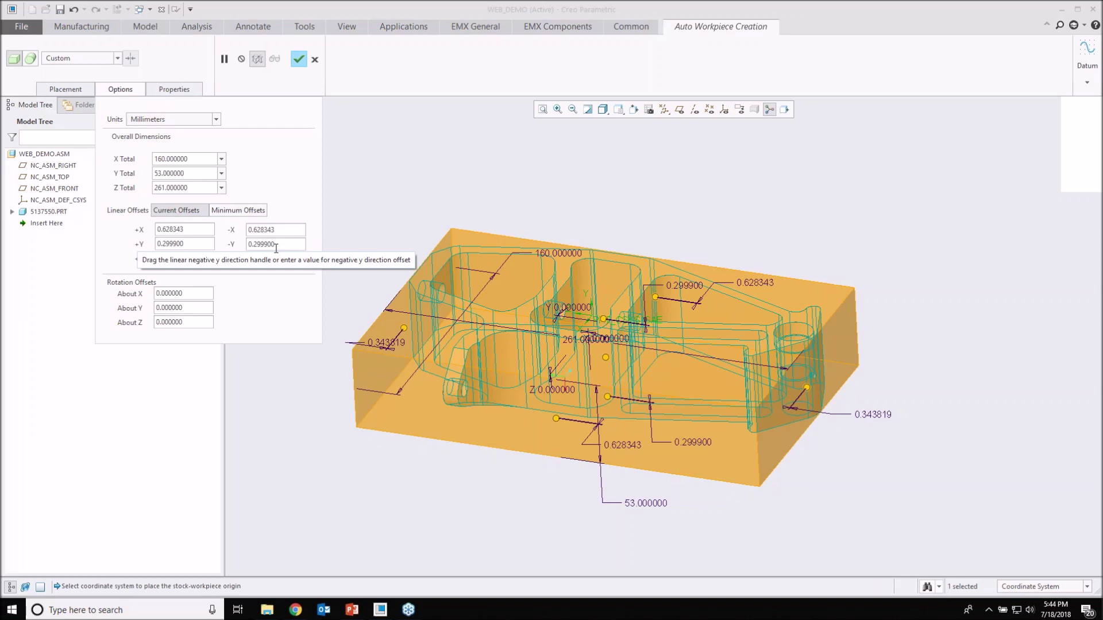
pyautogui.moveTo(566, 500); pyautogui.dragTo(612, 414, button='middle')
pyautogui.moveTo(615, 413); pyautogui.dragTo(636, 533)
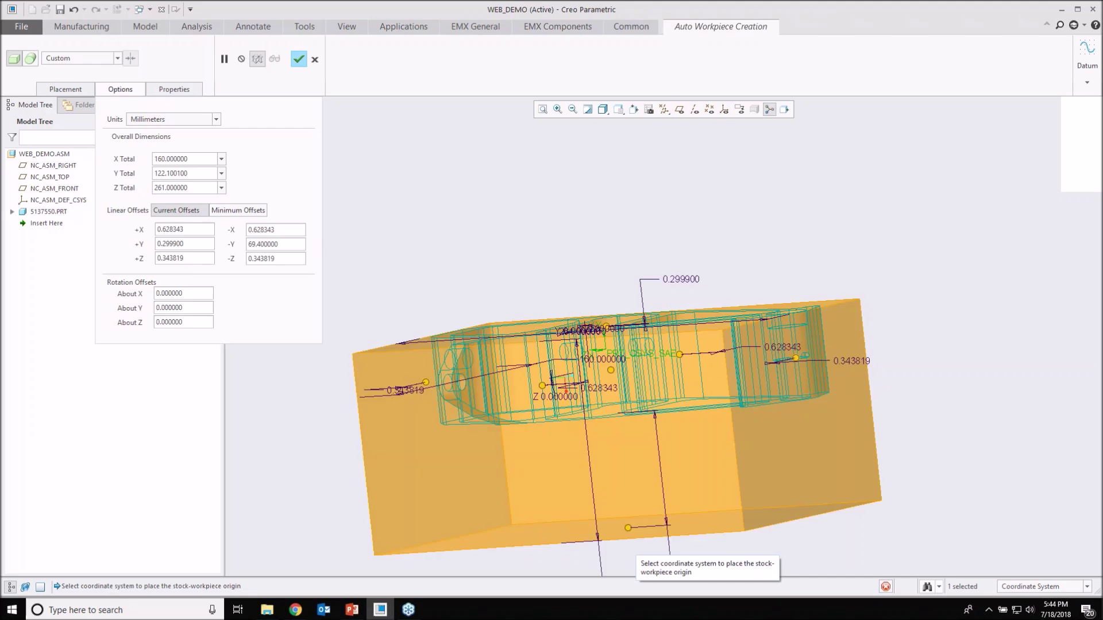
pyautogui.keyDown('shift'); pyautogui.moveTo(669, 384); pyautogui.dragTo(667, 319, button='middle'); pyautogui.keyUp('shift')
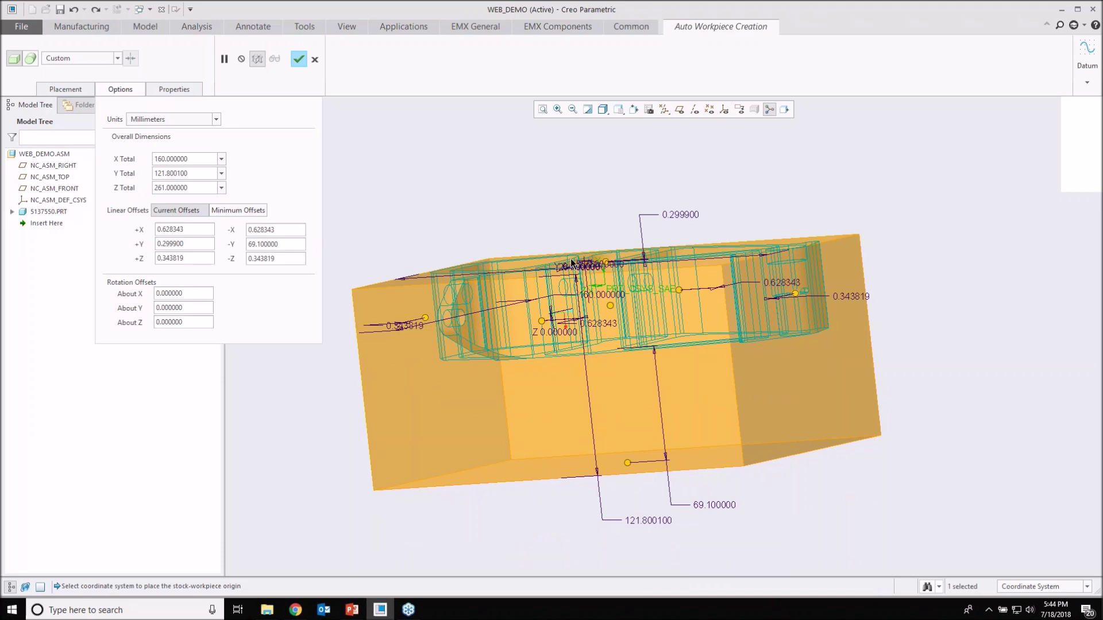
pyautogui.click(315, 59)
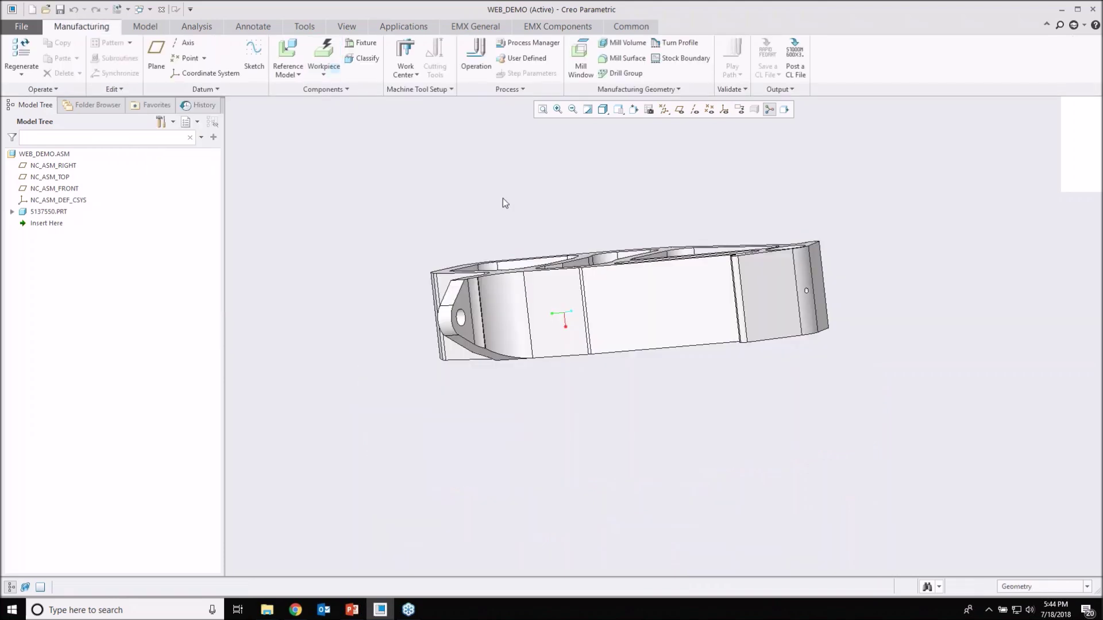
pyautogui.click(325, 74)
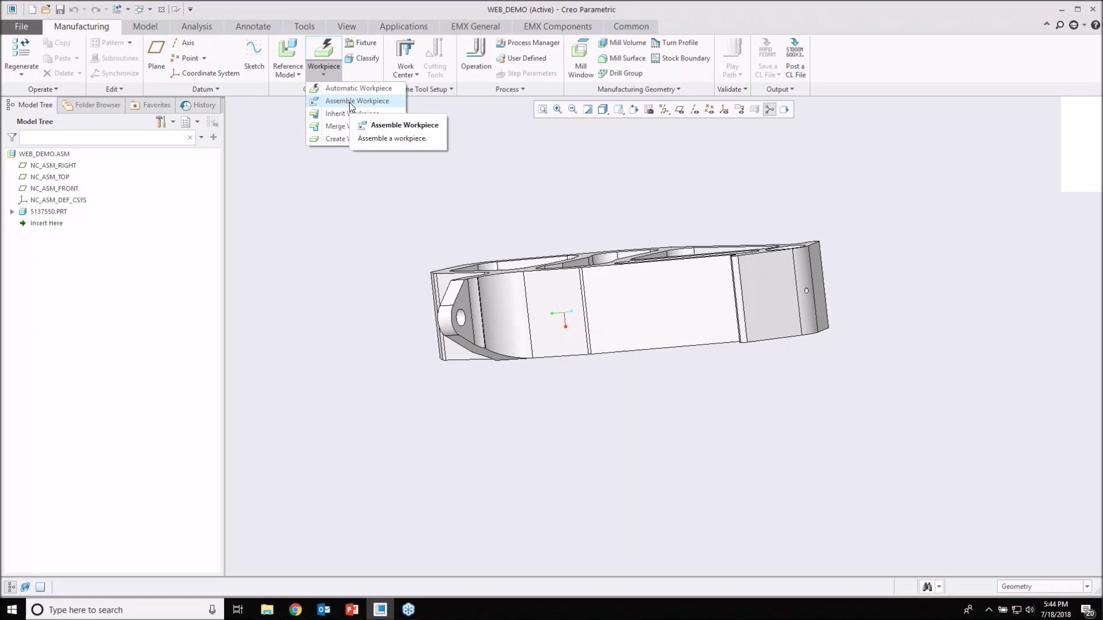
pyautogui.click(350, 102)
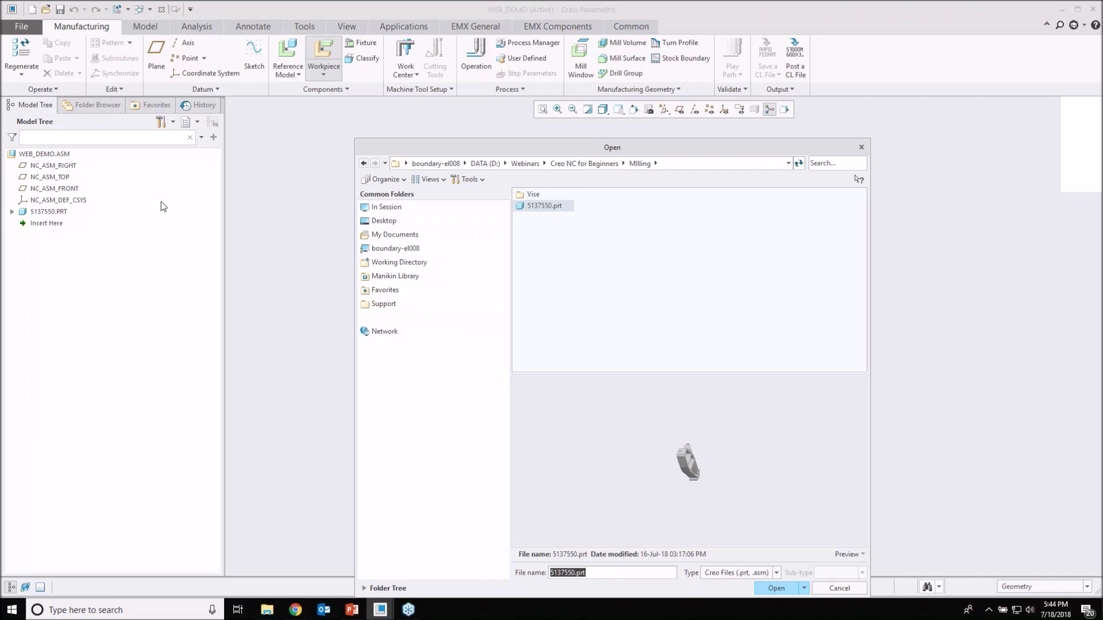
pyautogui.click(838, 588)
pyautogui.moveTo(600, 293); pyautogui.dragTo(597, 345, button='middle')
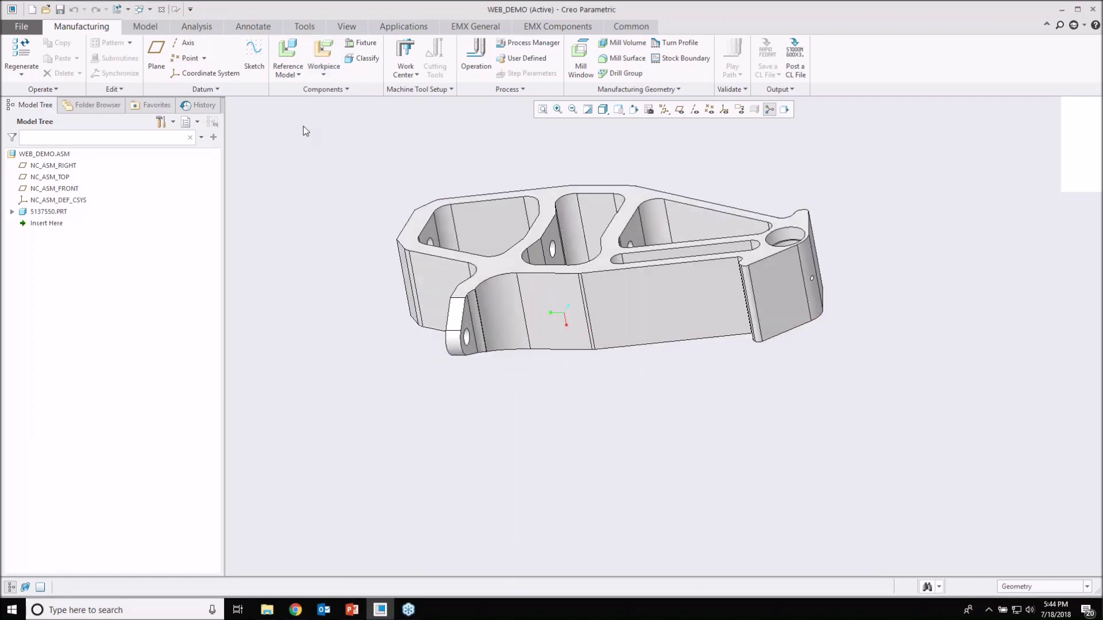
# - Start an automatic workpiece around the reference part with a total X size of 160 mm and total Z size of 261 mm
pyautogui.click(324, 75)
pyautogui.click(352, 88)
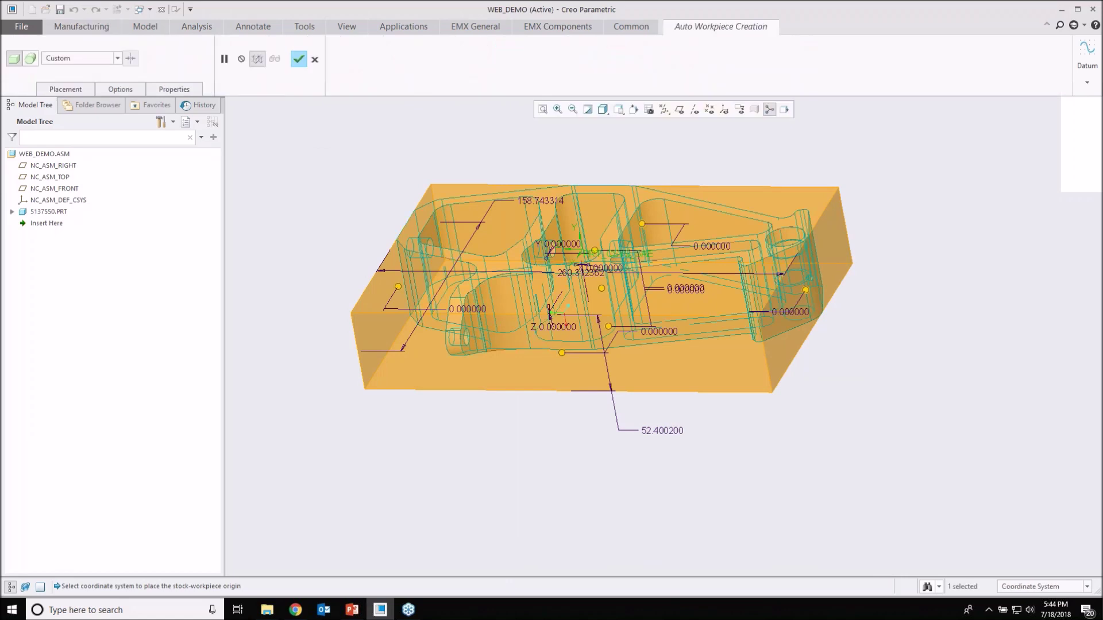
pyautogui.doubleClick(540, 200)
pyautogui.write('160')
pyautogui.press('Return')
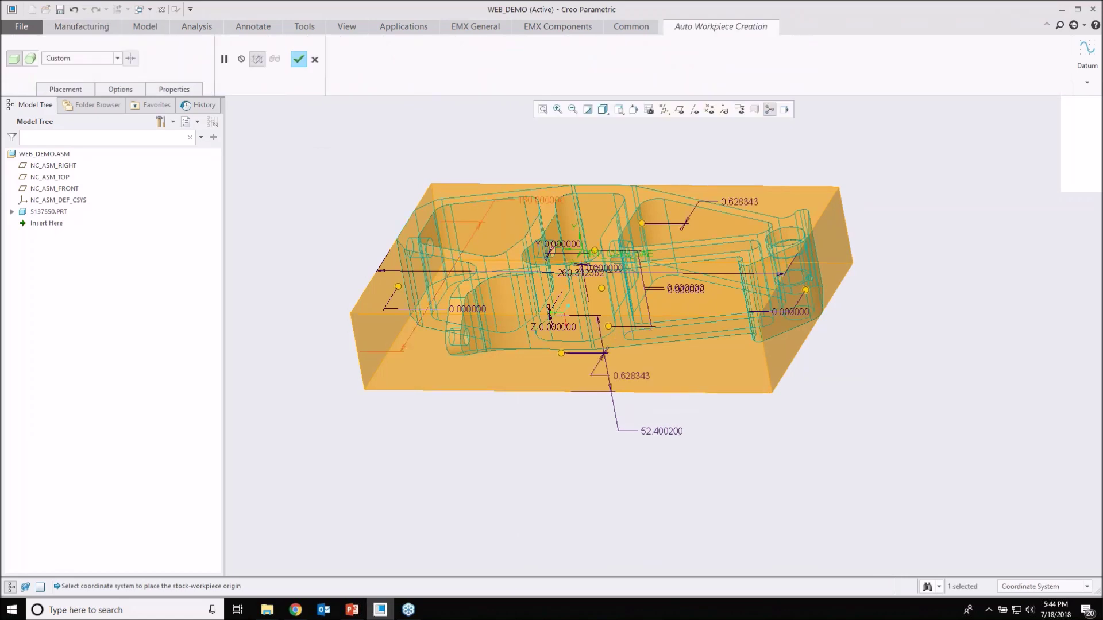
pyautogui.doubleClick(577, 270)
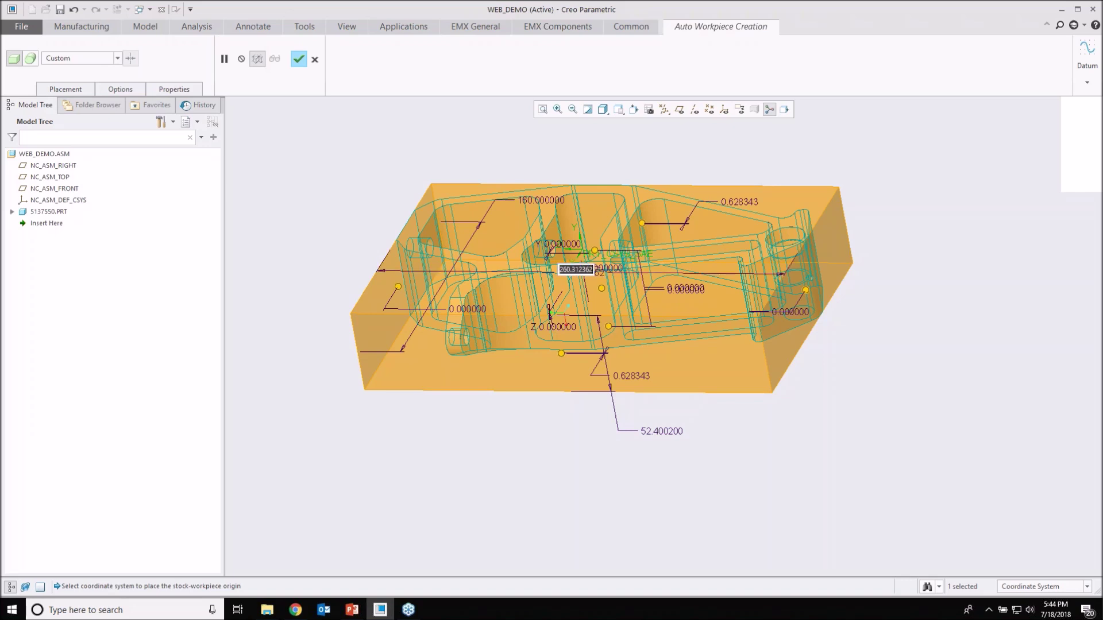
pyautogui.write('261')
pyautogui.press('Return')
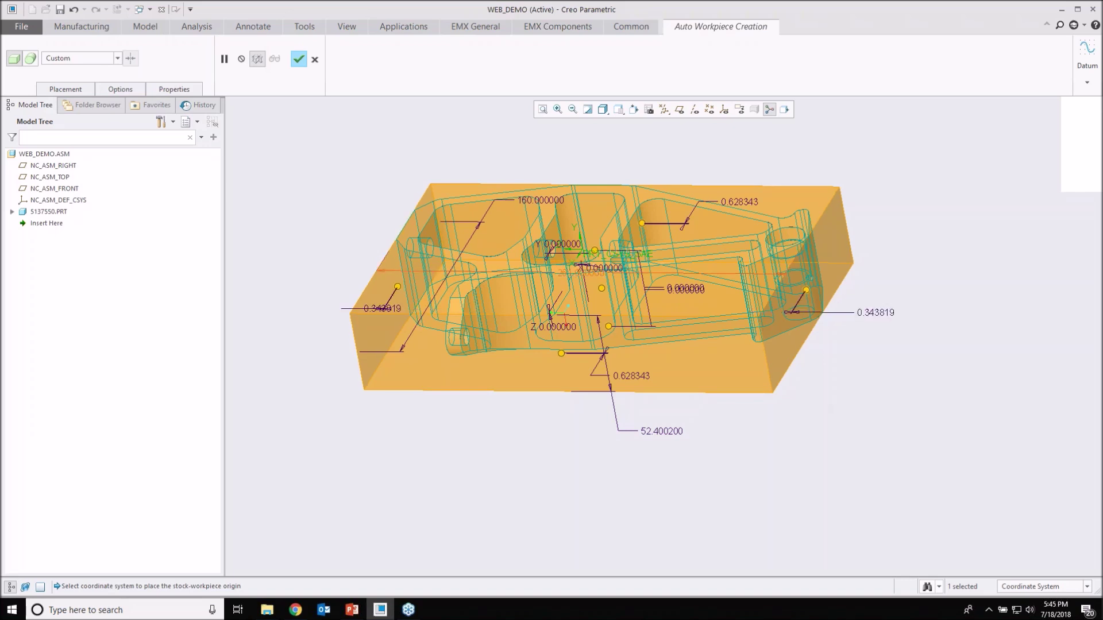
# - Set the workpiece's negative Y offset to 5 mm beyond the part's underside and create the workpiece
pyautogui.scroll(-2, 583, 373)
pyautogui.moveTo(583, 373); pyautogui.dragTo(575, 321, button='middle')
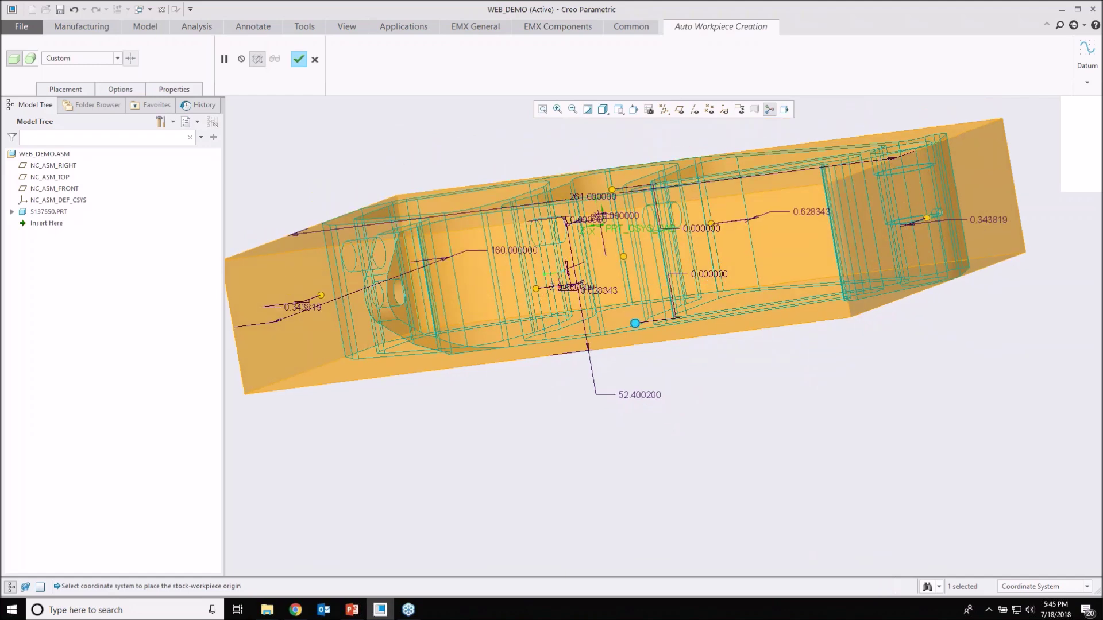
pyautogui.moveTo(635, 324)
pyautogui.mouseDown()
pyautogui.moveTo(639, 347)
pyautogui.moveTo(637, 335)
pyautogui.mouseUp()
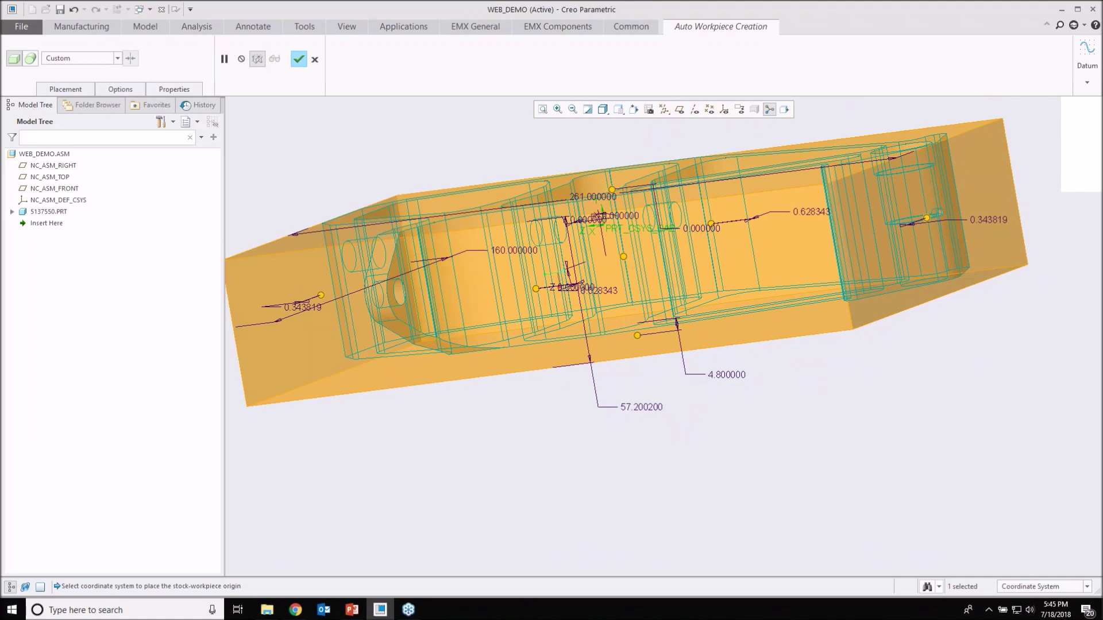
pyautogui.doubleClick(727, 374)
pyautogui.write('5')
pyautogui.press('Return')
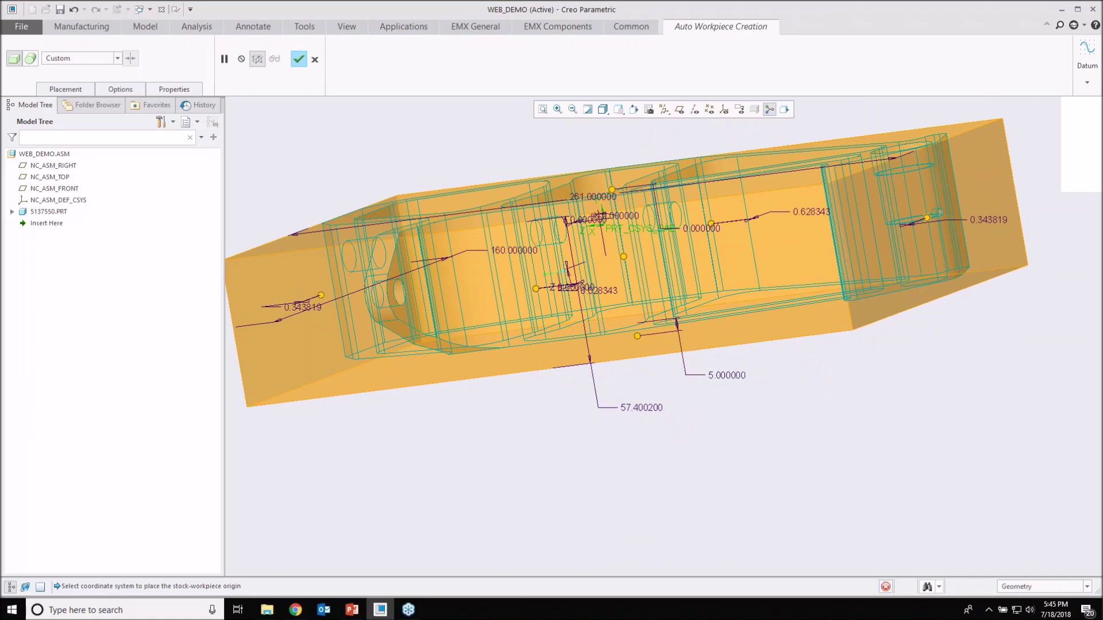
pyautogui.click(301, 64)
pyautogui.moveTo(568, 368)
pyautogui.mouseDown(button='middle')
pyautogui.moveTo(573, 329)
pyautogui.moveTo(534, 291)
pyautogui.mouseUp(button='middle')
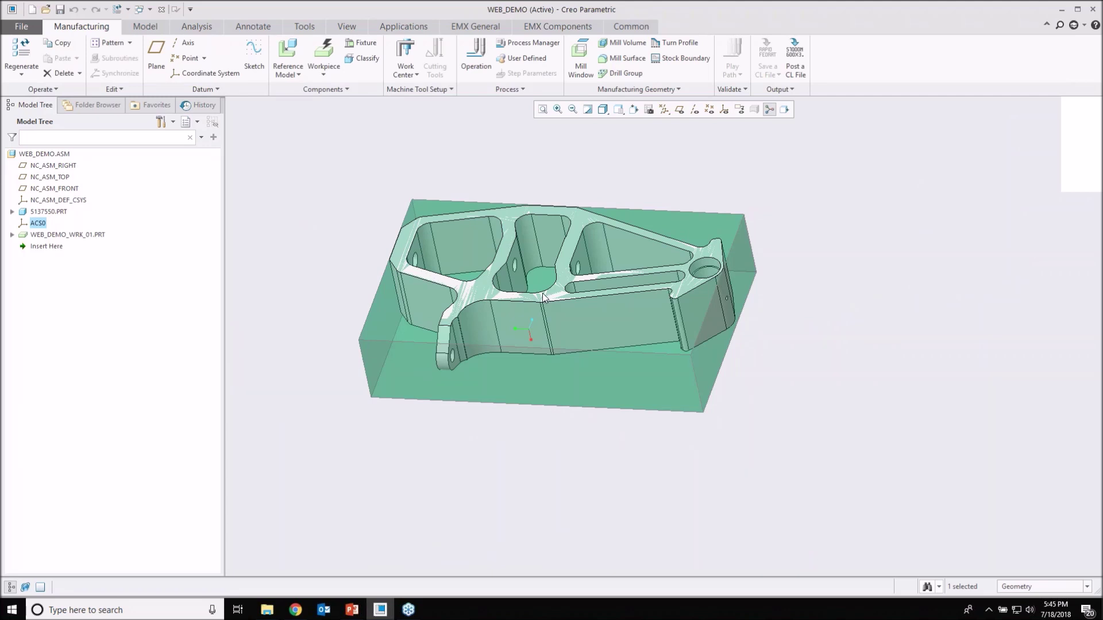
# - Activate the workpiece part WEB_DEMO_WRK_01 and start an extrude sketch on its large underside face, viewed square to the sketch plane
pyautogui.moveTo(537, 204); pyautogui.dragTo(543, 229, button='middle')
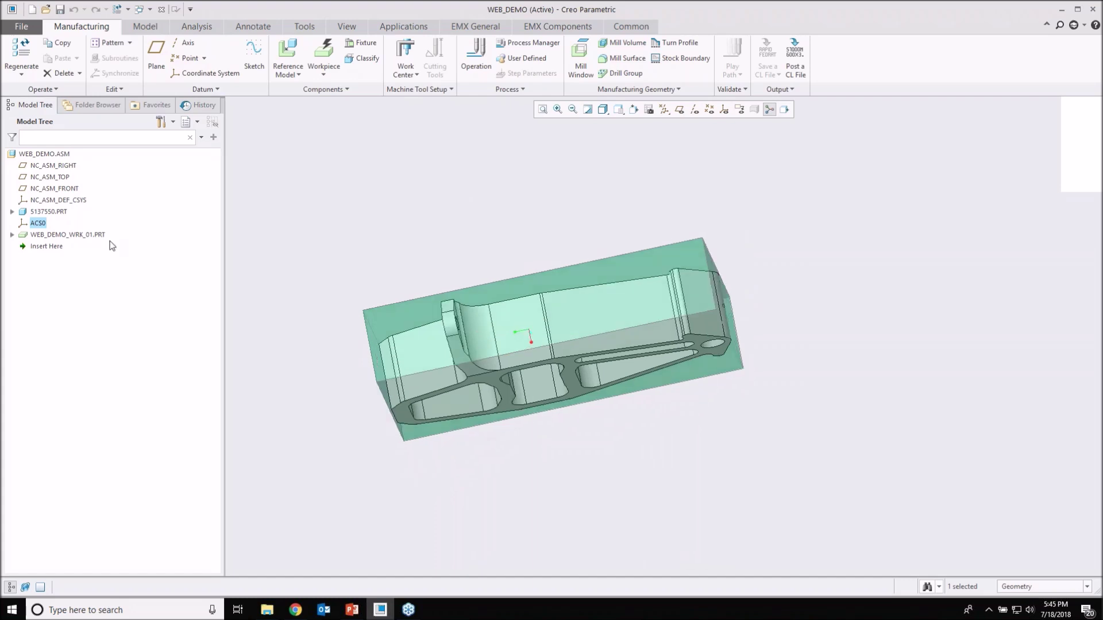
pyautogui.click(69, 237)
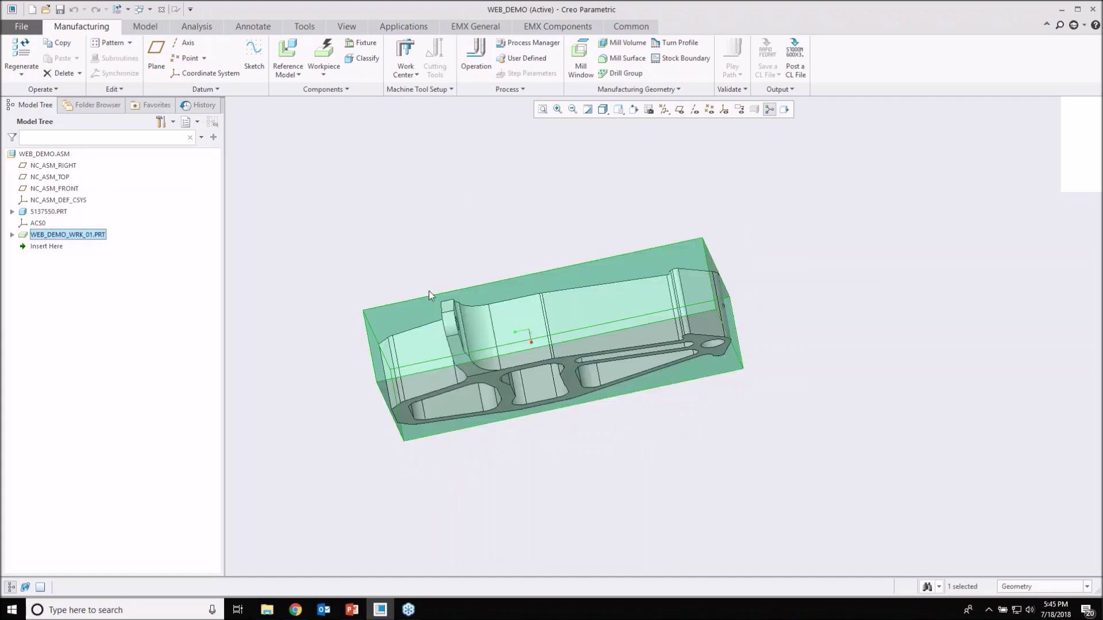
pyautogui.rightClick(69, 240)
pyautogui.click(78, 202)
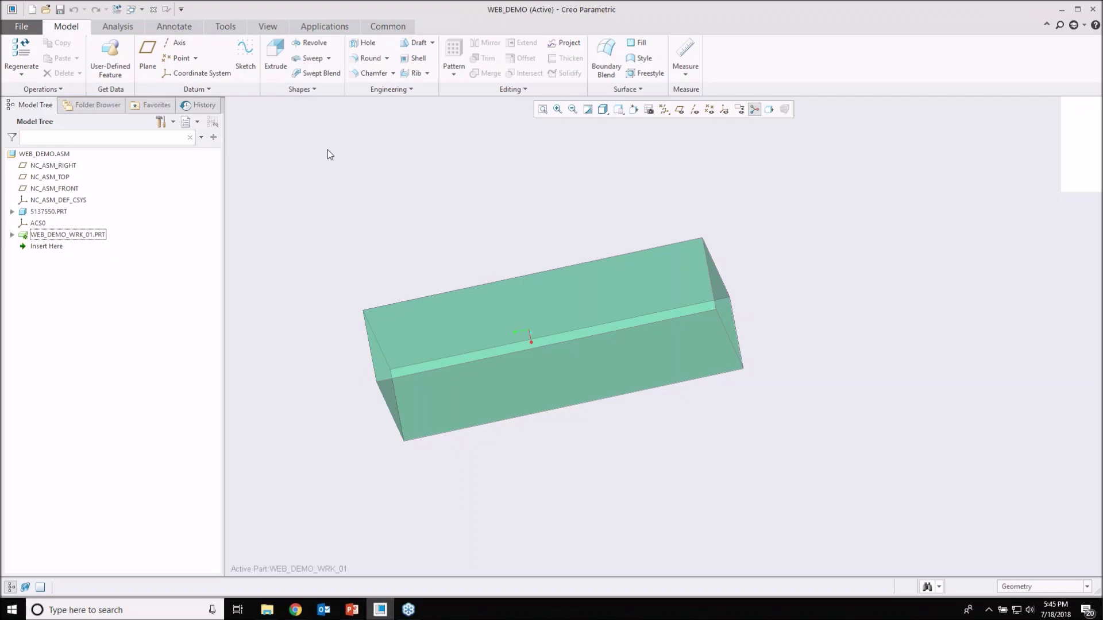
pyautogui.click(276, 64)
pyautogui.click(530, 377)
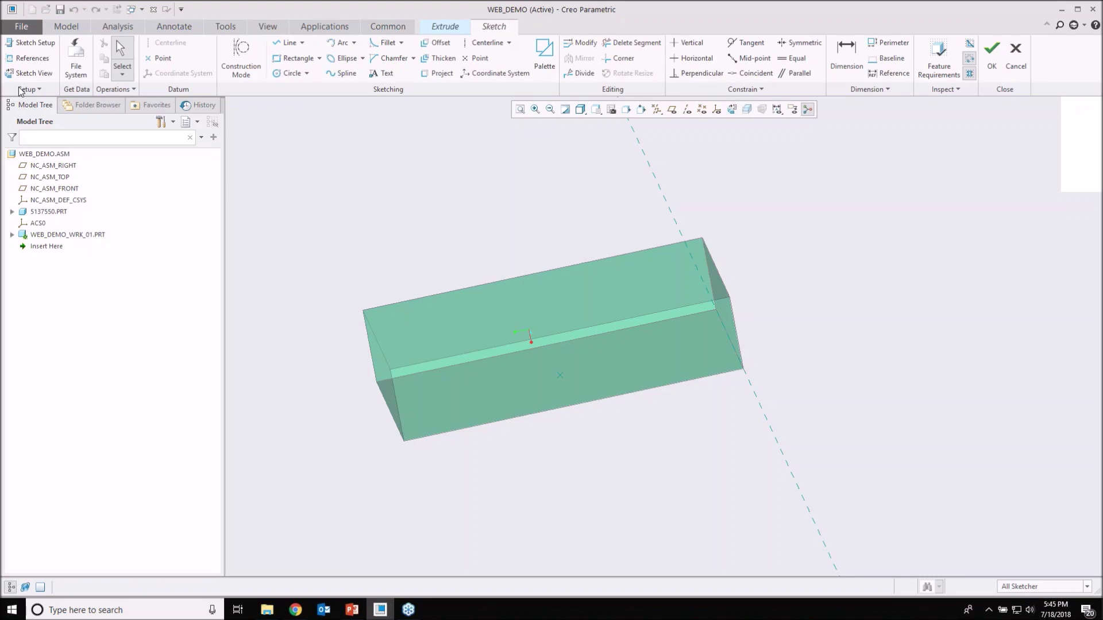
pyautogui.click(34, 73)
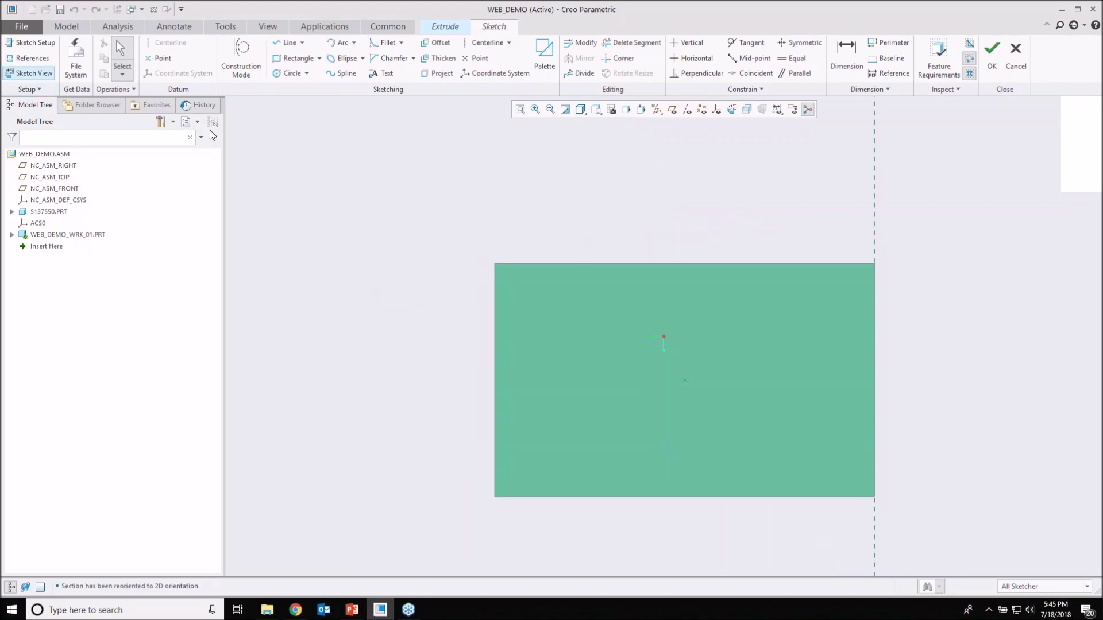
# - Sketch a diagonal construction line between two opposite corners of the workpiece's underside face
pyautogui.click(286, 43)
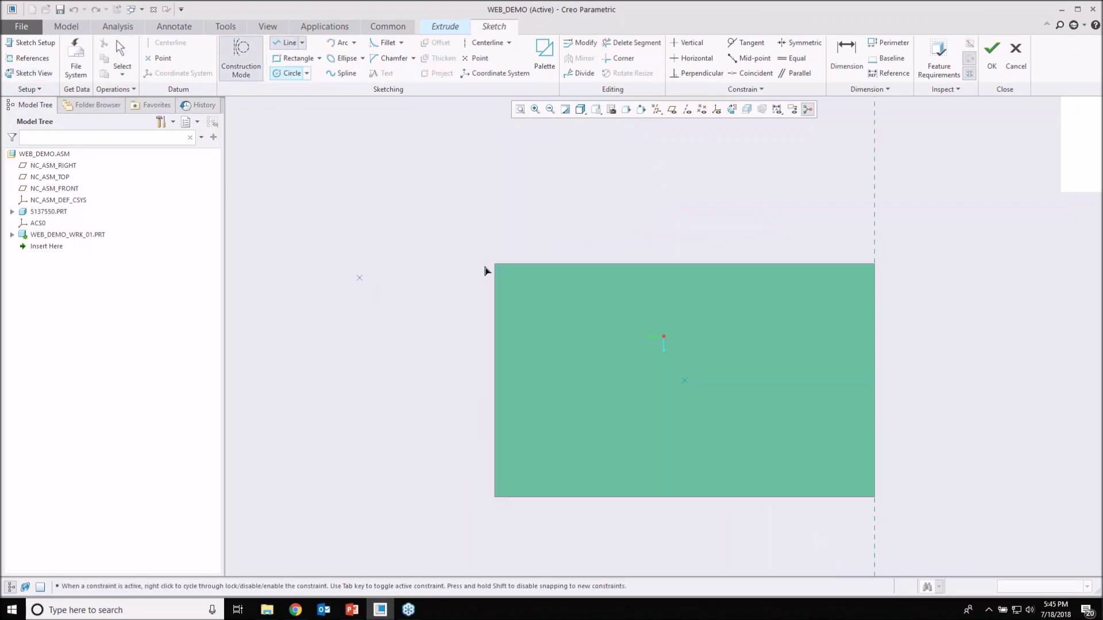
pyautogui.click(495, 264)
pyautogui.click(873, 497)
pyautogui.middleClick(487, 209)
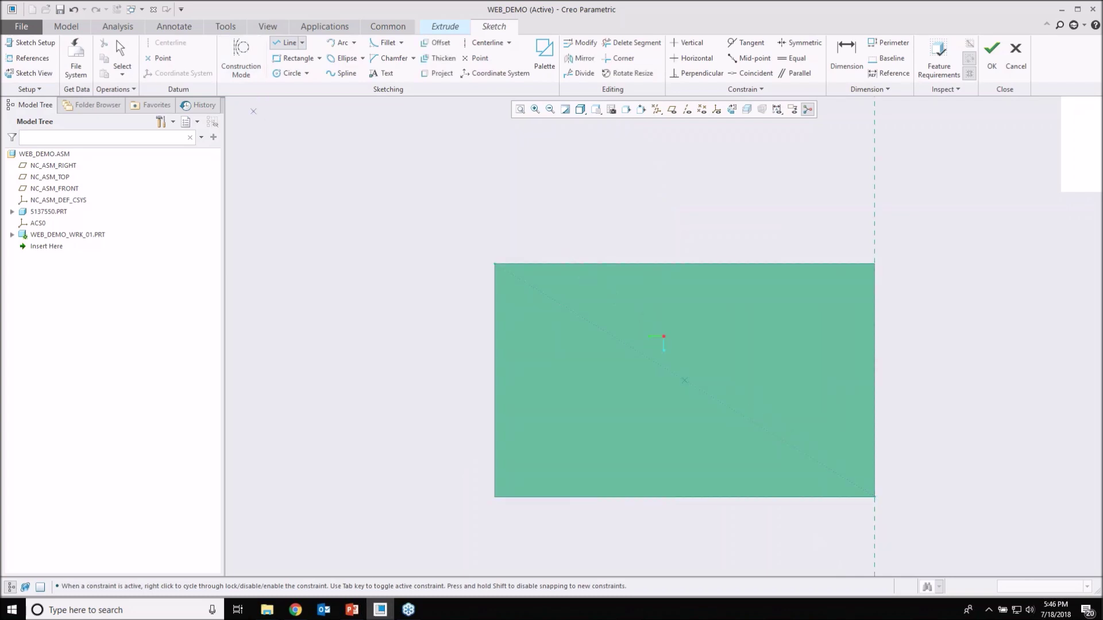
# - Draw a circle centred on the diagonal's midpoint and delete the automatic constraint on its edge
pyautogui.click(292, 73)
pyautogui.click(684, 380)
pyautogui.click(708, 366)
pyautogui.middleClick(711, 363)
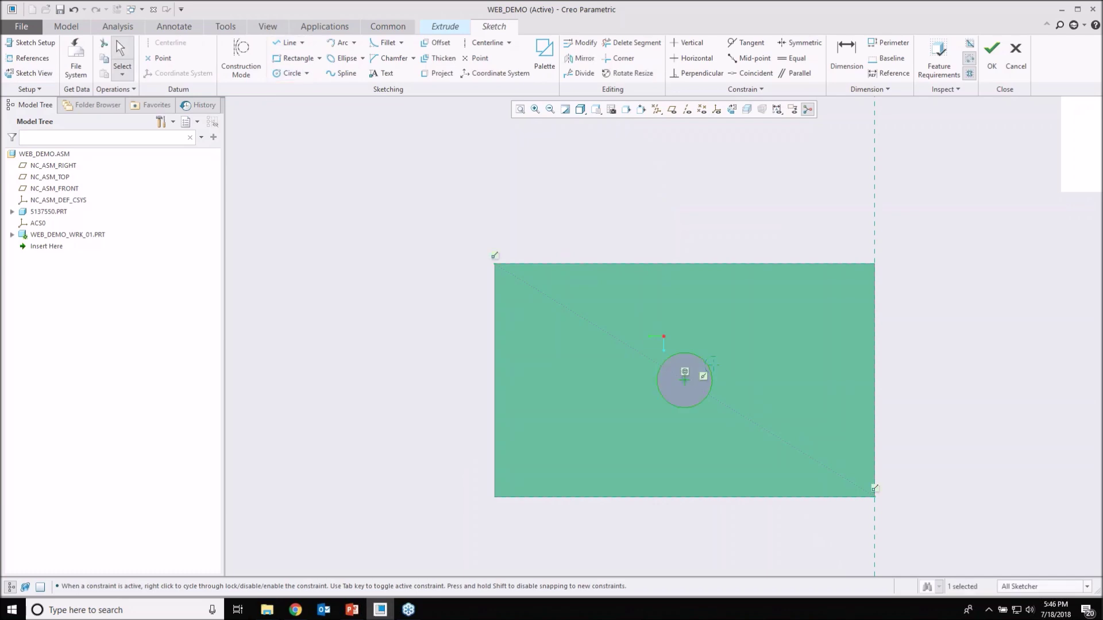
pyautogui.click(702, 378)
pyautogui.press('Delete')
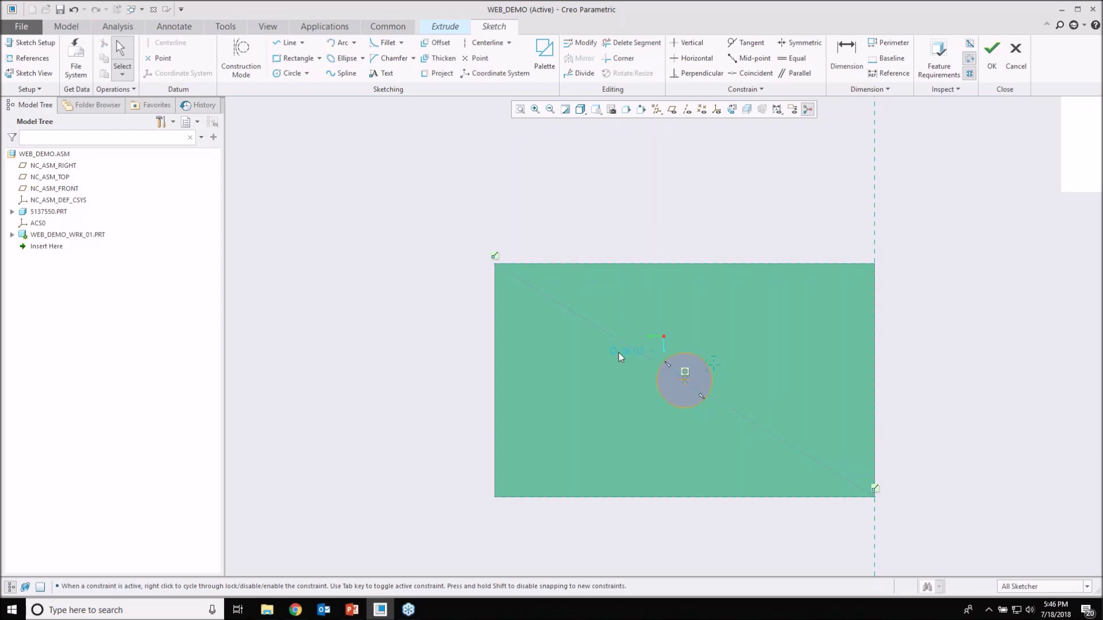
# - Set the circle's diameter to 40 mm and finish the sketch
pyautogui.doubleClick(619, 352)
pyautogui.write('40')
pyautogui.press('Return')
pyautogui.click(987, 68)
# - Extrude the circle 50 mm outward from the workpiece's underside as a cylindrical holding stub
pyautogui.moveTo(706, 365); pyautogui.dragTo(684, 323, button='middle')
pyautogui.doubleClick(689, 404)
pyautogui.write('50')
pyautogui.press('Return')
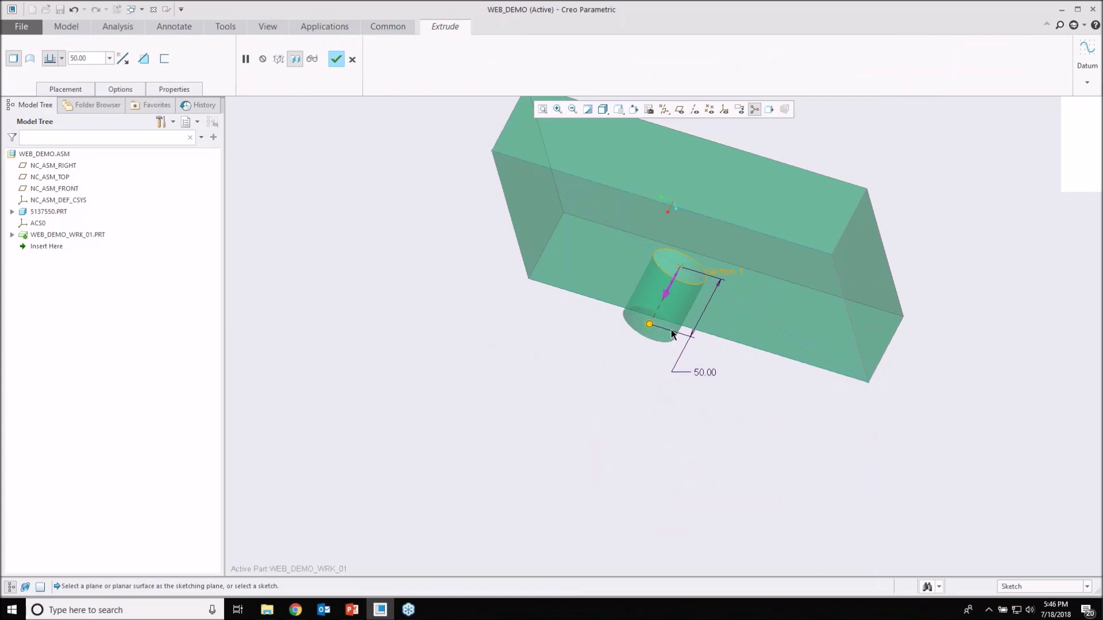
pyautogui.keyDown('shift'); pyautogui.moveTo(671, 335); pyautogui.dragTo(642, 459, button='middle'); pyautogui.keyUp('shift')
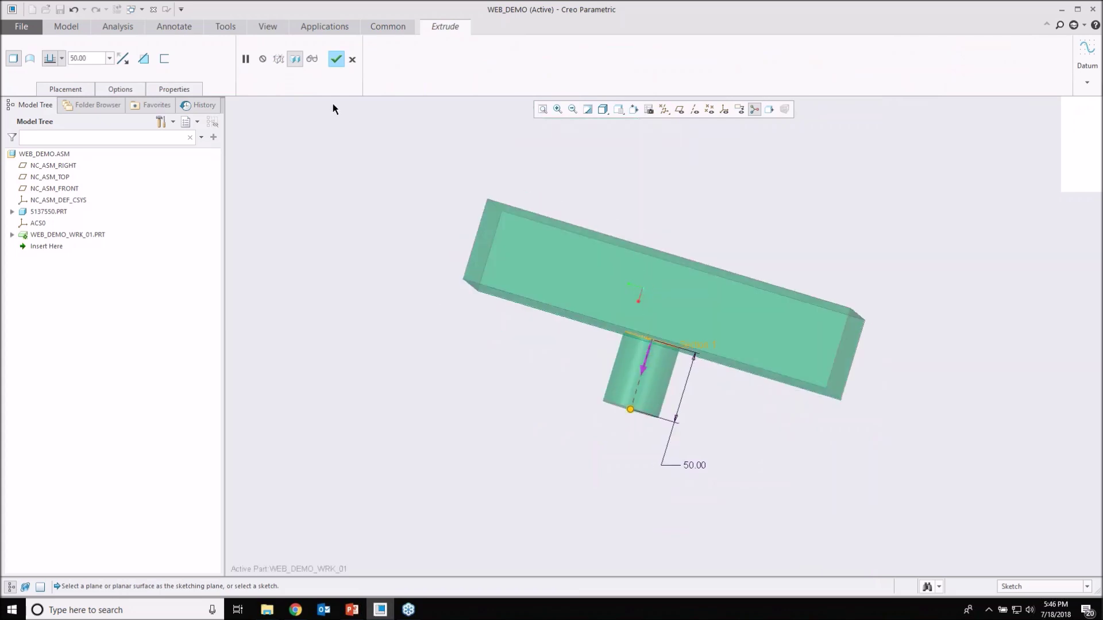
pyautogui.click(336, 58)
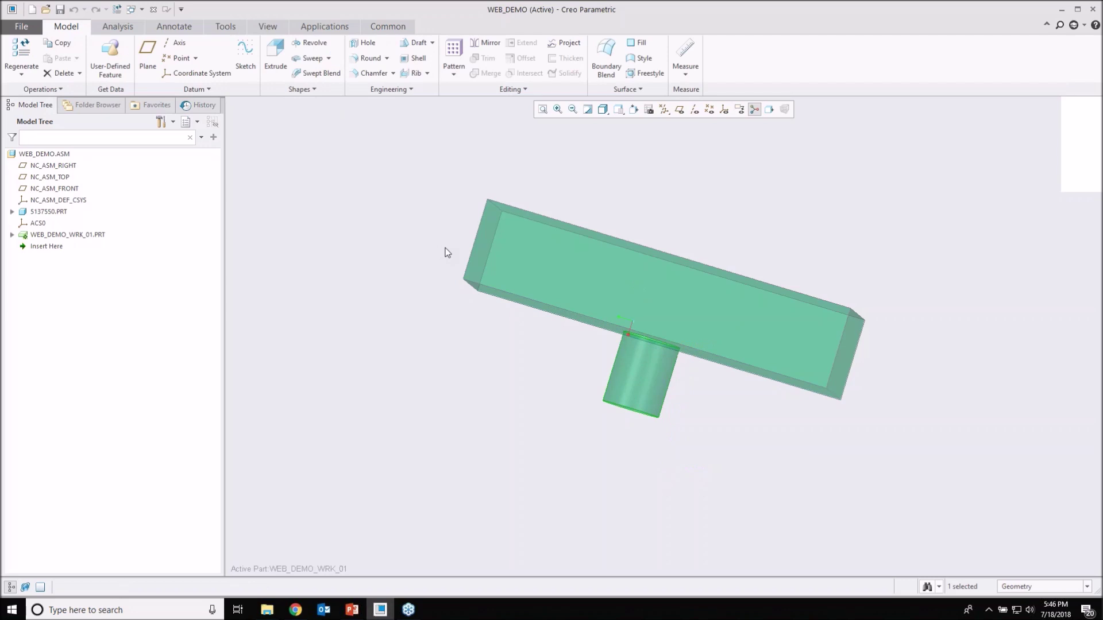
pyautogui.click(448, 252)
pyautogui.moveTo(448, 252); pyautogui.dragTo(522, 228, button='middle')
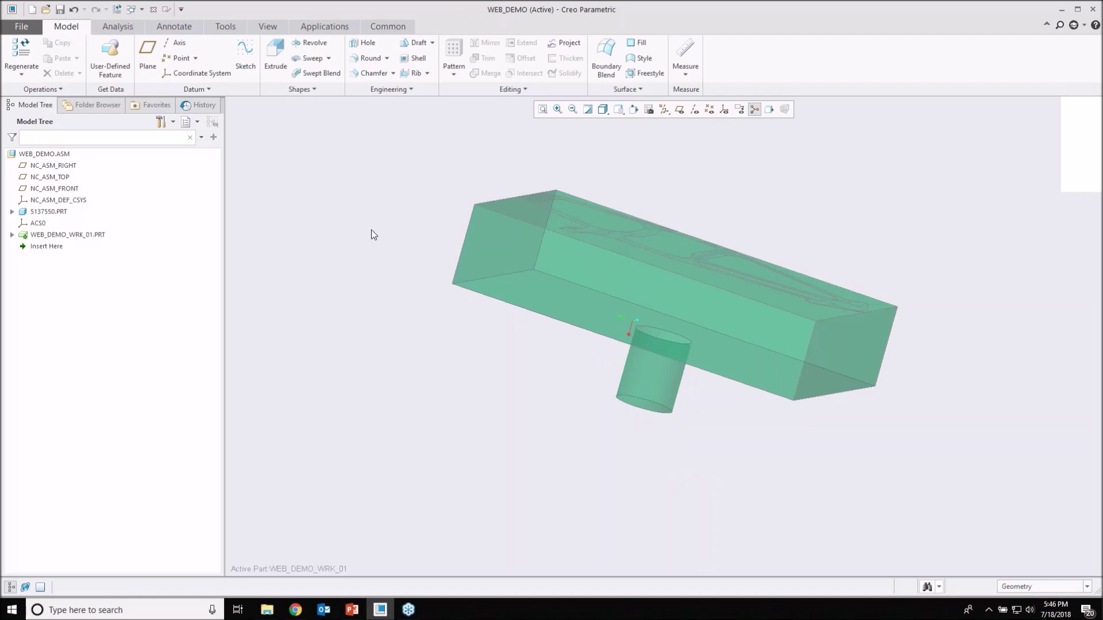
# - Reactivate the top-level manufacturing assembly WEB_DEMO.ASM
pyautogui.hotkey('ctrl', 'a')
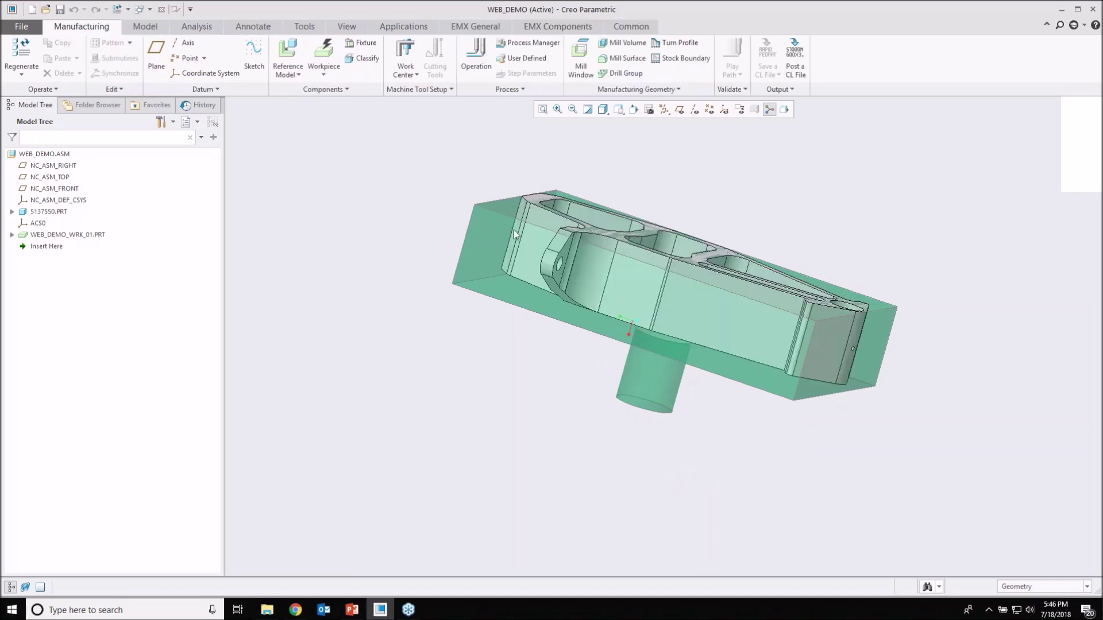
pyautogui.moveTo(649, 175); pyautogui.dragTo(536, 300, button='middle')
pyautogui.moveTo(613, 301); pyautogui.dragTo(656, 237, button='middle')
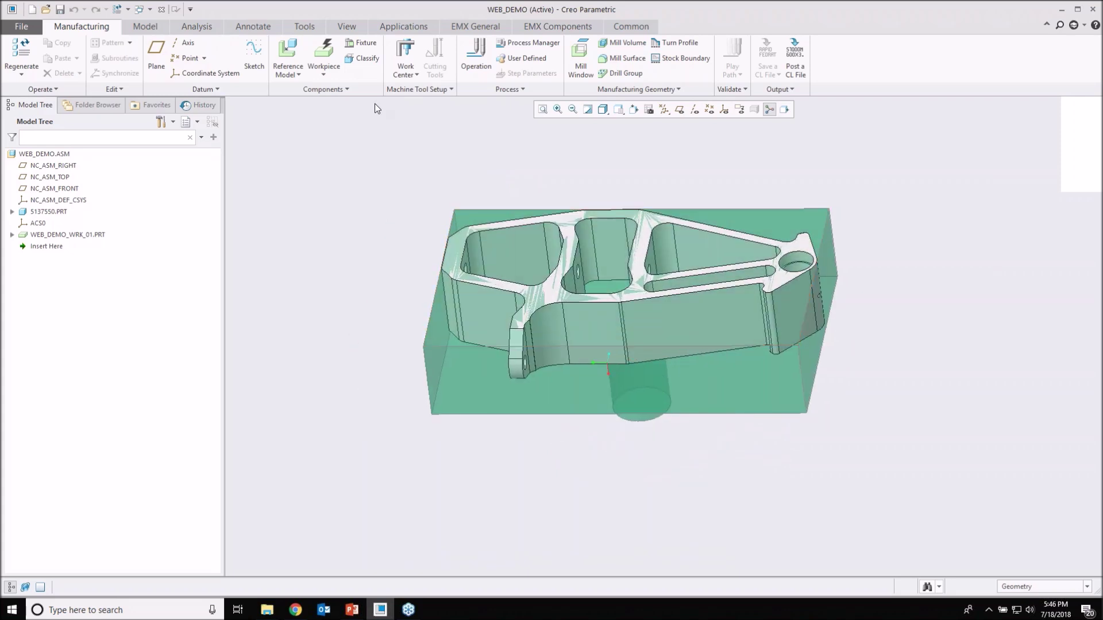
# - Start a fixture setup and add the assembly 5ER13003.ASM from the Vise folder as its component
pyautogui.click(367, 43)
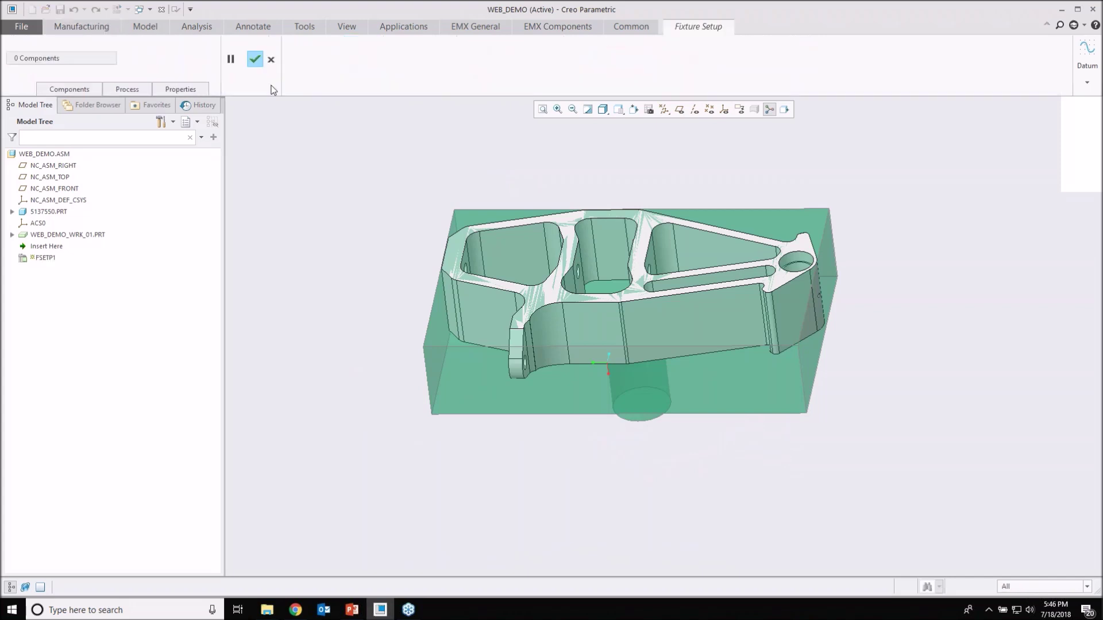
pyautogui.click(122, 89)
pyautogui.click(70, 89)
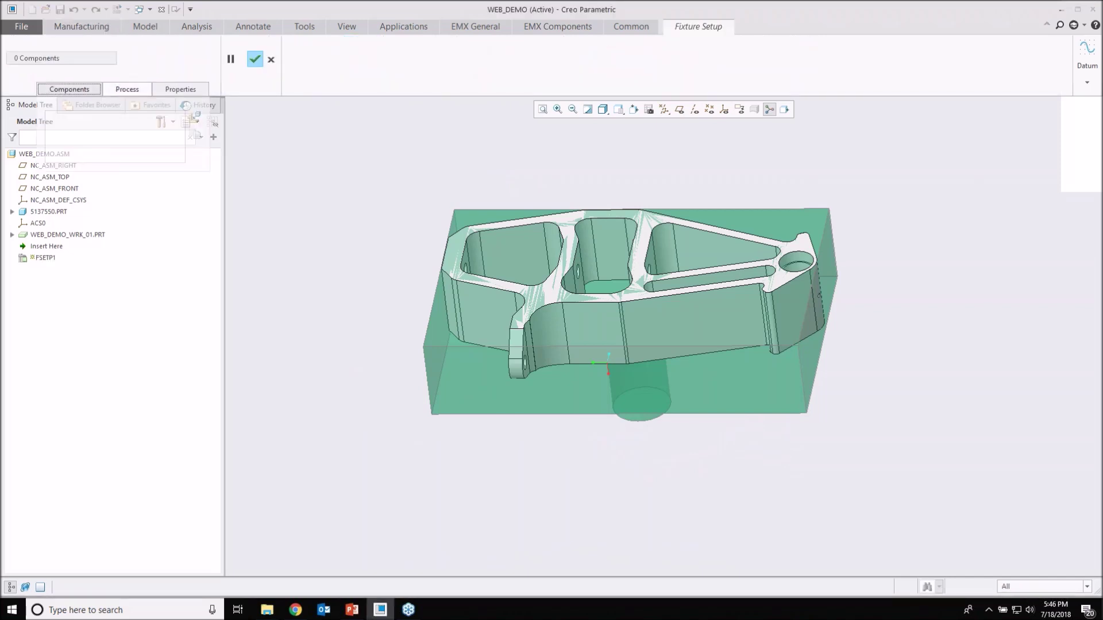
pyautogui.click(198, 118)
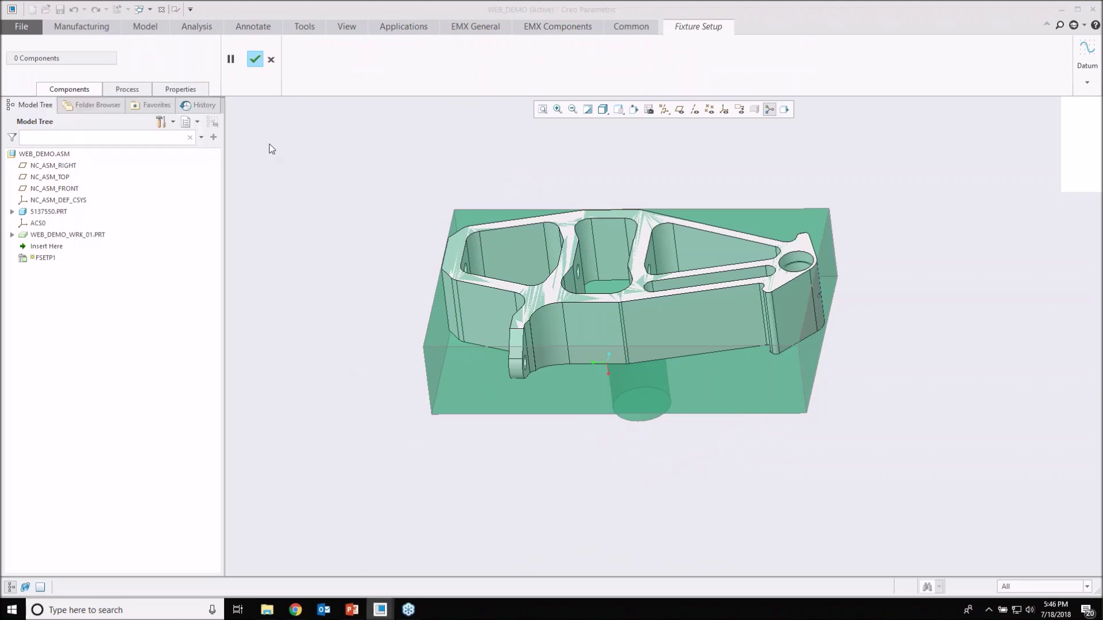
pyautogui.click(537, 199)
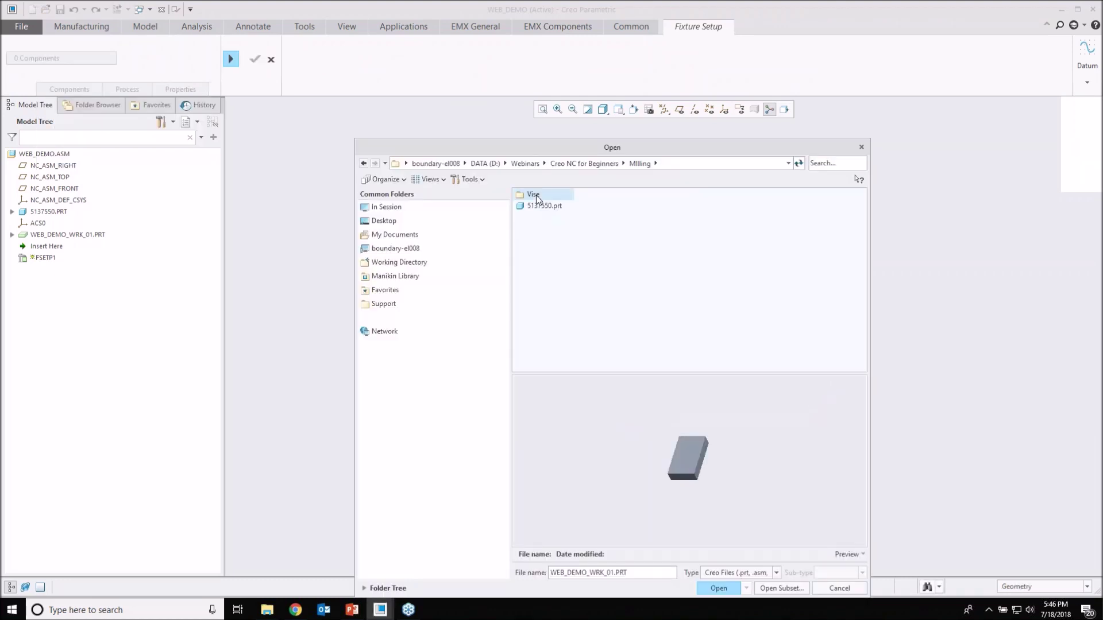
pyautogui.doubleClick(537, 199)
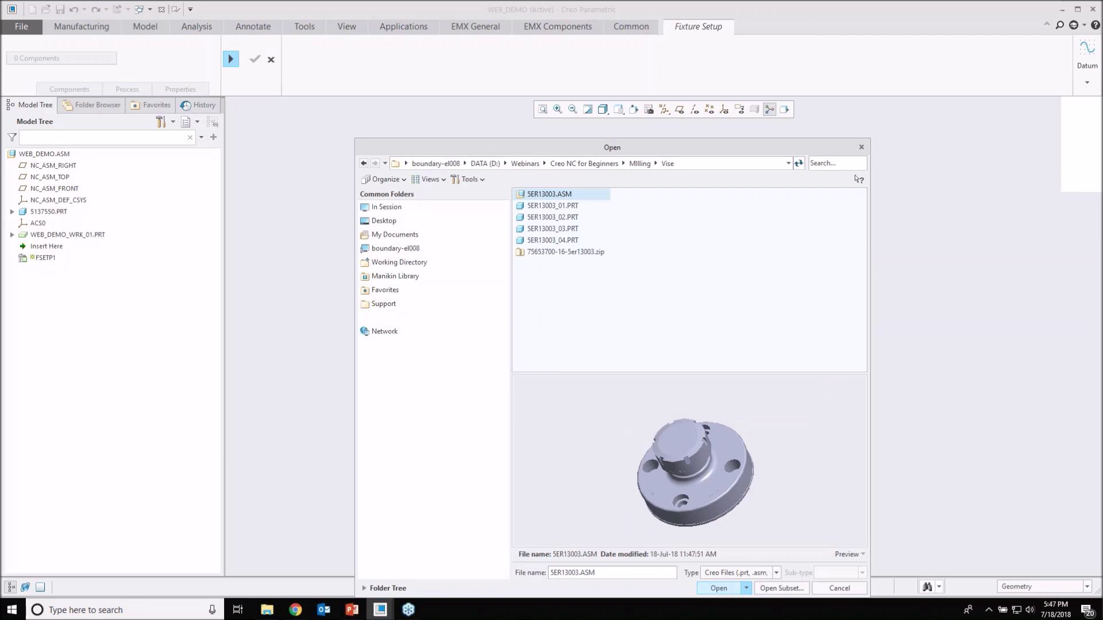
pyautogui.click(719, 588)
# - Align the fixture with the stub by making its outer cylindrical base surface coincident with the stub's cylindrical surface
pyautogui.moveTo(617, 552); pyautogui.dragTo(656, 354, button='middle')
pyautogui.scroll(-3, 656, 353)
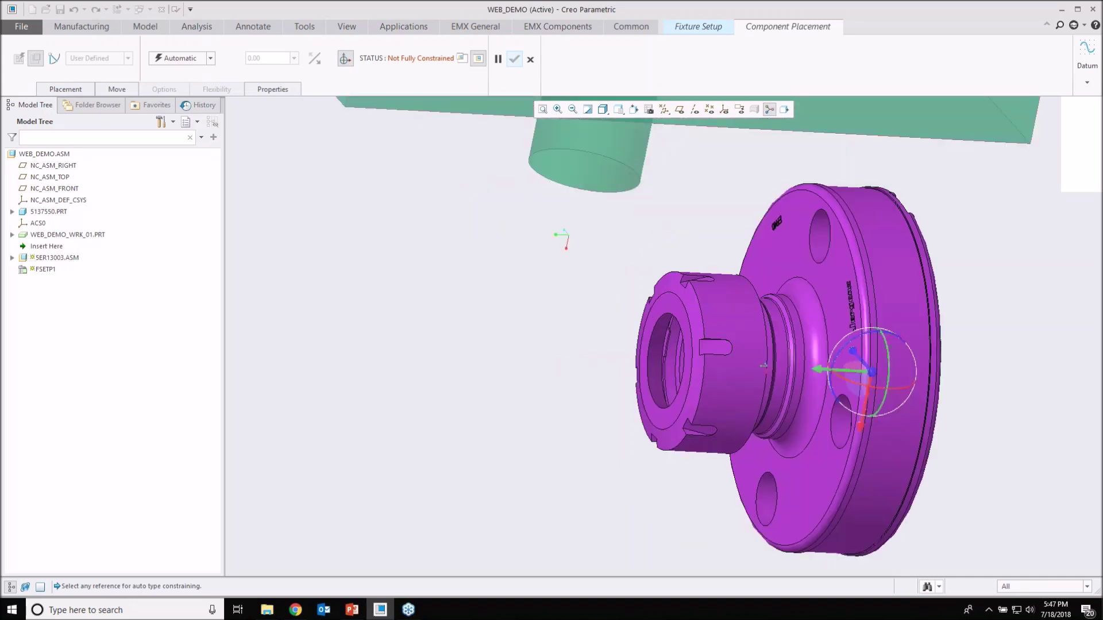
pyautogui.scroll(2, 763, 366)
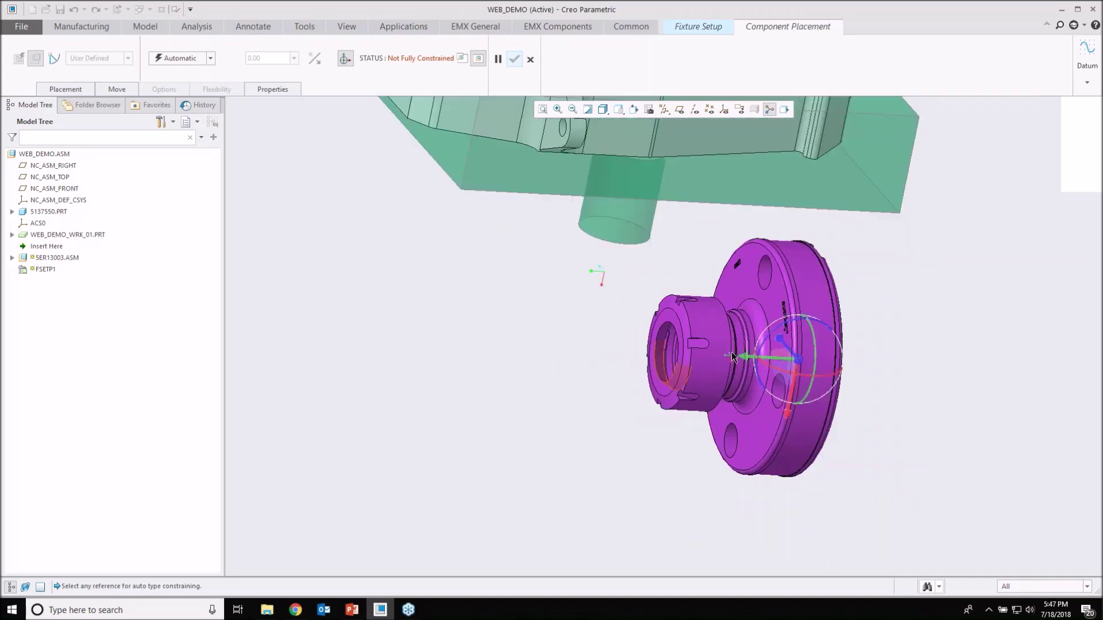
pyautogui.moveTo(712, 344); pyautogui.dragTo(756, 408, button='middle')
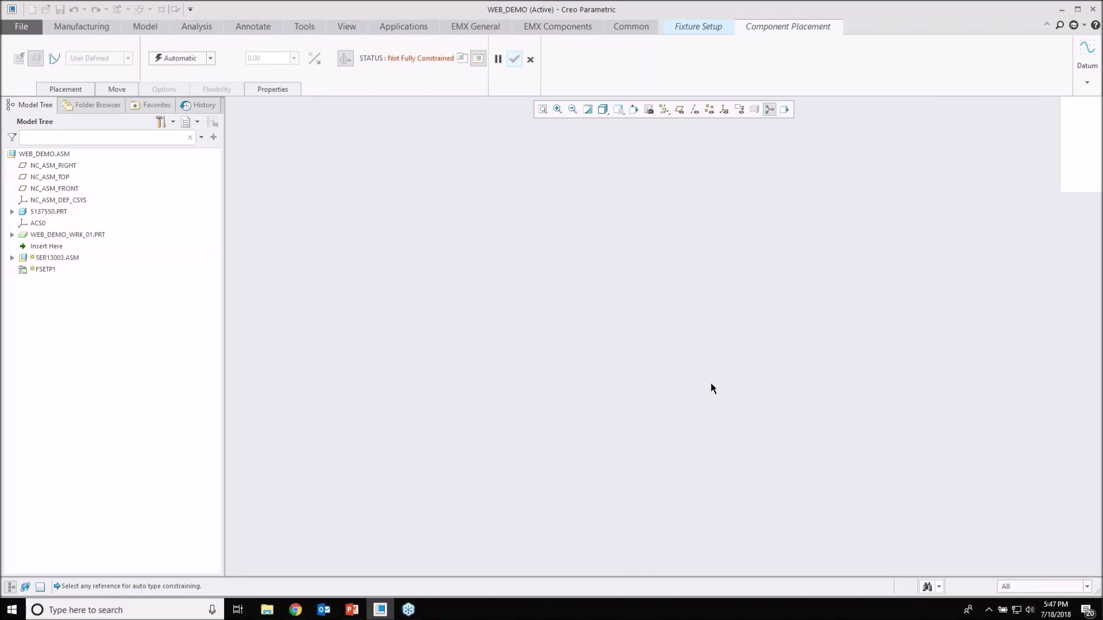
pyautogui.moveTo(711, 383)
pyautogui.mouseDown(button='middle')
pyautogui.moveTo(615, 341)
pyautogui.moveTo(644, 345)
pyautogui.moveTo(630, 413)
pyautogui.mouseUp(button='middle')
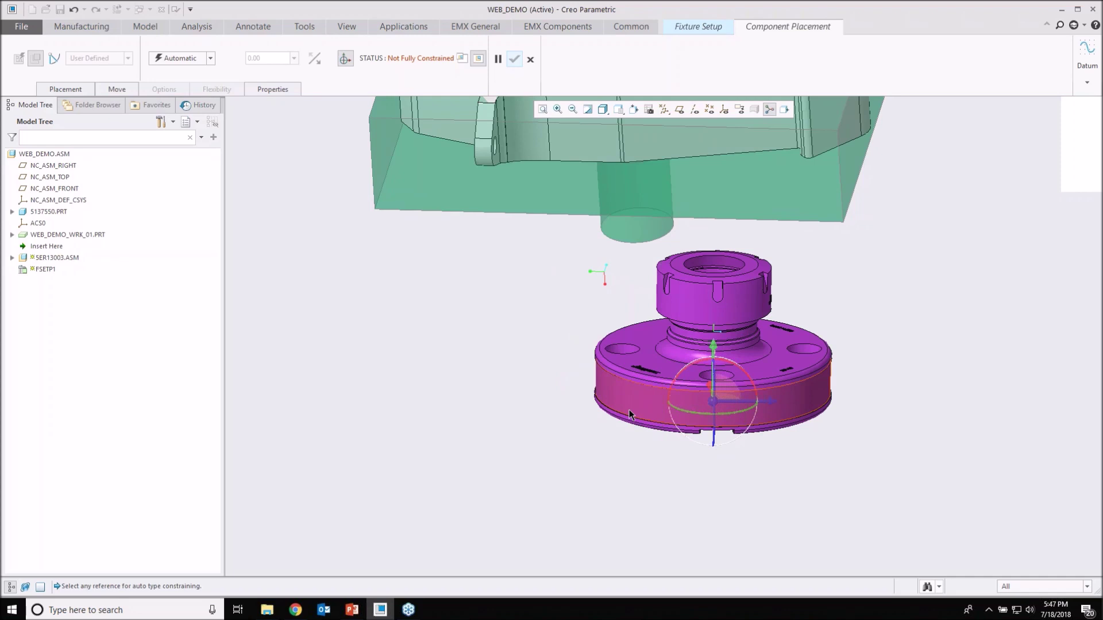
pyautogui.click(614, 377)
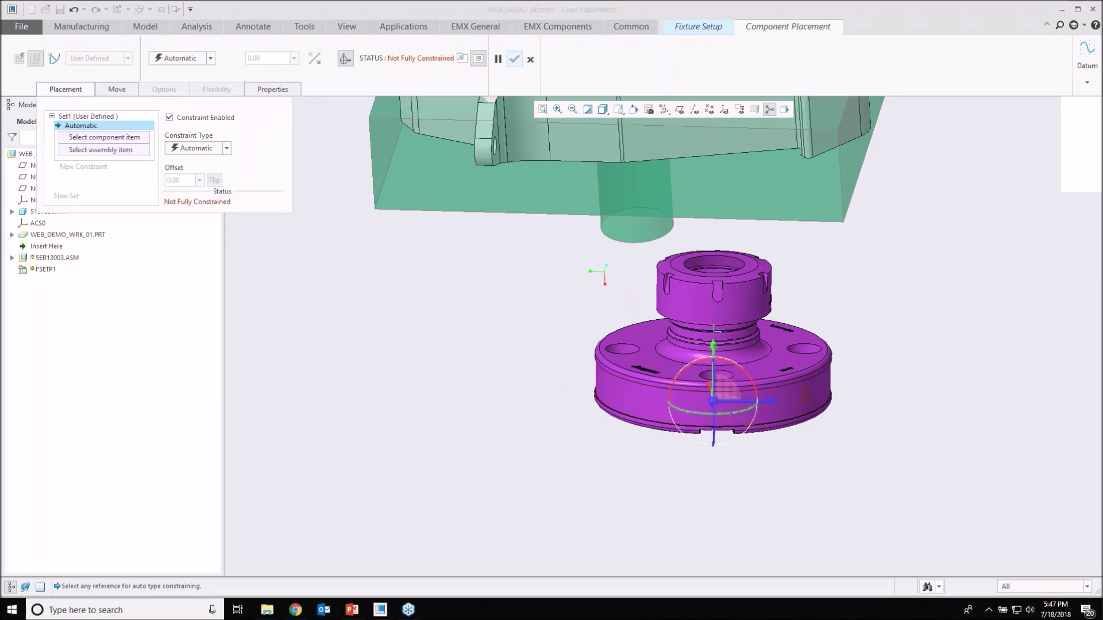
pyautogui.click(635, 230)
# - Mate the end face of the fixture's collet with the underside of the workpiece
pyautogui.moveTo(689, 299); pyautogui.dragTo(685, 187, button='middle')
pyautogui.moveTo(705, 247); pyautogui.dragTo(643, 214, button='middle')
pyautogui.click(597, 315)
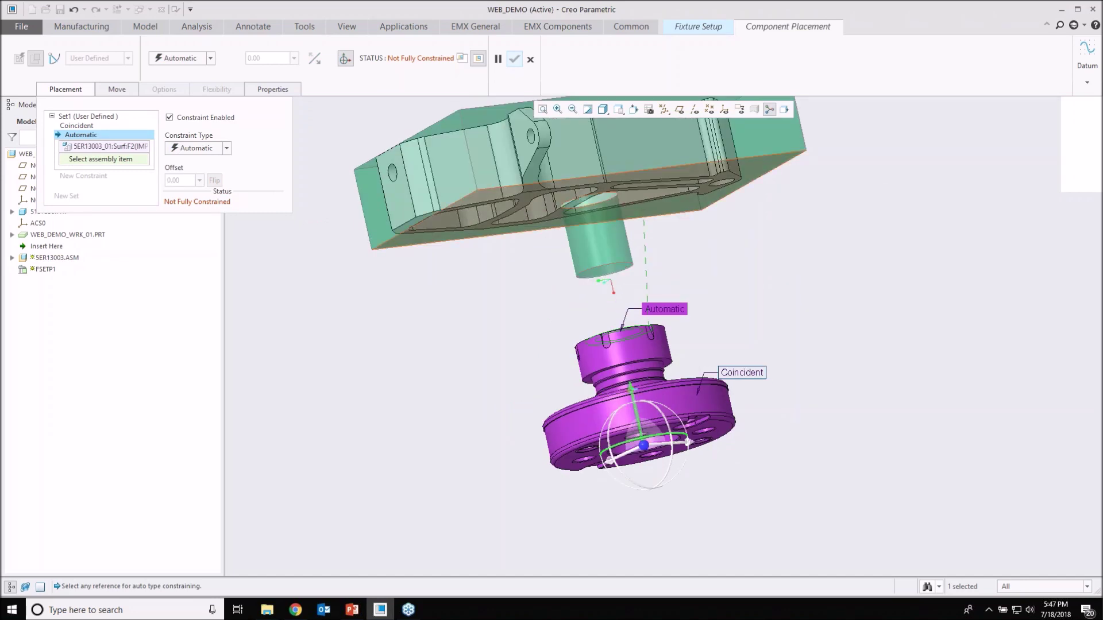
pyautogui.click(643, 214)
pyautogui.keyDown('shift'); pyautogui.moveTo(637, 224); pyautogui.dragTo(626, 326, button='middle'); pyautogui.keyUp('shift')
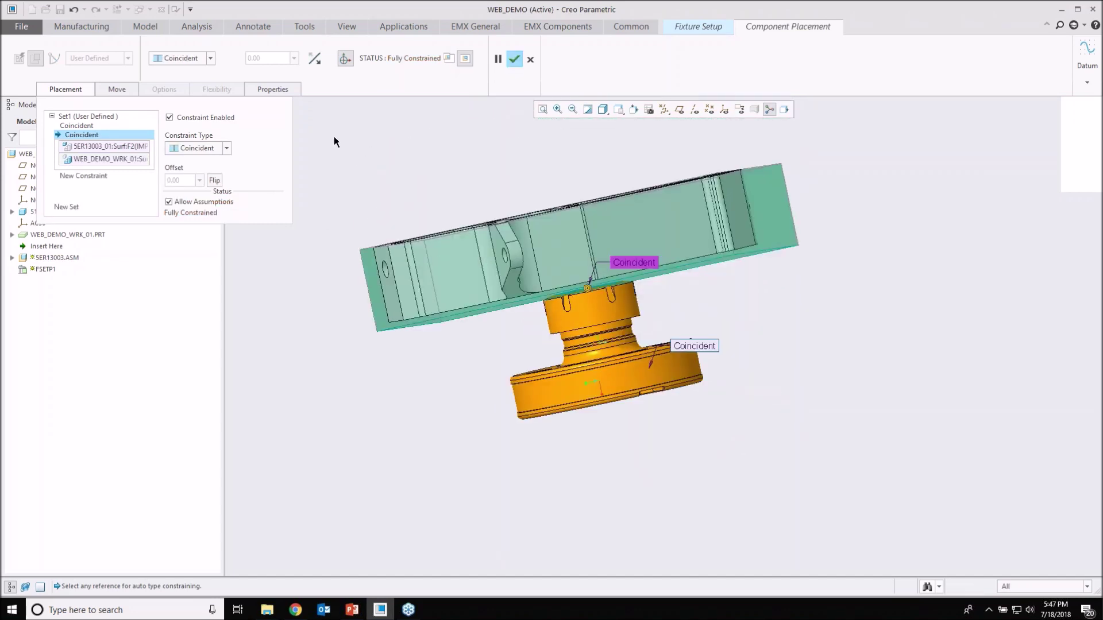
# - Change the face constraint between collet and workpiece to Distance with an offset of 2 mm
pyautogui.click(227, 148)
pyautogui.click(220, 161)
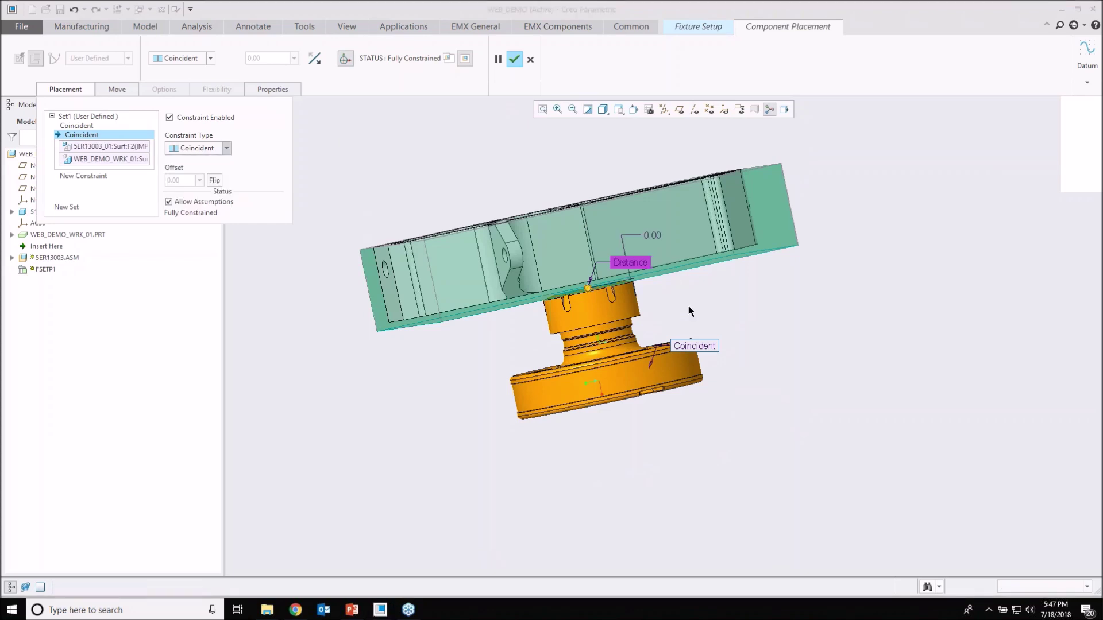
pyautogui.scroll(-4, 592, 293)
pyautogui.moveTo(583, 283); pyautogui.dragTo(584, 291)
pyautogui.doubleClick(666, 326)
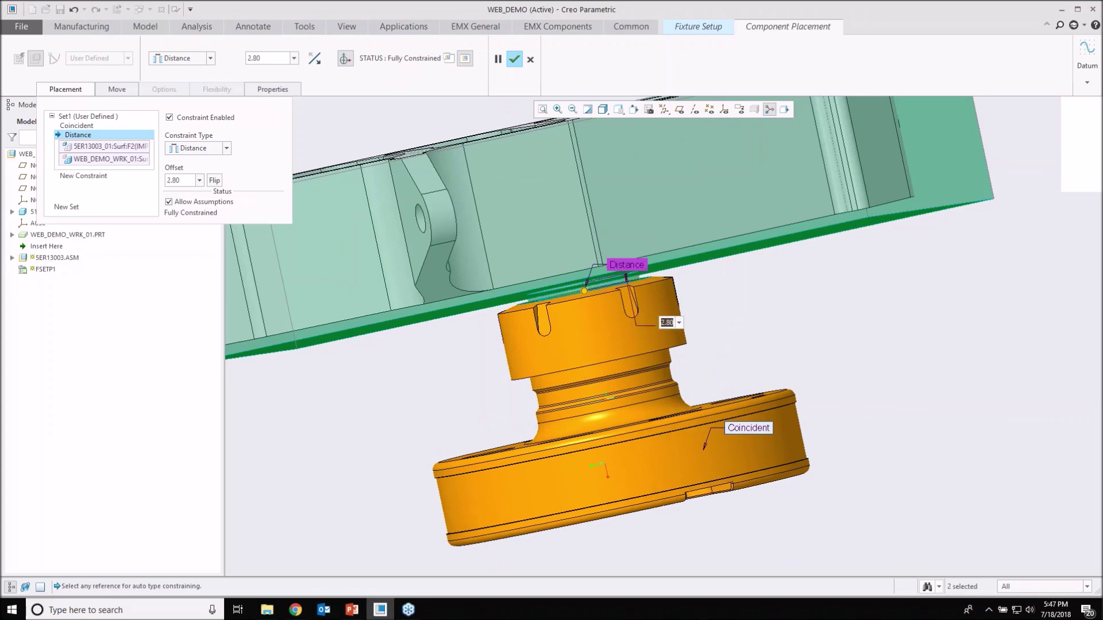
pyautogui.write('2')
pyautogui.press('Return')
# - Accept the fixture's placement and complete the fixture setup
pyautogui.scroll(2, 430, 278)
pyautogui.moveTo(511, 336); pyautogui.dragTo(537, 313, button='middle')
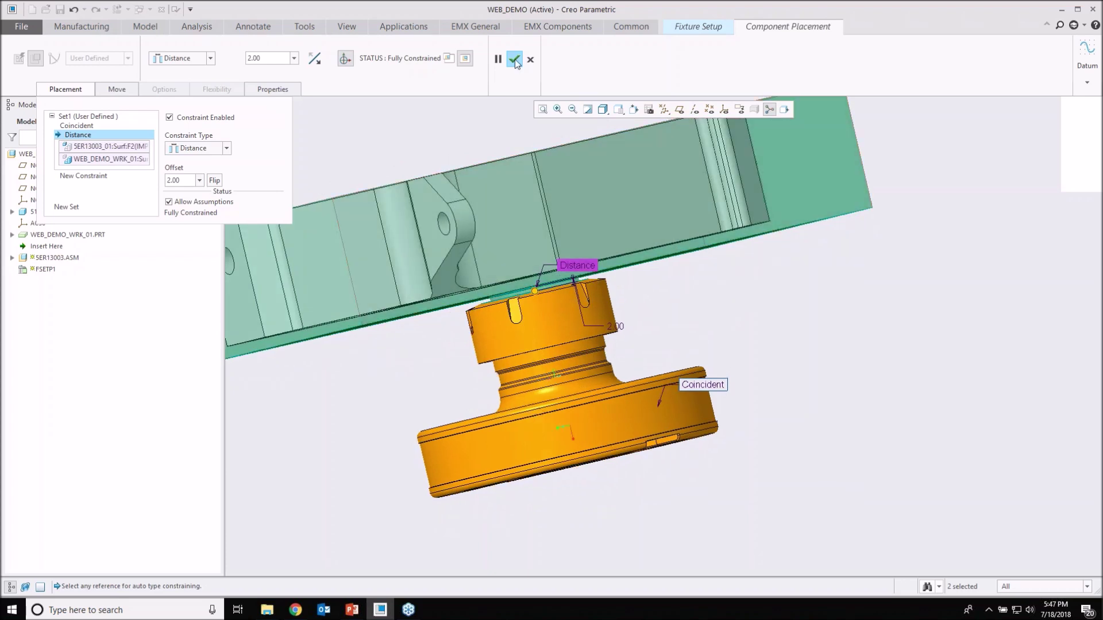
pyautogui.click(515, 60)
pyautogui.click(254, 59)
pyautogui.moveTo(692, 333)
pyautogui.keyDown('shift'); pyautogui.mouseDown(button='middle')
pyautogui.moveTo(731, 326)
pyautogui.moveTo(731, 347)
pyautogui.mouseUp(button='middle'); pyautogui.keyUp('shift')
pyautogui.keyDown('shift'); pyautogui.moveTo(731, 347); pyautogui.dragTo(676, 445, button='middle'); pyautogui.keyUp('shift')
pyautogui.moveTo(657, 388); pyautogui.dragTo(599, 441, button='middle')
pyautogui.keyDown('shift'); pyautogui.moveTo(599, 442); pyautogui.dragTo(625, 459, button='middle'); pyautogui.keyUp('shift')
pyautogui.moveTo(625, 459)
pyautogui.mouseDown(button='middle')
pyautogui.moveTo(622, 359)
pyautogui.moveTo(617, 449)
pyautogui.mouseUp(button='middle')
pyautogui.scroll(3, 608, 399)
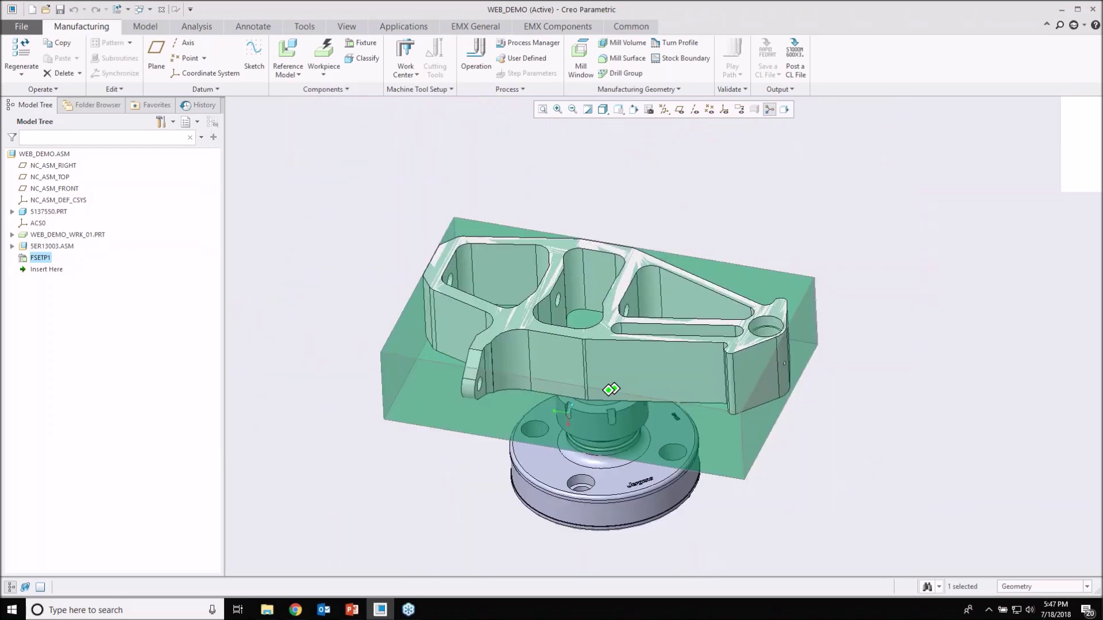
pyautogui.keyDown('shift'); pyautogui.moveTo(610, 386); pyautogui.dragTo(597, 390, button='middle'); pyautogui.keyUp('shift')
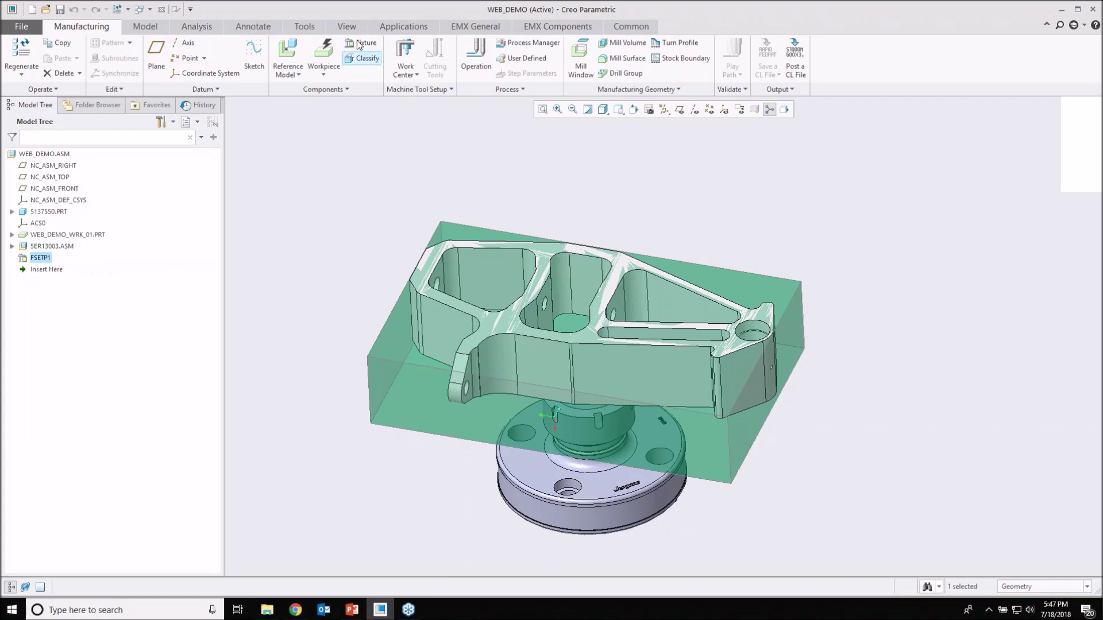
# - Start a new Mill work center and set its number of axes to 4 Axis
pyautogui.click(405, 70)
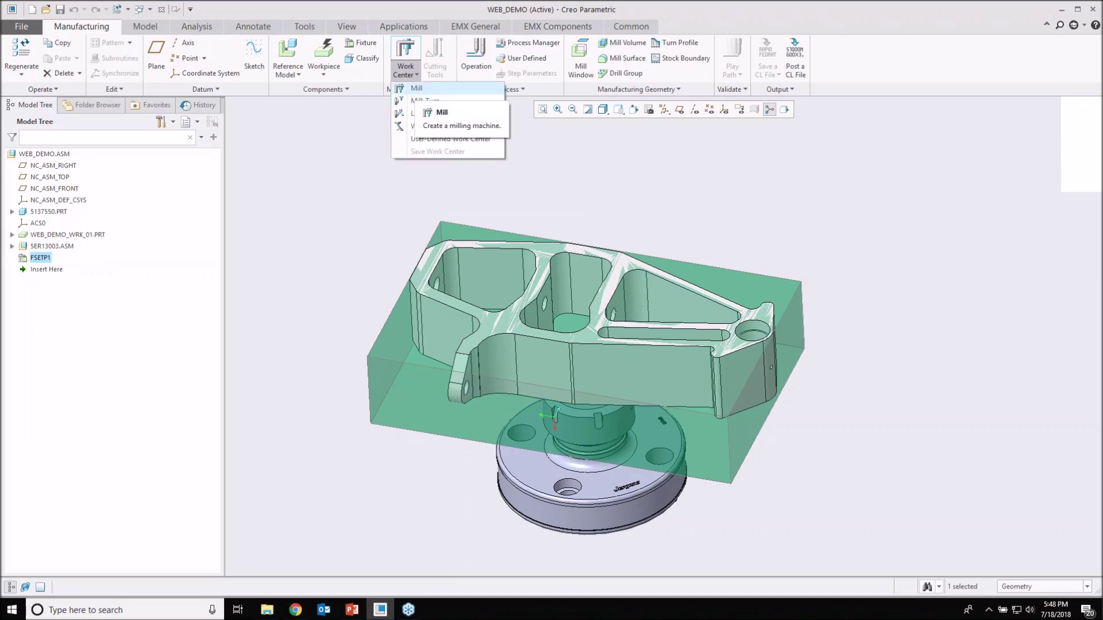
pyautogui.click(417, 88)
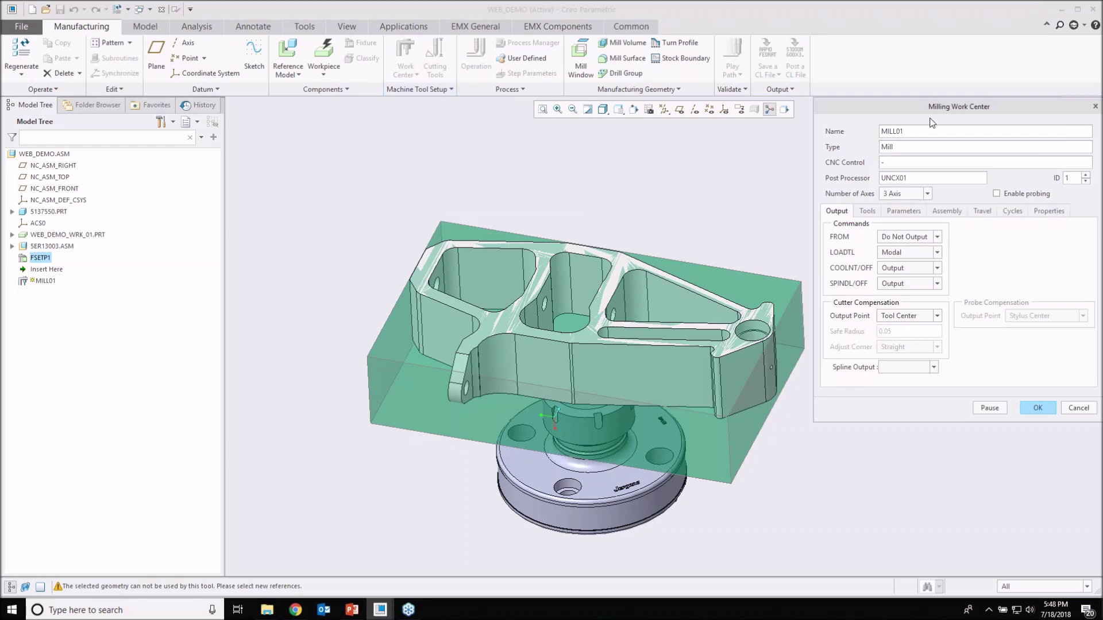
pyautogui.moveTo(934, 107); pyautogui.dragTo(871, 112)
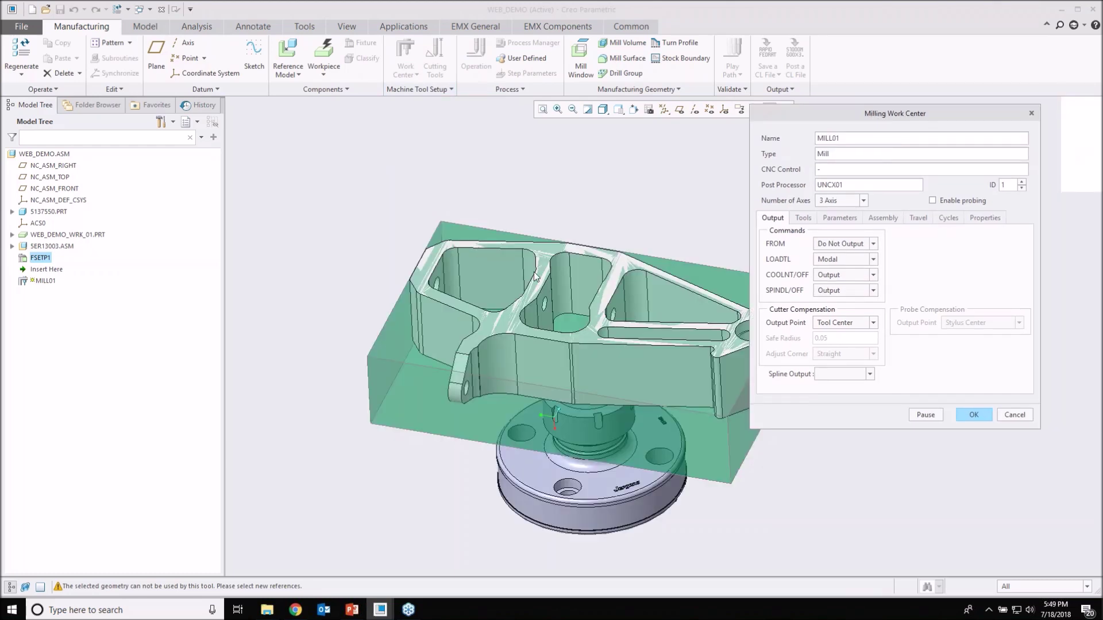
pyautogui.keyDown('shift'); pyautogui.moveTo(533, 271); pyautogui.dragTo(466, 228, button='middle'); pyautogui.keyUp('shift')
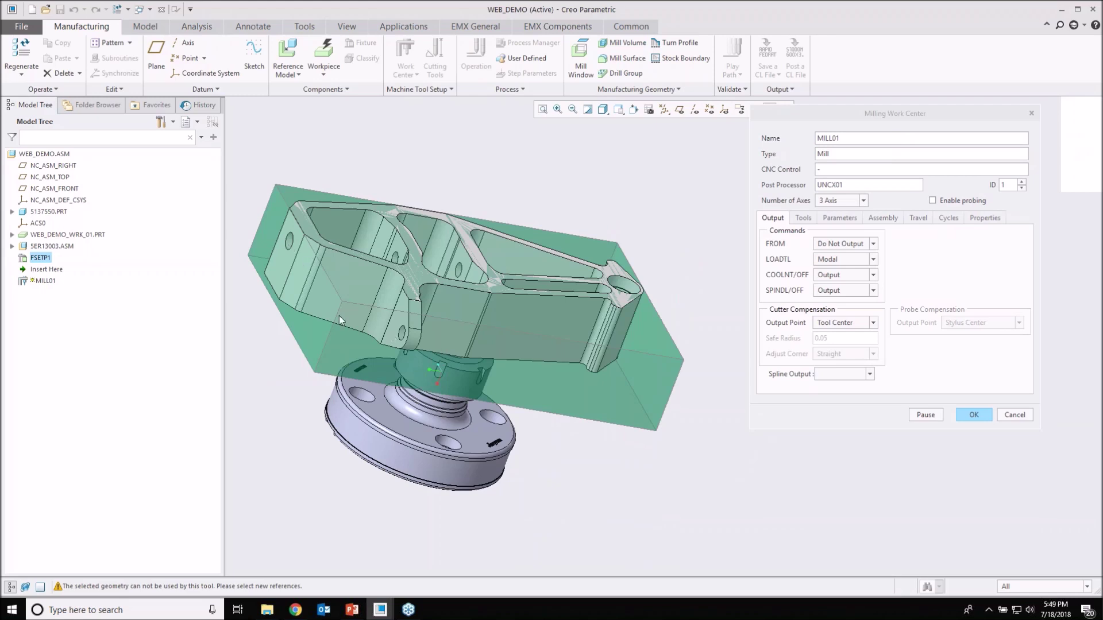
pyautogui.moveTo(424, 271); pyautogui.dragTo(618, 319, button='middle')
pyautogui.scroll(-5, 617, 319)
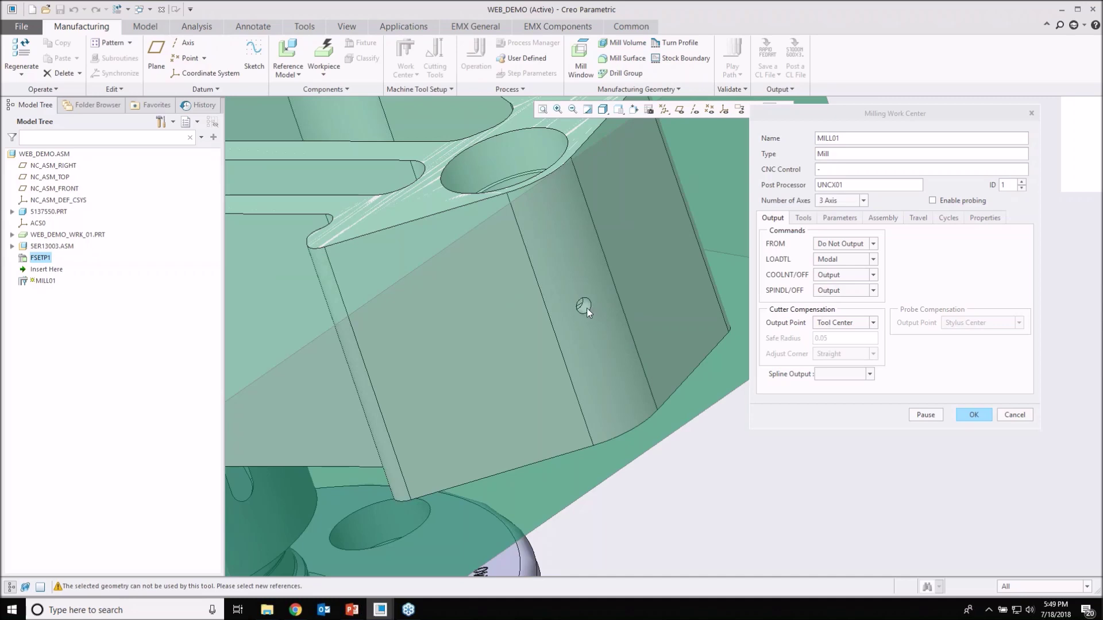
pyautogui.scroll(8, 587, 303)
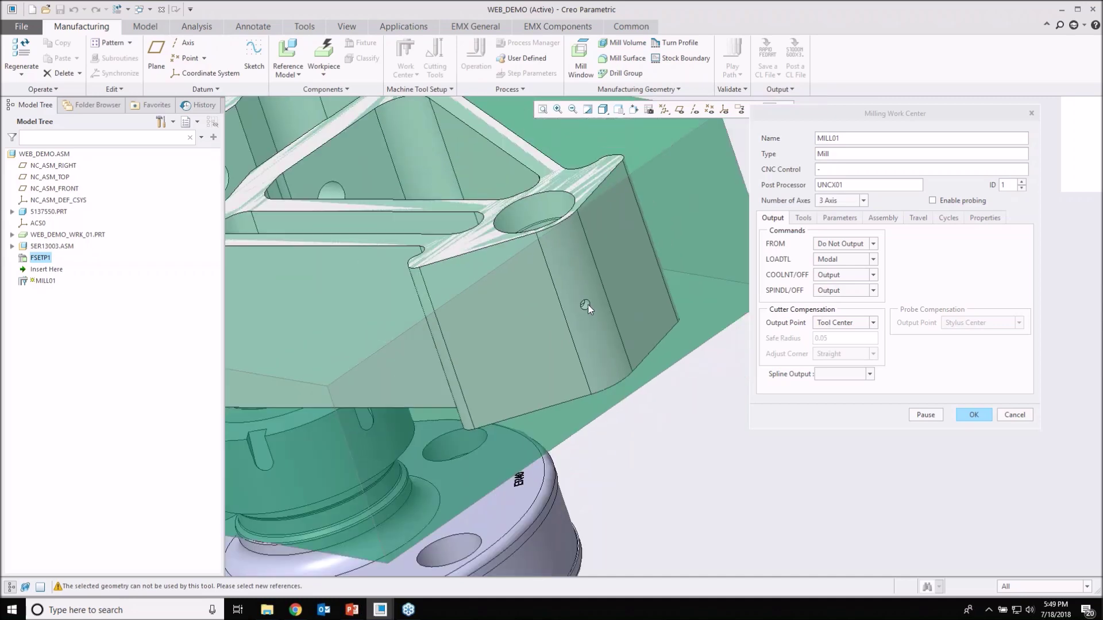
pyautogui.moveTo(586, 306); pyautogui.dragTo(625, 353, button='middle')
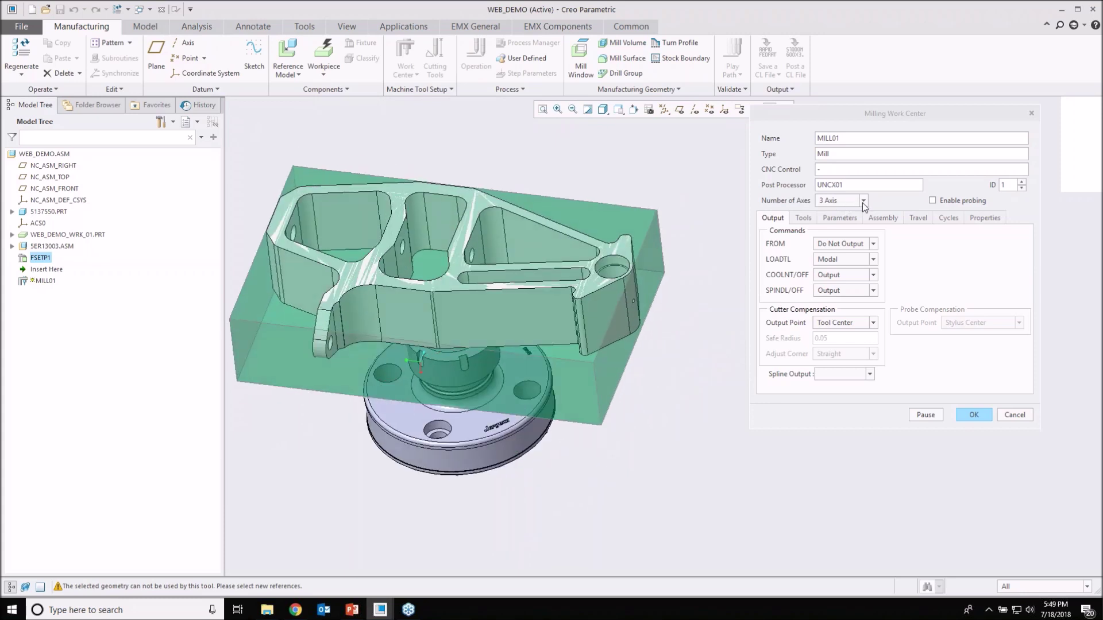
pyautogui.click(862, 201)
pyautogui.click(836, 223)
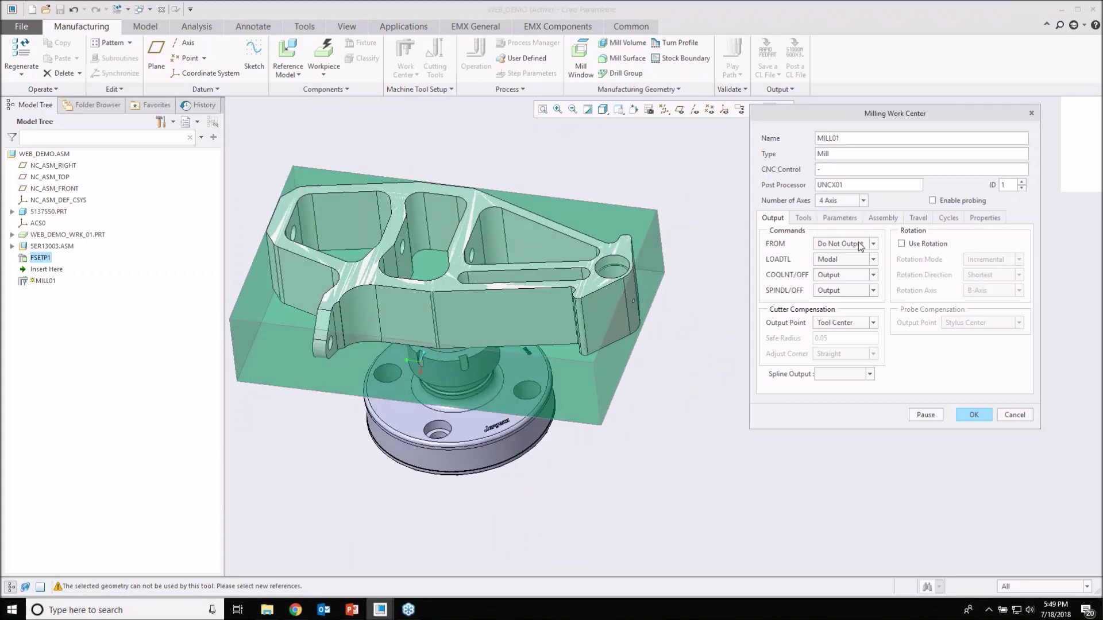
# - Enable Use Rotation with Incremental mode, Shortest direction and B-Axis as rotation axis, and accept the milling work center
pyautogui.click(902, 244)
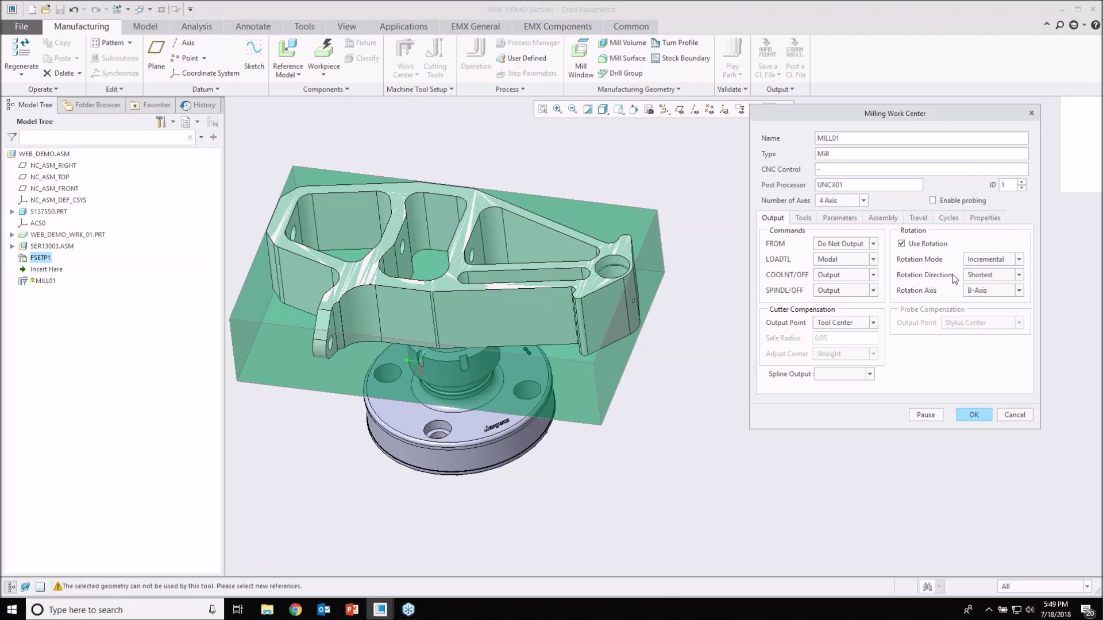
pyautogui.click(1019, 260)
pyautogui.click(1020, 276)
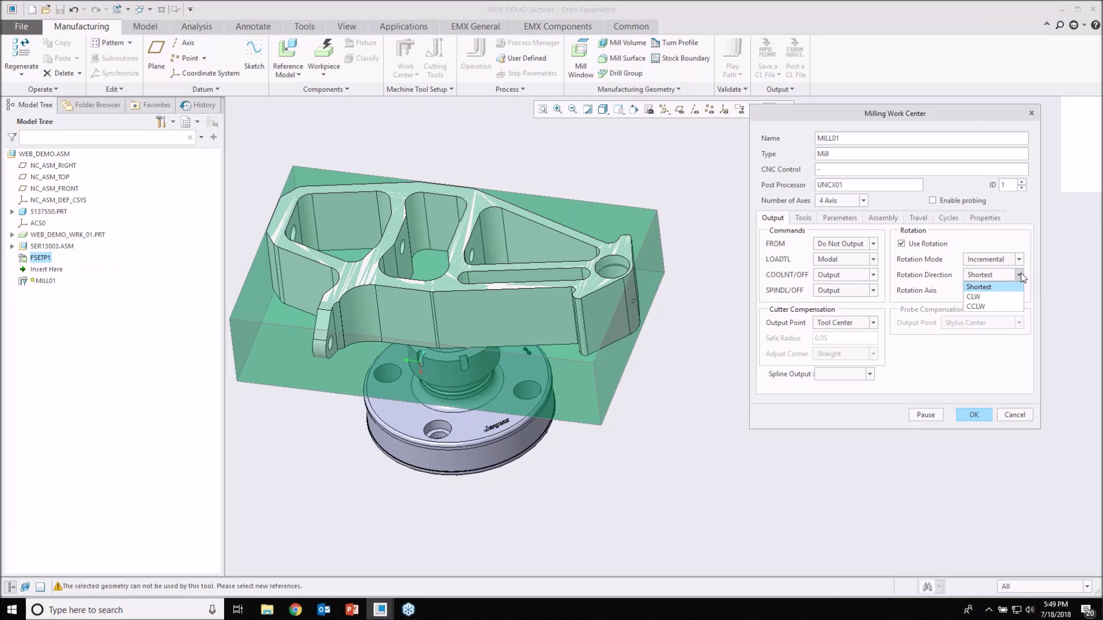
pyautogui.click(1020, 274)
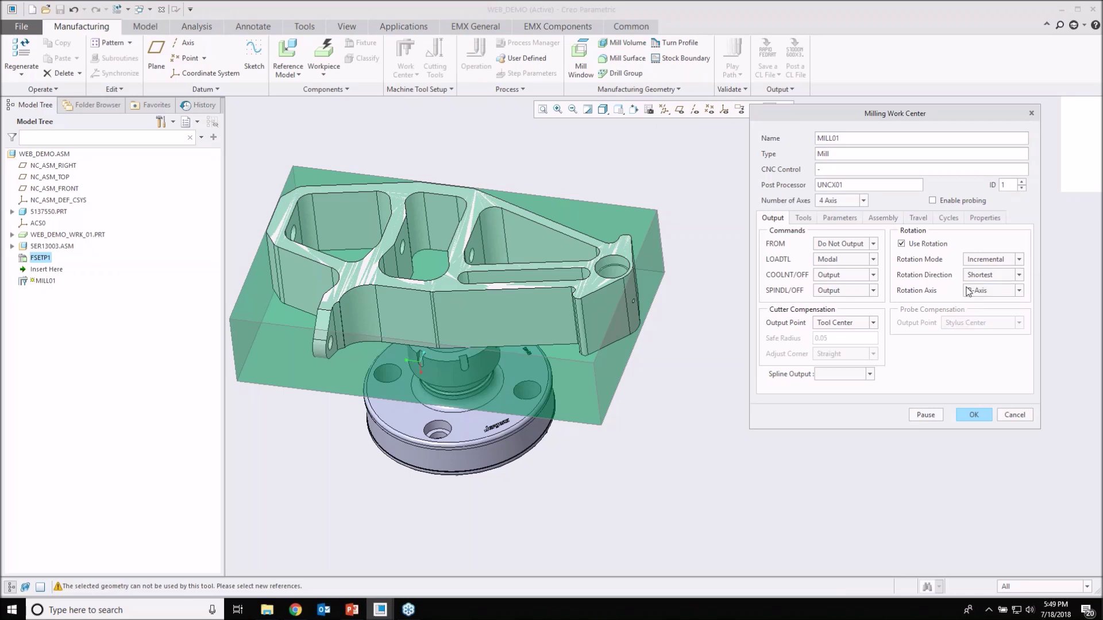
pyautogui.click(1019, 292)
pyautogui.click(1018, 291)
pyautogui.click(973, 416)
pyautogui.keyDown('shift'); pyautogui.moveTo(733, 257); pyautogui.dragTo(857, 292, button='middle'); pyautogui.keyUp('shift')
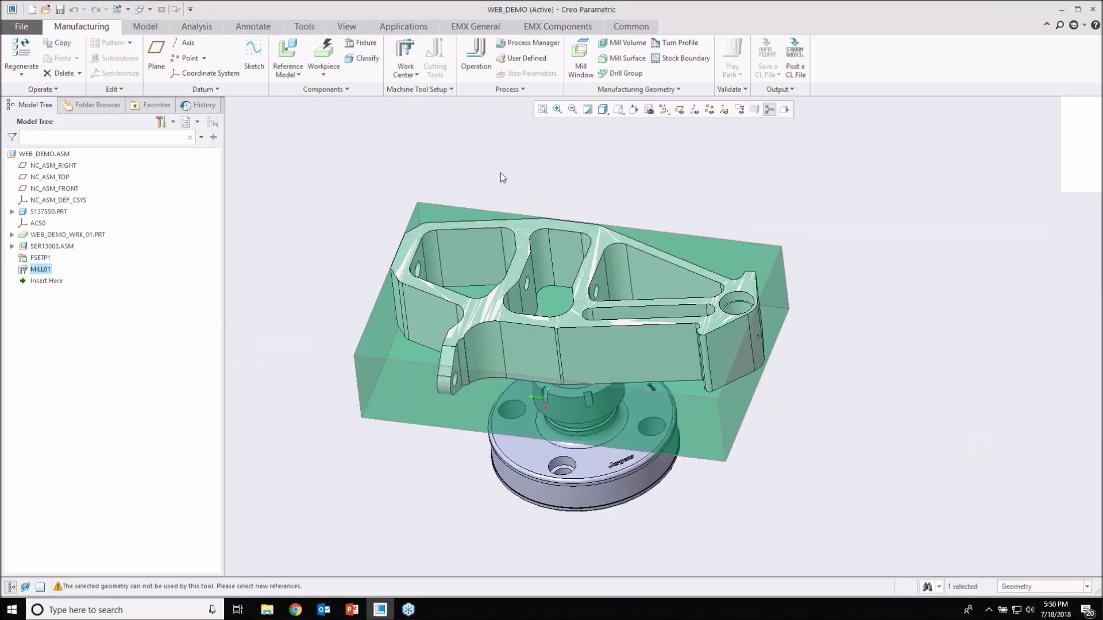
pyautogui.click(501, 172)
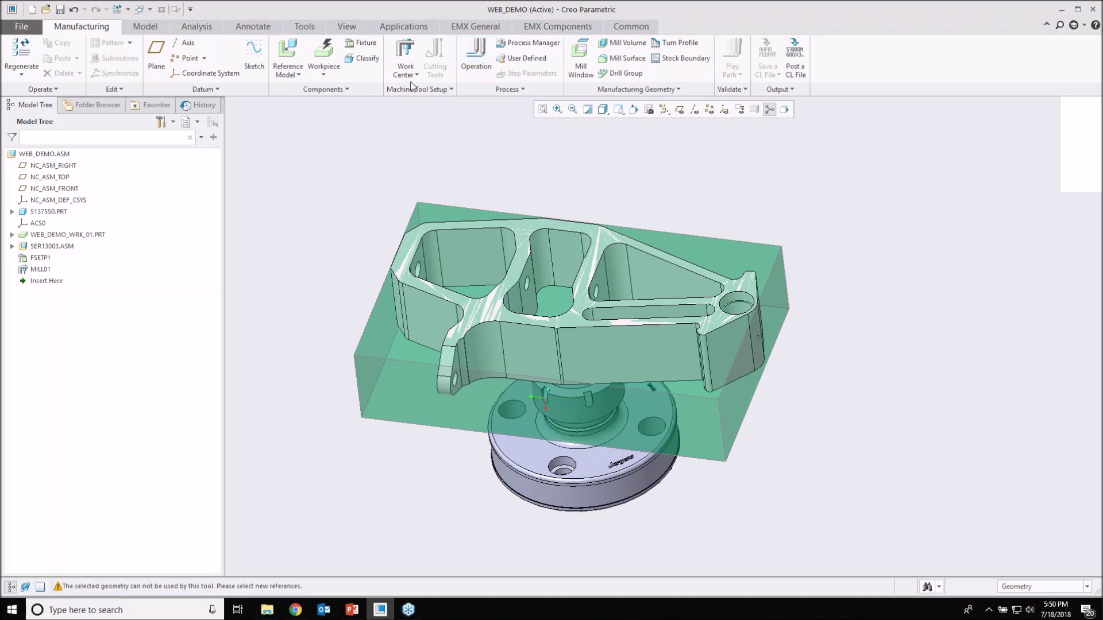
# - Create a Wire EDM work center with its default settings
pyautogui.click(416, 80)
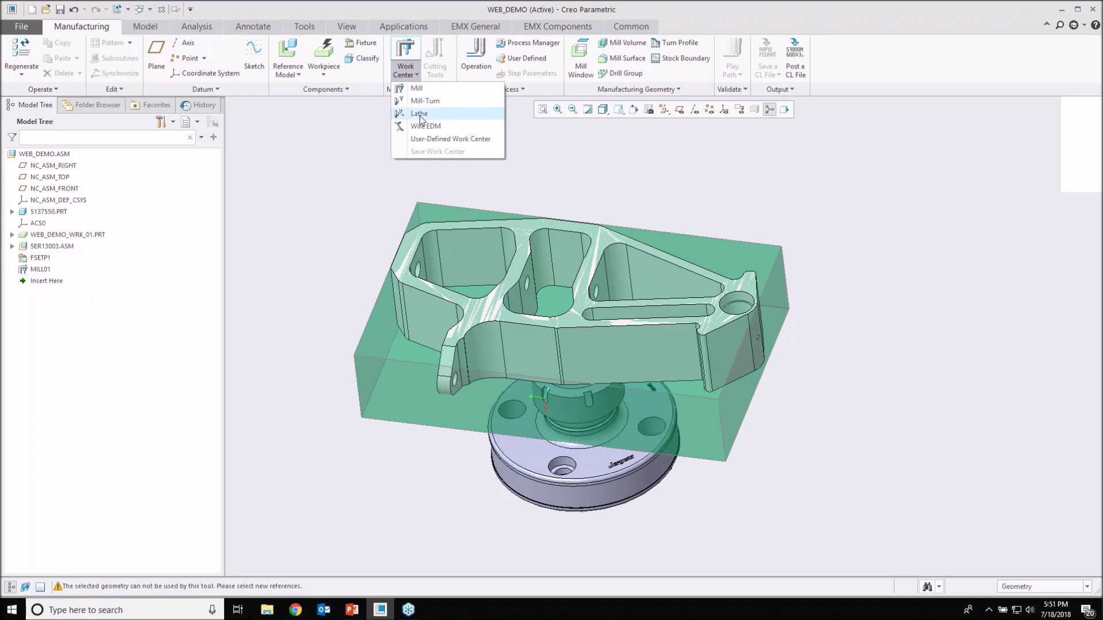
pyautogui.moveTo(426, 129)
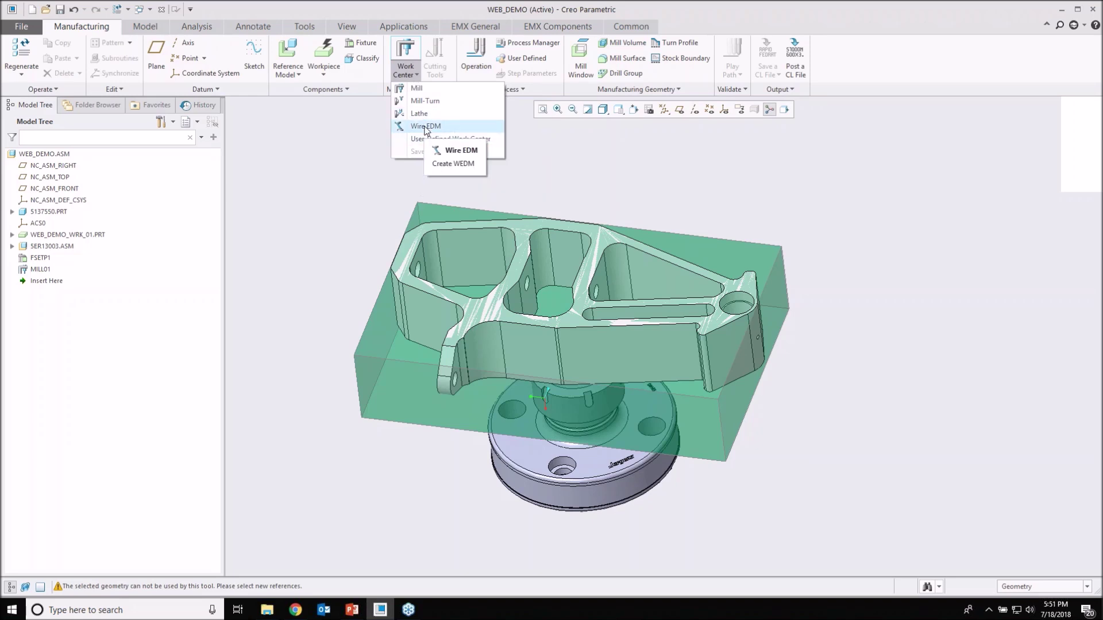
pyautogui.click(426, 127)
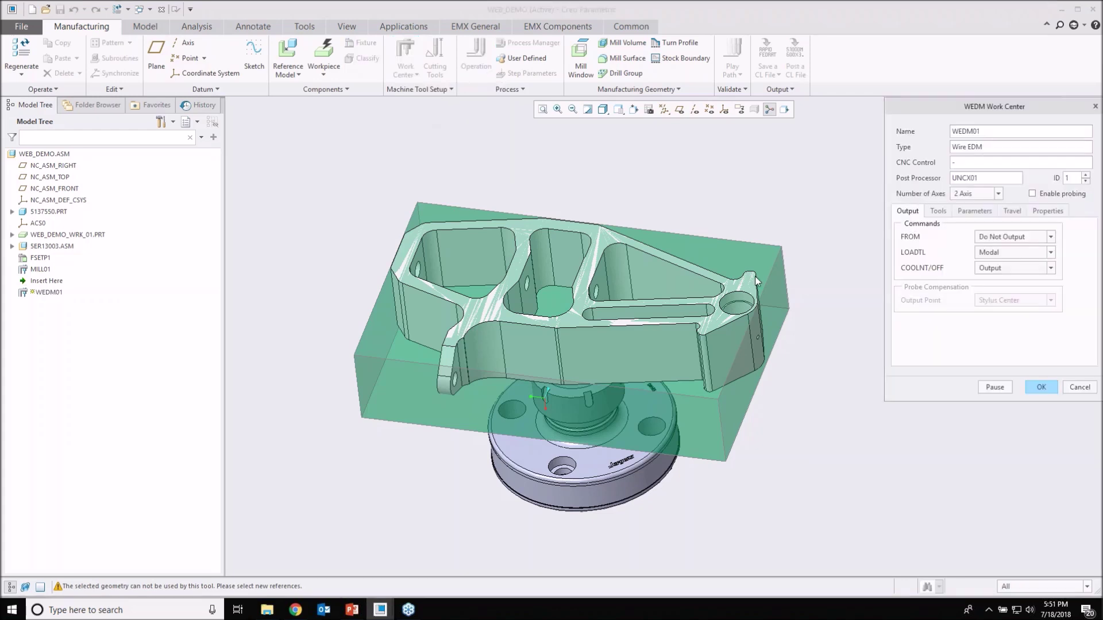
pyautogui.click(1040, 389)
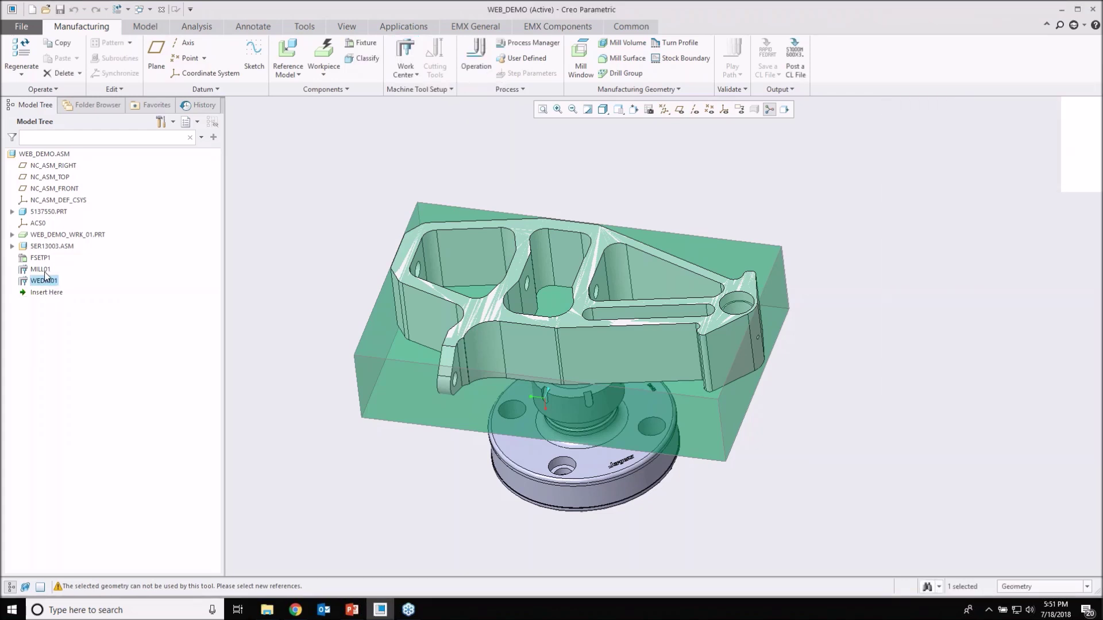
# - Delete the Wire EDM work center WEDM01 and keep the milling work center
pyautogui.click(44, 272)
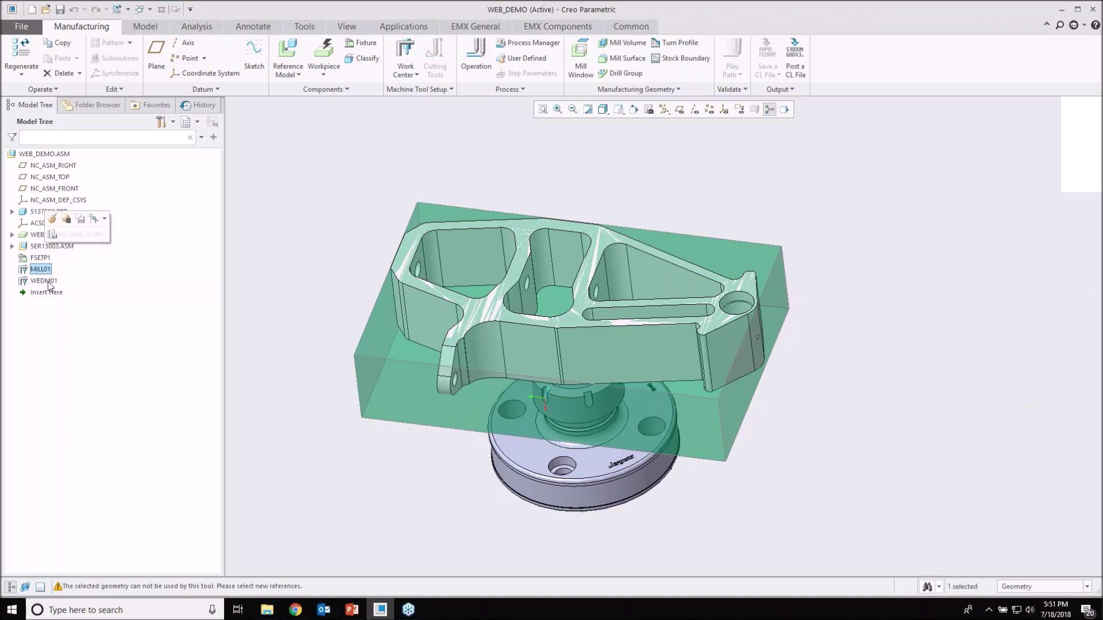
pyautogui.click(50, 282)
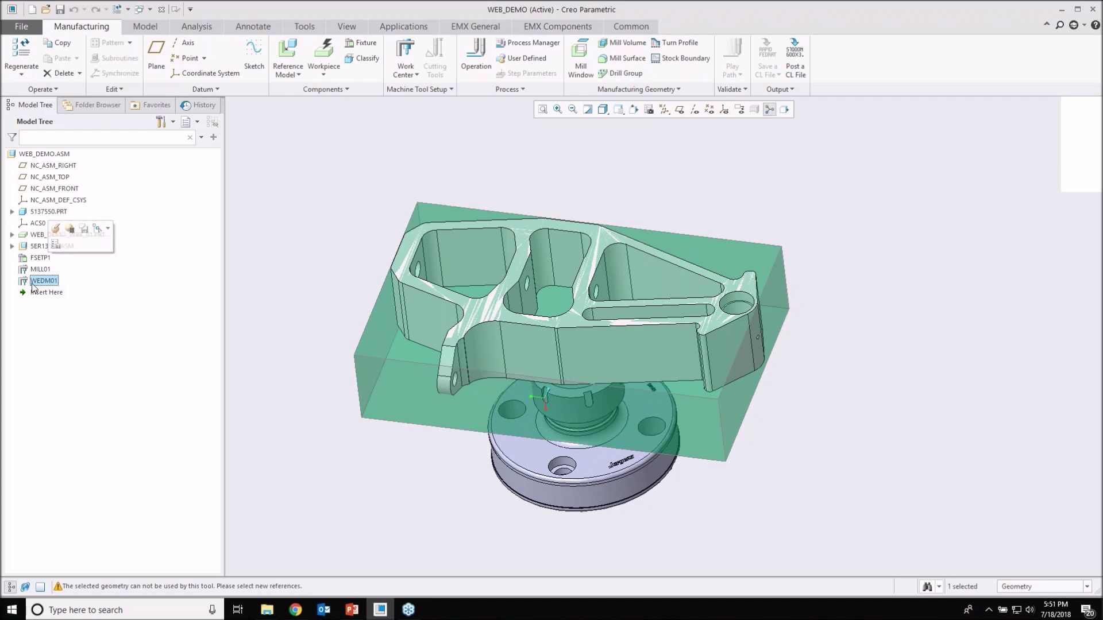
pyautogui.rightClick(36, 283)
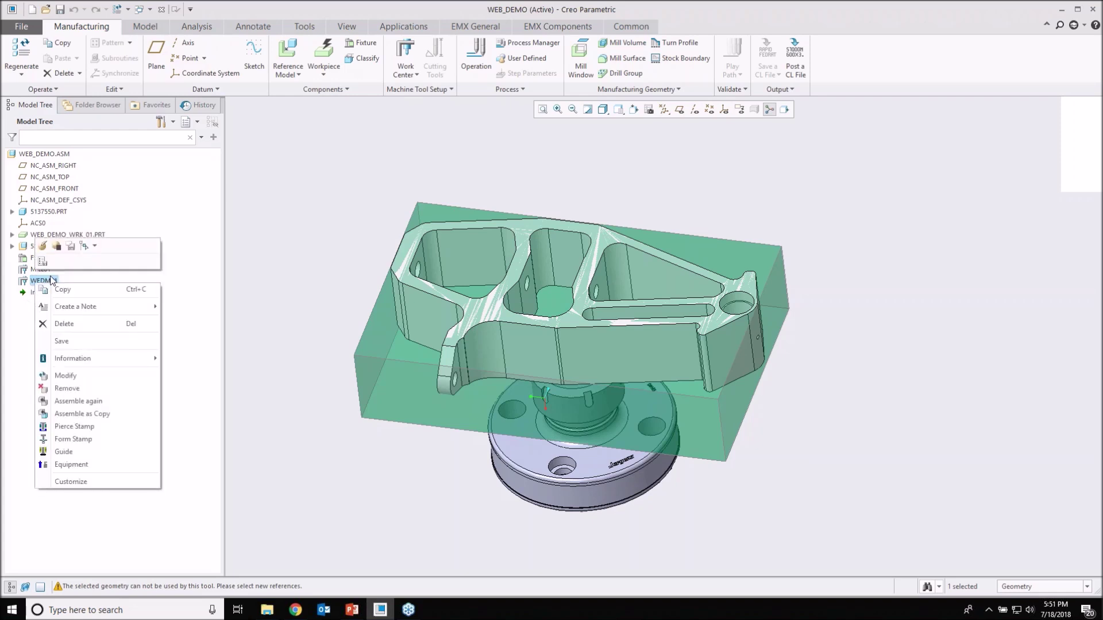
pyautogui.click(64, 324)
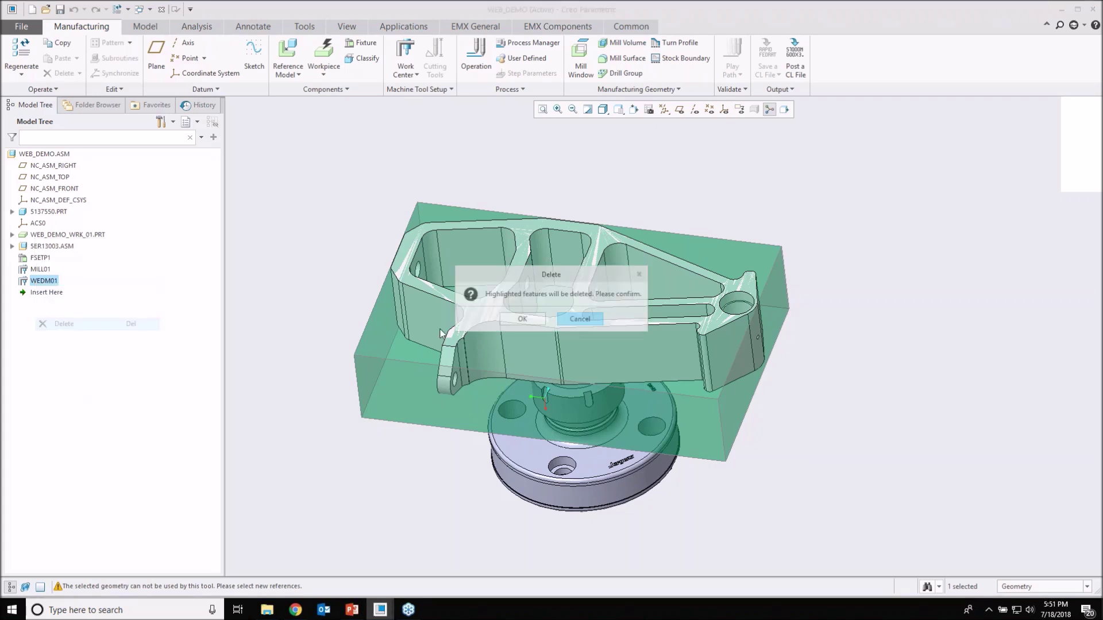
pyautogui.click(518, 319)
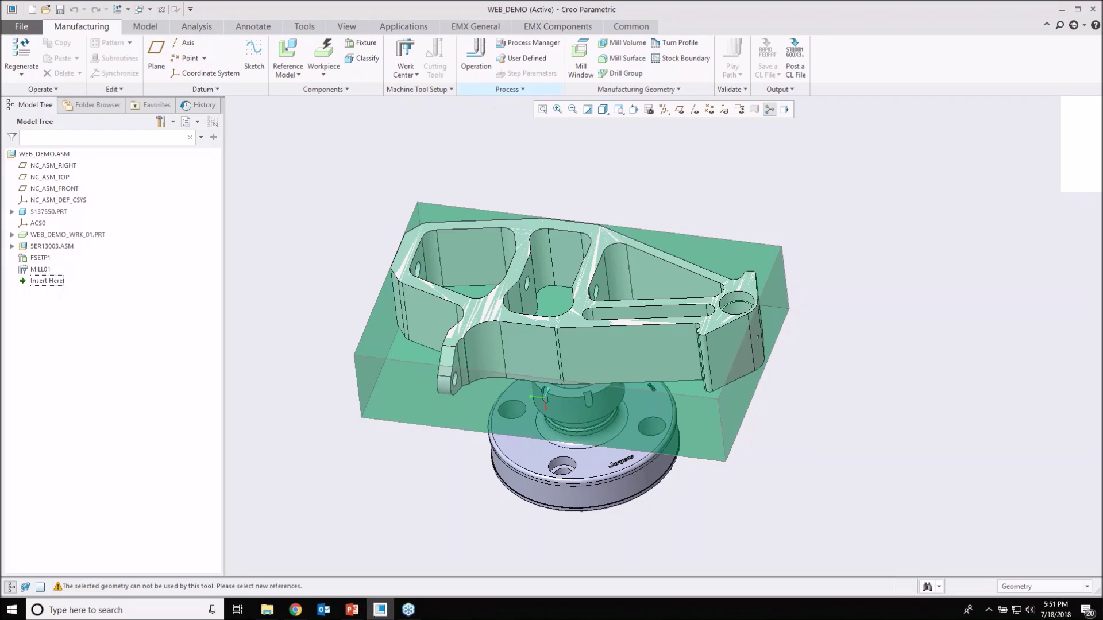
pyautogui.click(476, 58)
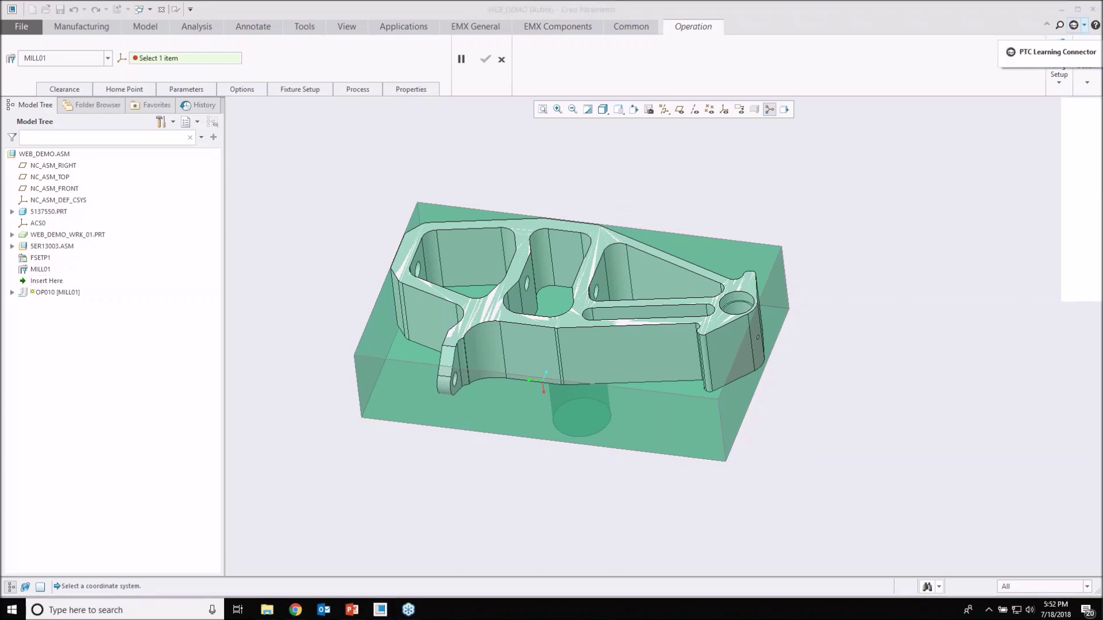
pyautogui.click(1087, 55)
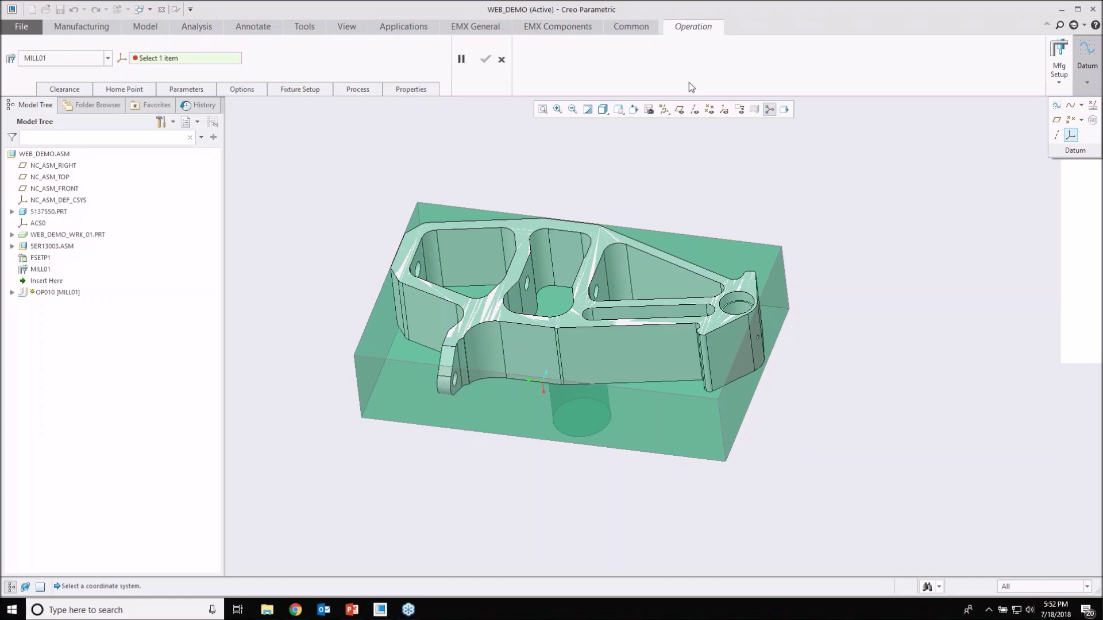
pyautogui.click(502, 59)
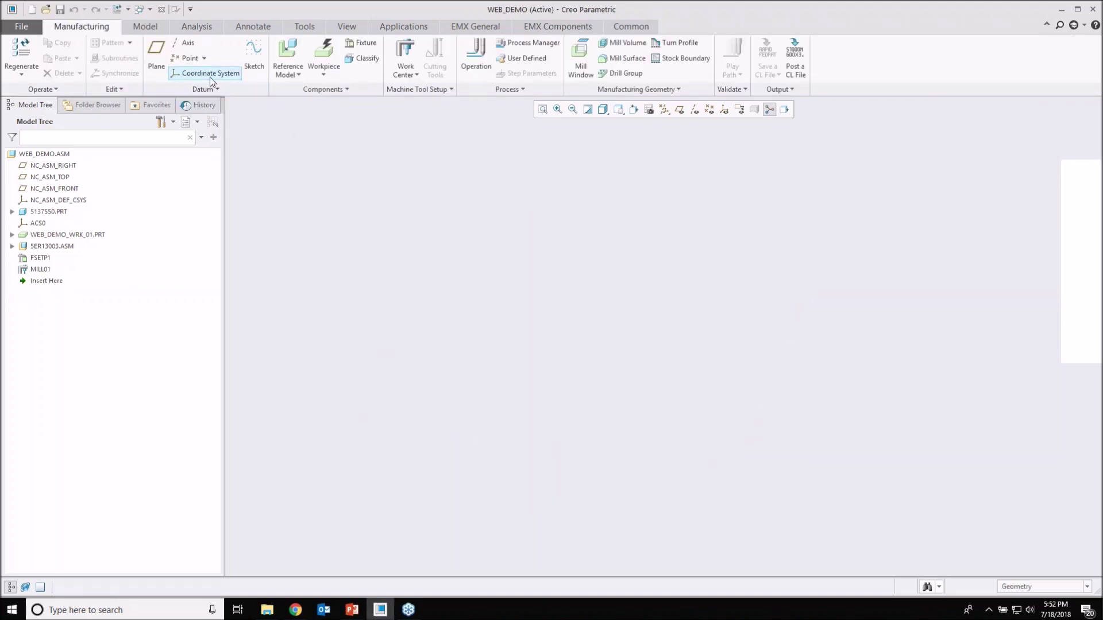
# - Start a datum coordinate system with its origin at the workpiece's top face and the vertical edge at the front corner
pyautogui.click(208, 75)
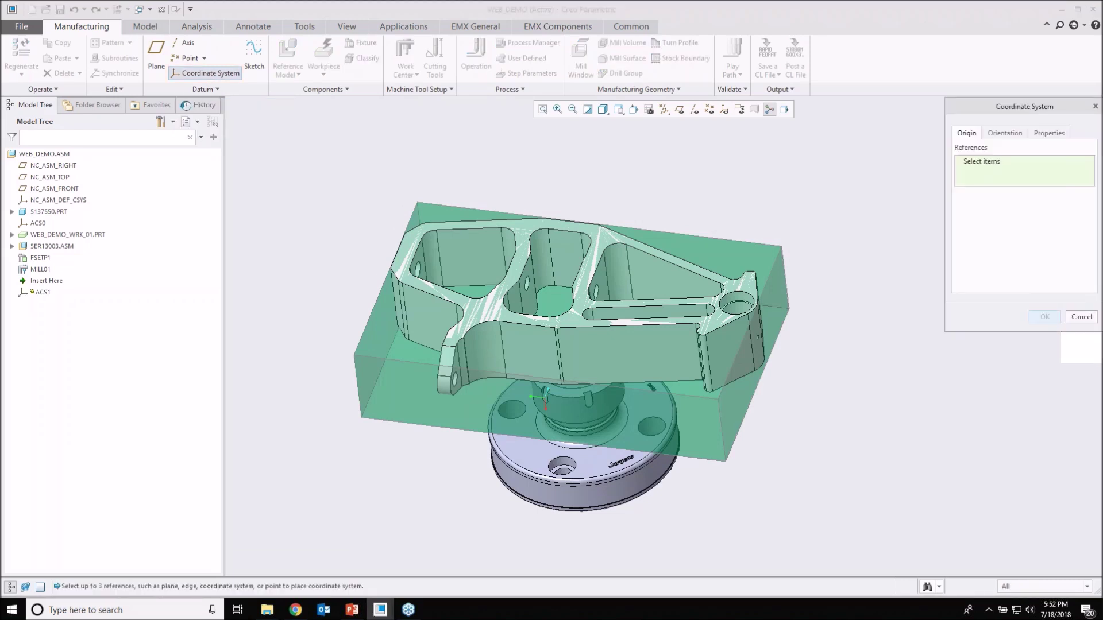
pyautogui.moveTo(1034, 105); pyautogui.dragTo(974, 114)
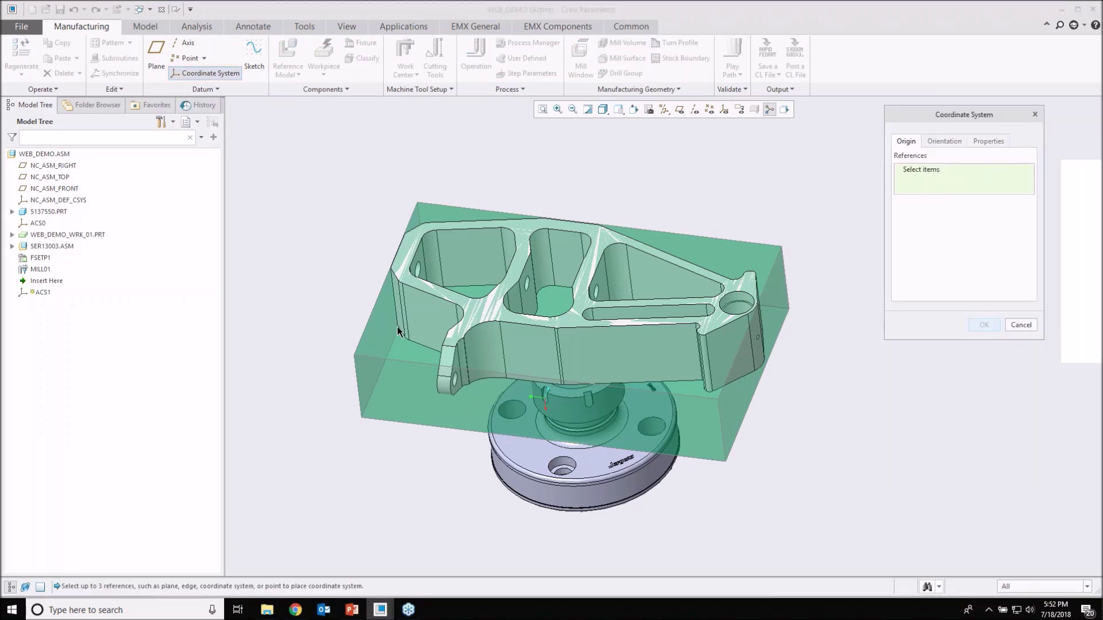
pyautogui.click(381, 336)
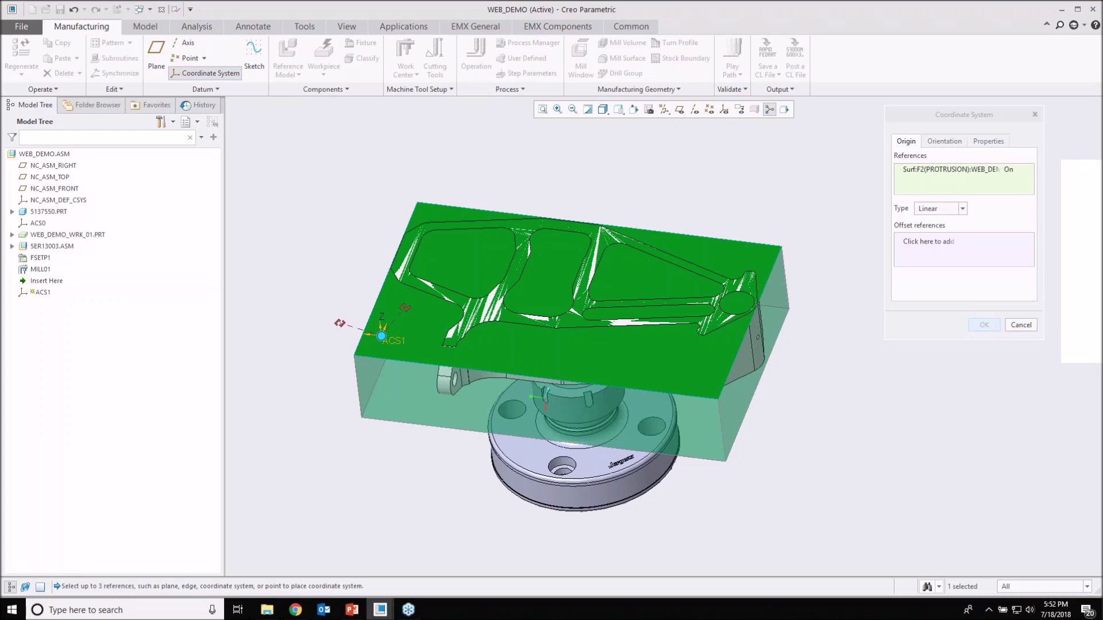
pyautogui.keyDown('ctrl'); pyautogui.click(355, 360); pyautogui.keyUp('ctrl')
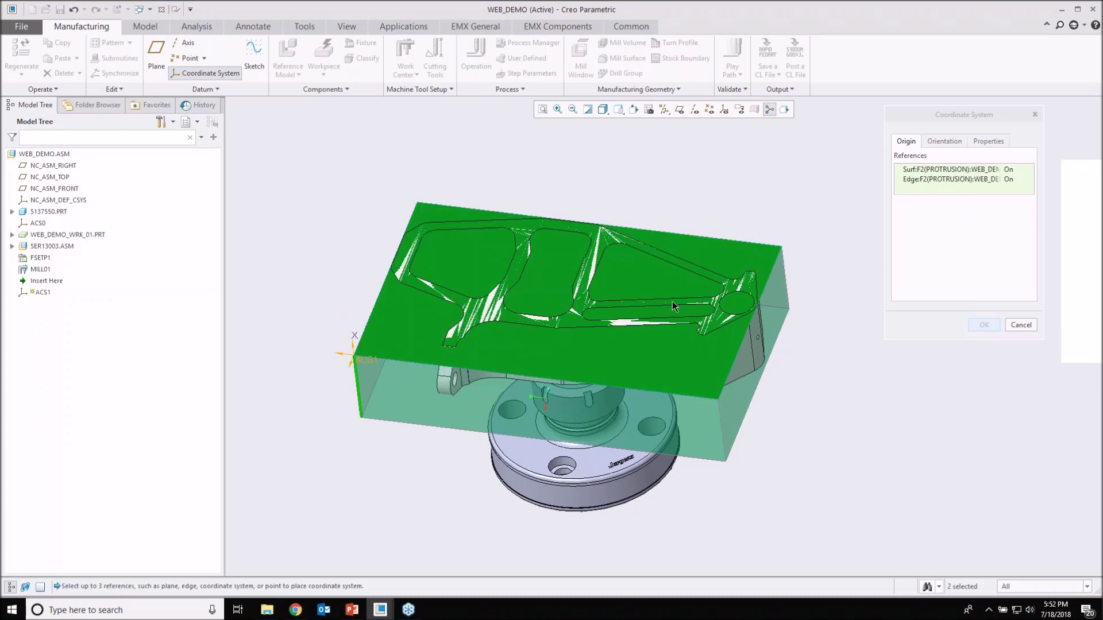
pyautogui.moveTo(544, 398)
pyautogui.mouseDown(button='middle')
pyautogui.moveTo(544, 350)
pyautogui.moveTo(597, 379)
pyautogui.mouseUp(button='middle')
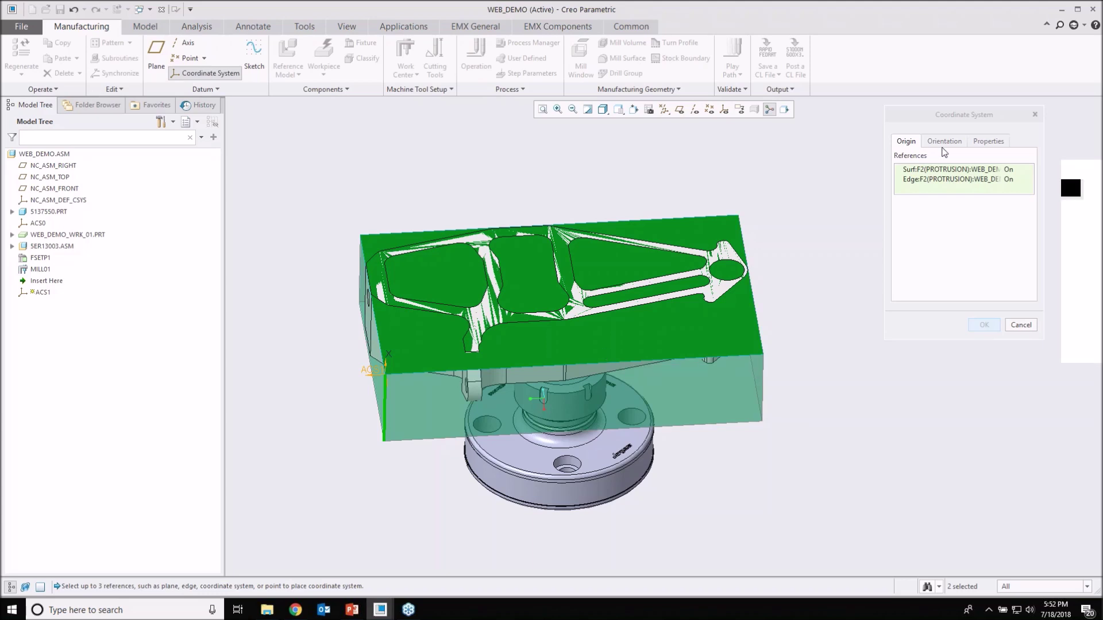
# - Orient the coordinate system by using the workpiece's top face to determine the Z axis
pyautogui.click(944, 142)
pyautogui.click(968, 205)
pyautogui.click(1002, 226)
pyautogui.click(987, 257)
pyautogui.moveTo(594, 211)
pyautogui.mouseDown(button='middle')
pyautogui.moveTo(583, 253)
pyautogui.moveTo(600, 221)
pyautogui.moveTo(587, 229)
pyautogui.mouseUp(button='middle')
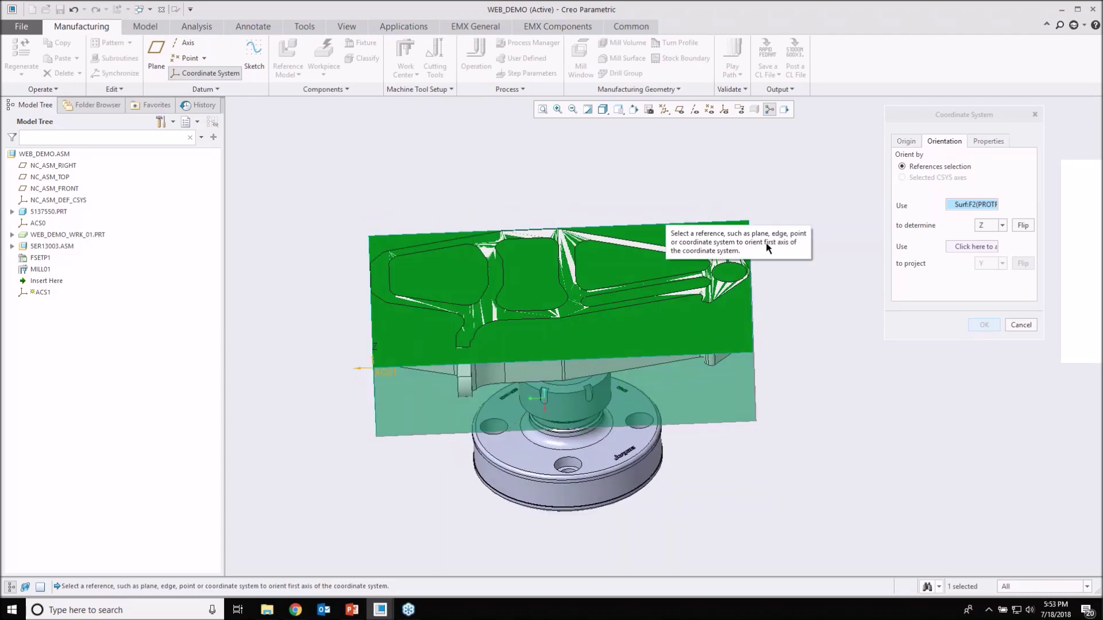
# - Use the workpiece's top front edge to project the coordinate system's X axis, and flip its direction
pyautogui.click(972, 246)
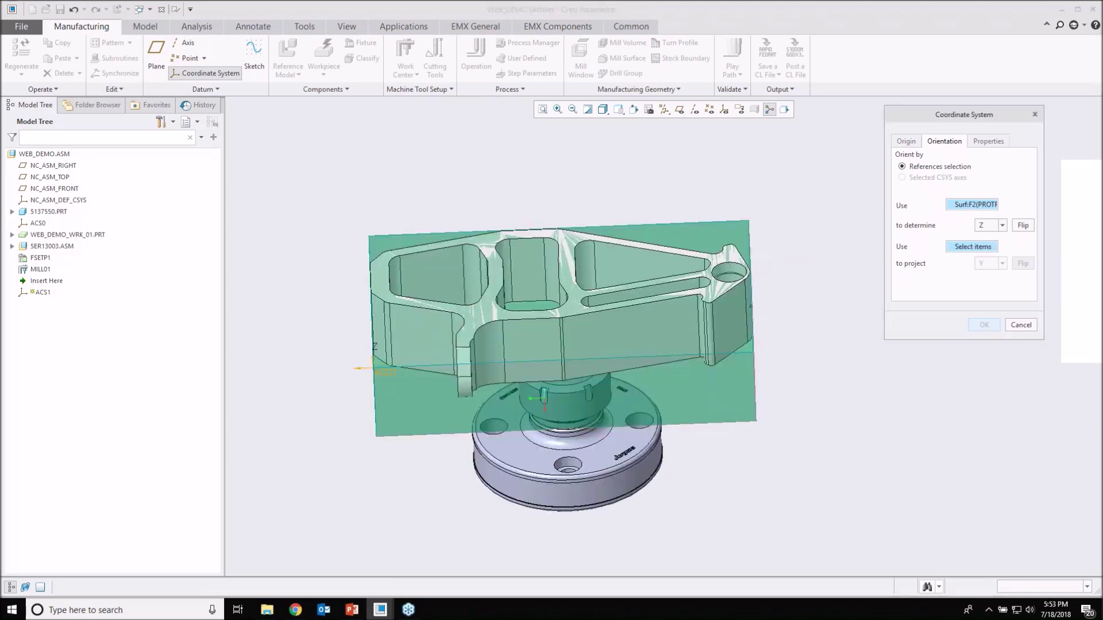
pyautogui.click(425, 364)
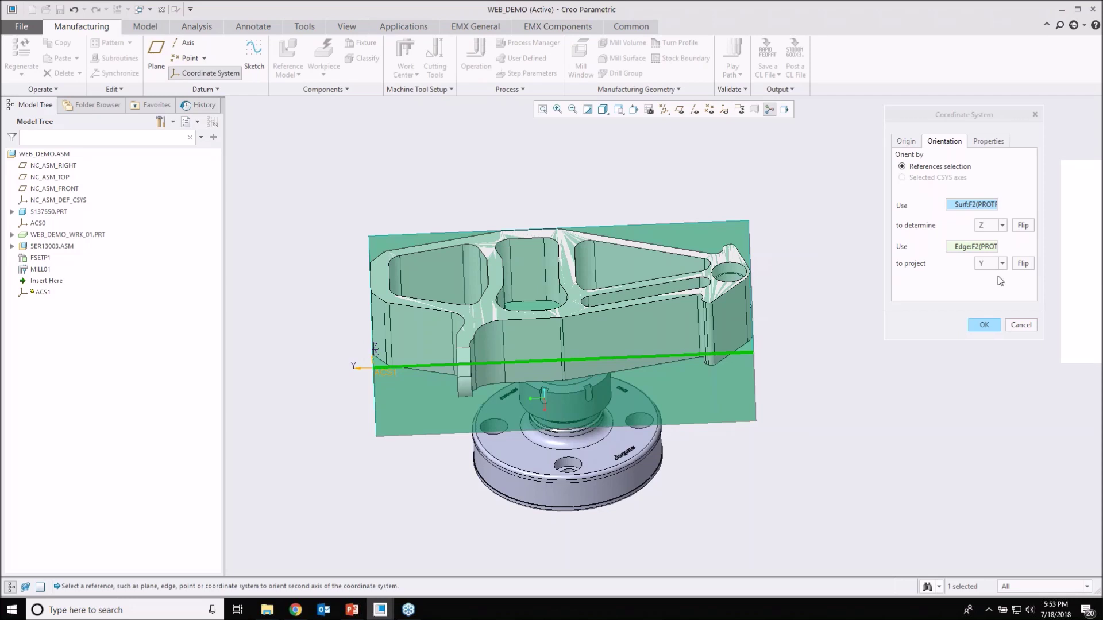
pyautogui.click(1002, 263)
pyautogui.click(996, 275)
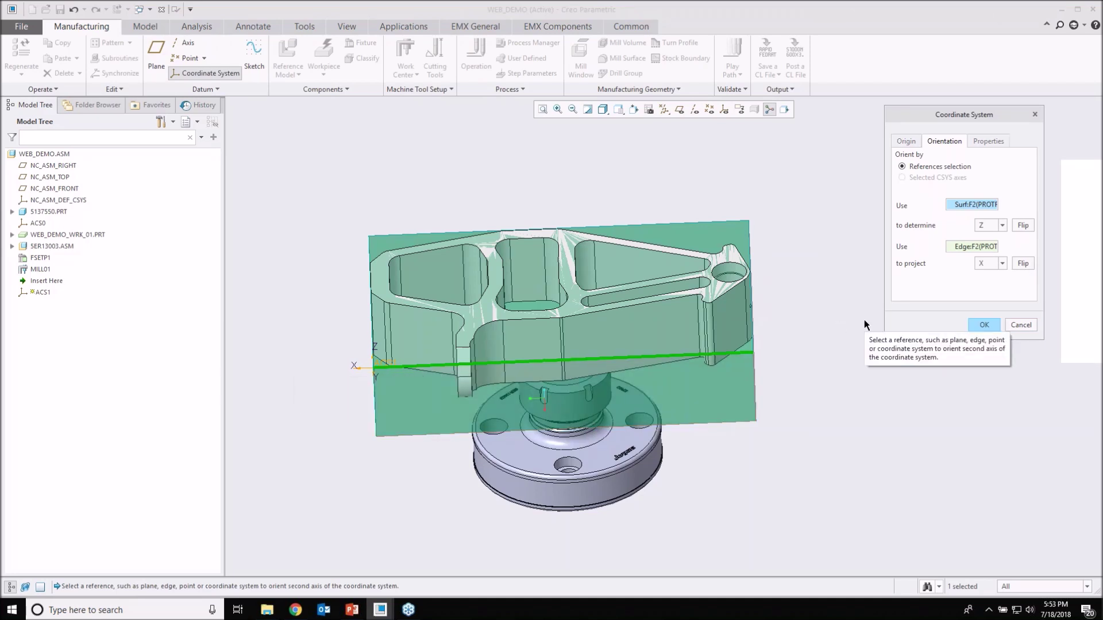
pyautogui.click(1005, 263)
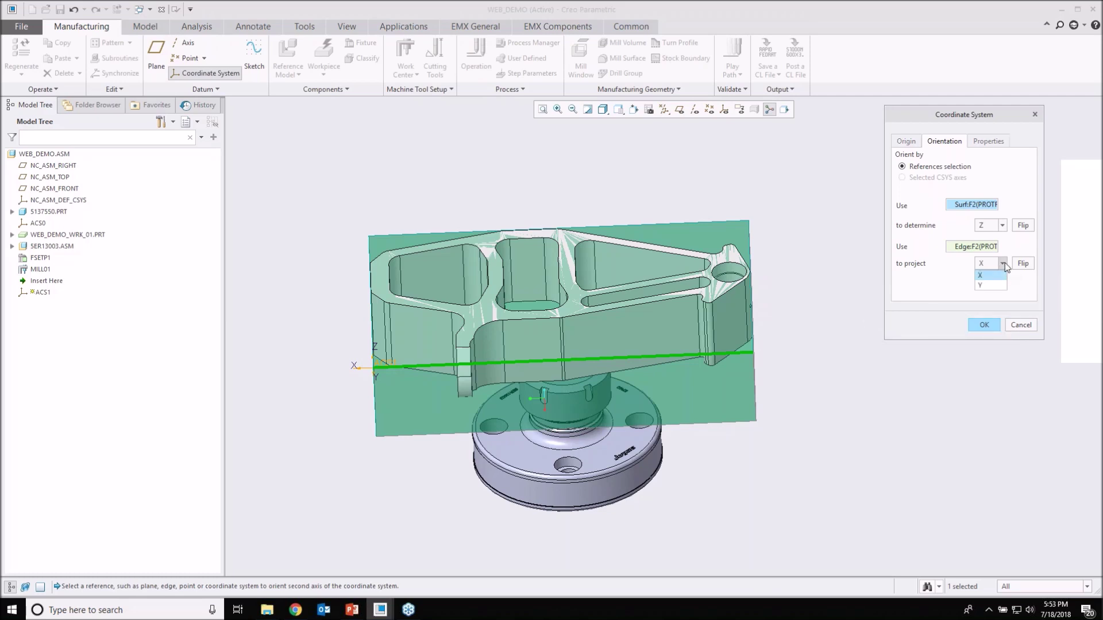
pyautogui.click(1021, 262)
pyautogui.click(1022, 263)
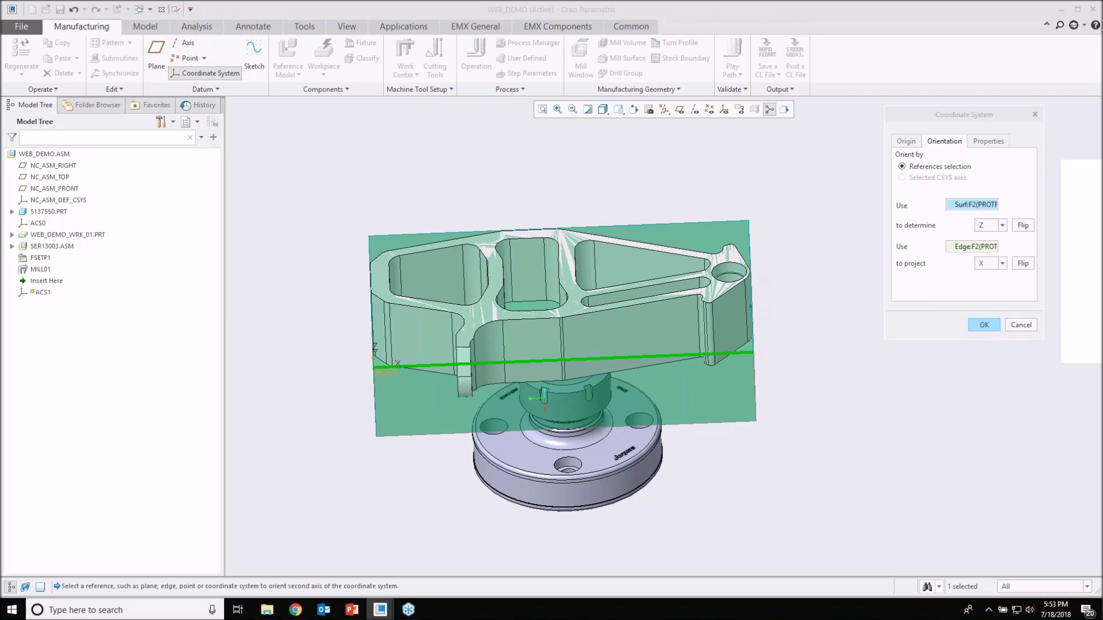
# - Examine the X, Y and Z axis directions of the coordinate system at the workpiece's front corner
pyautogui.moveTo(643, 281); pyautogui.dragTo(629, 374, button='middle')
pyautogui.scroll(-2, 396, 427)
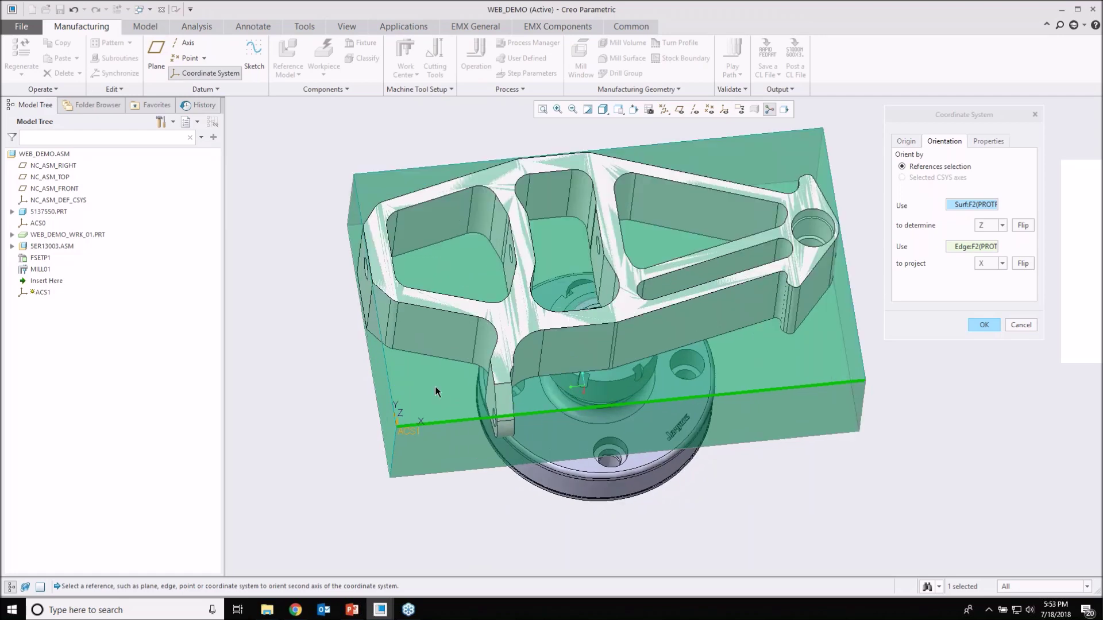
pyautogui.scroll(-4, 436, 390)
pyautogui.keyDown('shift'); pyautogui.moveTo(430, 388); pyautogui.dragTo(434, 342, button='middle'); pyautogui.keyUp('shift')
pyautogui.scroll(2, 434, 342)
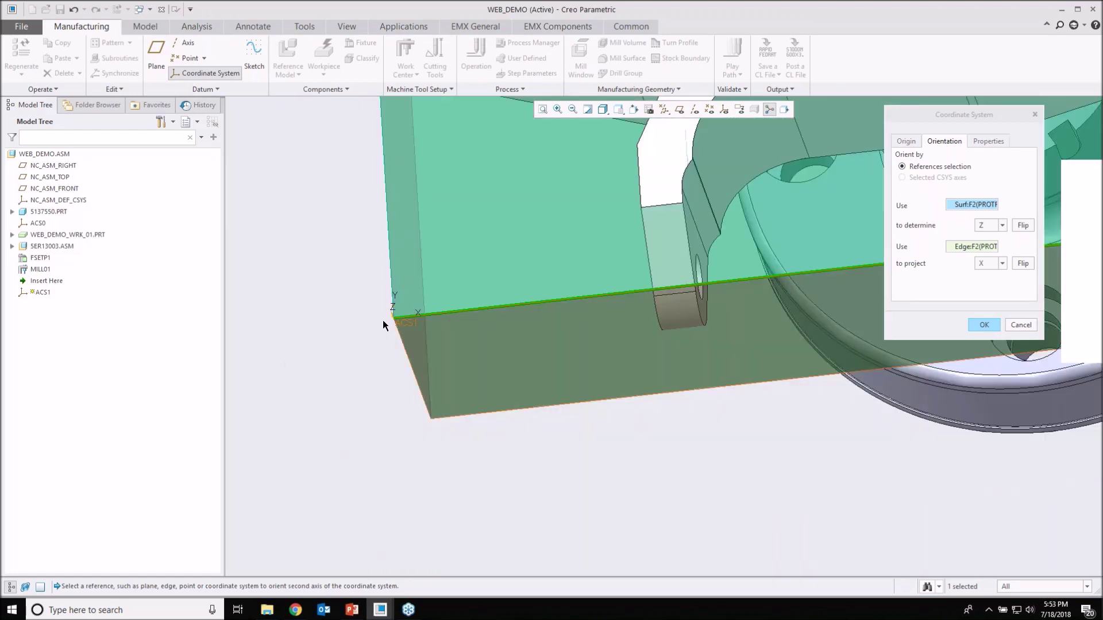
pyautogui.scroll(3, 474, 350)
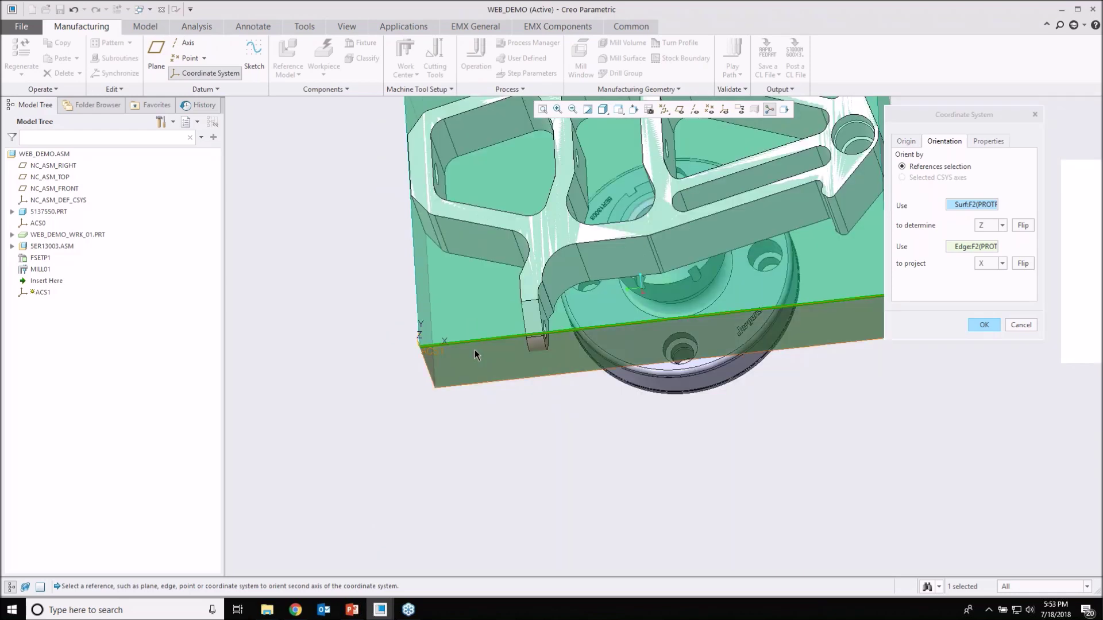
pyautogui.scroll(2, 475, 351)
pyautogui.moveTo(474, 352); pyautogui.dragTo(460, 348, button='middle')
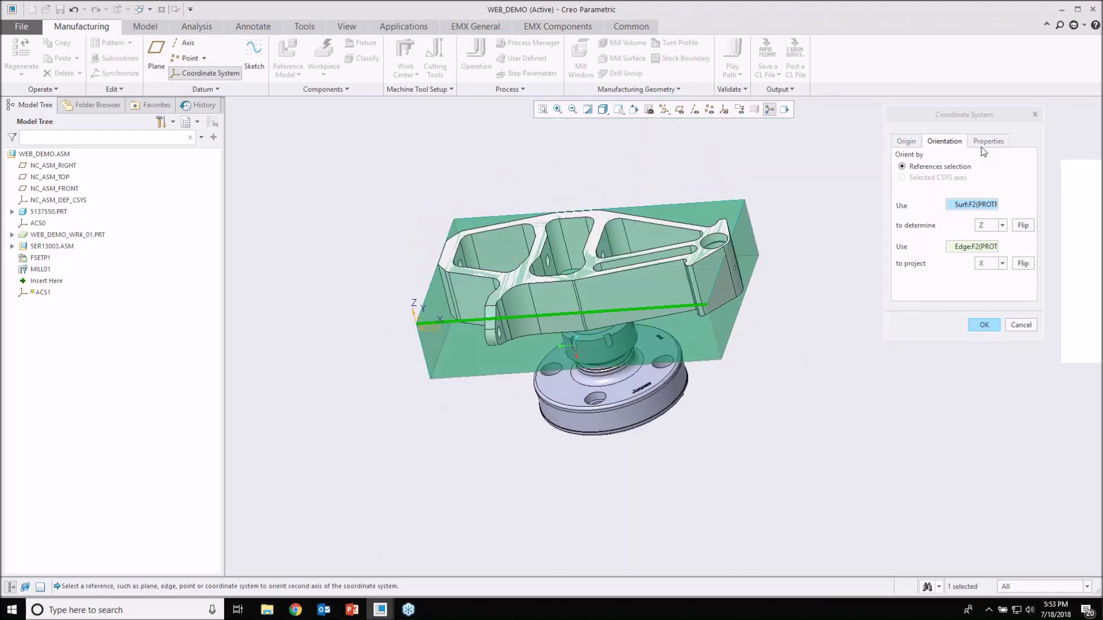
# - Name the coordinate system G54 and finish creating it
pyautogui.click(988, 140)
pyautogui.write('G54')
pyautogui.click(975, 325)
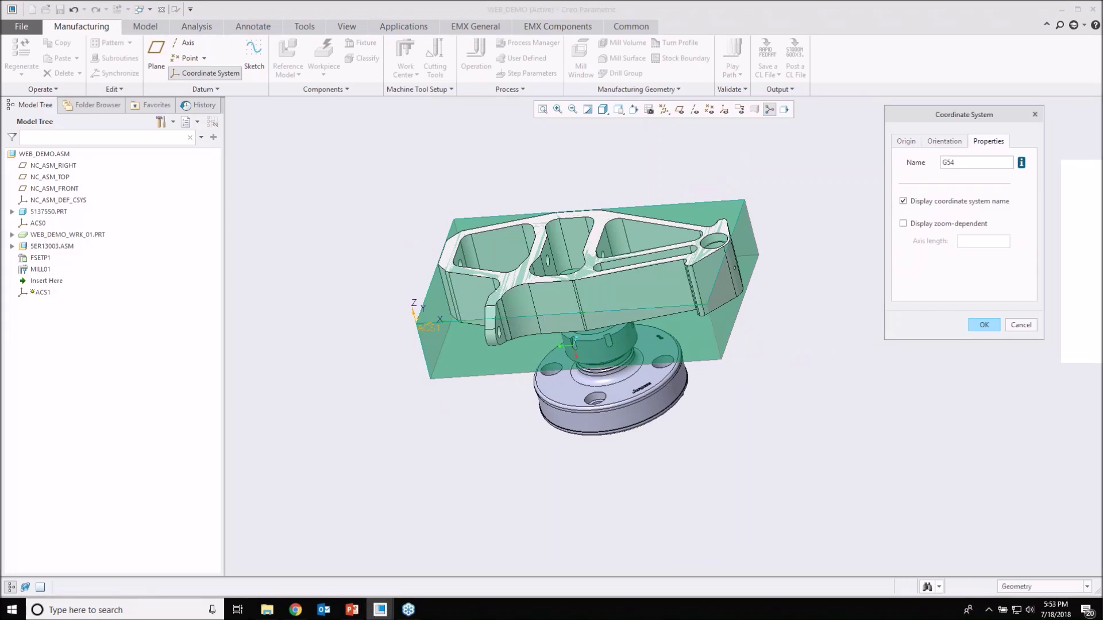
# - Turn on the display of coordinate systems and inspect G54 at the workpiece corner
pyautogui.click(723, 111)
pyautogui.moveTo(846, 216); pyautogui.dragTo(832, 249, button='middle')
pyautogui.click(830, 246)
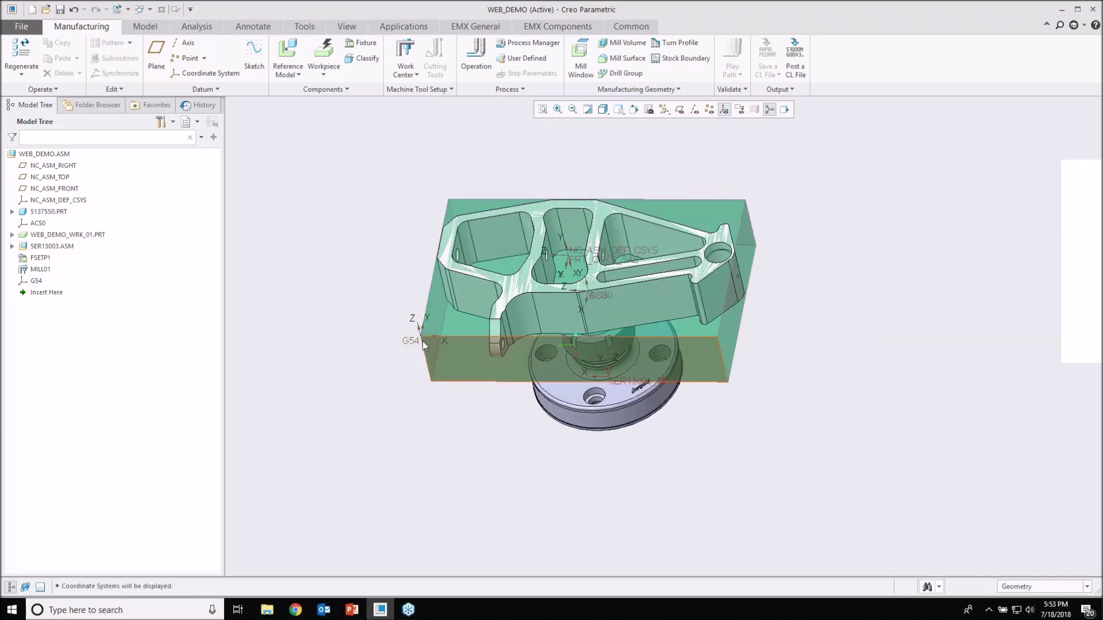
pyautogui.scroll(-3, 424, 343)
pyautogui.scroll(2, 408, 347)
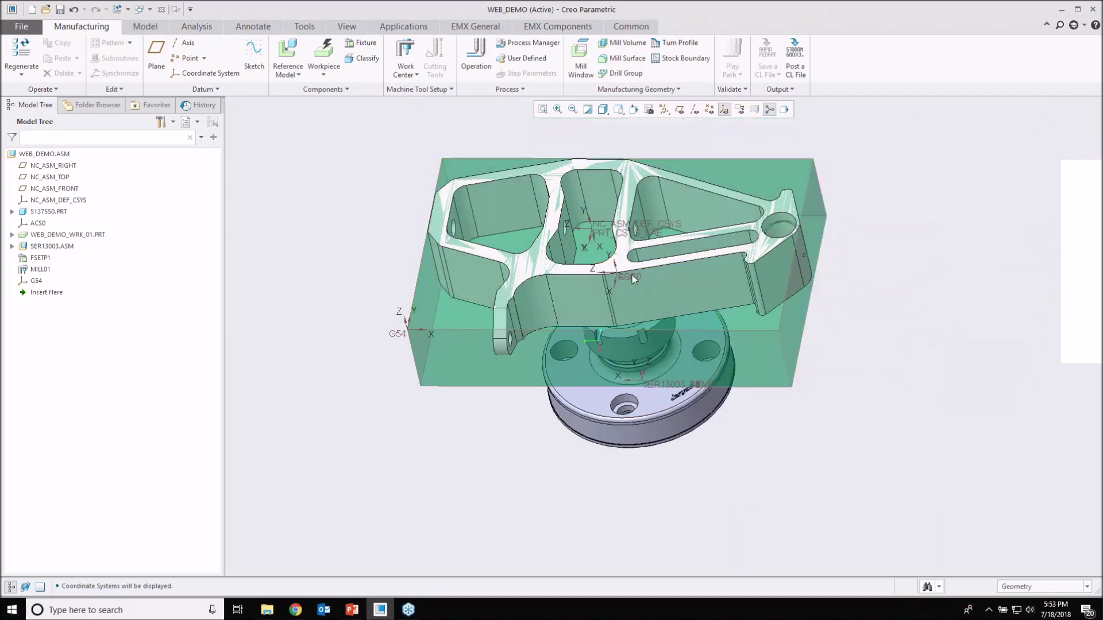
pyautogui.moveTo(632, 277); pyautogui.dragTo(581, 296, button='middle')
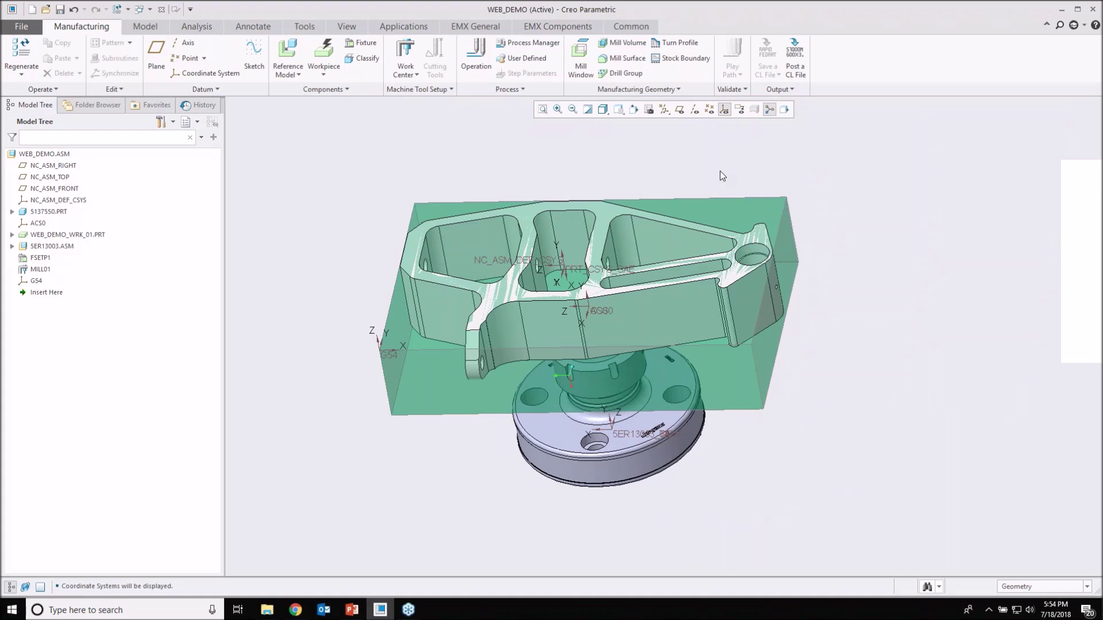
# - Create an operation on work center MILL01 with coordinate system G54 and fixture setup FSETP1
pyautogui.click(476, 60)
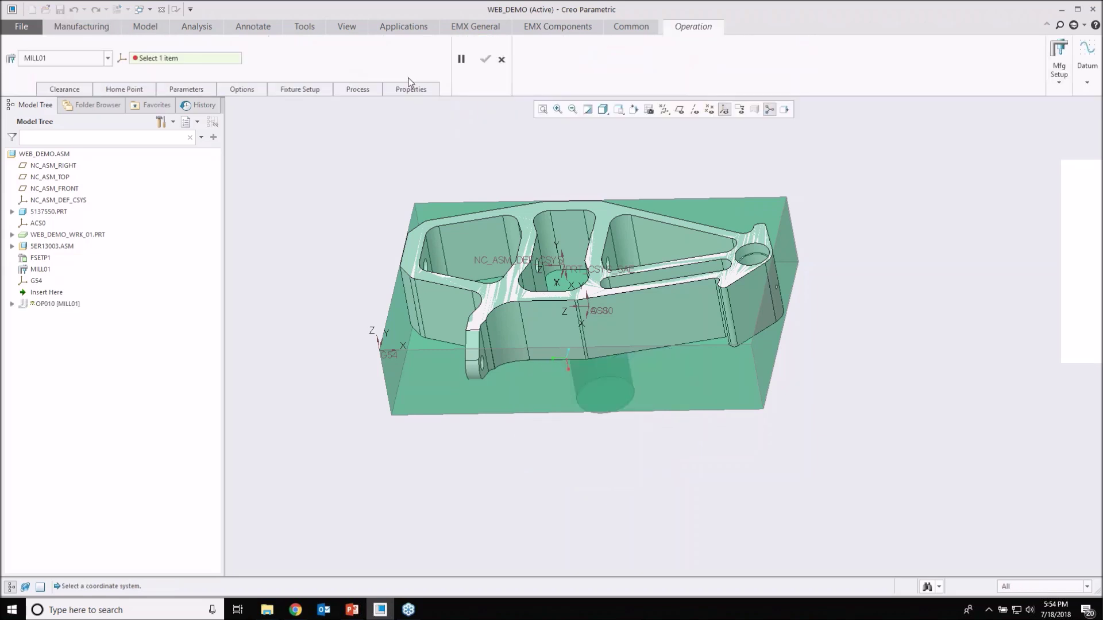
pyautogui.click(164, 59)
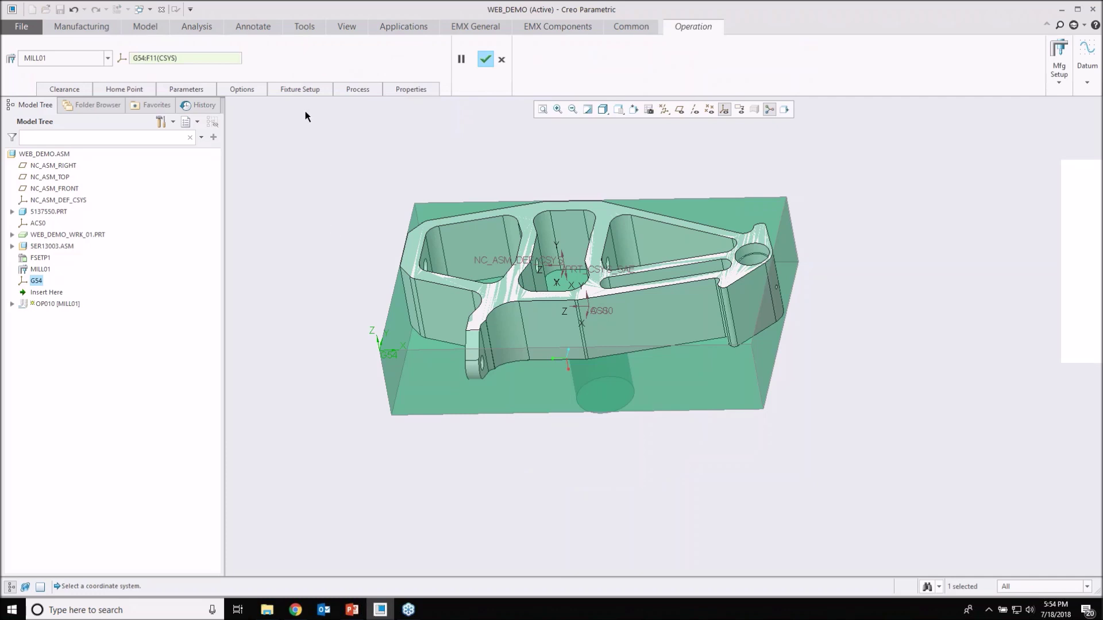
pyautogui.click(300, 89)
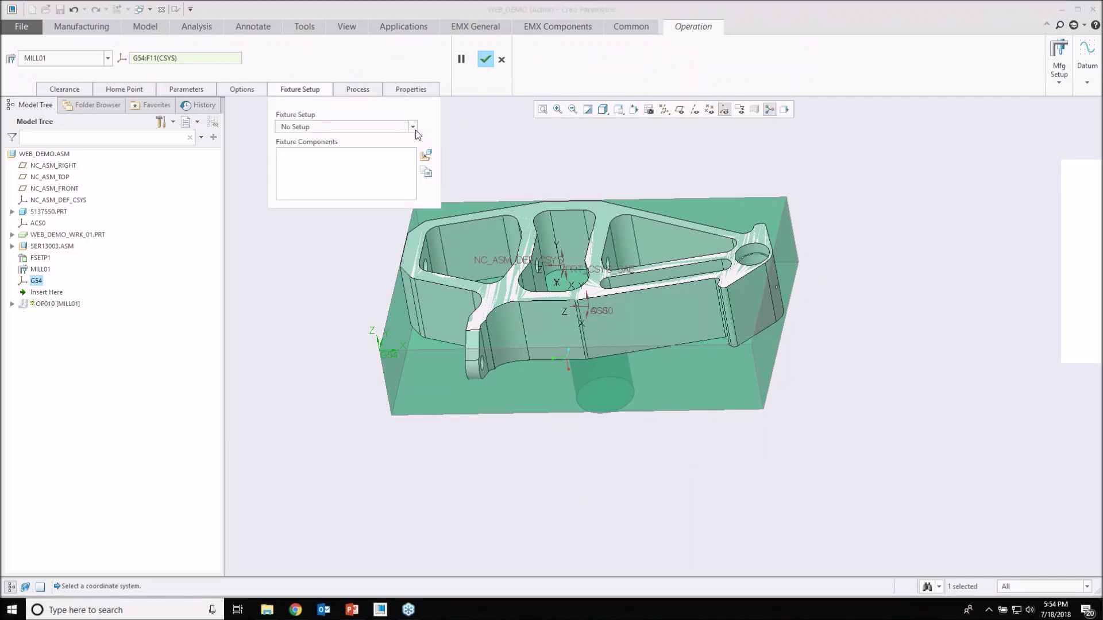
pyautogui.click(413, 127)
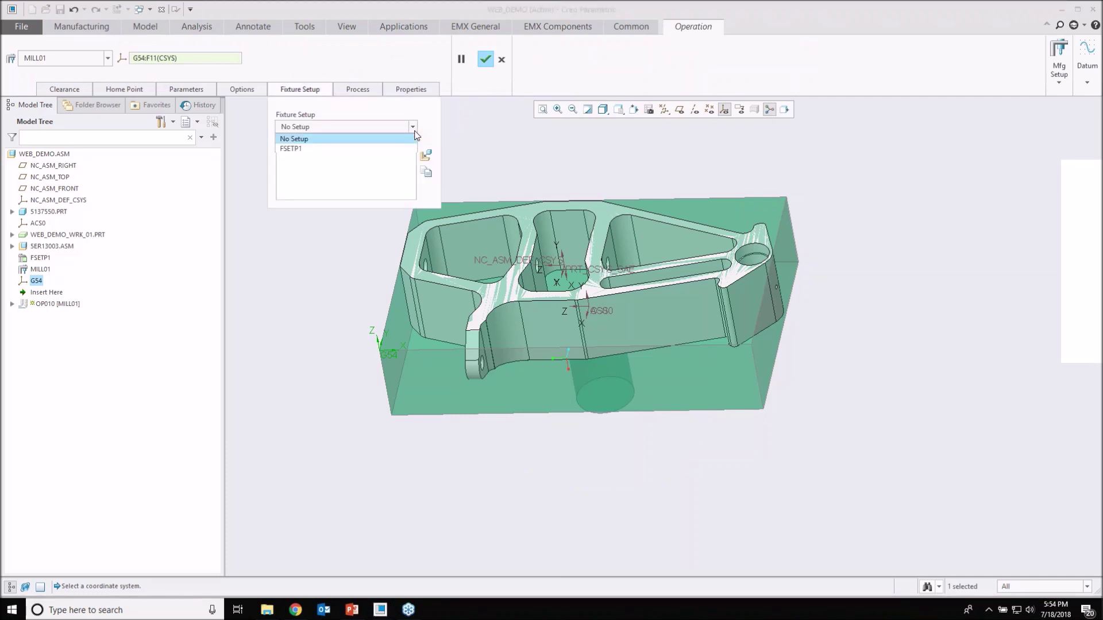
pyautogui.click(313, 149)
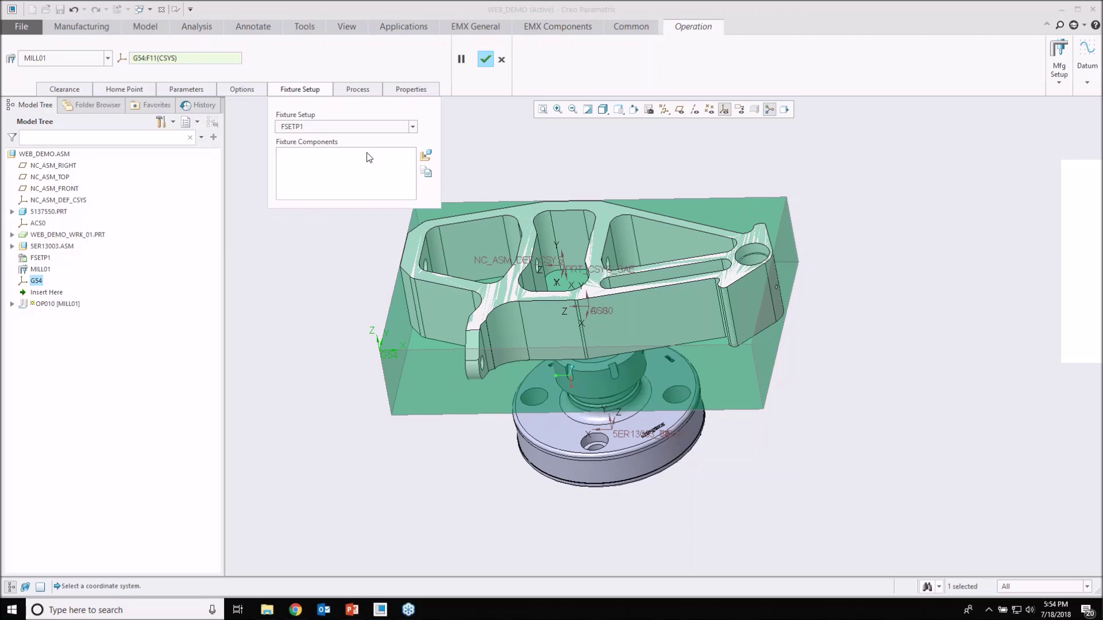
pyautogui.click(486, 59)
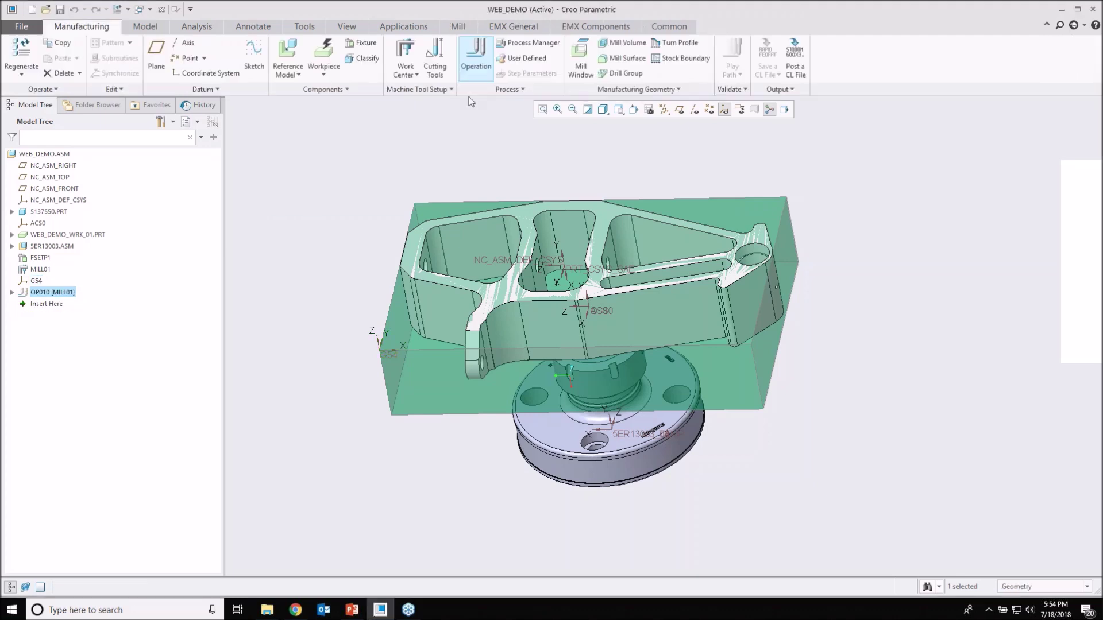
# - Start a Roughing milling step and examine its required references, cutting parameters and clearance settings
pyautogui.click(441, 174)
pyautogui.moveTo(441, 173); pyautogui.dragTo(459, 164, button='middle')
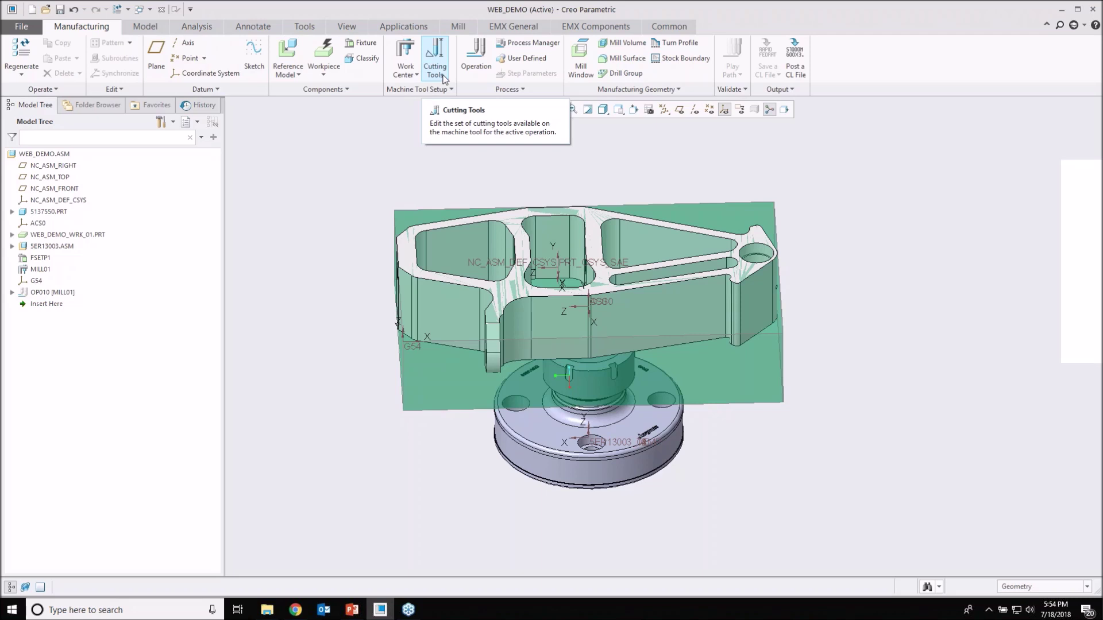
pyautogui.click(458, 27)
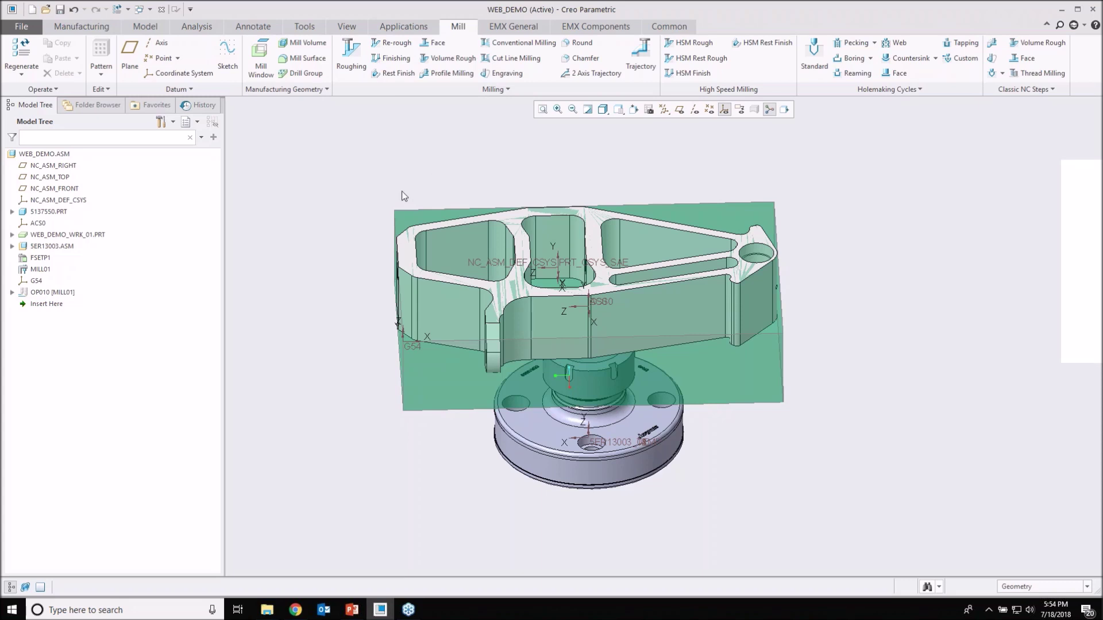
pyautogui.moveTo(405, 213); pyautogui.dragTo(356, 170, button='middle')
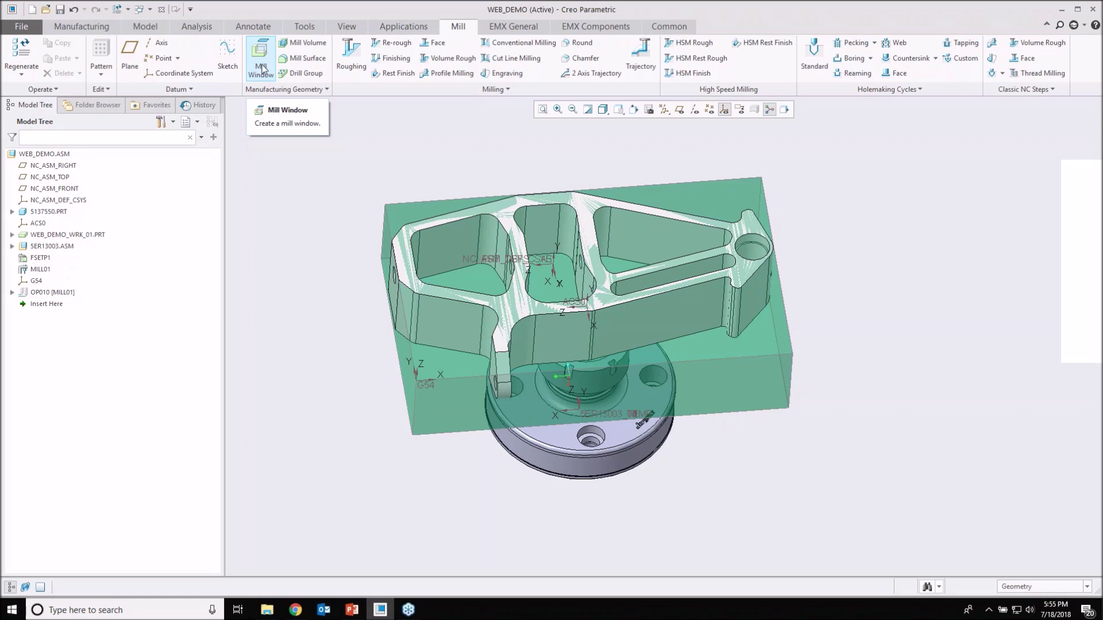
pyautogui.click(357, 52)
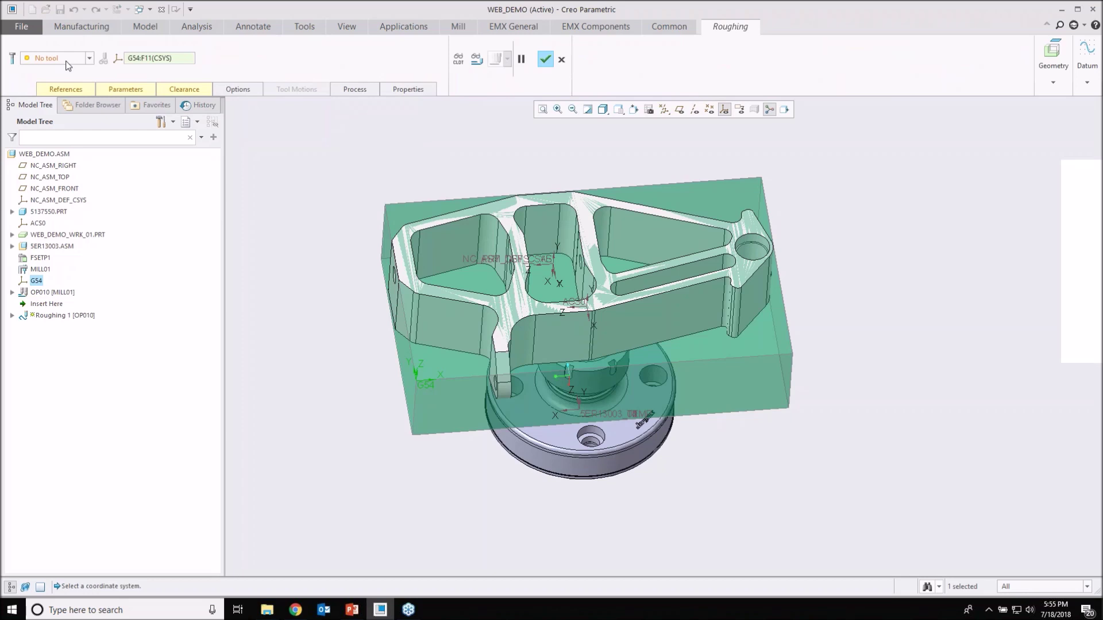
pyautogui.click(65, 89)
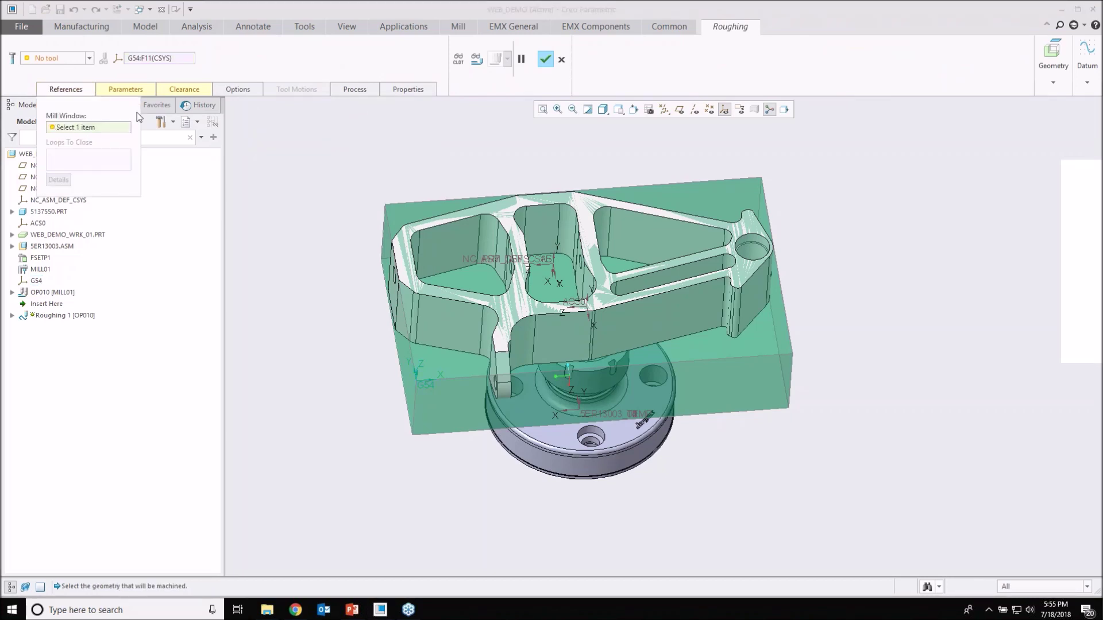
pyautogui.click(134, 91)
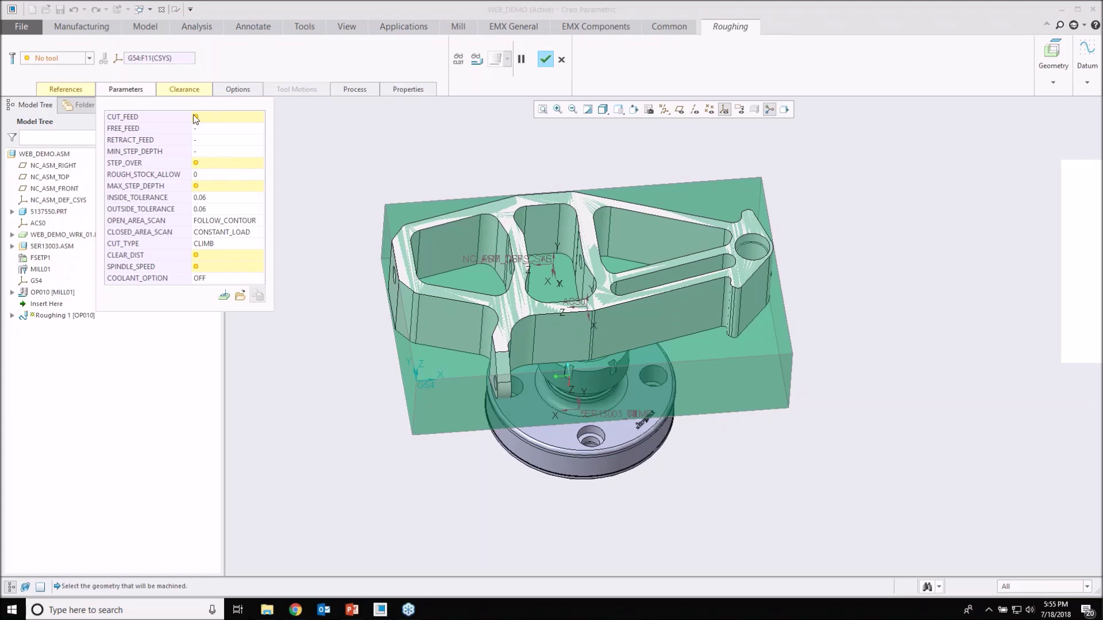
pyautogui.click(193, 90)
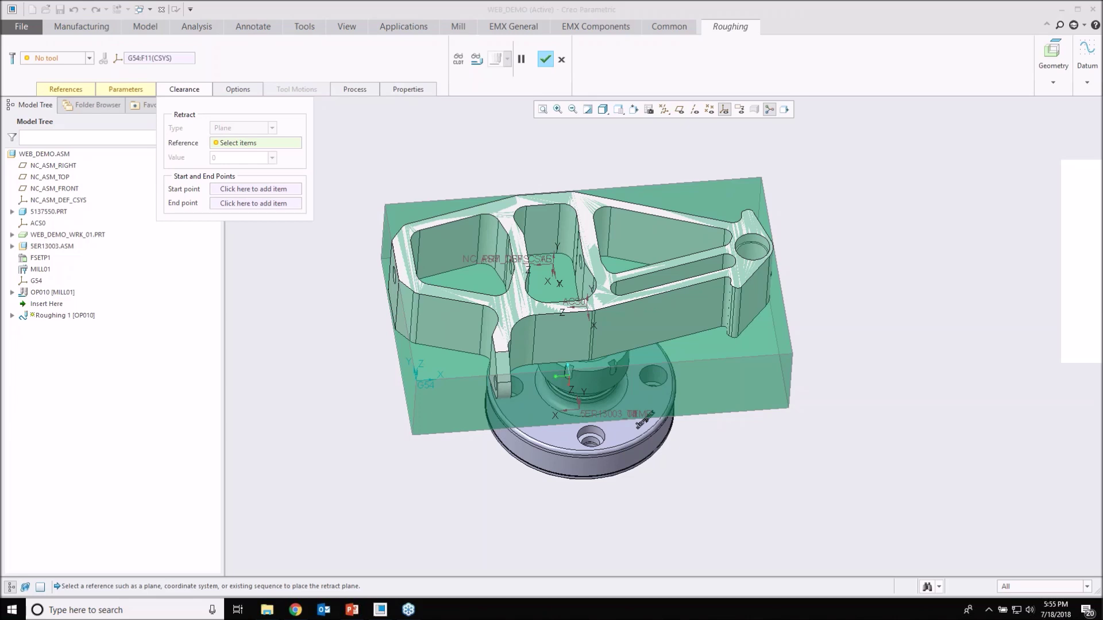
pyautogui.click(48, 91)
pyautogui.click(125, 90)
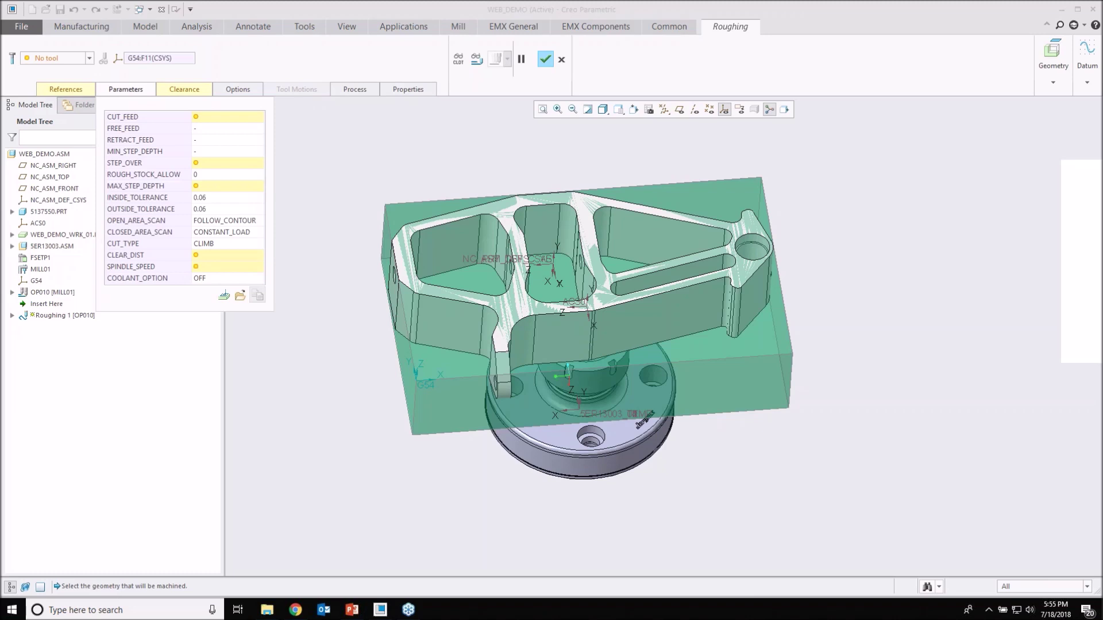
# - Inspect the cutting tool setup for the roughing step, and exit both the tool setup and the roughing step without saving
pyautogui.click(89, 58)
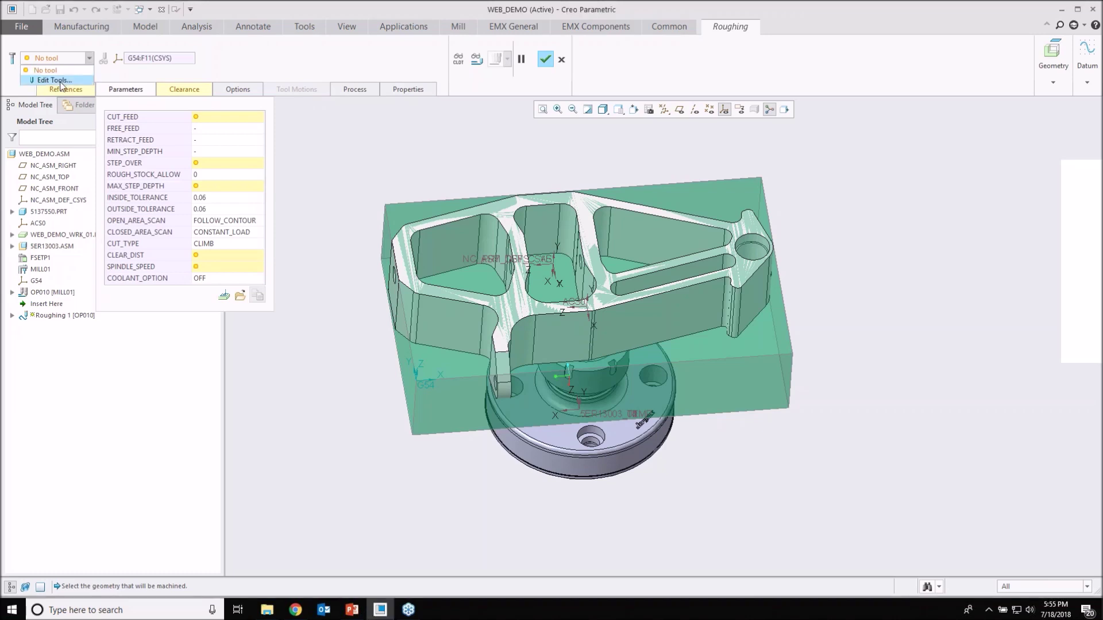
pyautogui.click(58, 80)
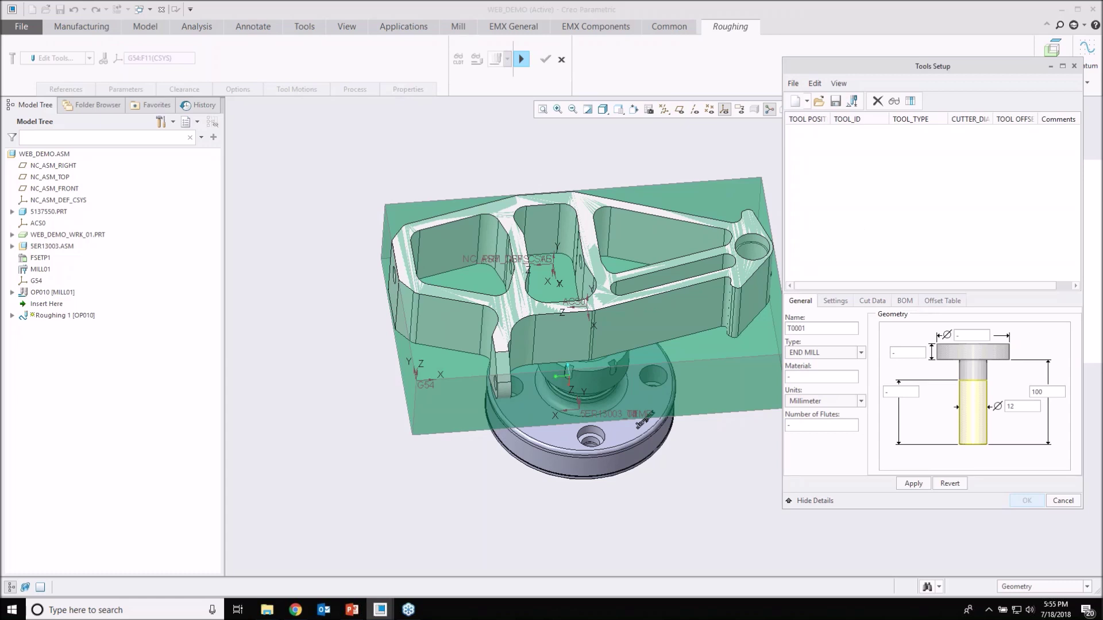
pyautogui.click(1063, 500)
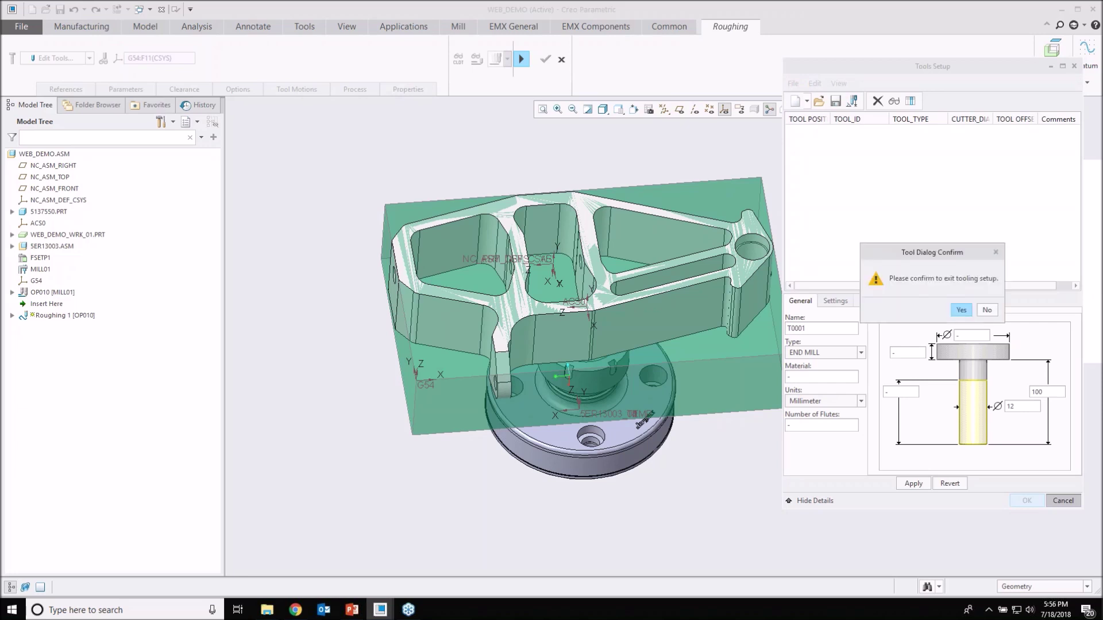
pyautogui.click(960, 310)
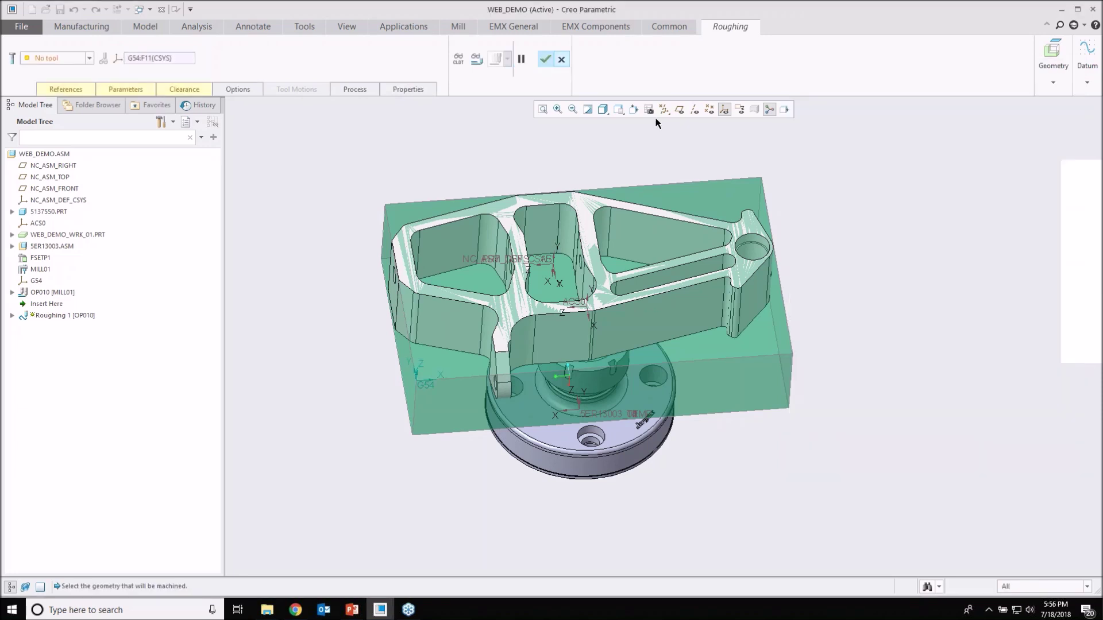
pyautogui.click(562, 60)
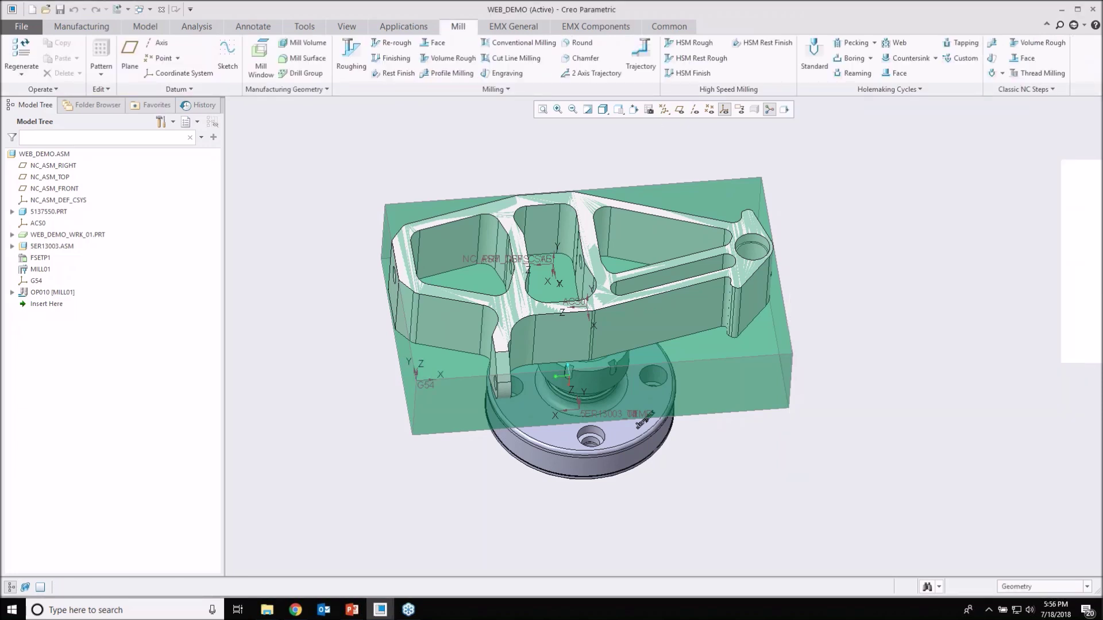
pyautogui.click(81, 26)
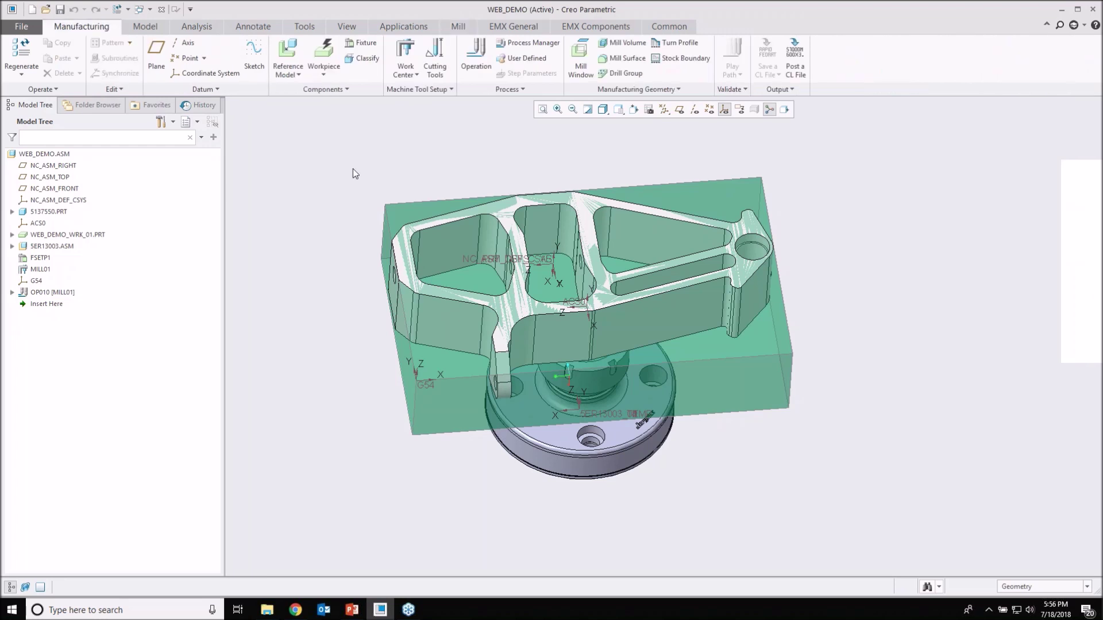
pyautogui.click(407, 70)
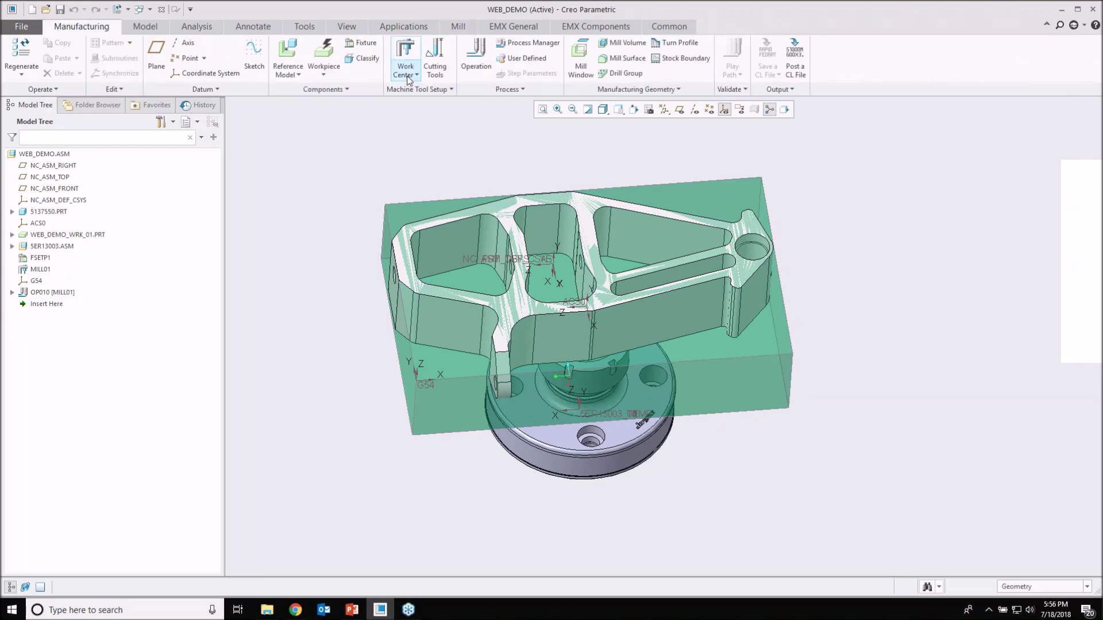
pyautogui.click(360, 158)
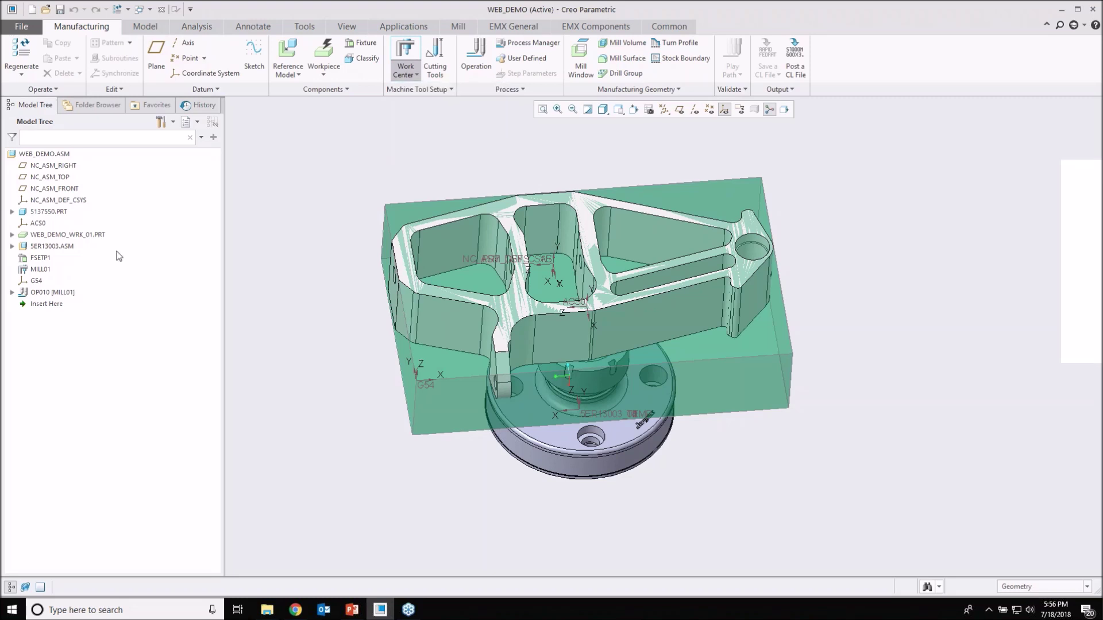
# - Edit work center MILL01 and define a tool named End_m_16 with the type End Mill
pyautogui.click(40, 275)
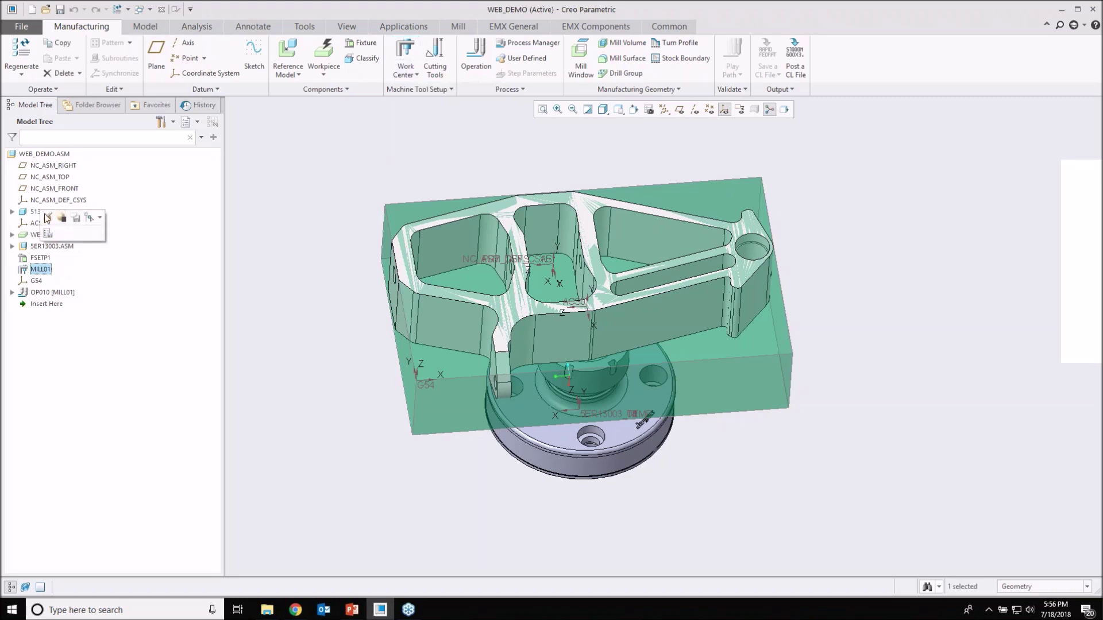
pyautogui.click(47, 217)
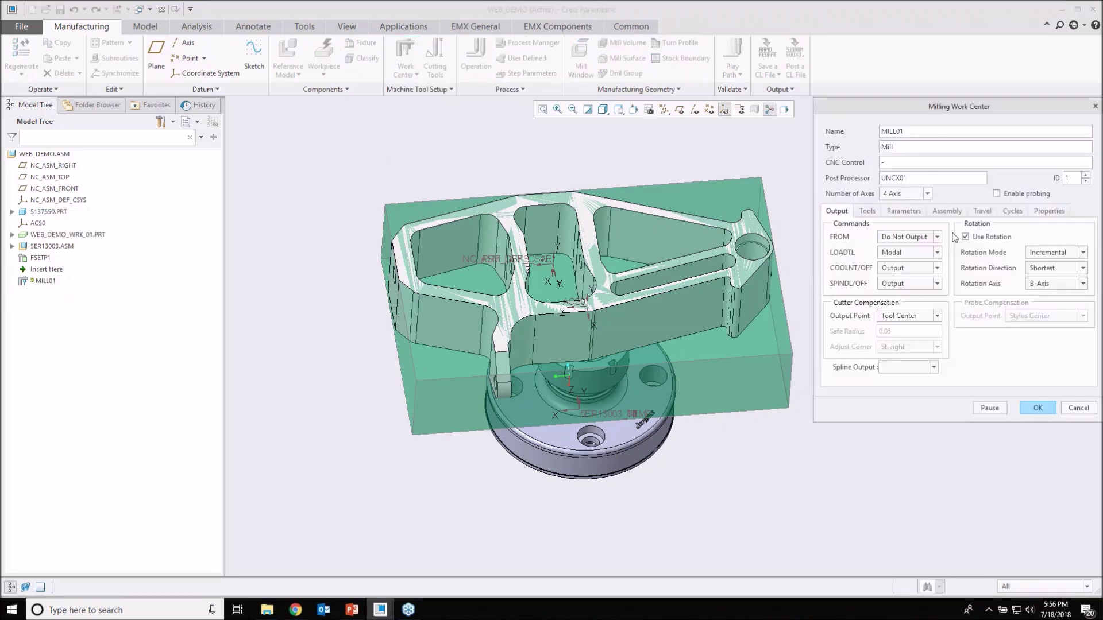
pyautogui.click(867, 212)
pyautogui.click(843, 229)
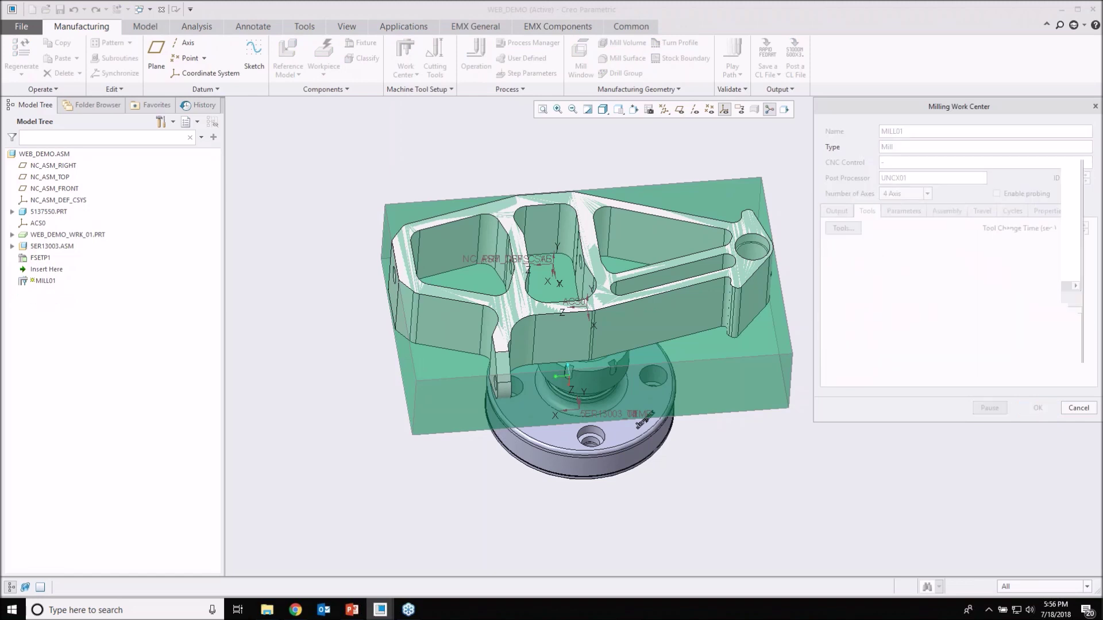
pyautogui.moveTo(895, 75); pyautogui.dragTo(802, 63)
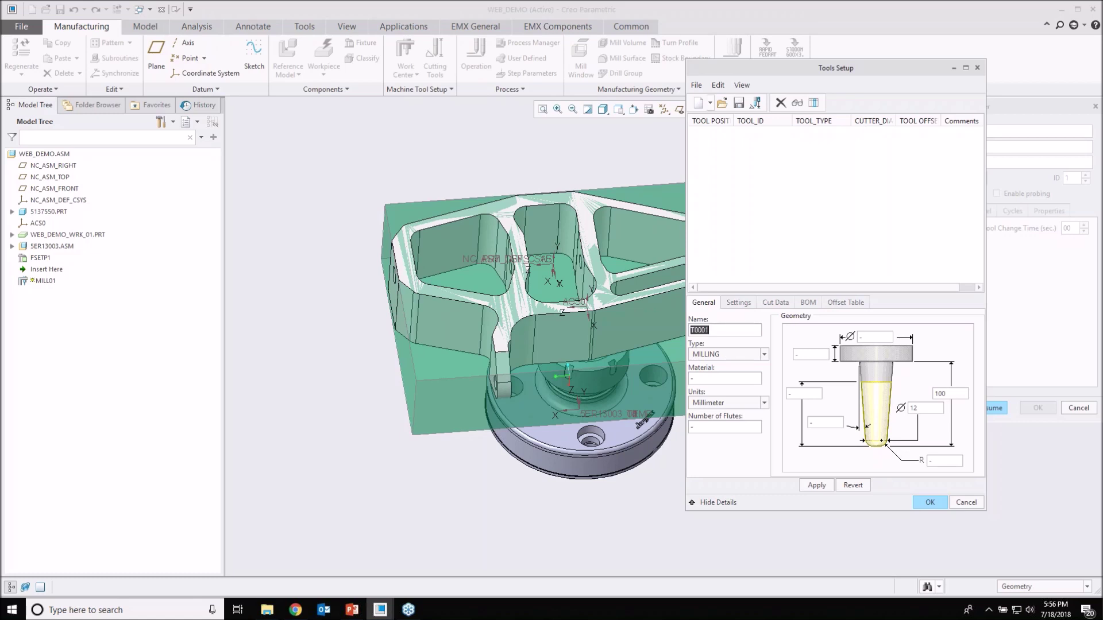
pyautogui.write('End_m_16')
pyautogui.click(726, 355)
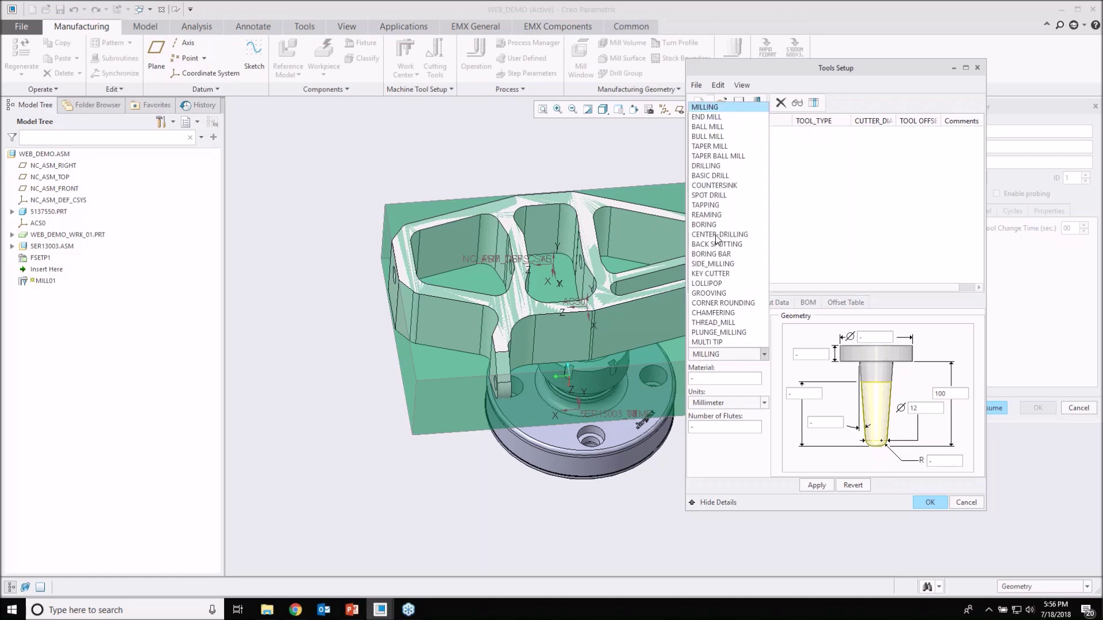
pyautogui.click(717, 117)
pyautogui.click(762, 355)
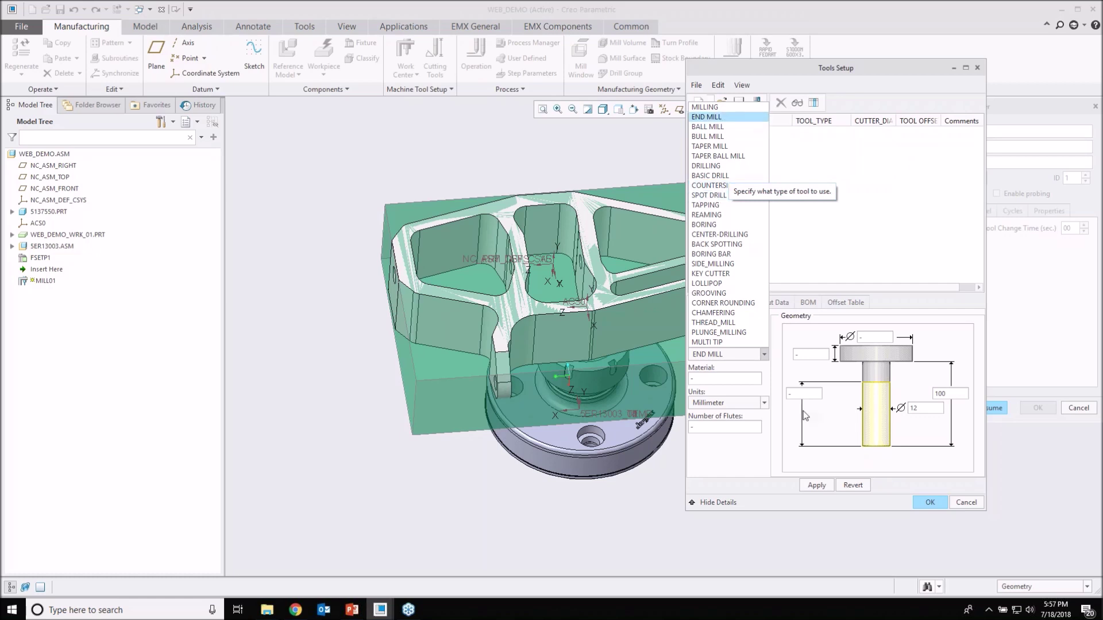
pyautogui.click(709, 117)
# - Give the End_m_16 tool a 16 mm diameter, 55 mm cutting length and 75 mm overall length, and save it to the work center
pyautogui.doubleClick(920, 405)
pyautogui.write('16')
pyautogui.press('Tab')
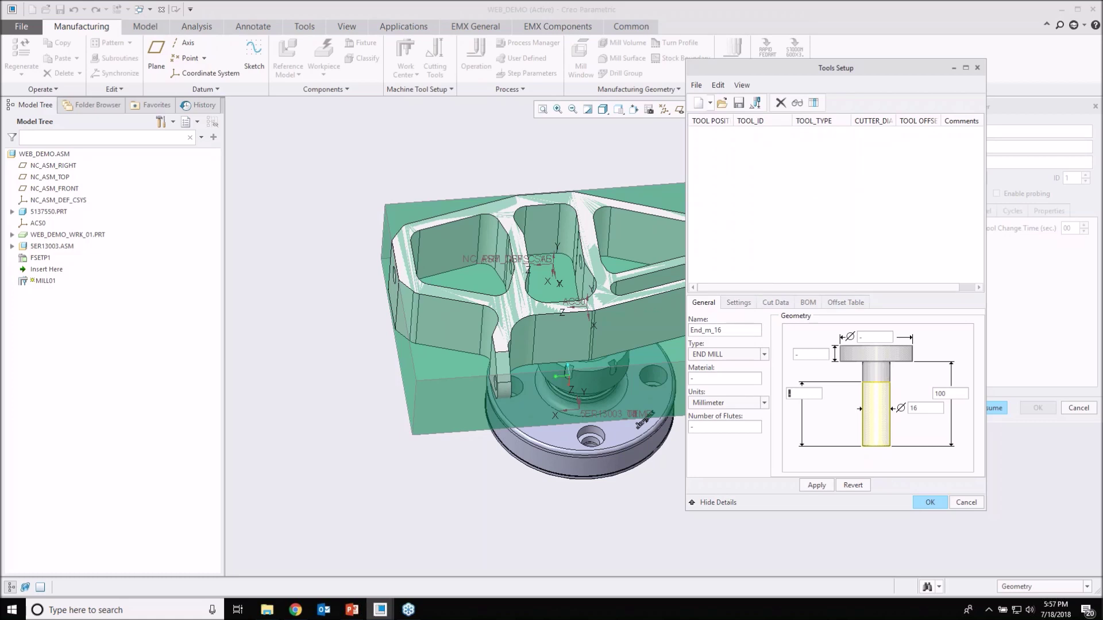
pyautogui.write('55')
pyautogui.doubleClick(951, 393)
pyautogui.write('75')
pyautogui.click(815, 486)
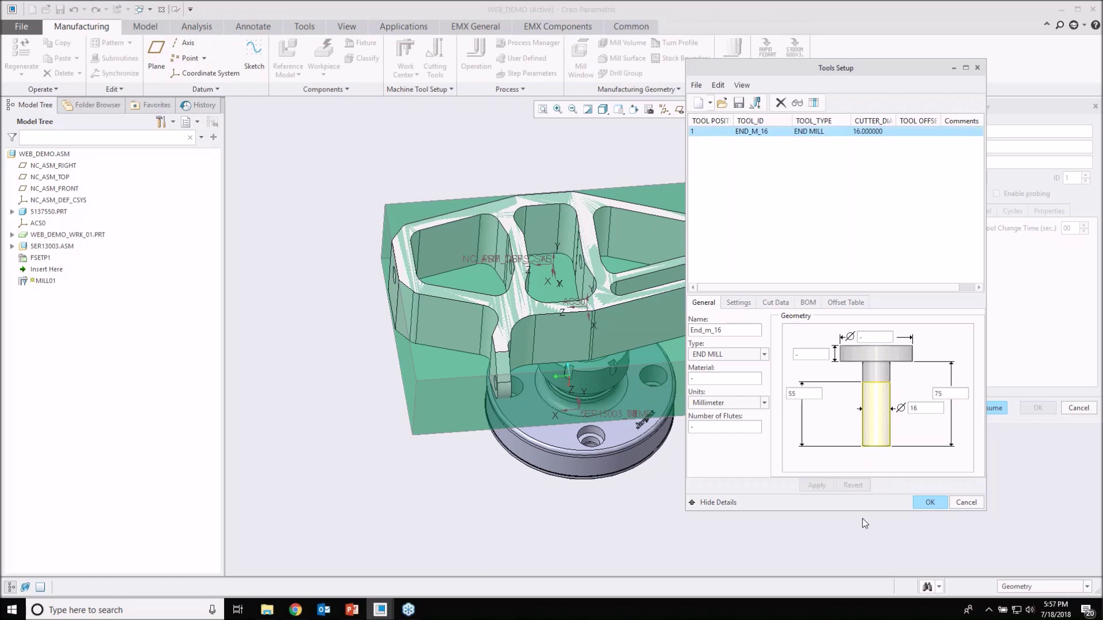
pyautogui.click(929, 502)
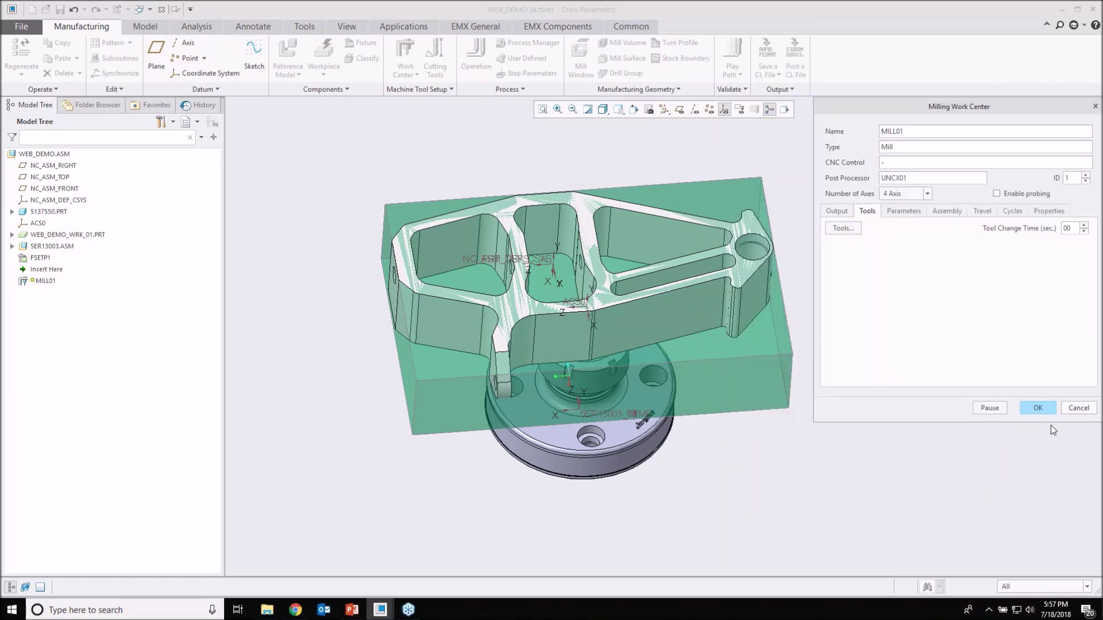
pyautogui.click(1038, 408)
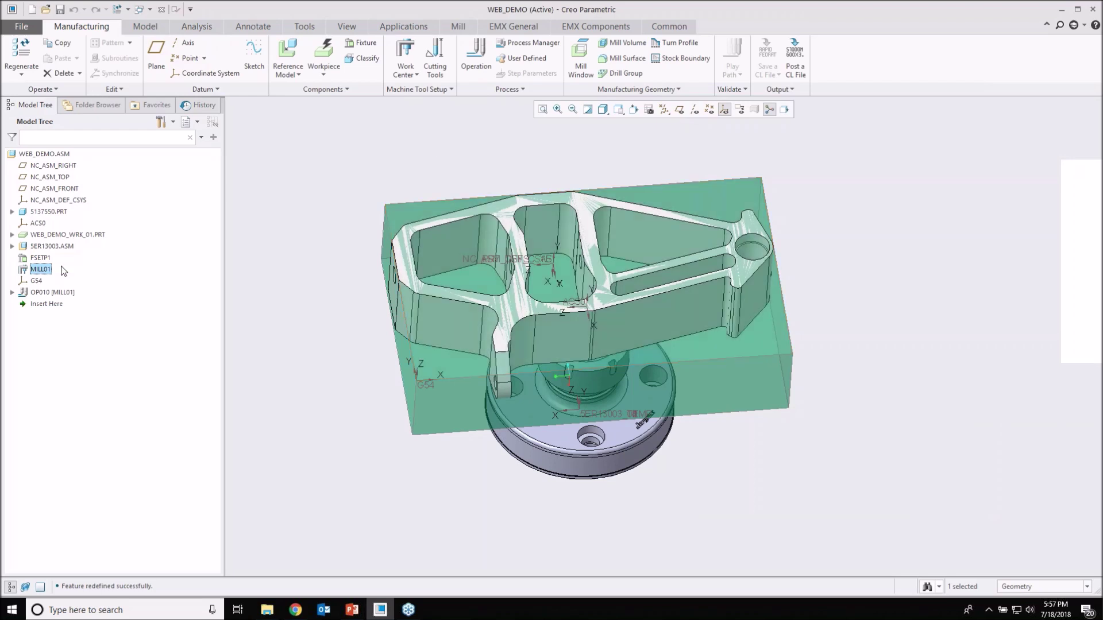
# - Start a Roughing milling step and add a new end mill named End_m_10 in its tool setup
pyautogui.click(459, 27)
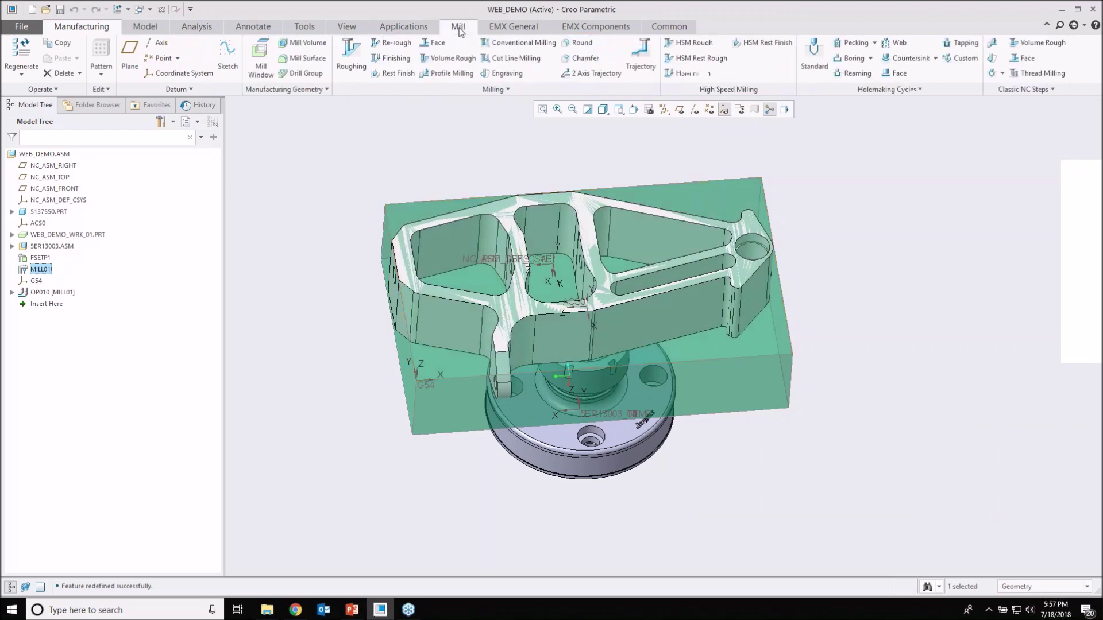
pyautogui.click(346, 74)
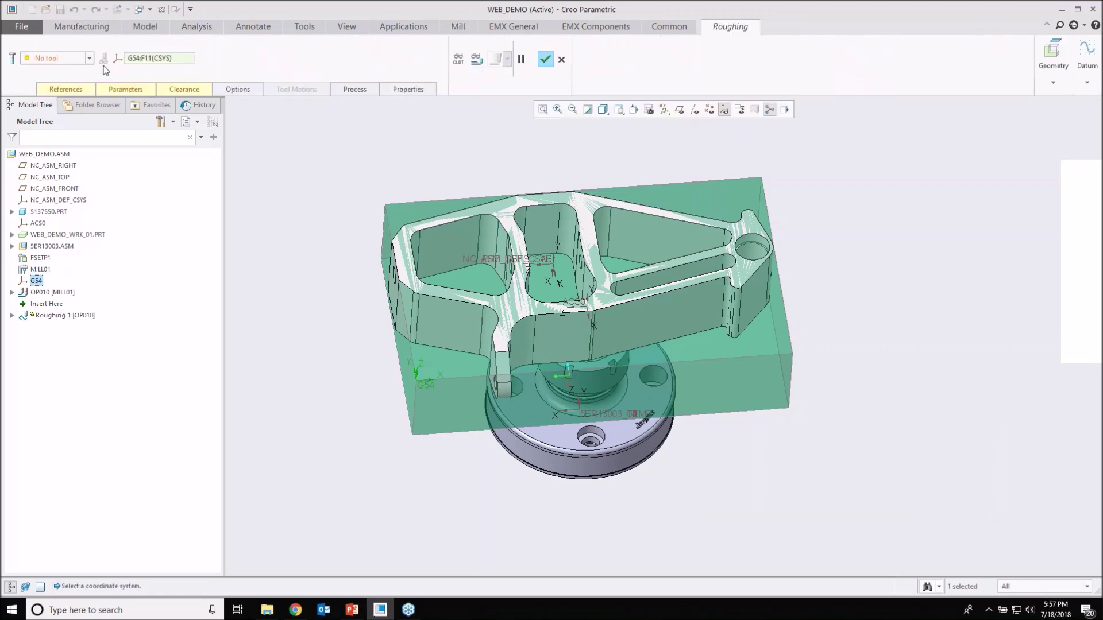
pyautogui.click(90, 58)
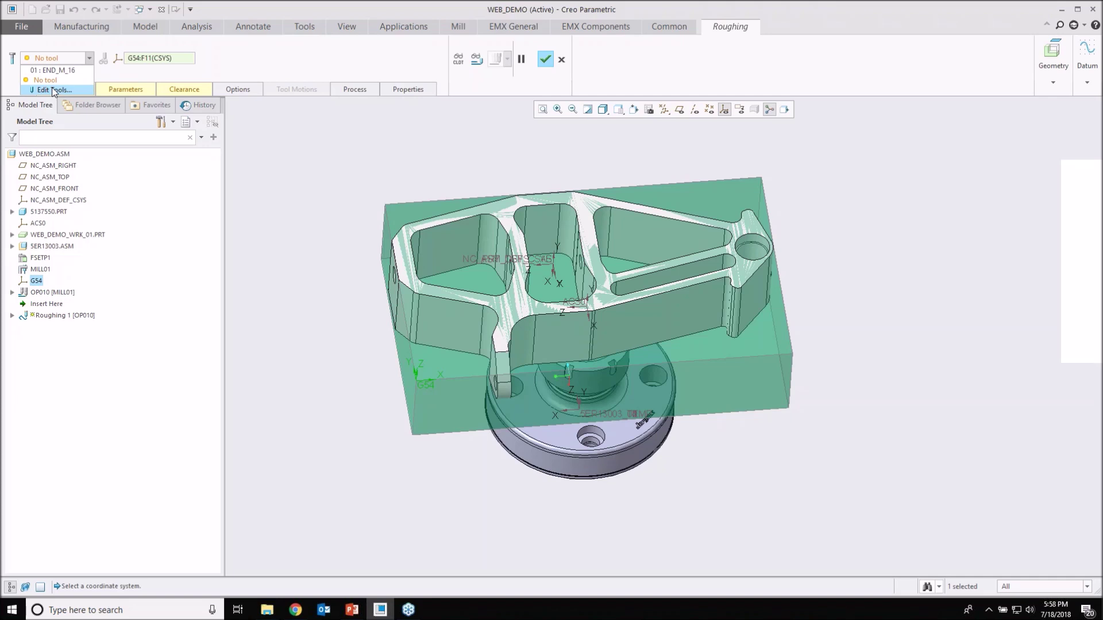
pyautogui.click(51, 89)
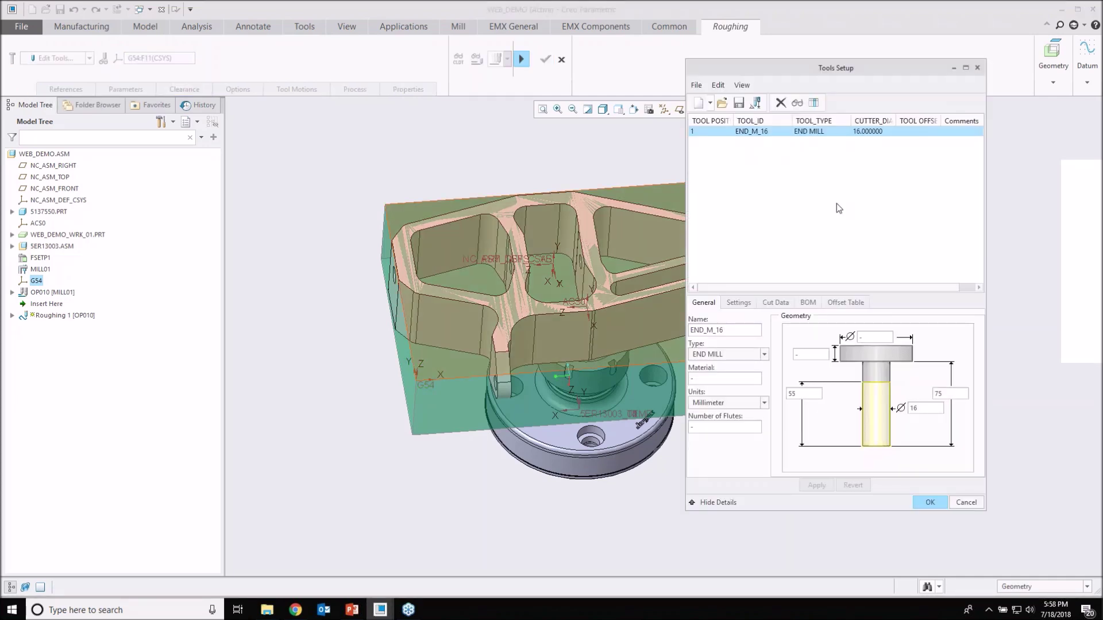
pyautogui.click(699, 102)
pyautogui.doubleClick(709, 331)
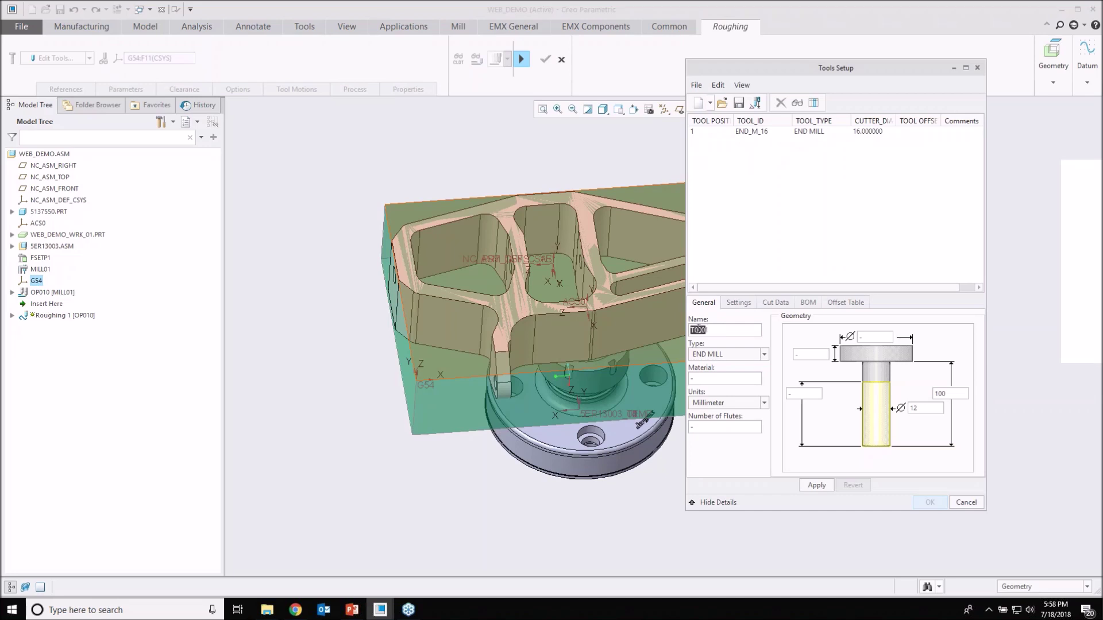
pyautogui.click(714, 326)
pyautogui.doubleClick(714, 326)
pyautogui.write('End_')
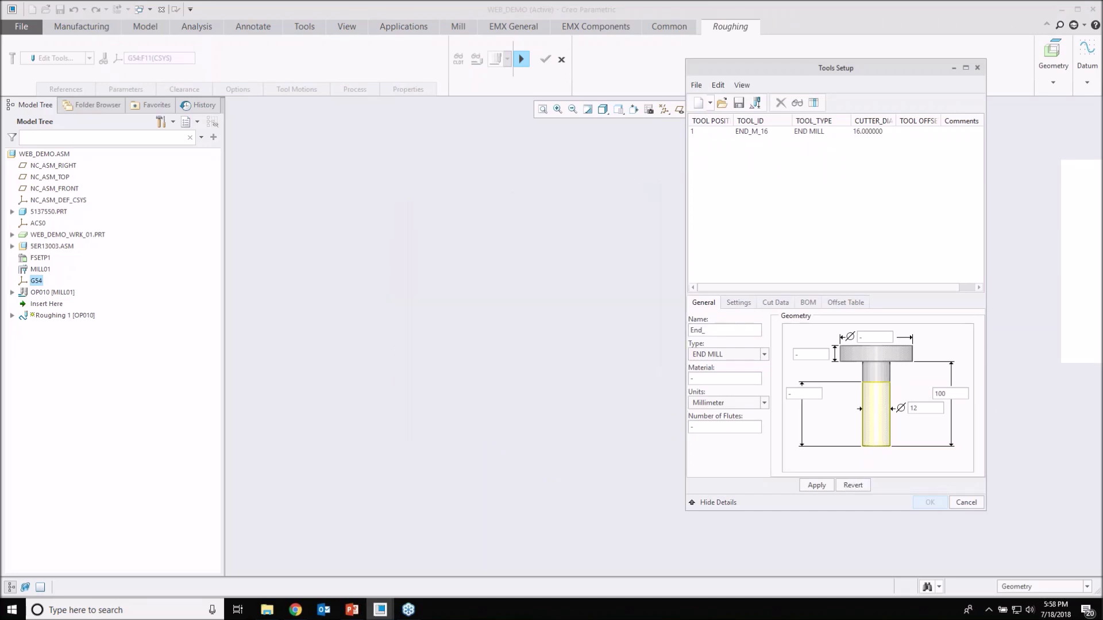
pyautogui.write('m_10')
# - Give the End_m_10 tool a 10 mm diameter, 55 mm cutting length and 65 mm overall length, and save the tool setup
pyautogui.doubleClick(920, 410)
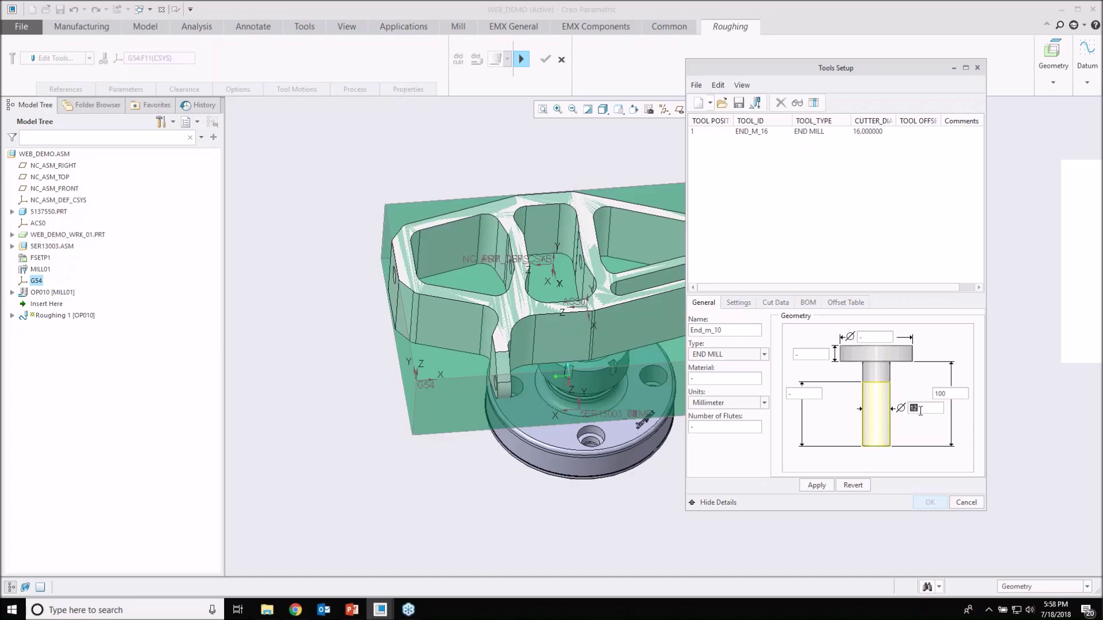
pyautogui.write('10')
pyautogui.press('Tab')
pyautogui.write('55')
pyautogui.press('Tab')
pyautogui.write('65')
pyautogui.click(817, 485)
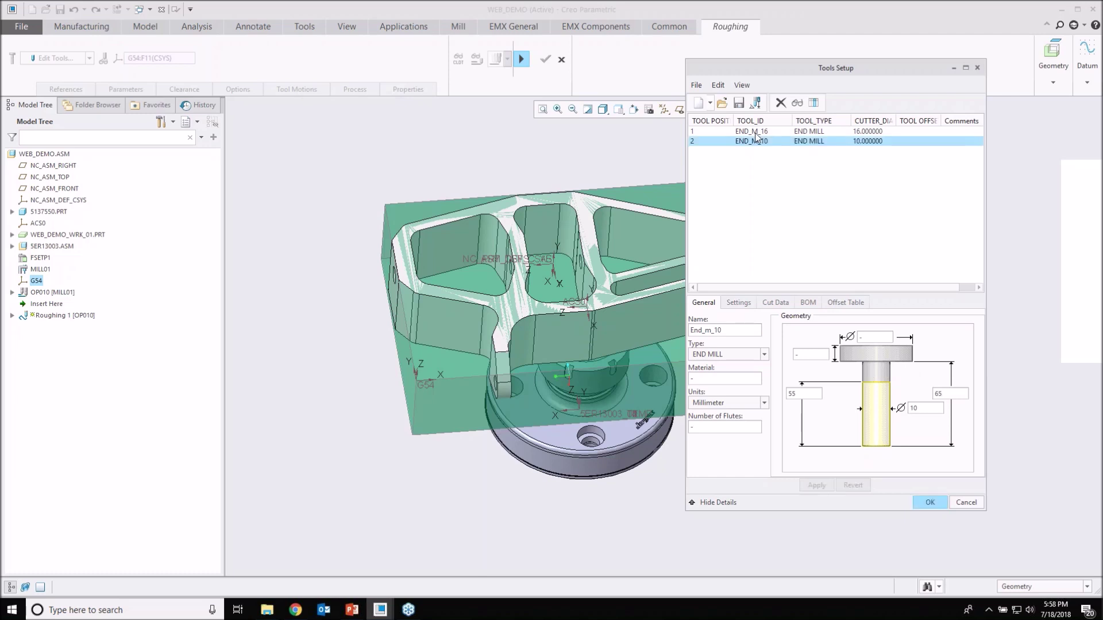
pyautogui.click(929, 502)
# - Review the roughing step's available tools and references, keep END_M_10, and start a new mill window for the machining reference
pyautogui.click(89, 58)
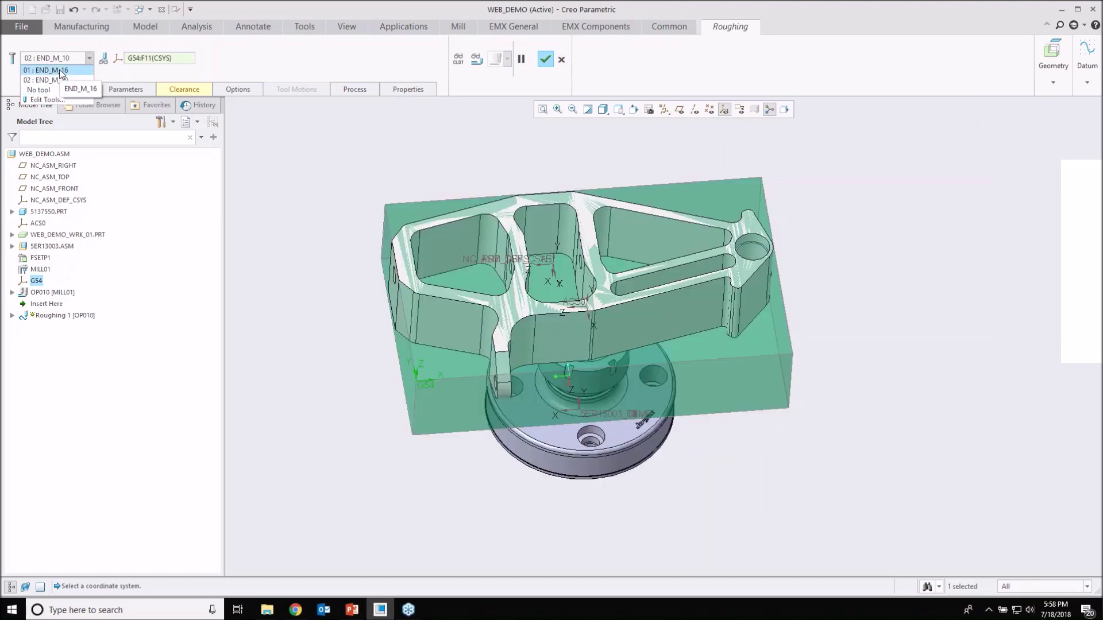
pyautogui.click(137, 73)
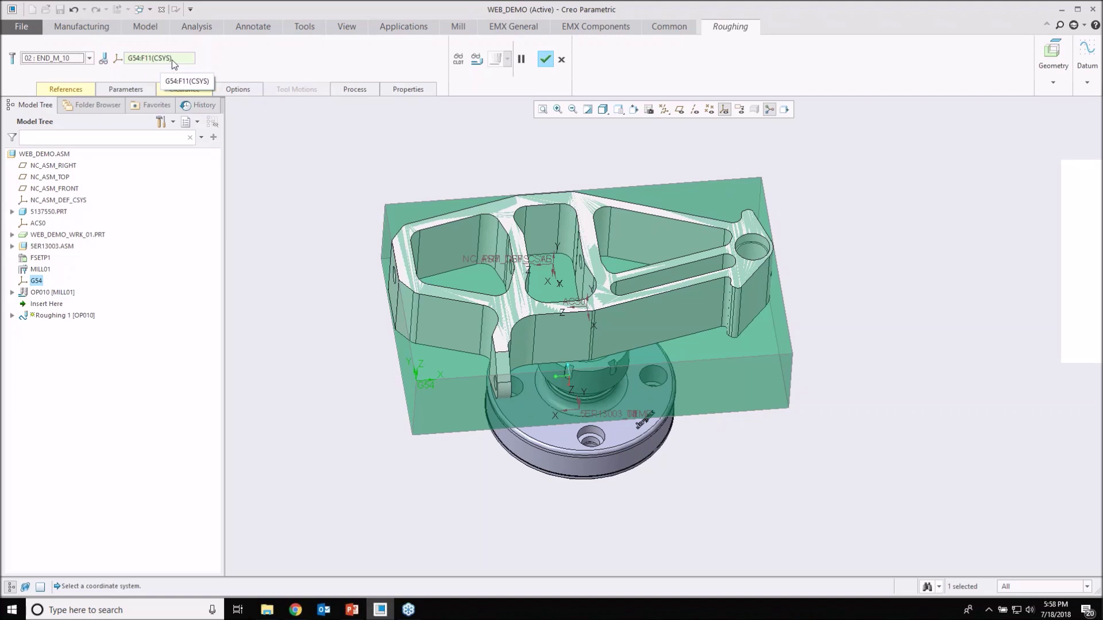
pyautogui.click(183, 89)
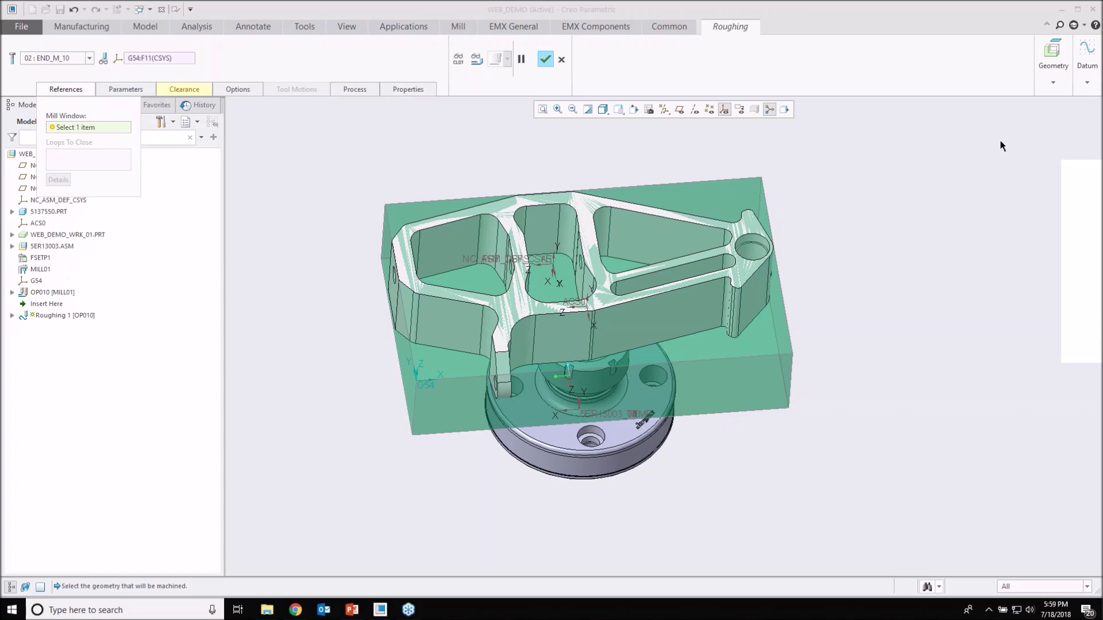
pyautogui.click(1054, 85)
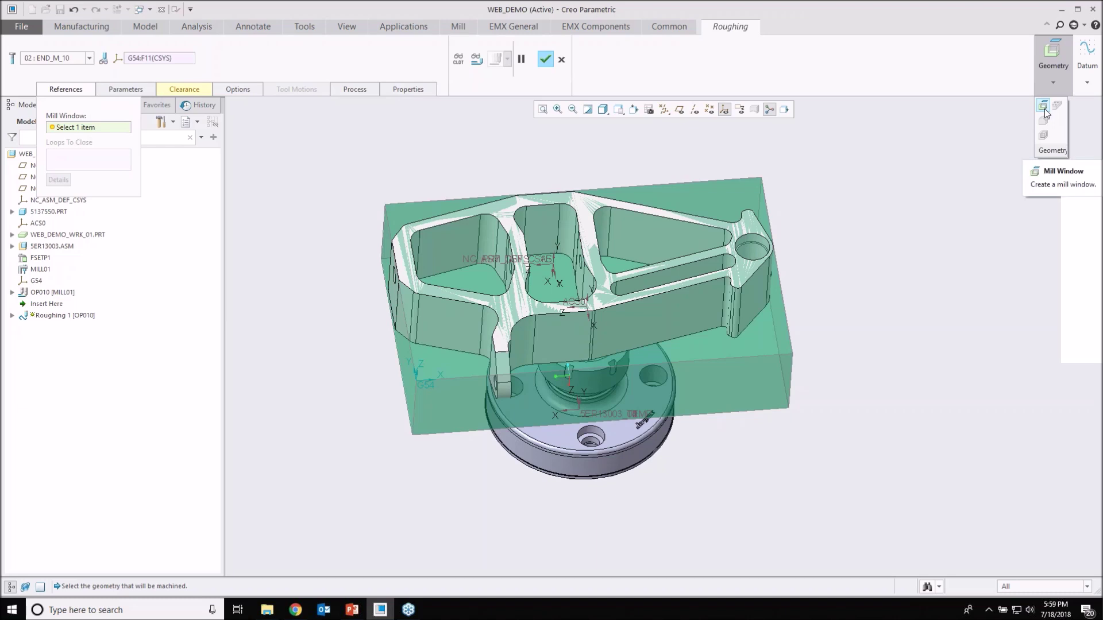
pyautogui.click(1044, 110)
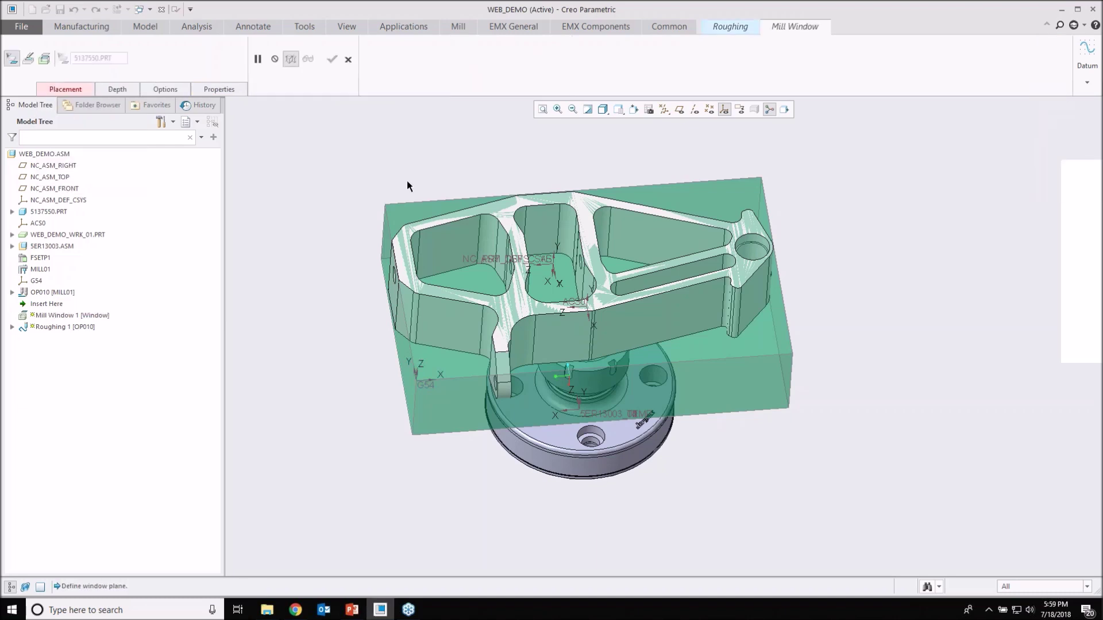
# - Define the mill window by chain, with the part's top face as window plane and the workpiece's top edge loop as chain
pyautogui.click(55, 92)
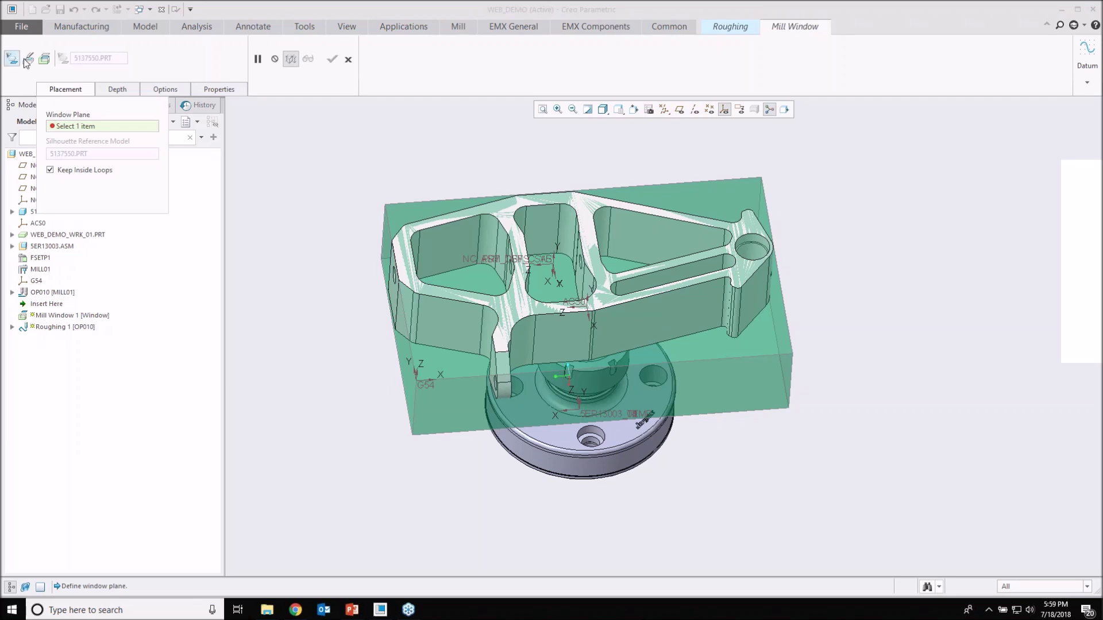
pyautogui.click(45, 60)
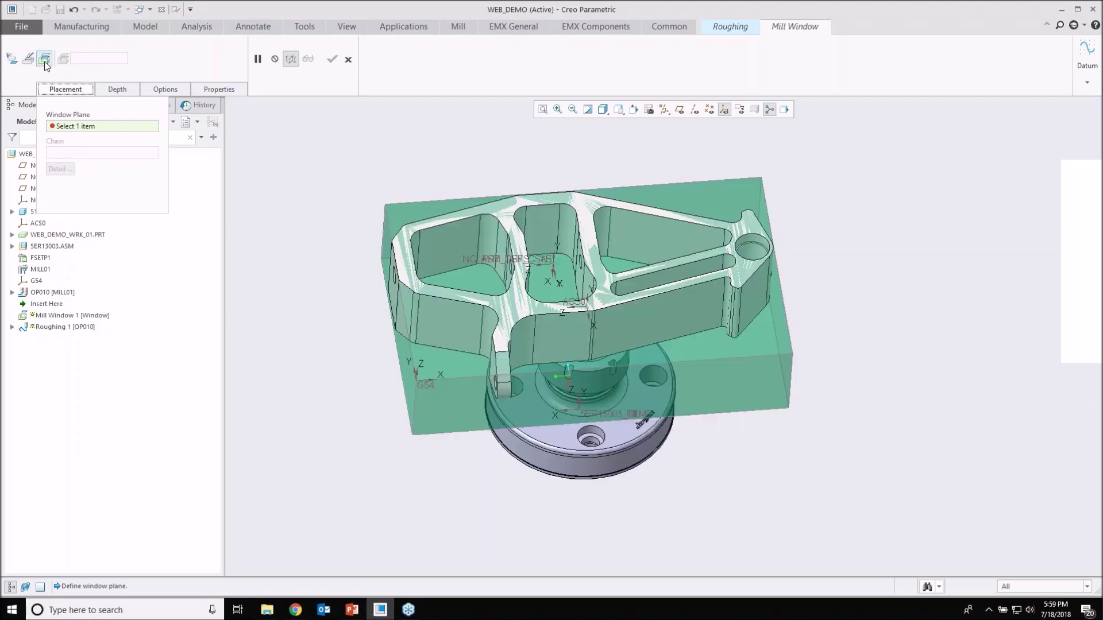
pyautogui.rightClick(513, 312)
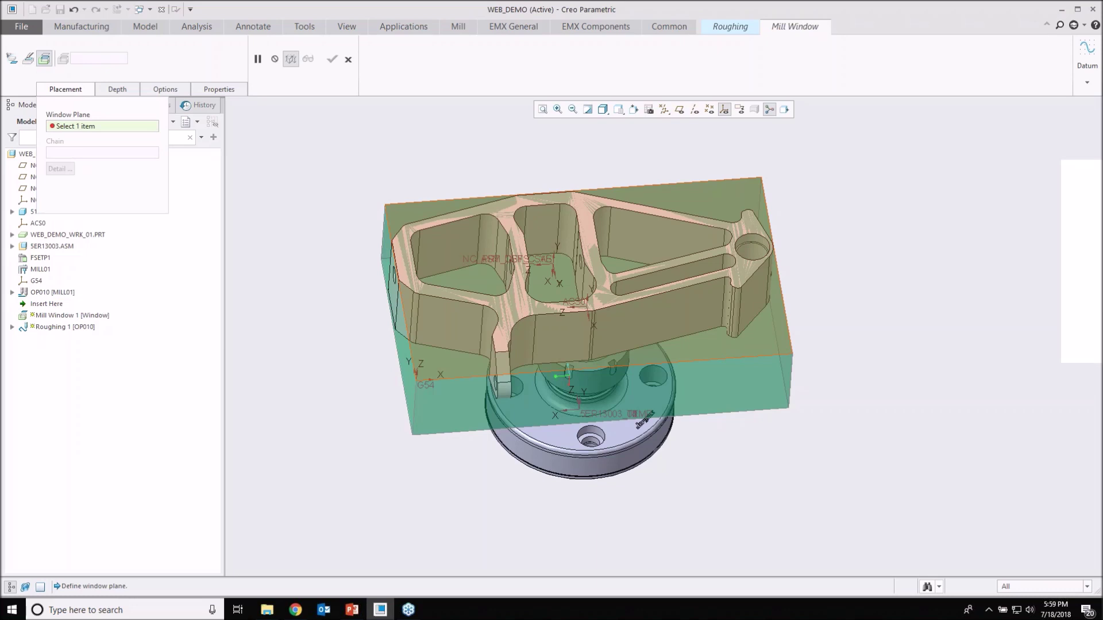
pyautogui.click(510, 216)
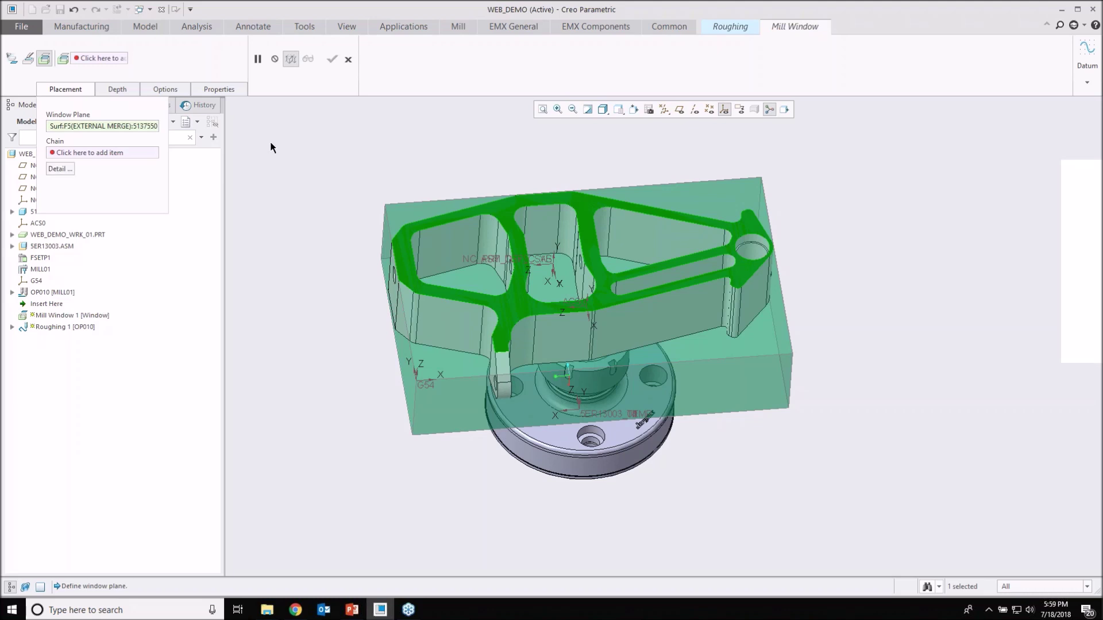
pyautogui.click(91, 58)
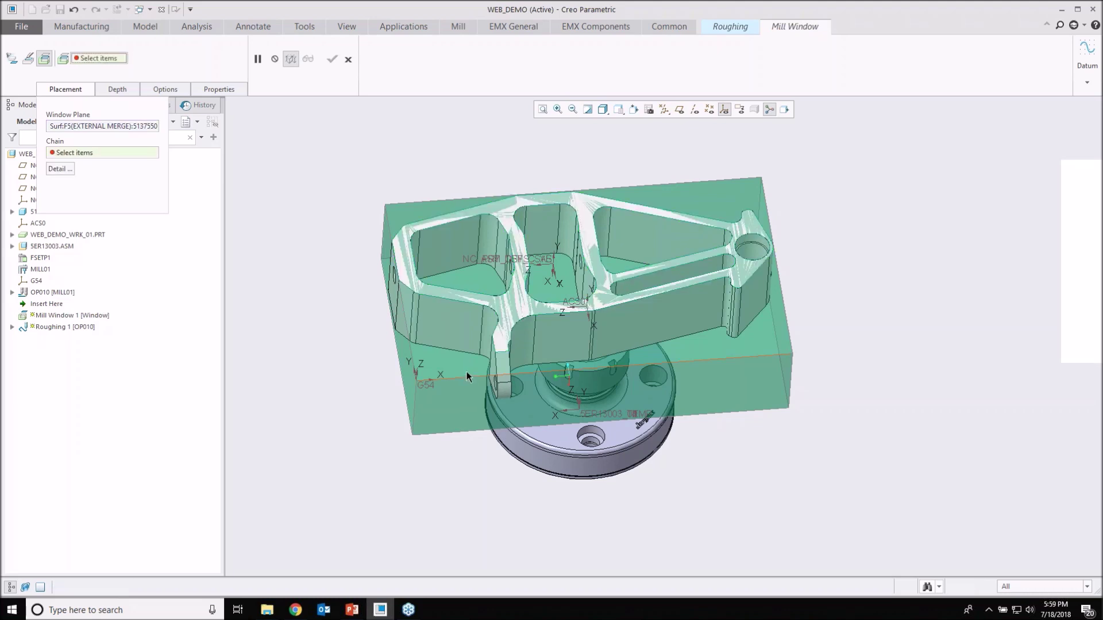
pyautogui.click(467, 376)
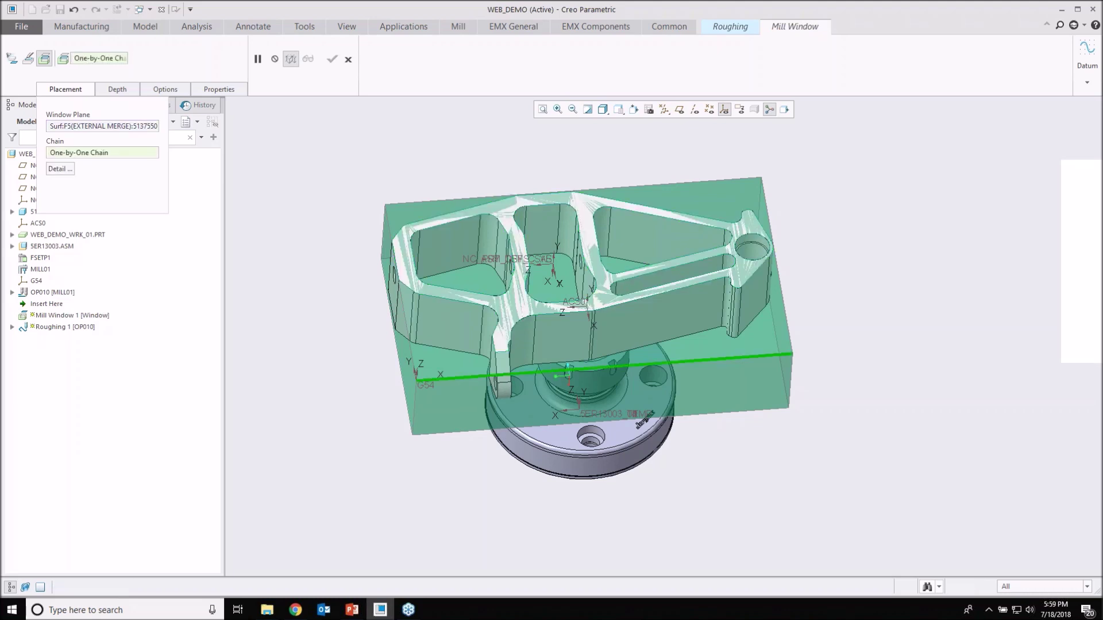
pyautogui.keyDown('shift'); pyautogui.click(464, 373); pyautogui.keyUp('shift')
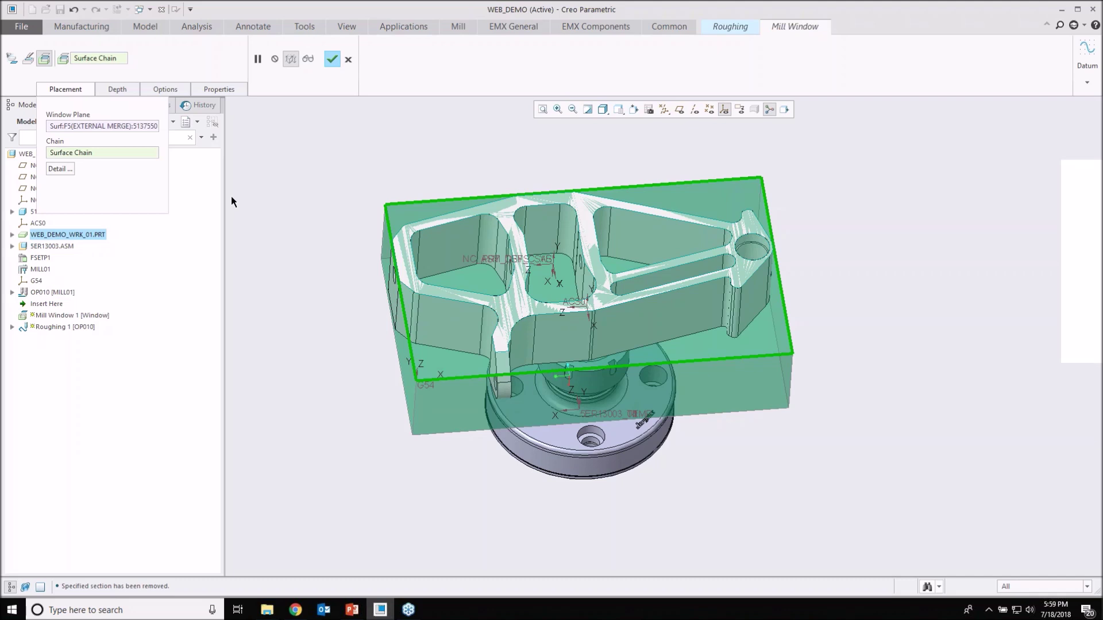
# - Enable a blind depth for the mill window and stretch it down to the workpiece's underside, about 57.6 mm
pyautogui.click(117, 89)
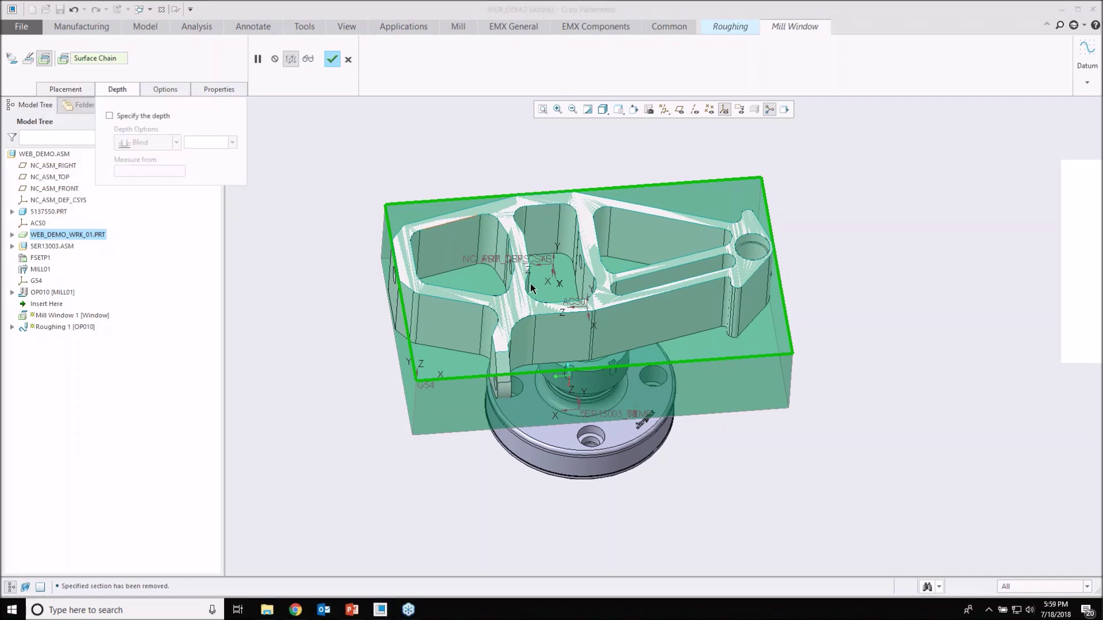
pyautogui.moveTo(533, 289); pyautogui.dragTo(538, 232, button='middle')
pyautogui.scroll(-5, 548, 367)
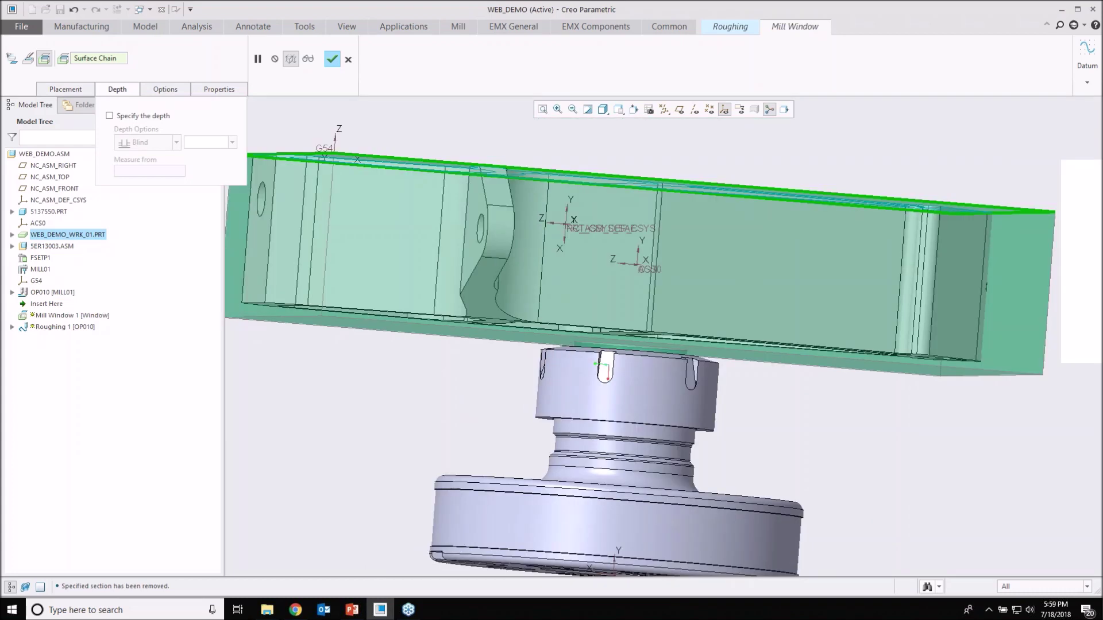
pyautogui.moveTo(553, 344); pyautogui.dragTo(548, 345, button='middle')
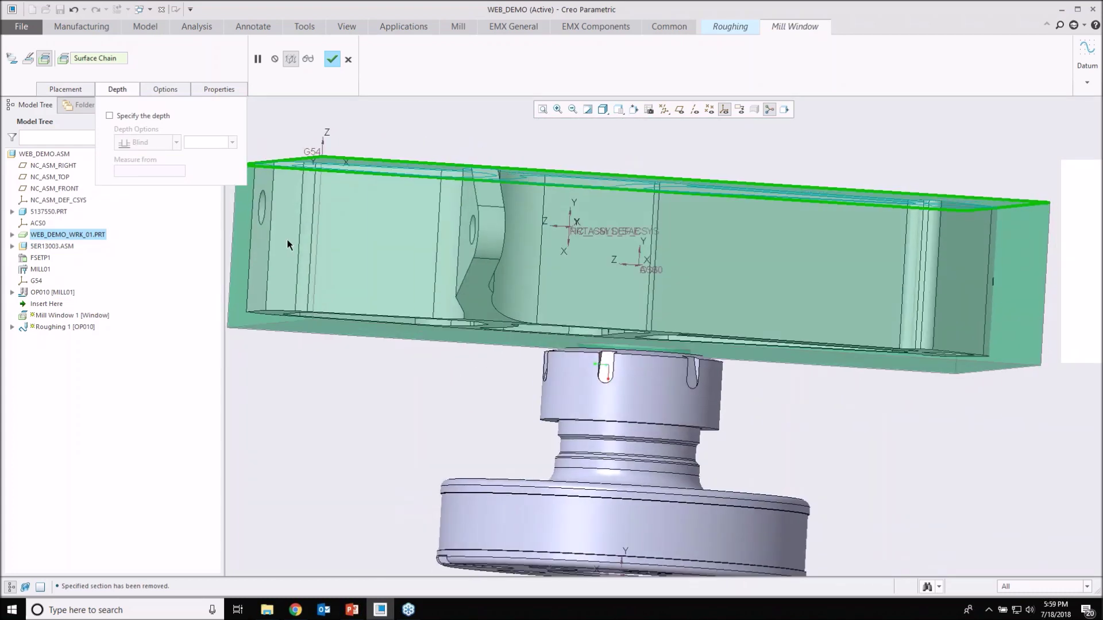
pyautogui.scroll(4, 287, 237)
pyautogui.click(109, 116)
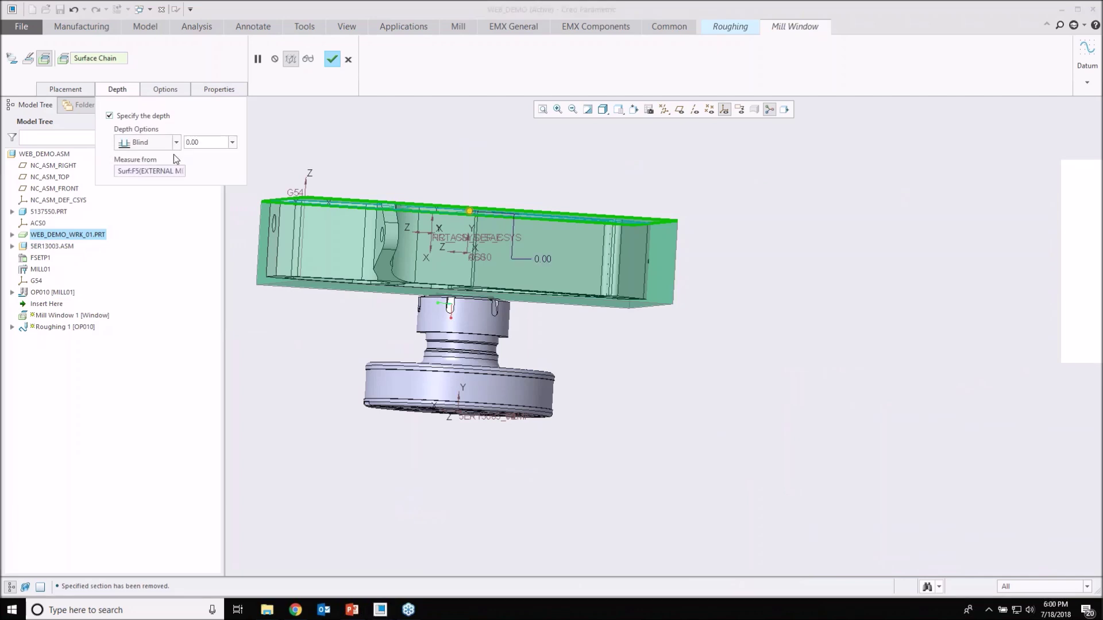
pyautogui.moveTo(431, 211); pyautogui.dragTo(483, 280, button='middle')
pyautogui.moveTo(482, 279); pyautogui.dragTo(476, 277)
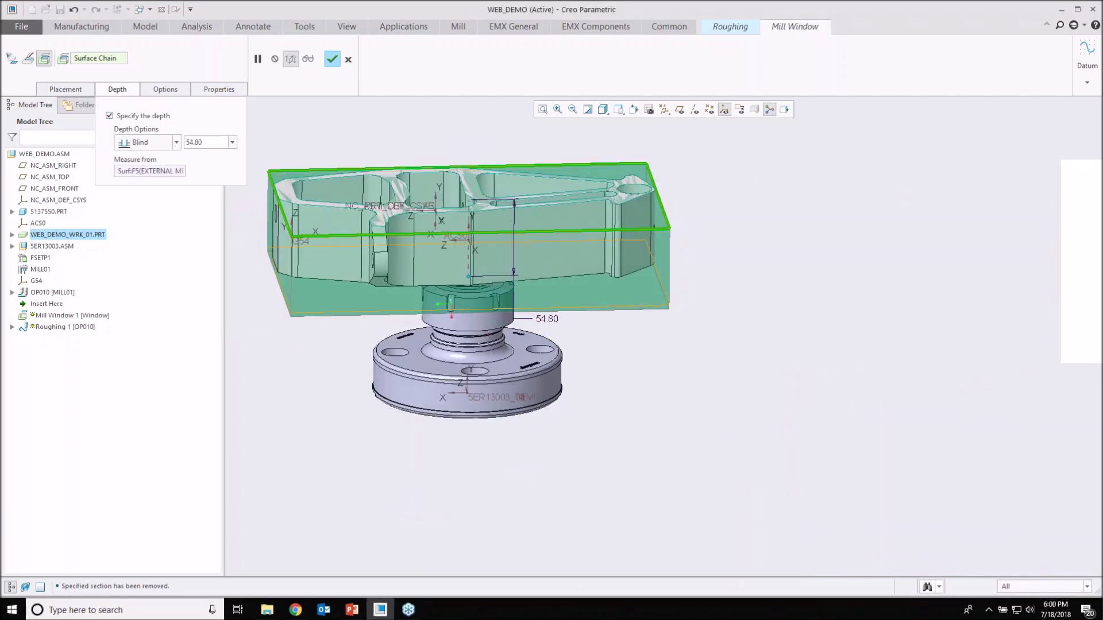
pyautogui.scroll(-3, 474, 273)
pyautogui.moveTo(474, 273); pyautogui.dragTo(460, 253, button='middle')
pyautogui.moveTo(475, 297); pyautogui.dragTo(475, 306)
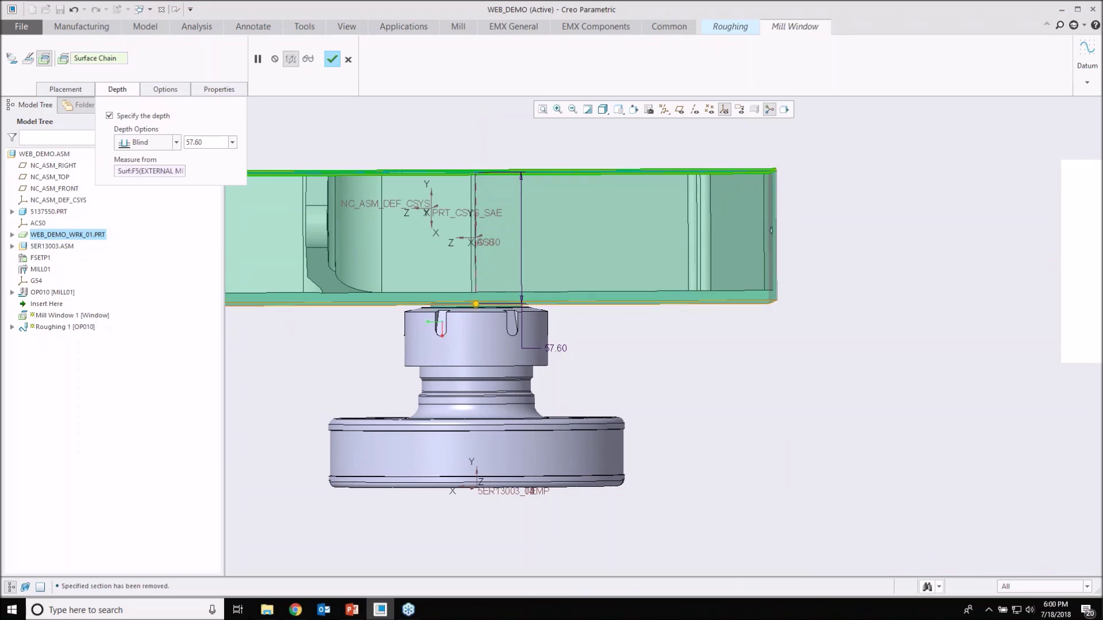
# - Set the mill window's depth to 57 mm and check it against the workpiece's bottom edge
pyautogui.doubleClick(561, 352)
pyautogui.write('57')
pyautogui.press('Return')
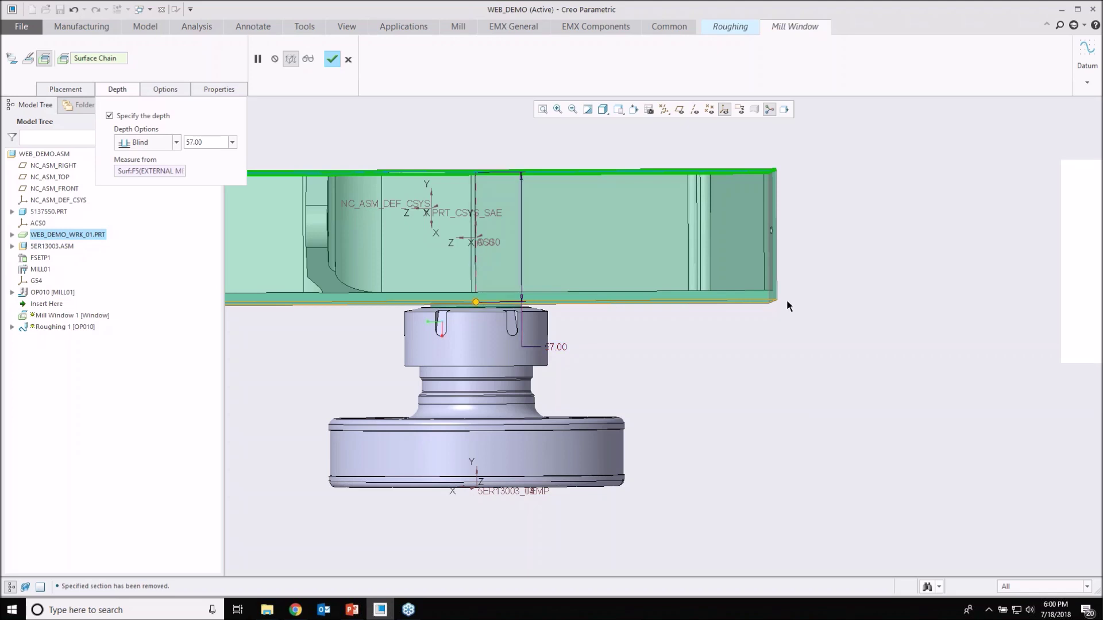
pyautogui.scroll(-5, 787, 306)
pyautogui.scroll(5, 411, 180)
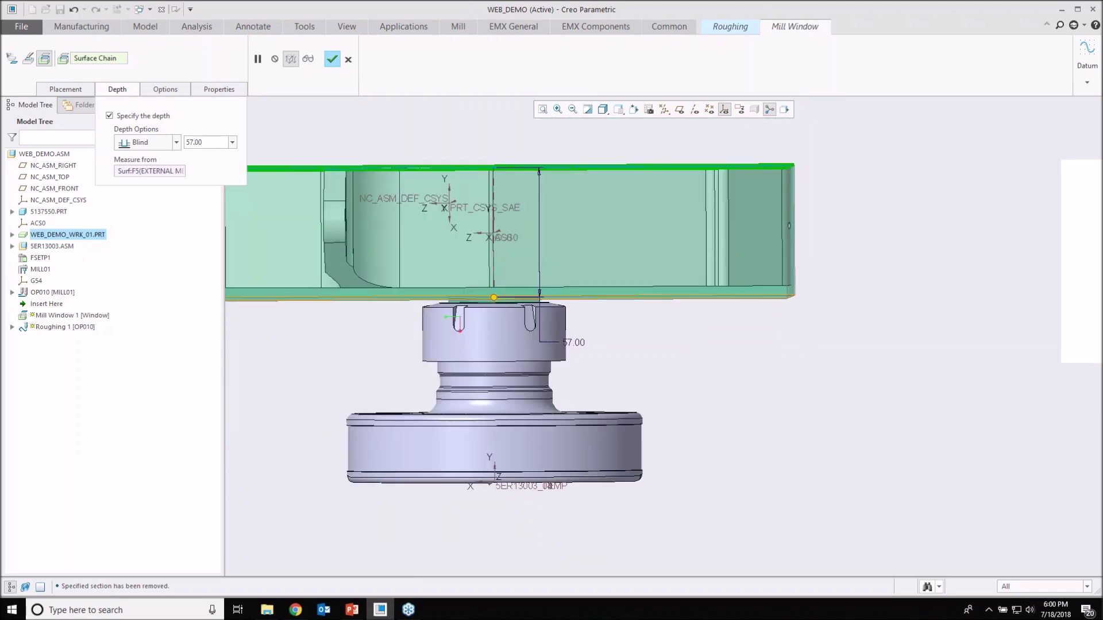
# - Set the mill window's depth to 58 mm and check its lower boundary against the workpiece's underside
pyautogui.moveTo(205, 143); pyautogui.dragTo(179, 145)
pyautogui.write('58')
pyautogui.press('Return')
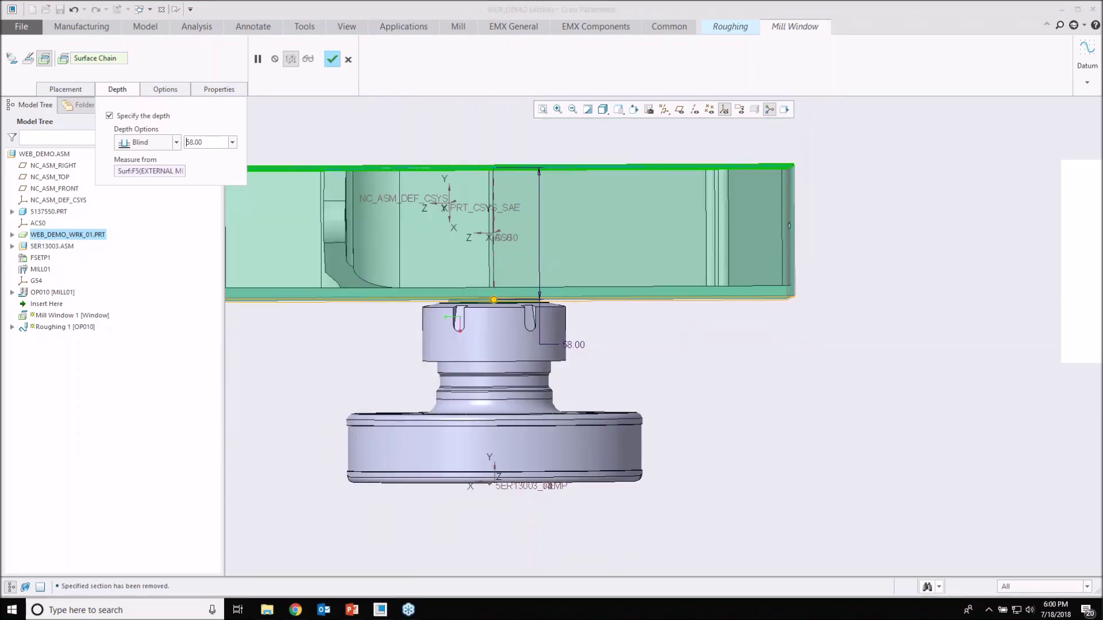
pyautogui.scroll(-6, 750, 302)
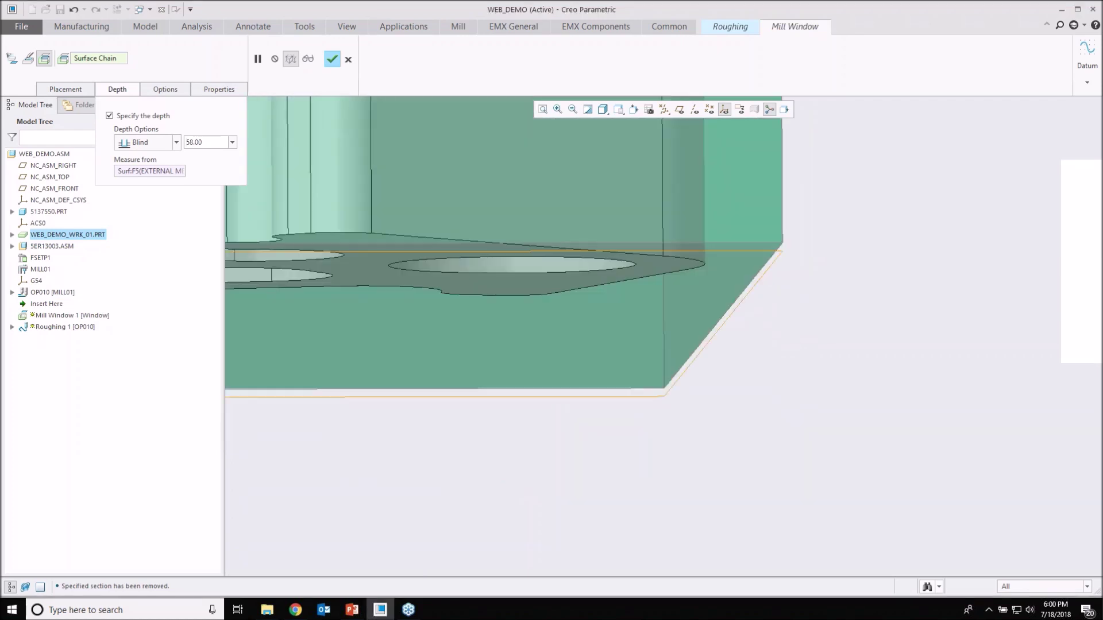
pyautogui.scroll(5, 770, 302)
pyautogui.scroll(-4, 591, 298)
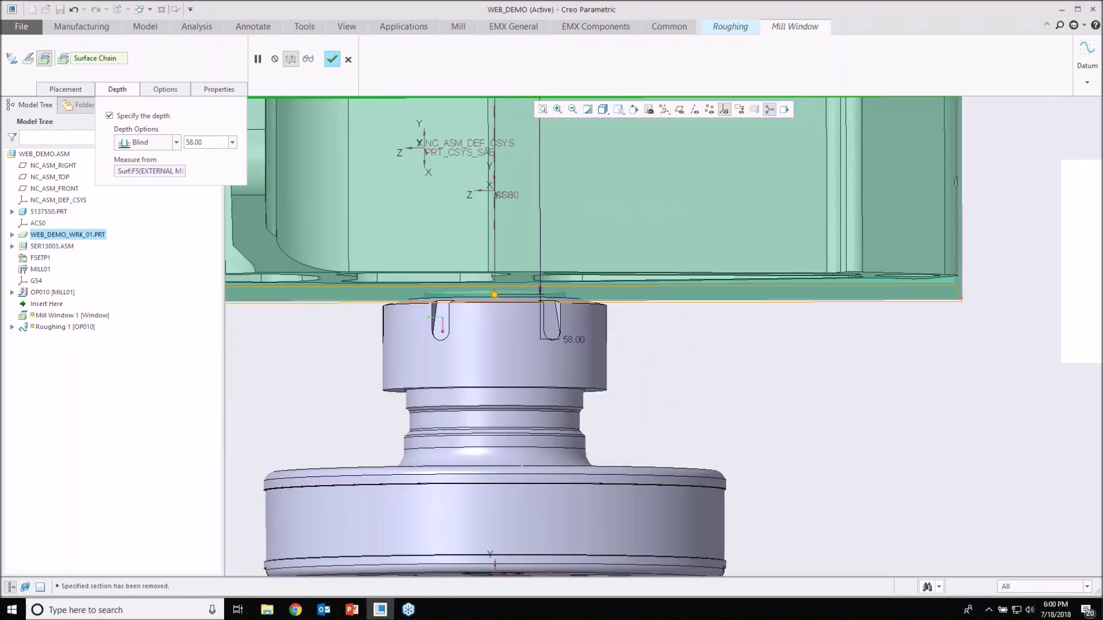
pyautogui.moveTo(590, 304); pyautogui.dragTo(598, 283, button='middle')
pyautogui.scroll(4, 682, 348)
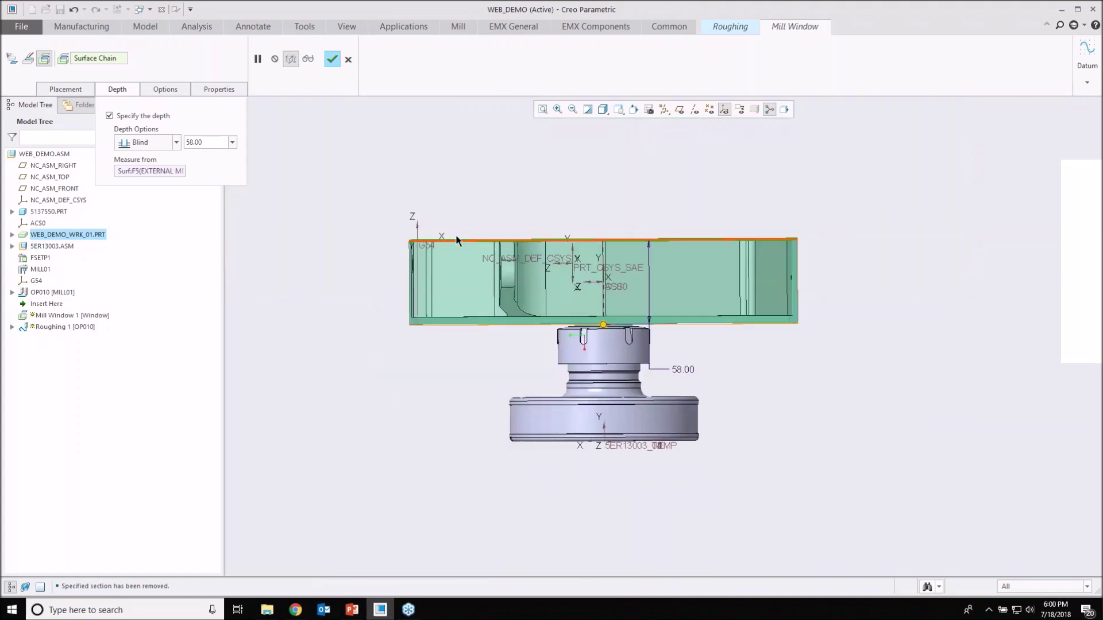
pyautogui.scroll(-5, 428, 327)
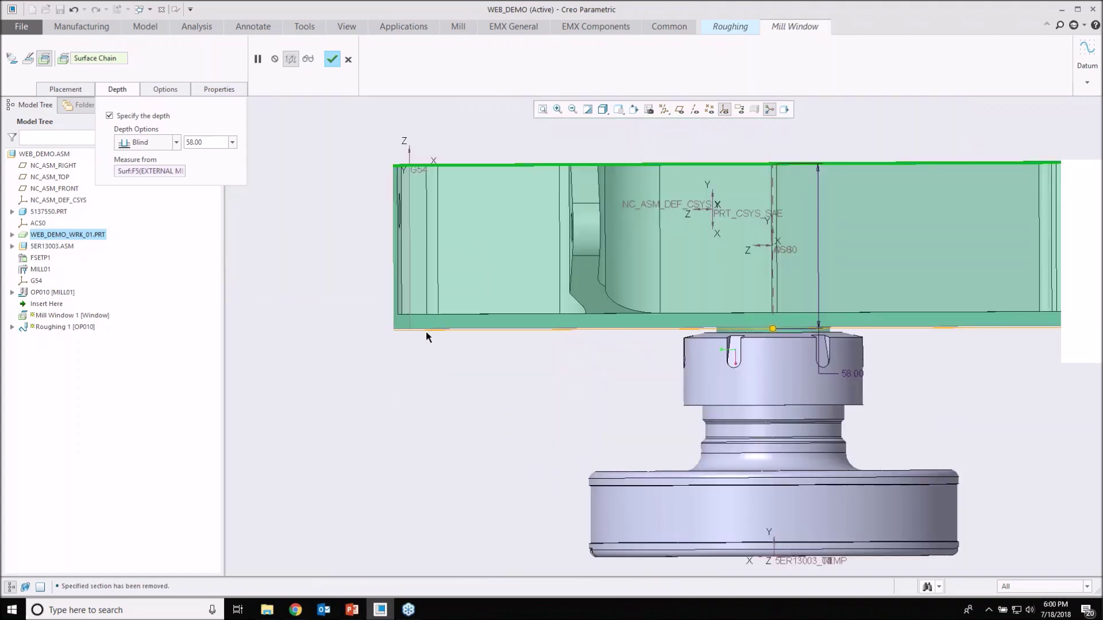
pyautogui.scroll(4, 454, 339)
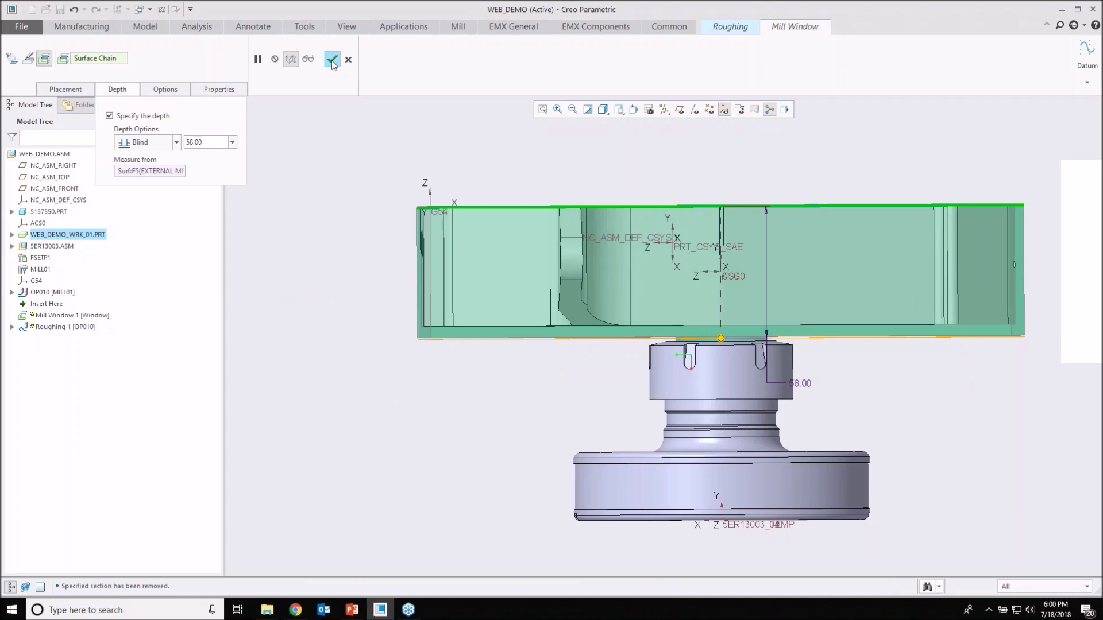
pyautogui.moveTo(442, 250); pyautogui.dragTo(441, 328, button='middle')
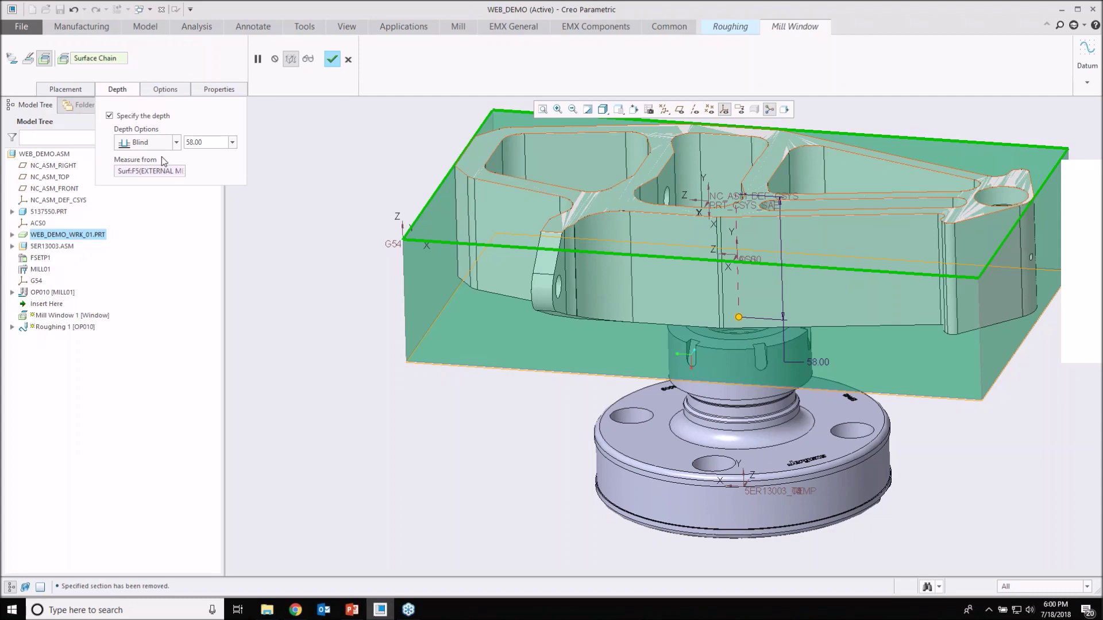
# - Set the mill window to machine with the tool outside the window contour, finish it and resume the roughing step
pyautogui.click(163, 89)
pyautogui.scroll(5, 505, 212)
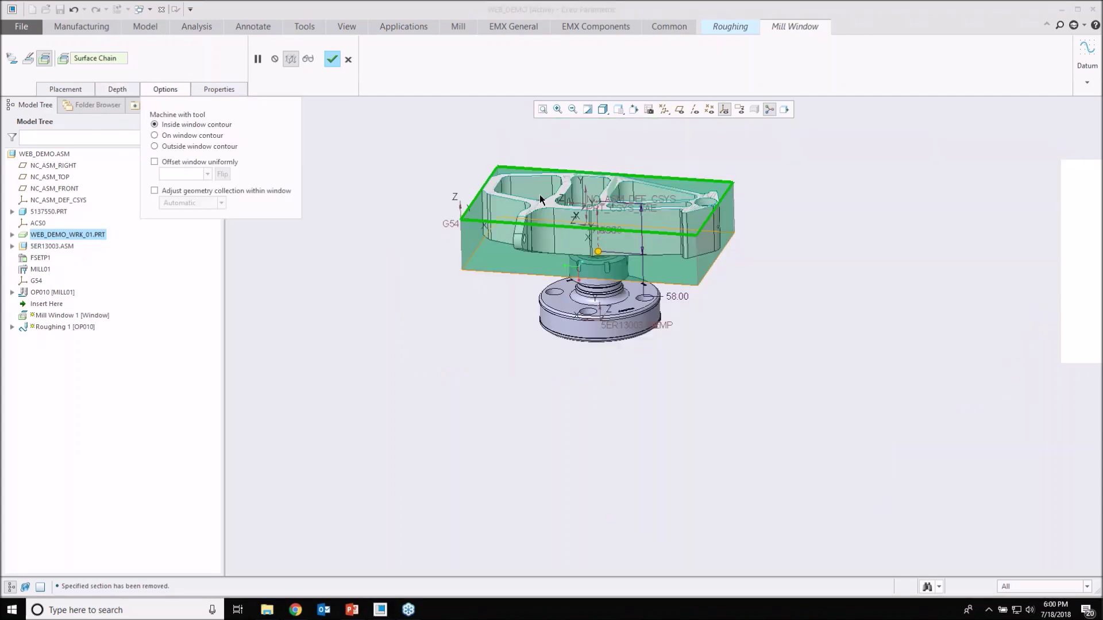
pyautogui.moveTo(539, 194); pyautogui.dragTo(576, 255, button='middle')
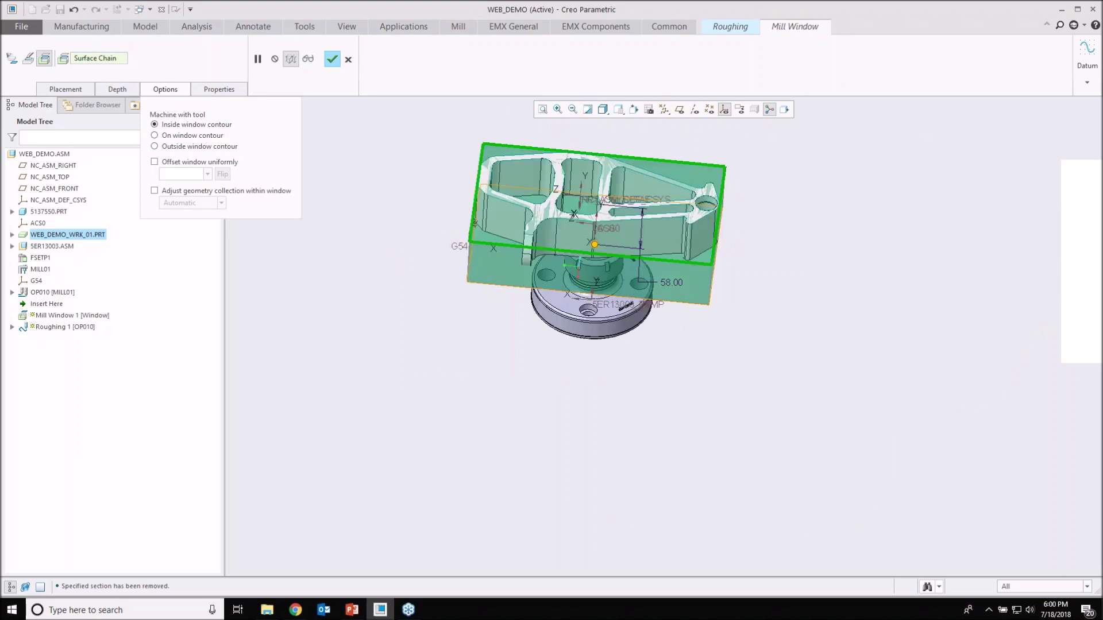
pyautogui.click(177, 147)
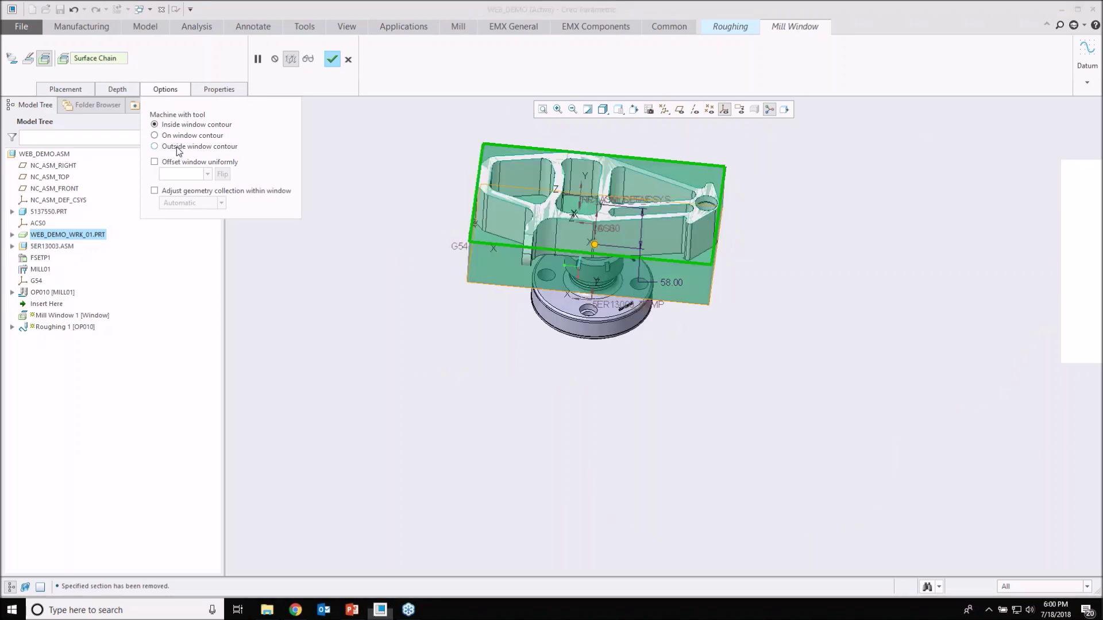
pyautogui.moveTo(545, 198); pyautogui.dragTo(580, 259, button='middle')
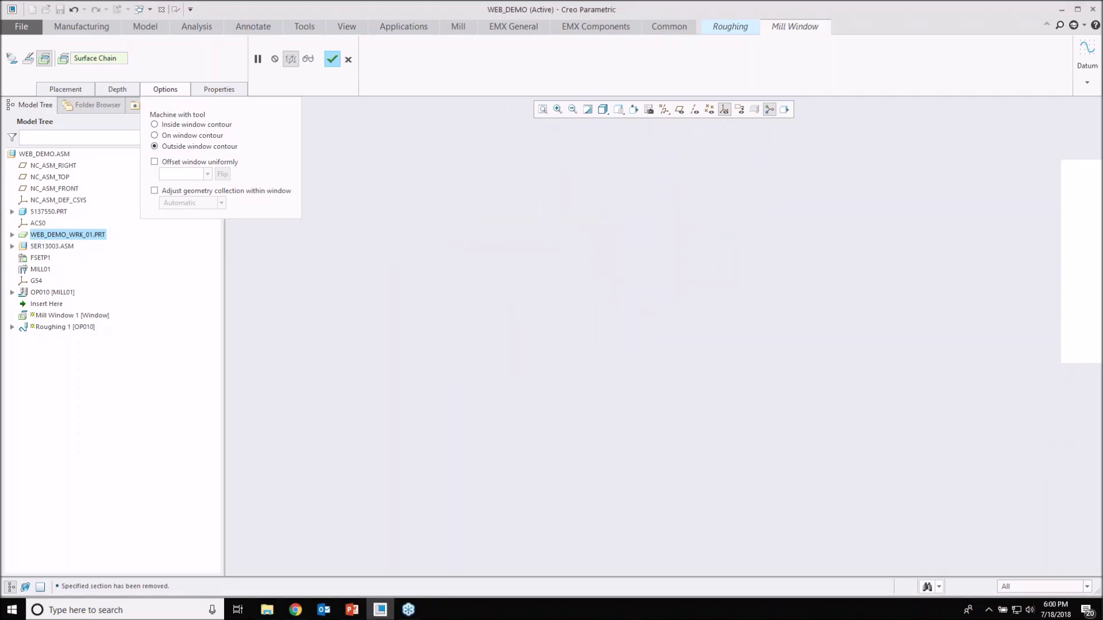
pyautogui.click(332, 60)
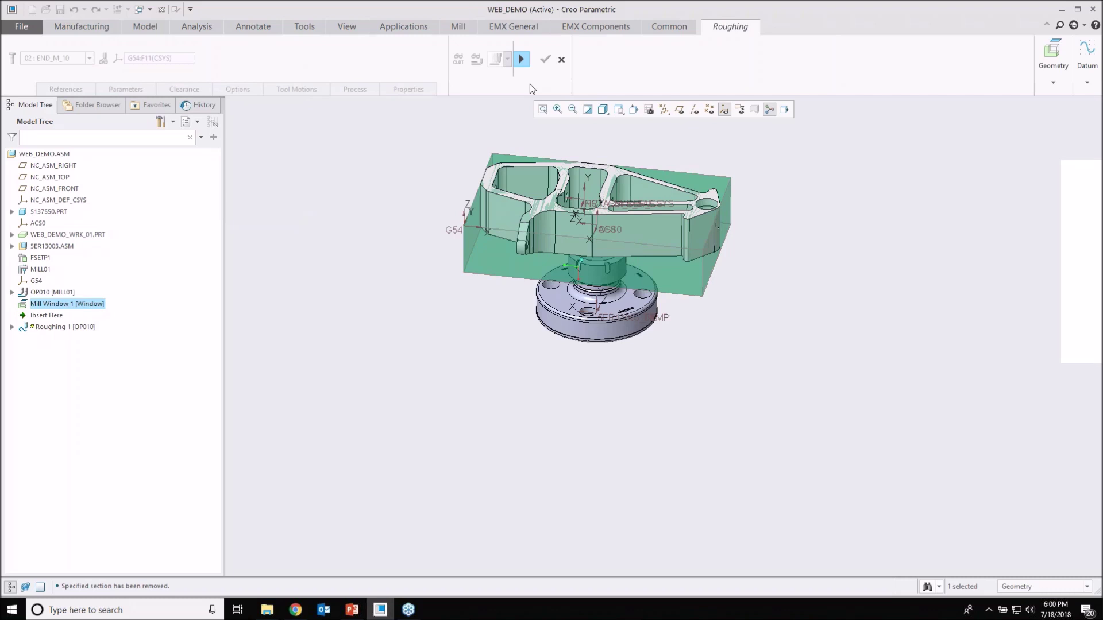
pyautogui.click(521, 60)
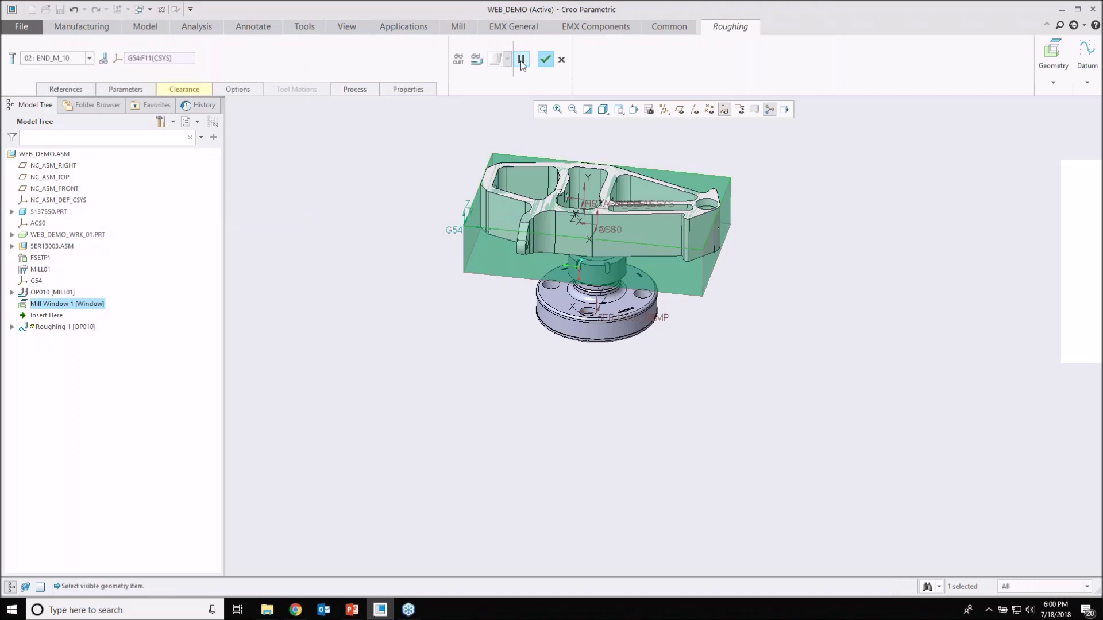
# - Set the roughing step's CUT_FEED to 750 and switch its tool to END_M_16
pyautogui.click(125, 89)
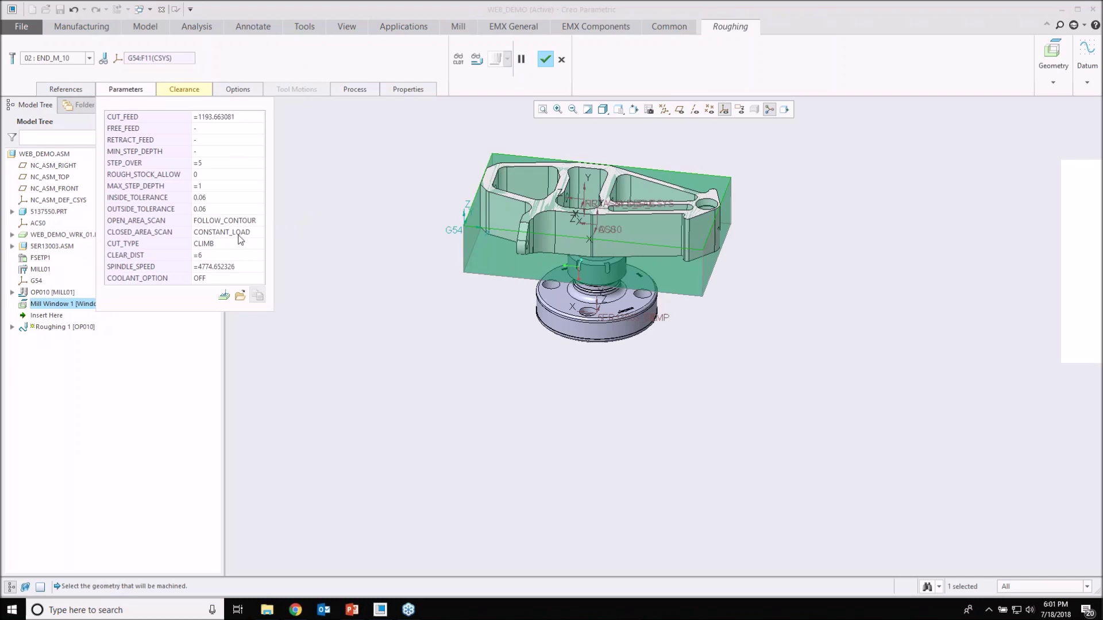
pyautogui.moveTo(235, 265)
pyautogui.click(235, 118)
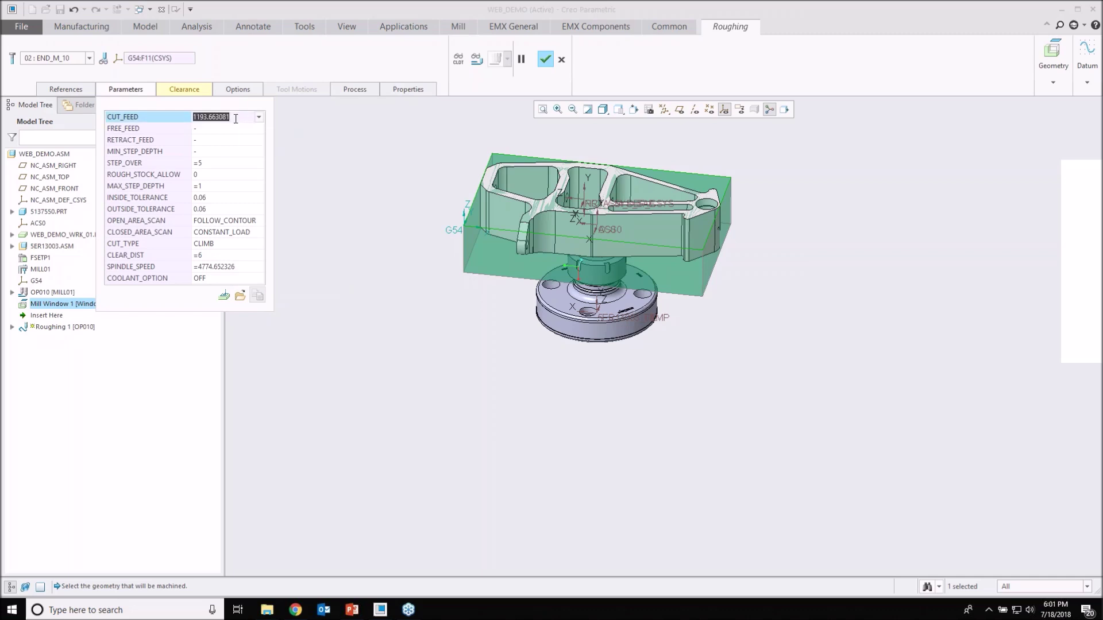
pyautogui.moveTo(235, 118)
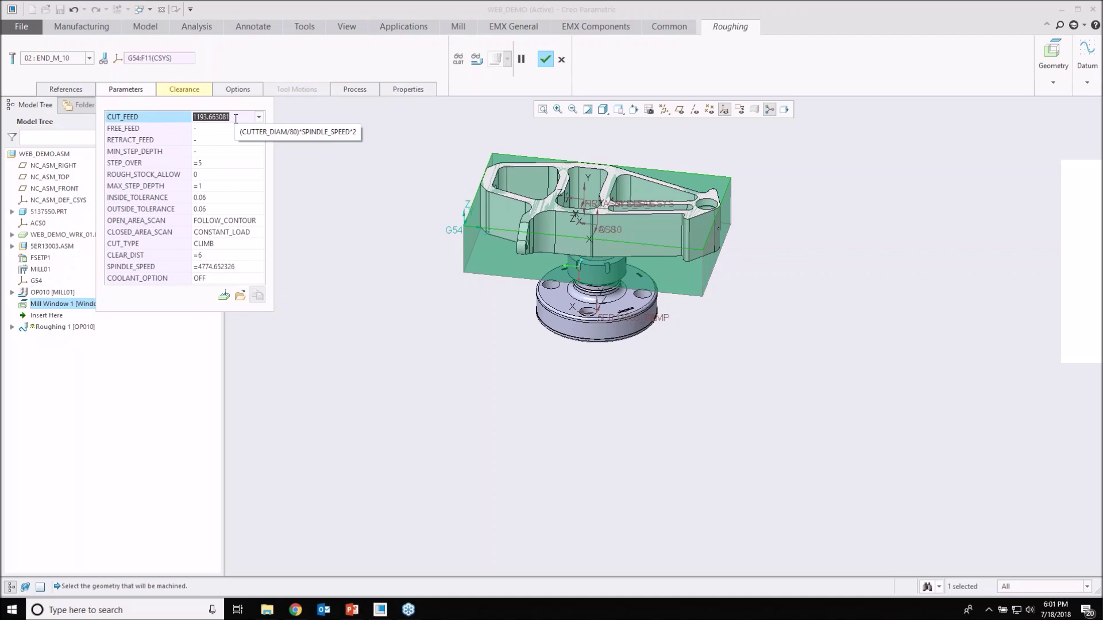
pyautogui.write('750')
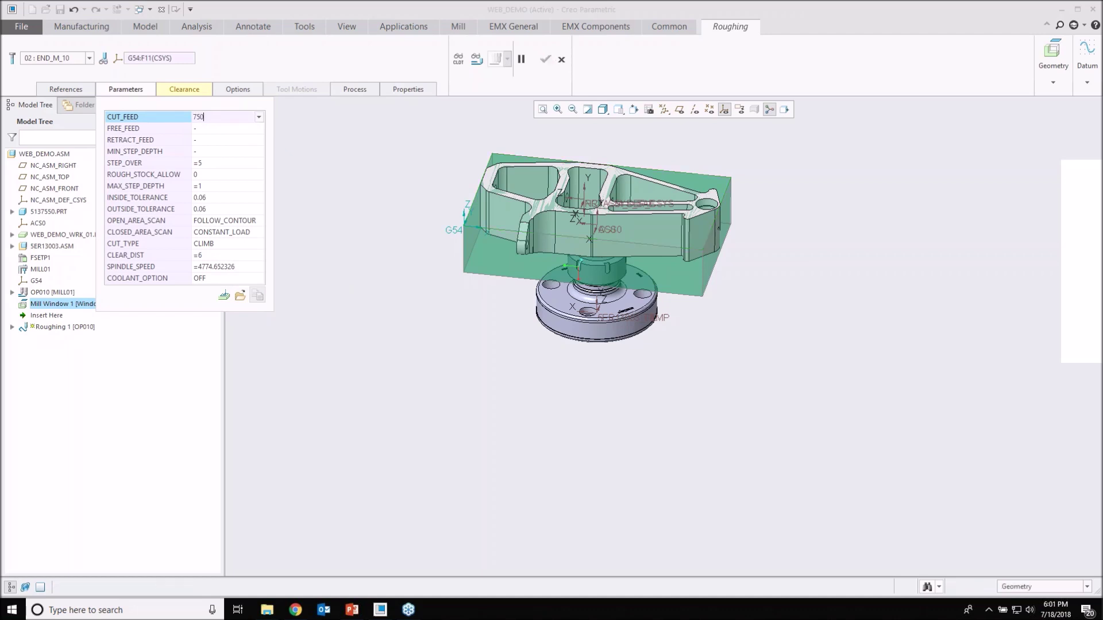
pyautogui.click(220, 164)
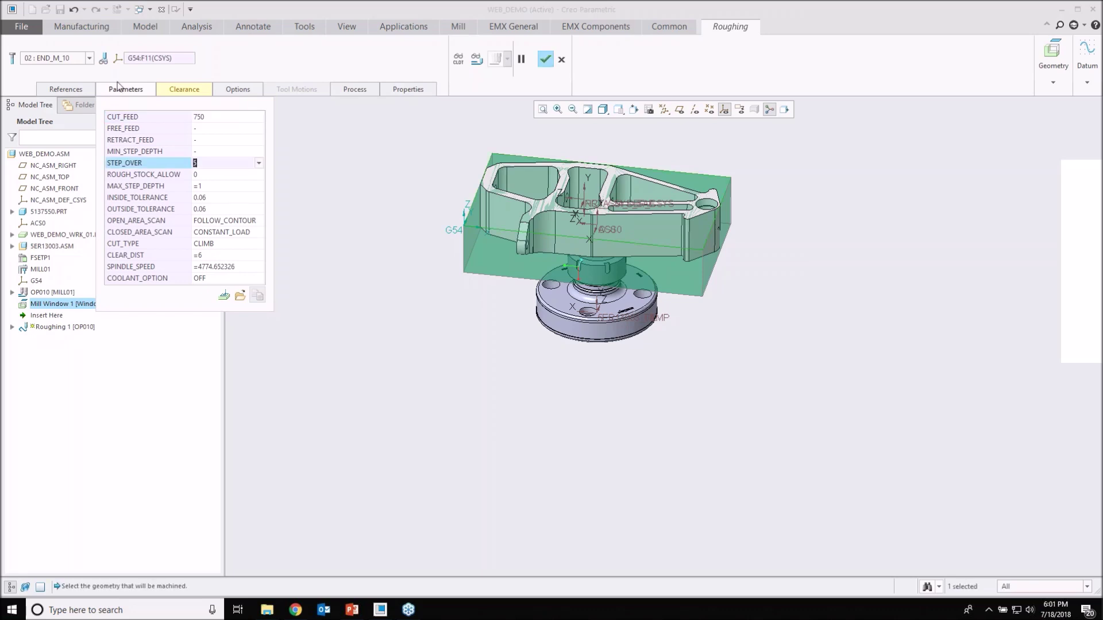
pyautogui.click(89, 58)
pyautogui.click(63, 68)
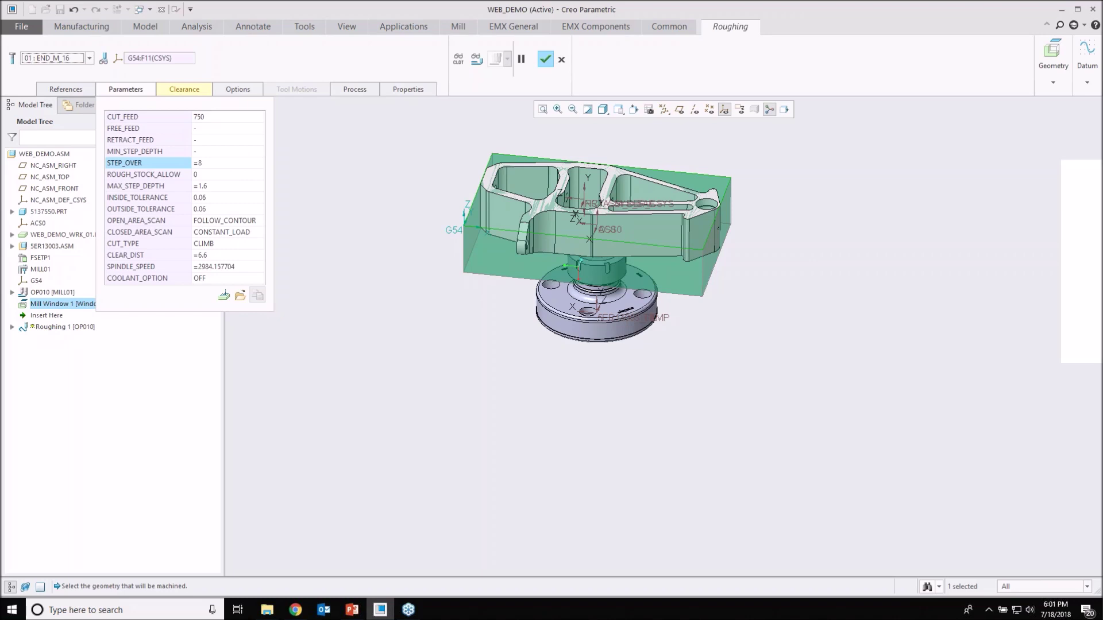
# - Set the roughing parameters STEP_OVER to 3 and MAX_STEP_DEPTH to 5
pyautogui.click(212, 163)
pyautogui.write('3')
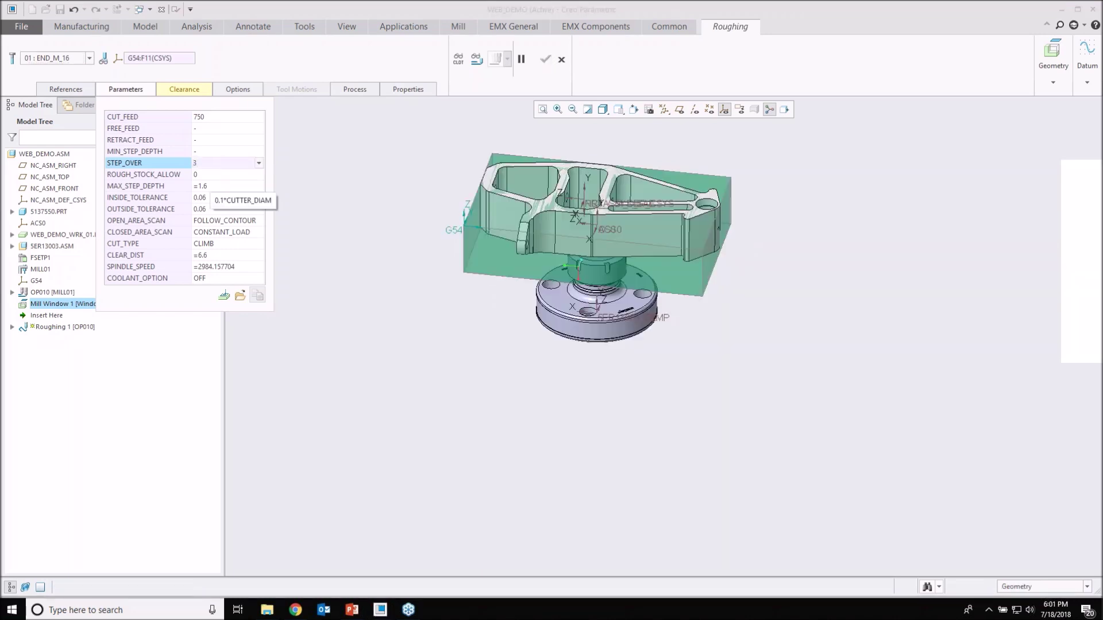
pyautogui.click(215, 186)
pyautogui.write('5')
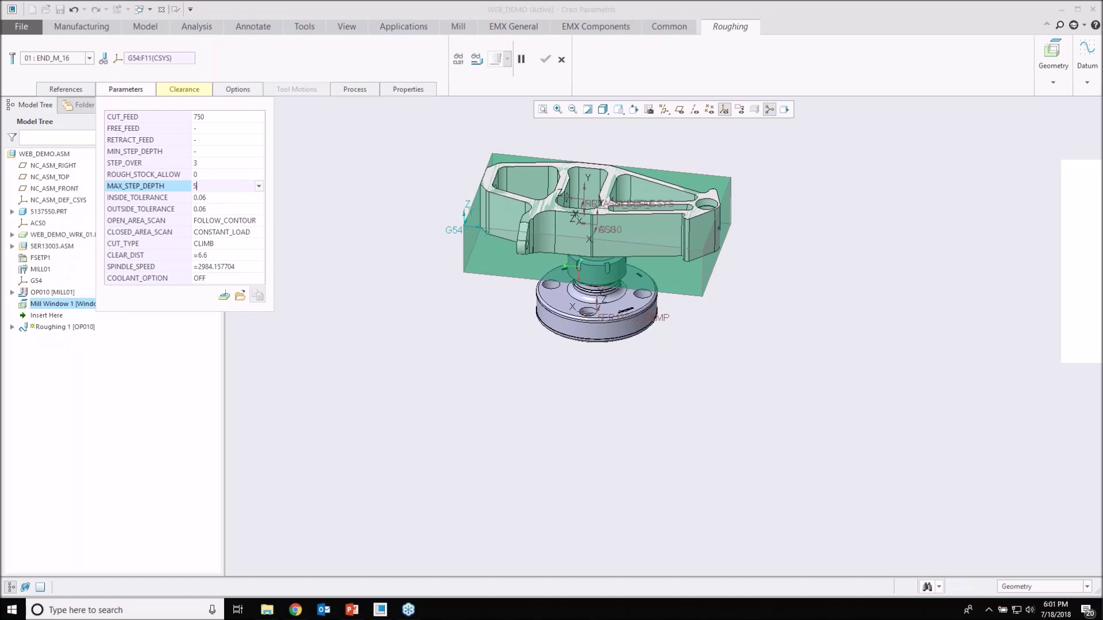
# - Open the roughing step's clearance settings for the retract reference
pyautogui.click(184, 89)
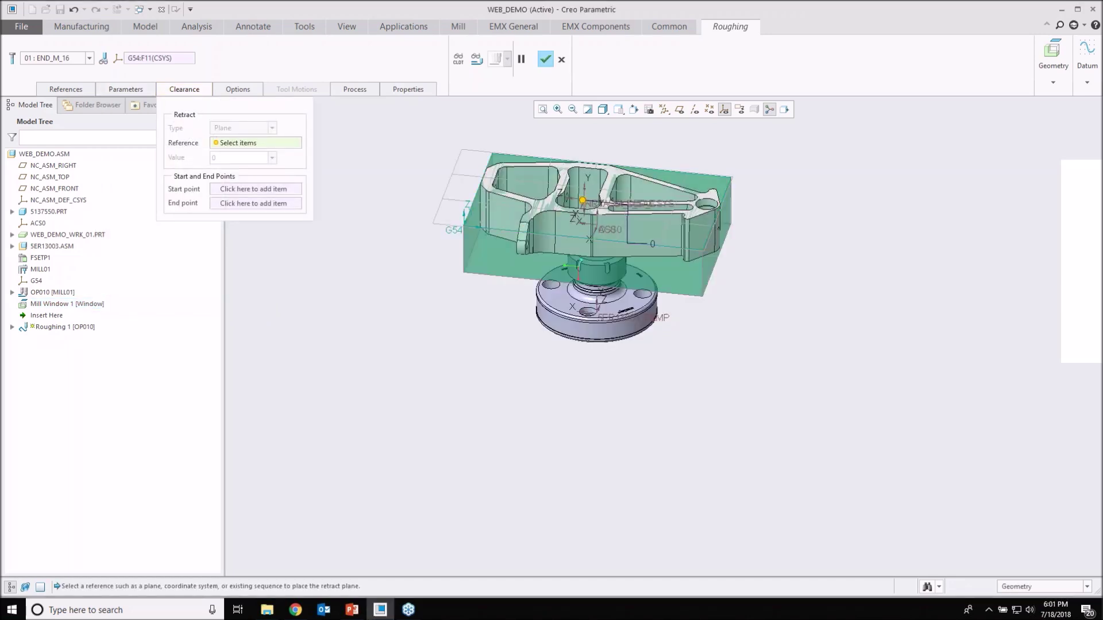
# - Reference the retract plane to the workpiece's top surface and set its clearance value to 10
pyautogui.click(564, 204)
pyautogui.scroll(-1, 565, 204)
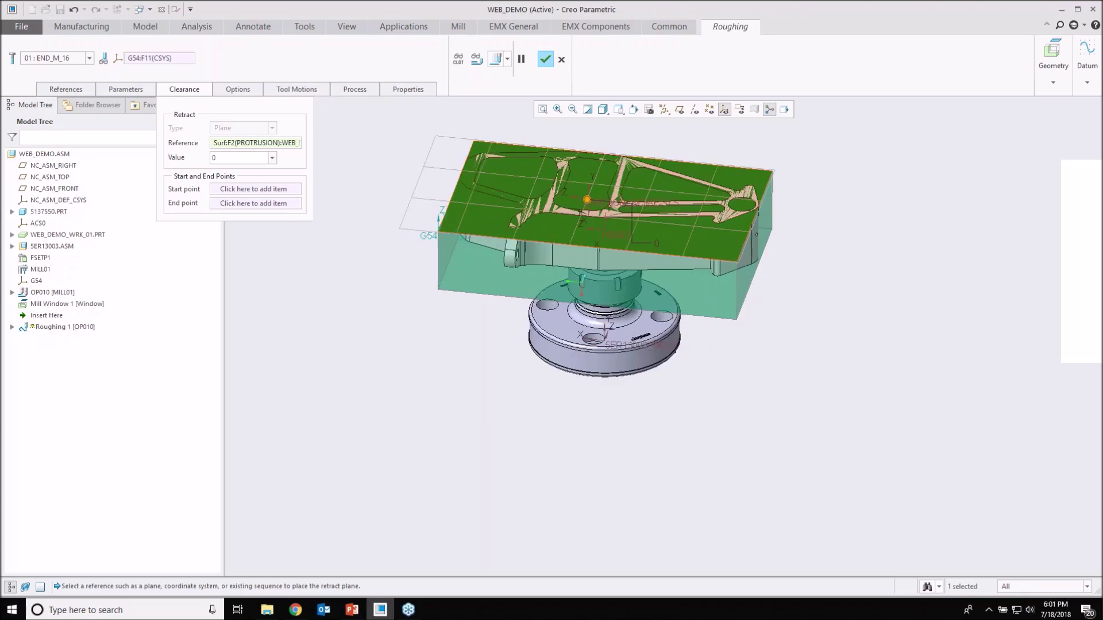
pyautogui.moveTo(587, 201); pyautogui.dragTo(587, 194)
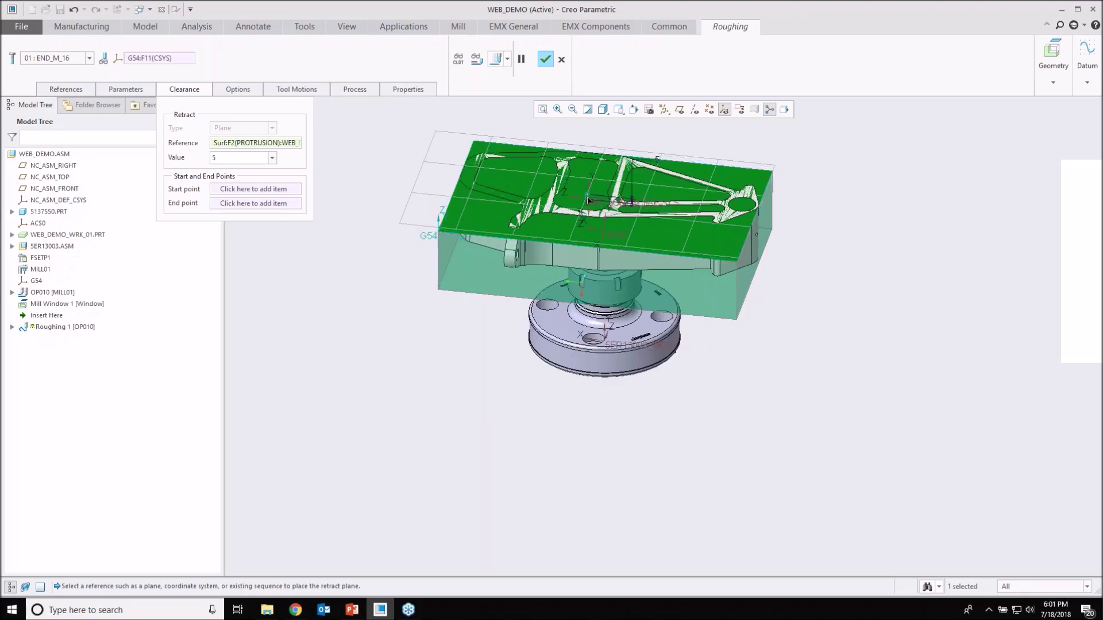
pyautogui.moveTo(586, 194); pyautogui.dragTo(664, 159, button='middle')
pyautogui.scroll(3, 664, 160)
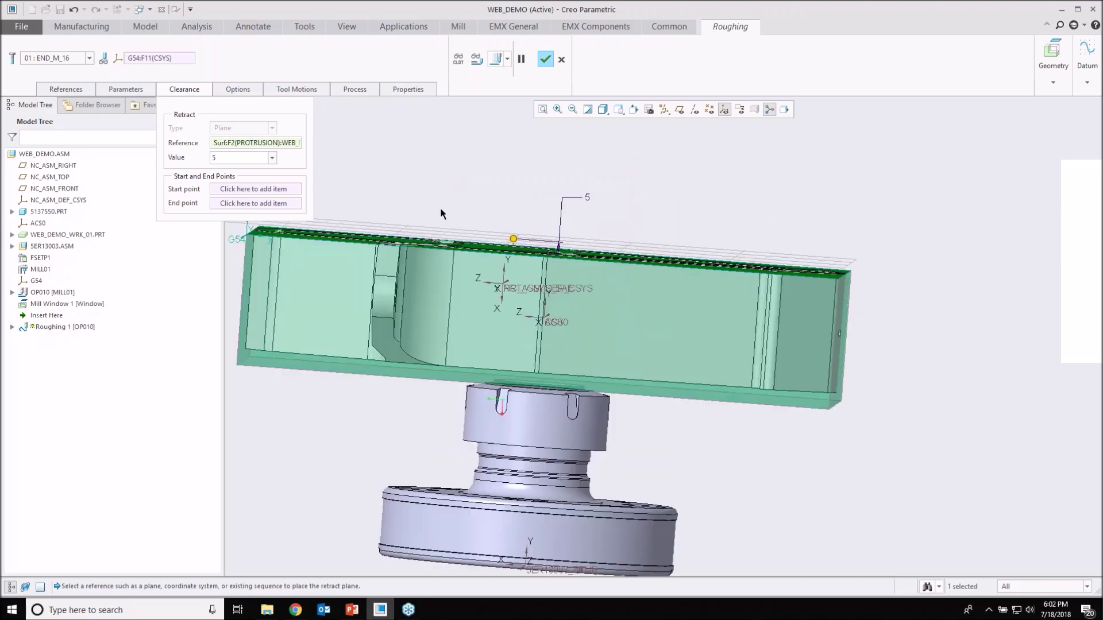
pyautogui.doubleClick(214, 157)
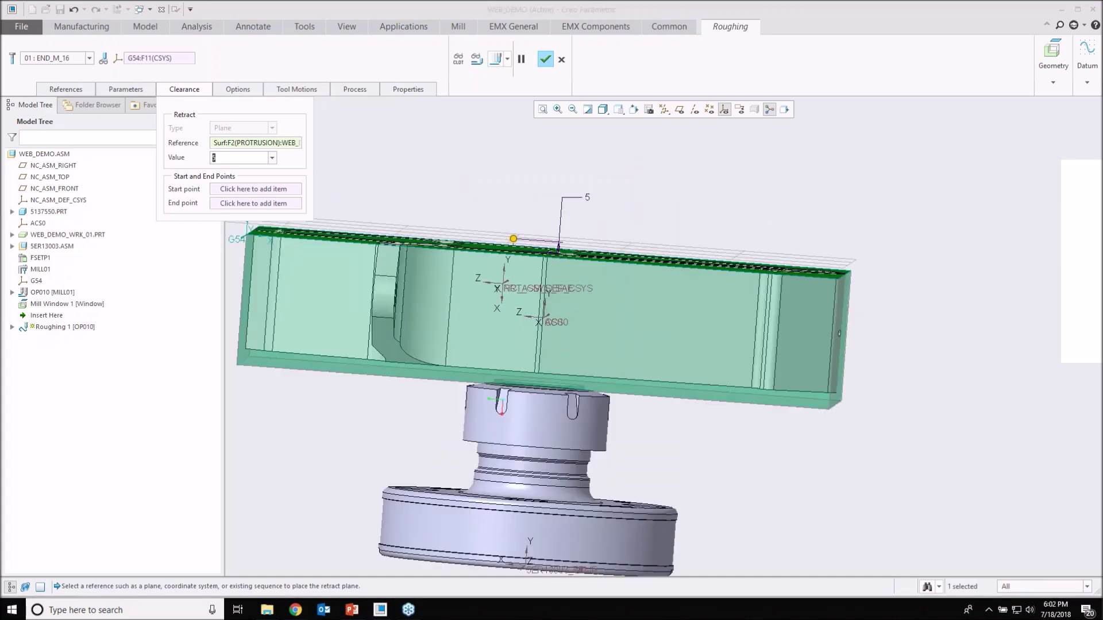
pyautogui.write('10')
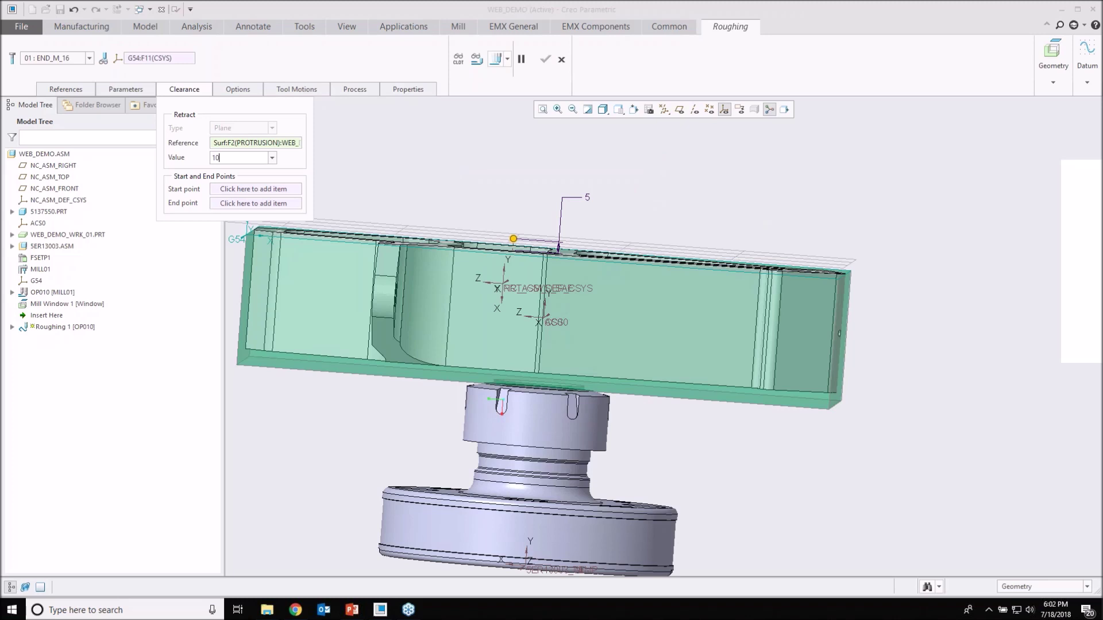
pyautogui.press('Return')
pyautogui.hotkey('ctrl', 'd')
pyautogui.moveTo(543, 240)
pyautogui.mouseDown(button='middle')
pyautogui.moveTo(541, 229)
pyautogui.moveTo(544, 244)
pyautogui.mouseUp(button='middle')
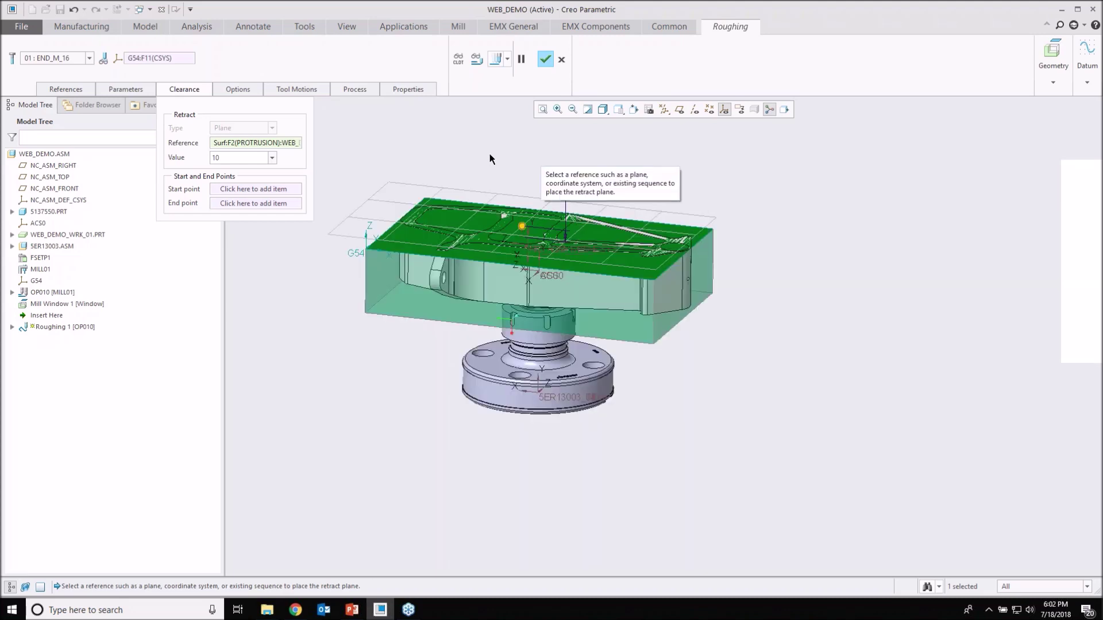
# - Open the full parameter editor for the roughing sequence, list all parameters and filter them to the Feeds and Speeds category
pyautogui.click(132, 90)
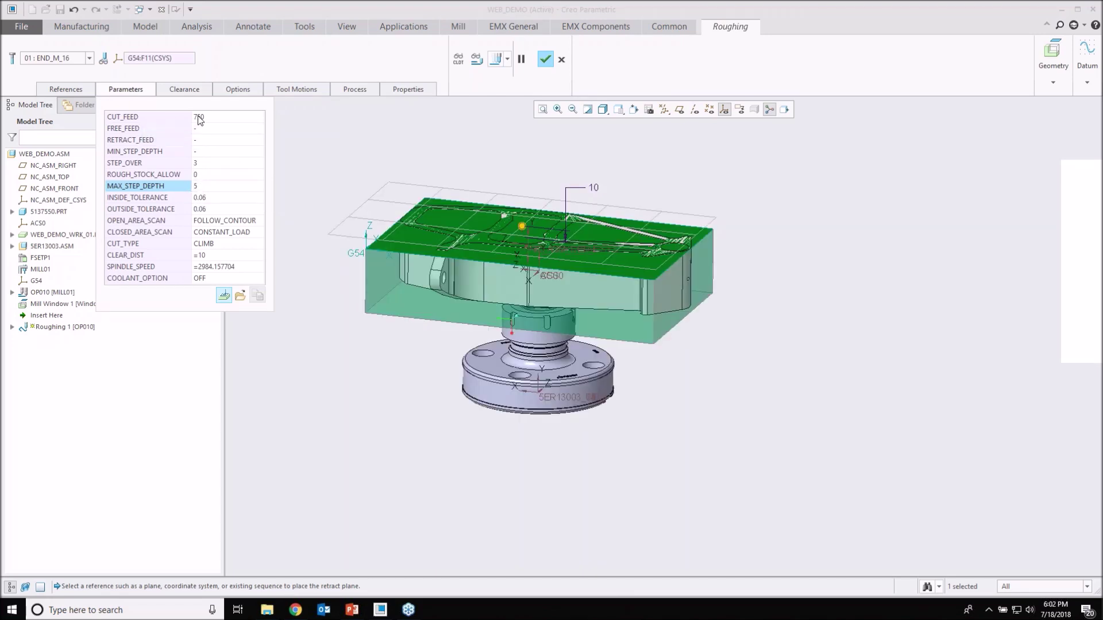
pyautogui.click(224, 296)
pyautogui.moveTo(940, 71); pyautogui.dragTo(861, 67)
pyautogui.moveTo(984, 193); pyautogui.dragTo(992, 154)
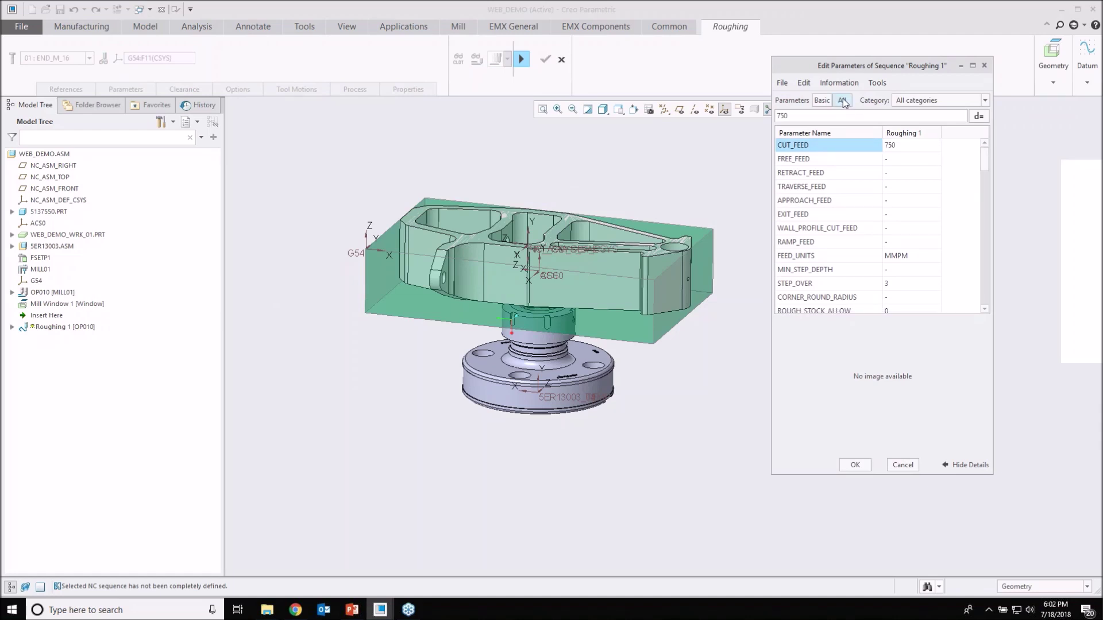
pyautogui.click(985, 102)
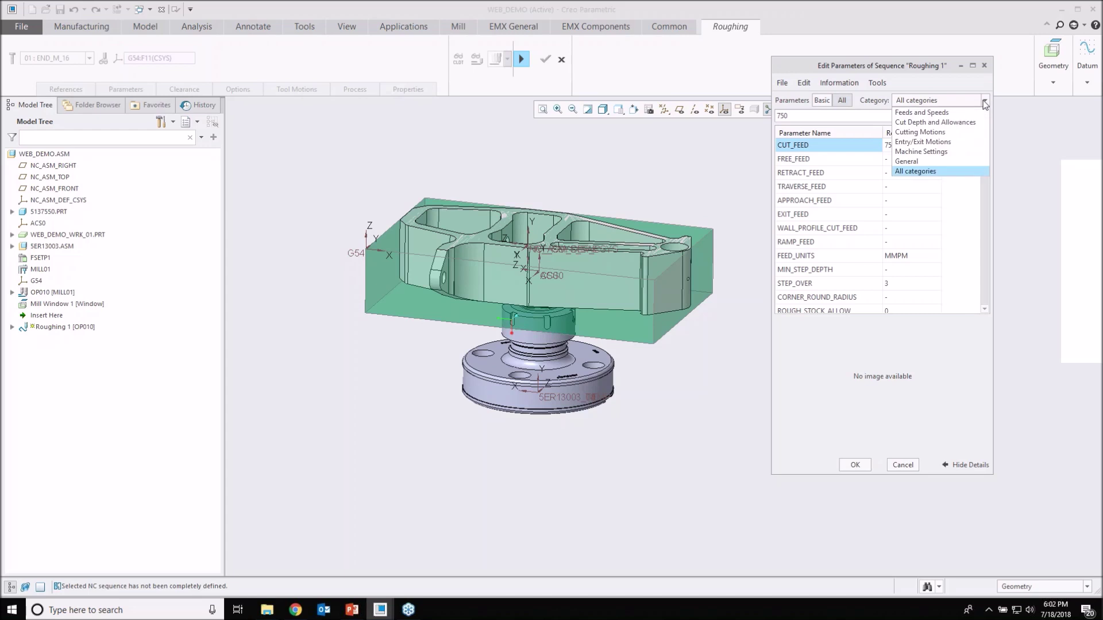
pyautogui.click(920, 112)
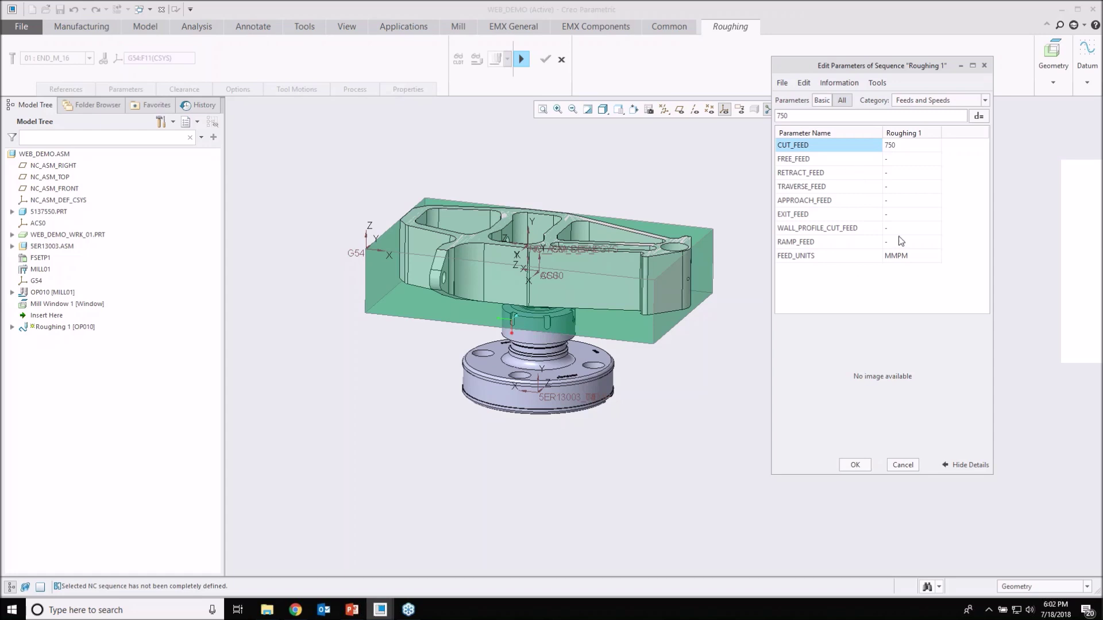
# - Set ROUGH_STOCK_ALLOW to 2 among the Cut Depth and Allowances parameters
pyautogui.click(968, 100)
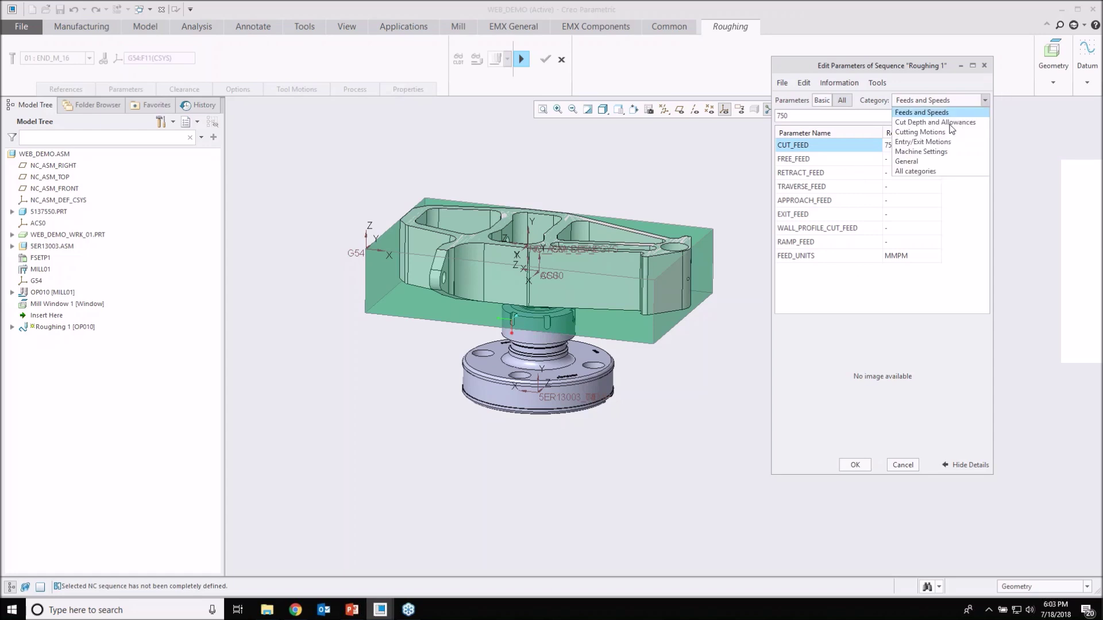
pyautogui.click(951, 122)
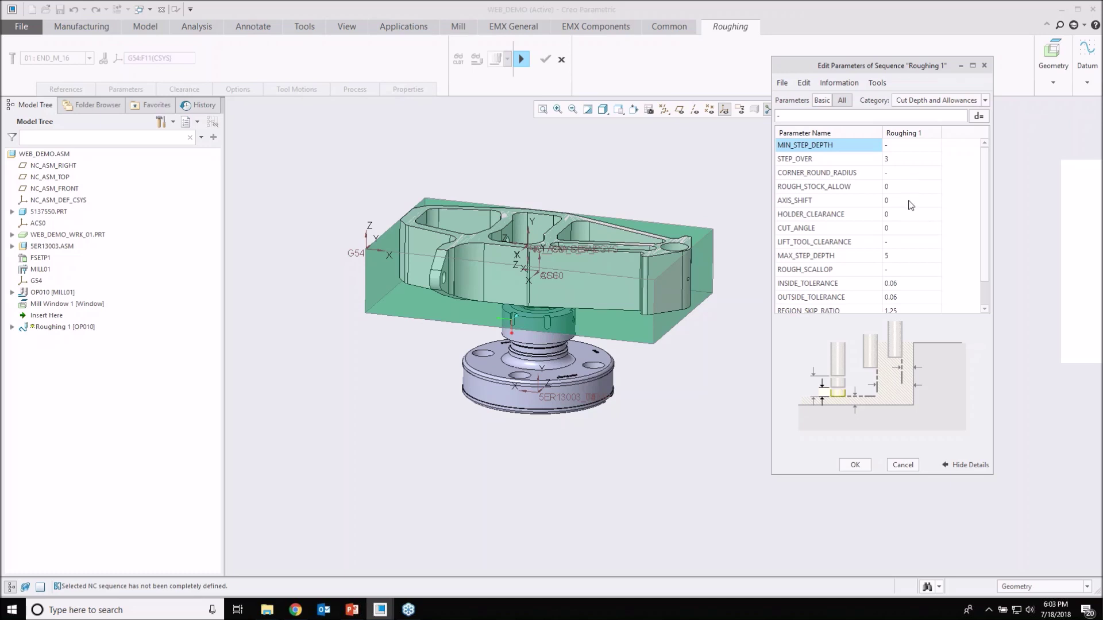
pyautogui.click(864, 187)
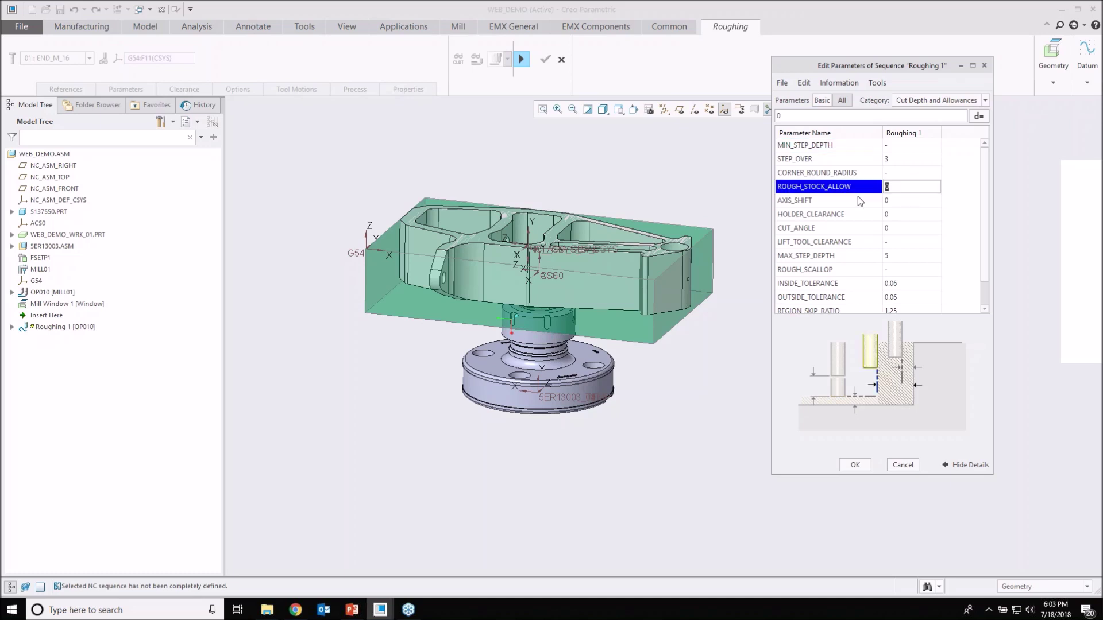
pyautogui.write('2')
pyautogui.click(898, 201)
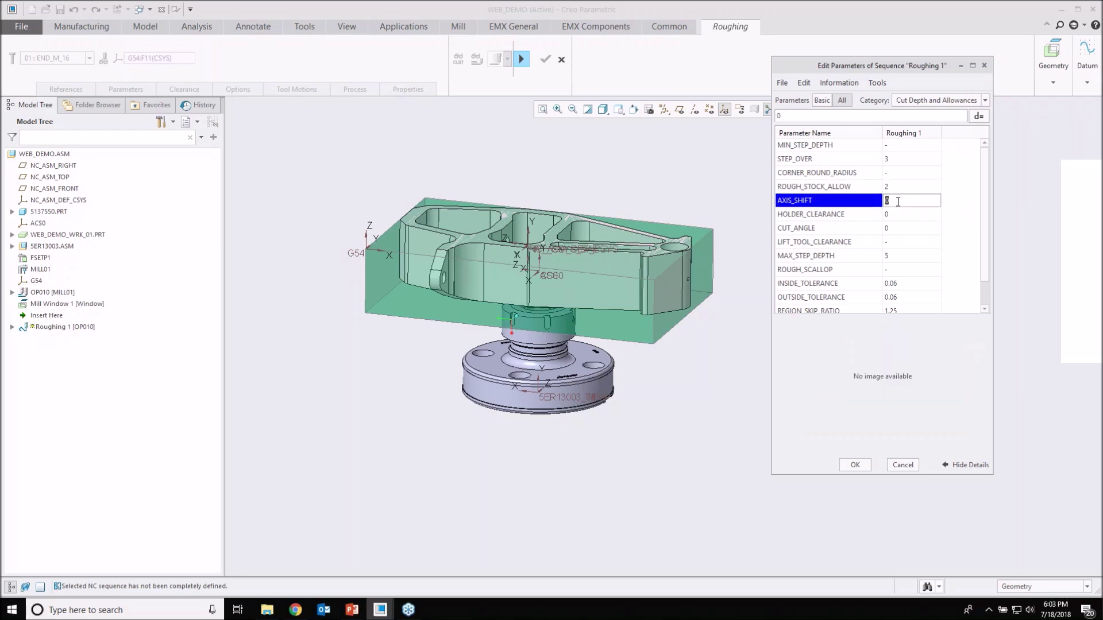
pyautogui.scroll(-1, 916, 203)
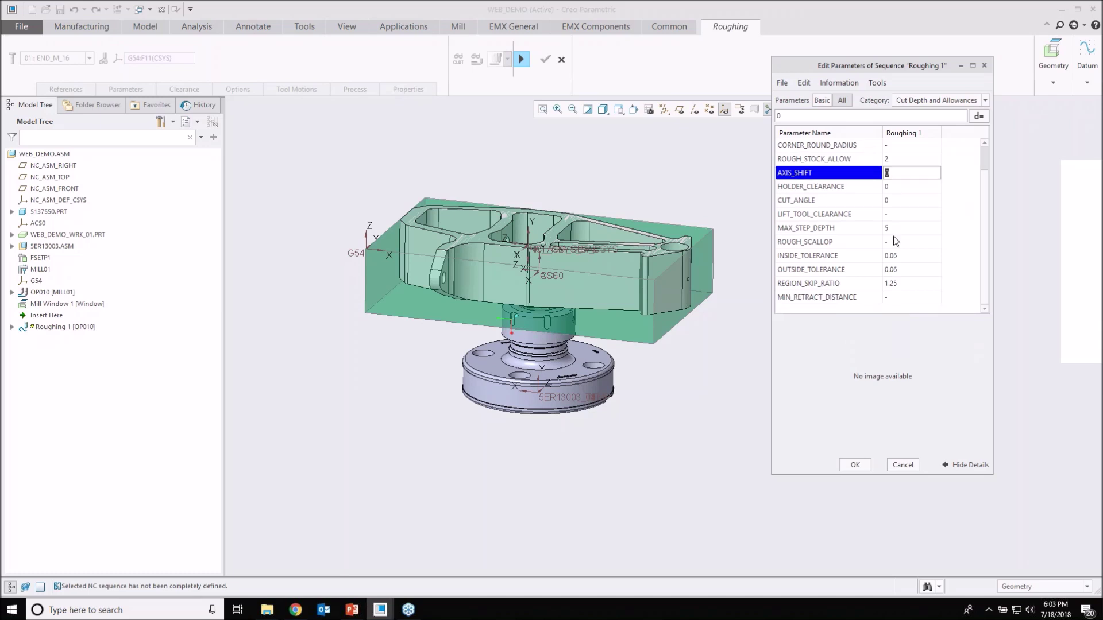
pyautogui.scroll(1, 917, 207)
# - Set OPEN_AREA_SCAN to CONSTANT_LOAD among the Cutting Motions parameters
pyautogui.click(985, 100)
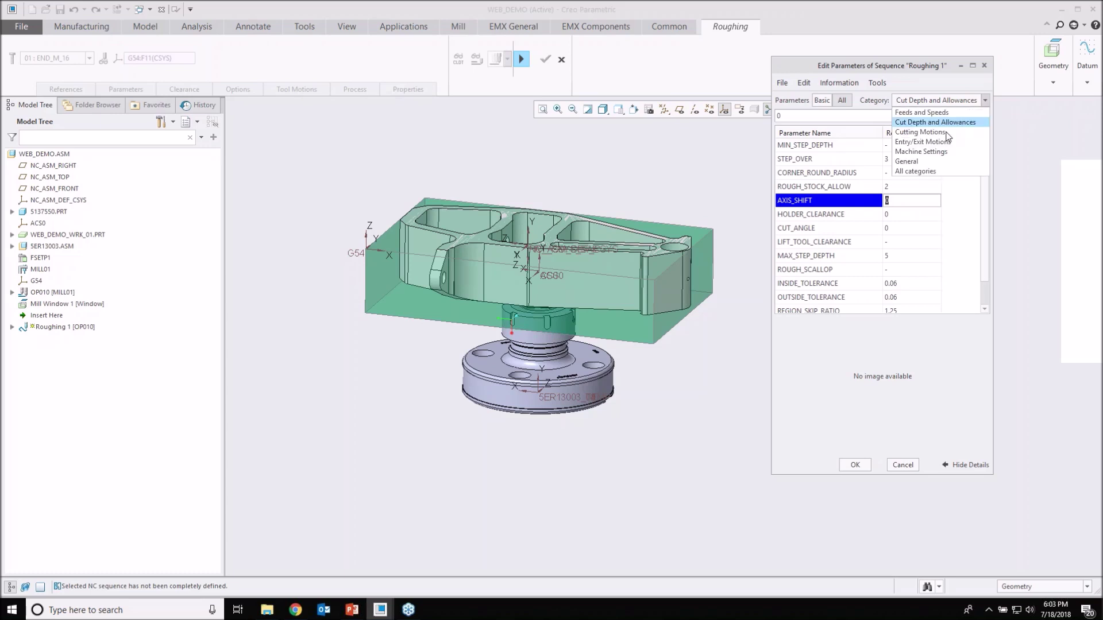
pyautogui.click(946, 132)
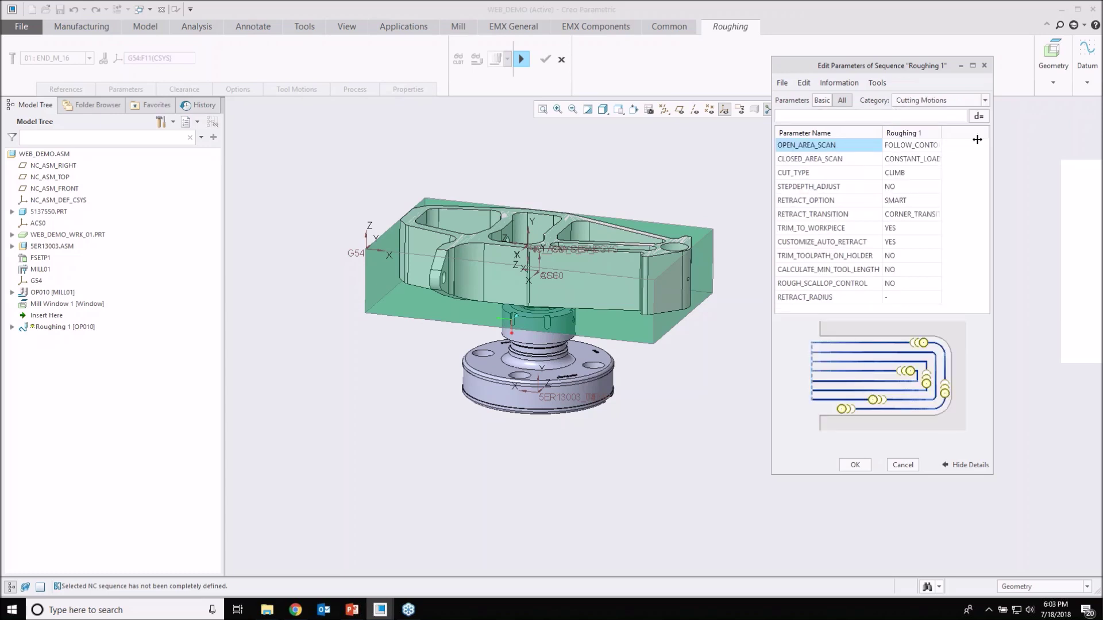
pyautogui.click(971, 147)
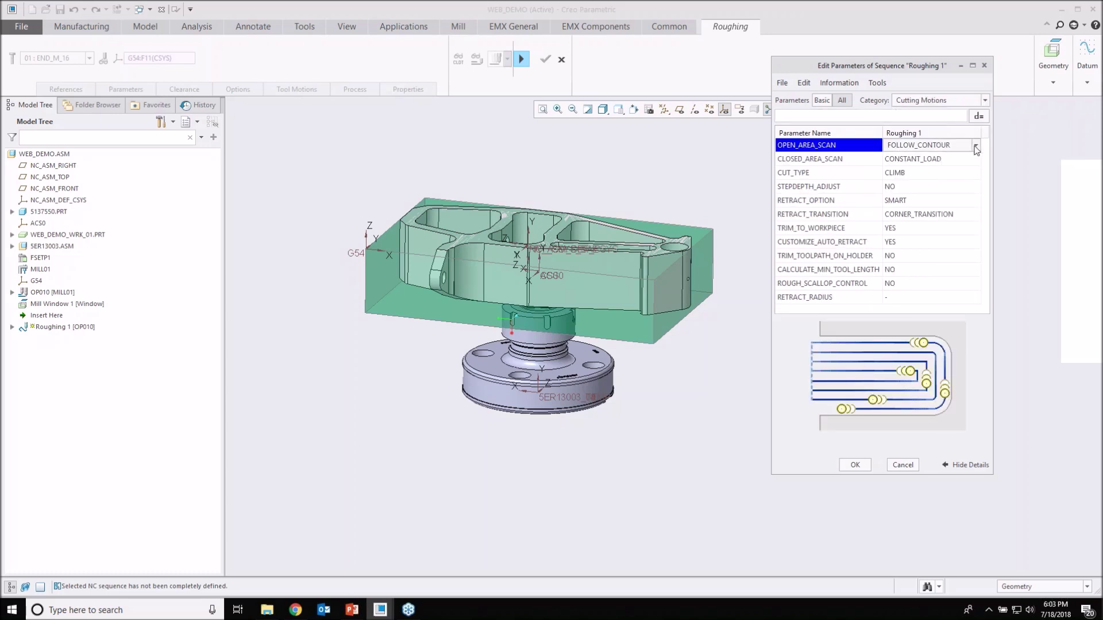
pyautogui.click(974, 146)
pyautogui.click(941, 158)
pyautogui.click(942, 160)
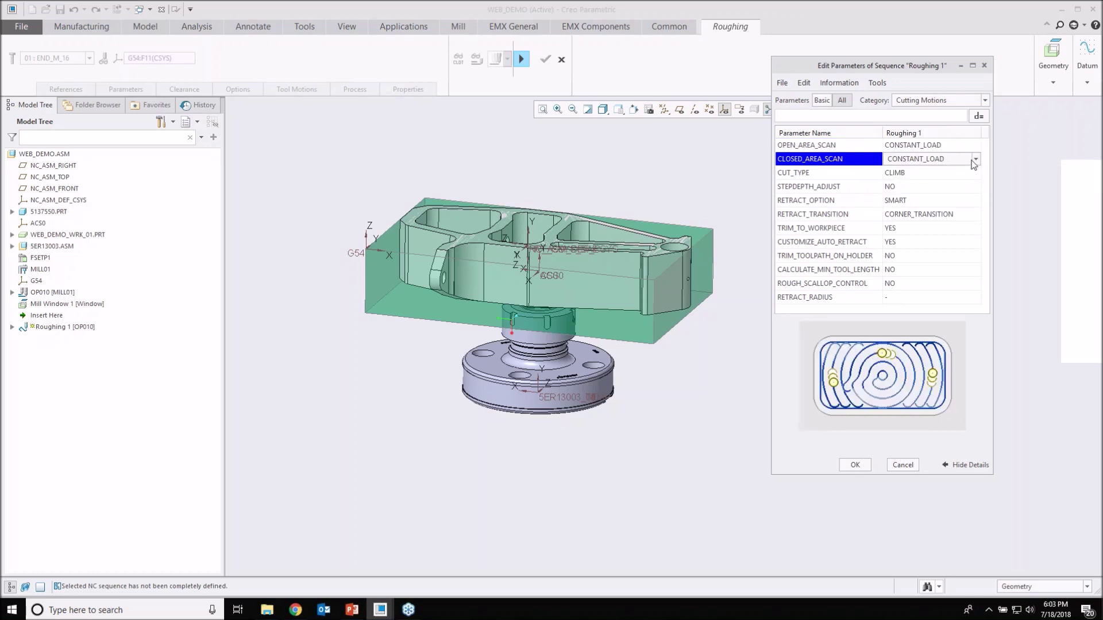
pyautogui.click(974, 145)
pyautogui.click(974, 145)
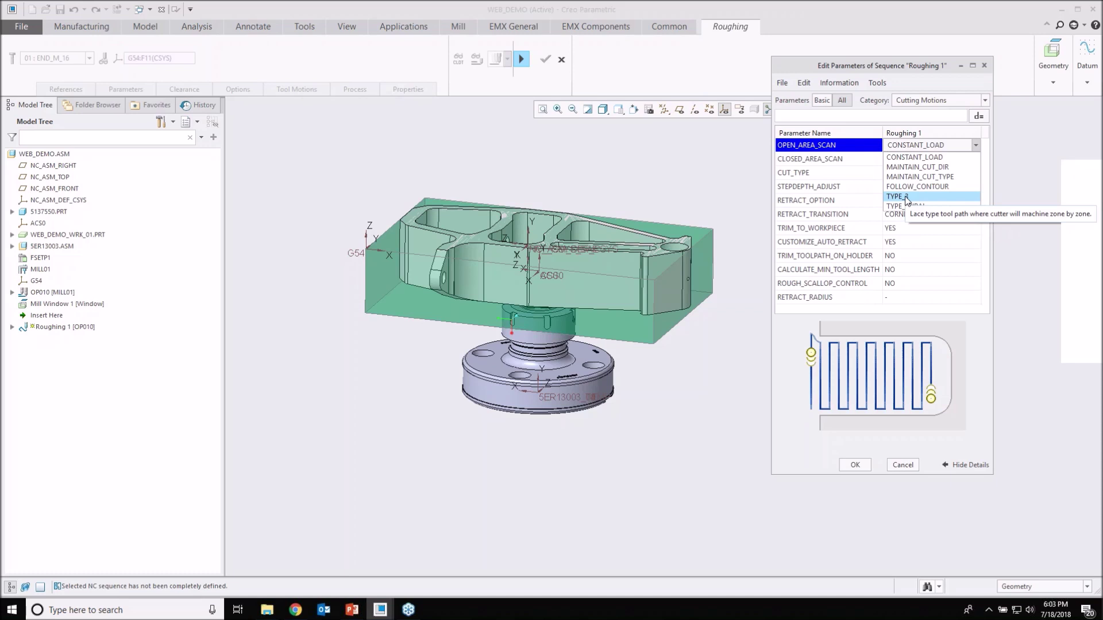
pyautogui.click(914, 157)
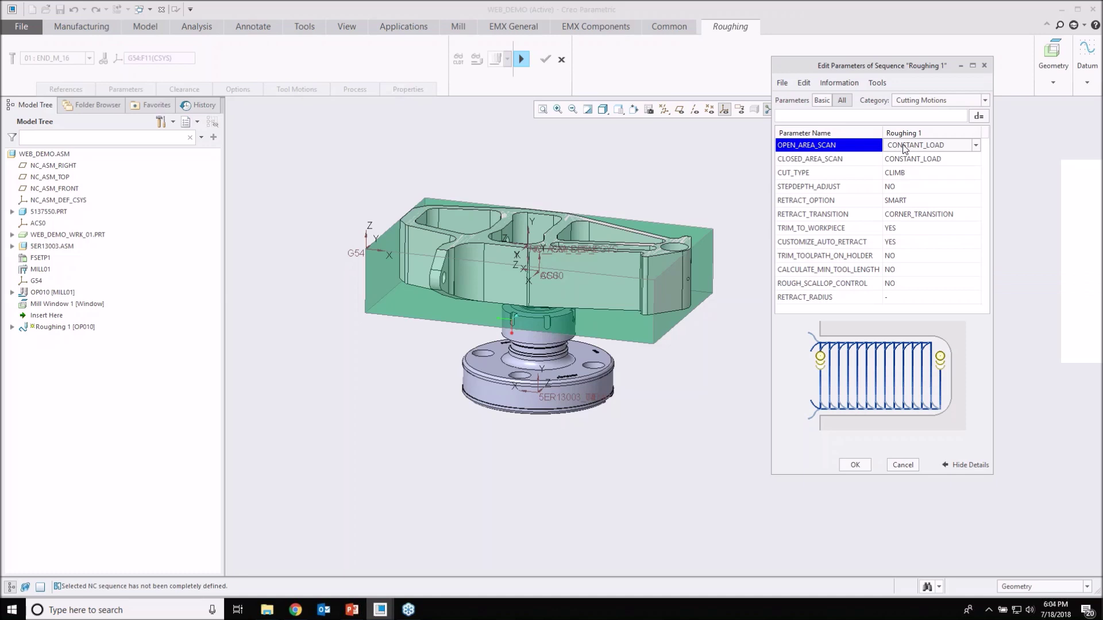
# - Review the Entry/Exit Motions parameters and accept the edited parameters of the roughing sequence
pyautogui.click(985, 101)
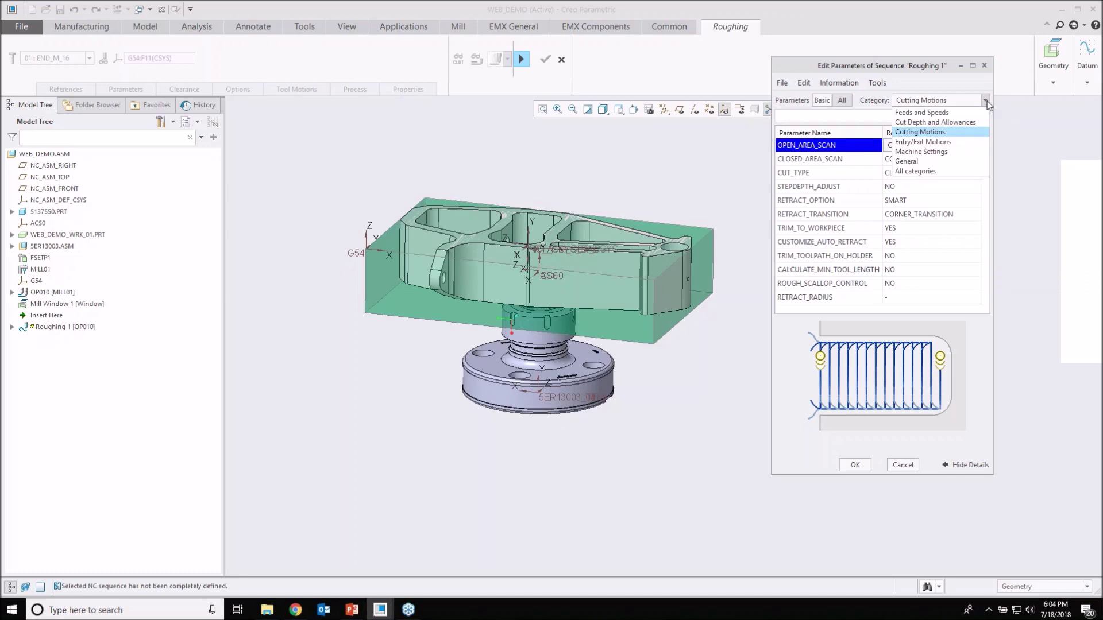
pyautogui.click(942, 142)
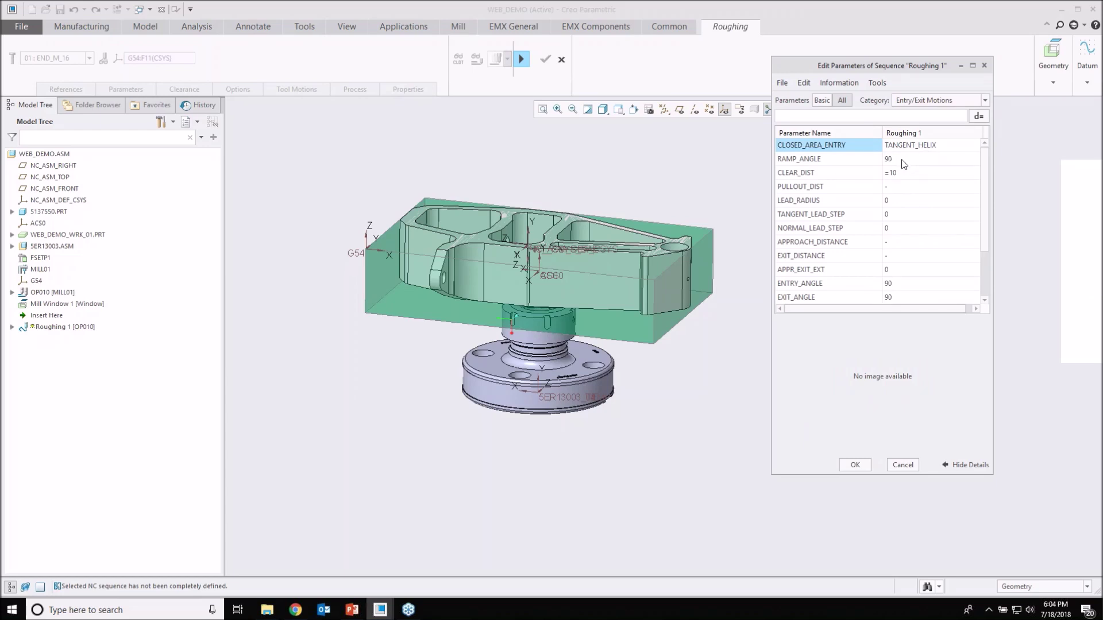
pyautogui.moveTo(909, 185)
pyautogui.scroll(-1, 912, 192)
pyautogui.scroll(-1, 909, 185)
pyautogui.moveTo(985, 229); pyautogui.dragTo(984, 173)
pyautogui.click(782, 82)
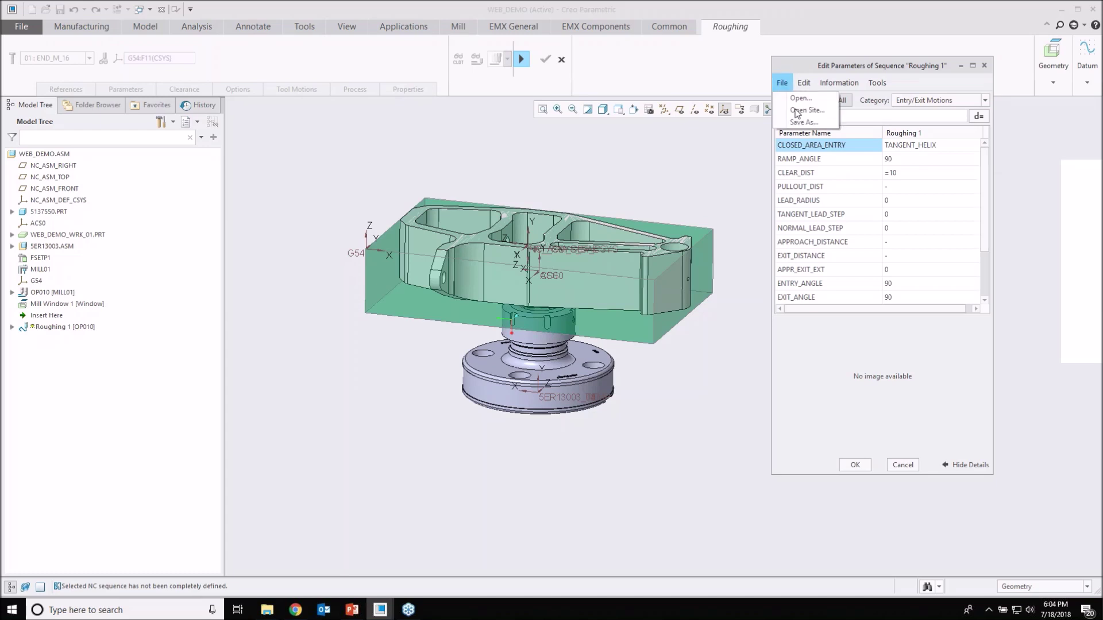
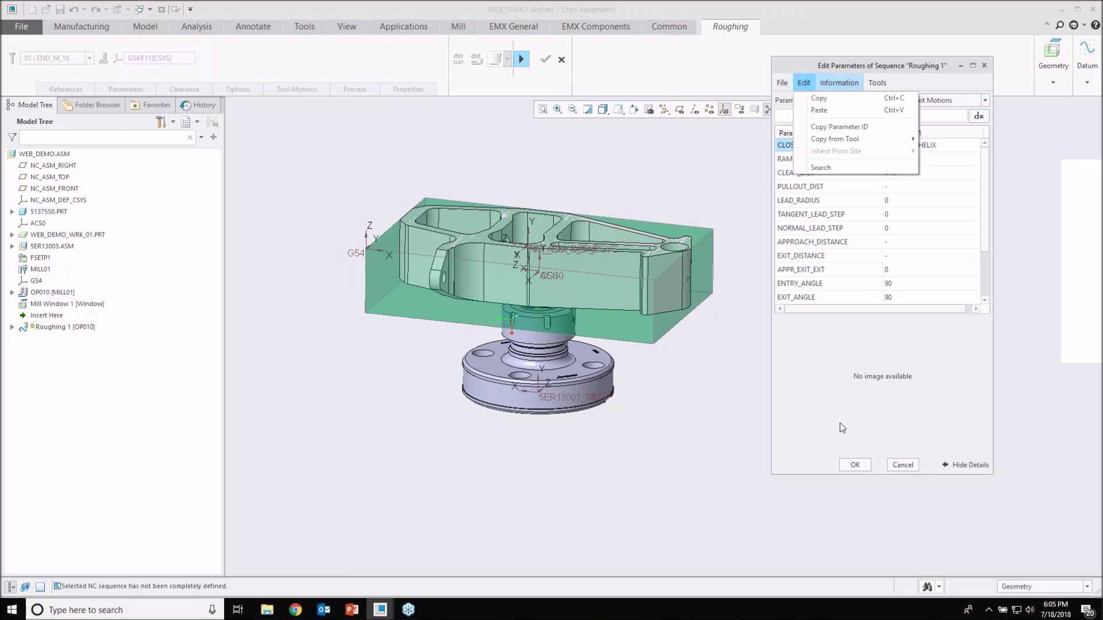
pyautogui.click(852, 466)
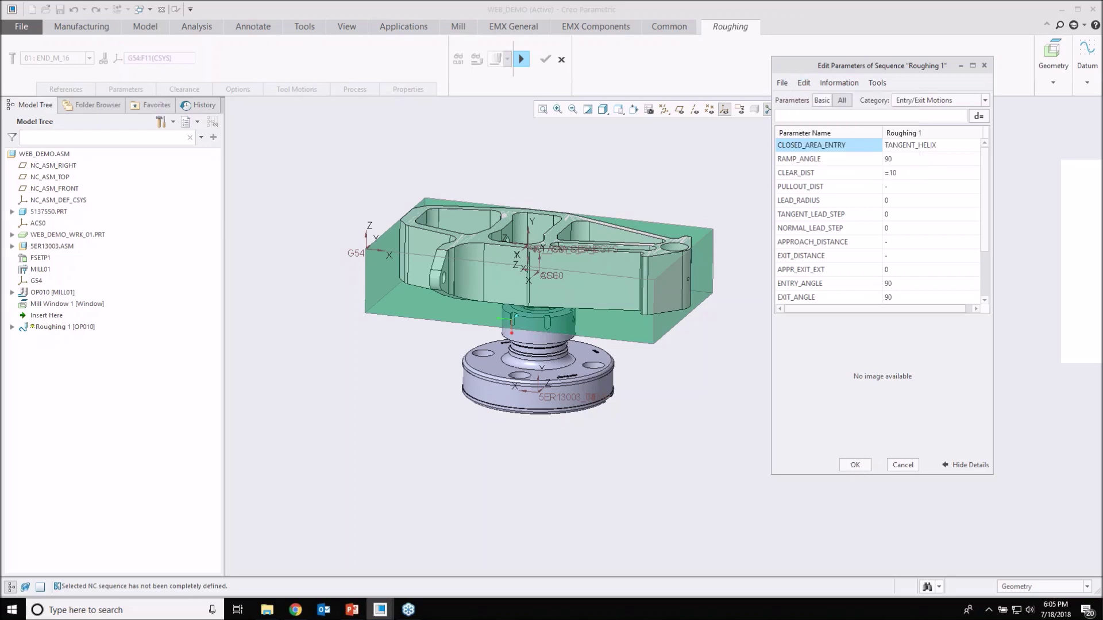
pyautogui.click(852, 465)
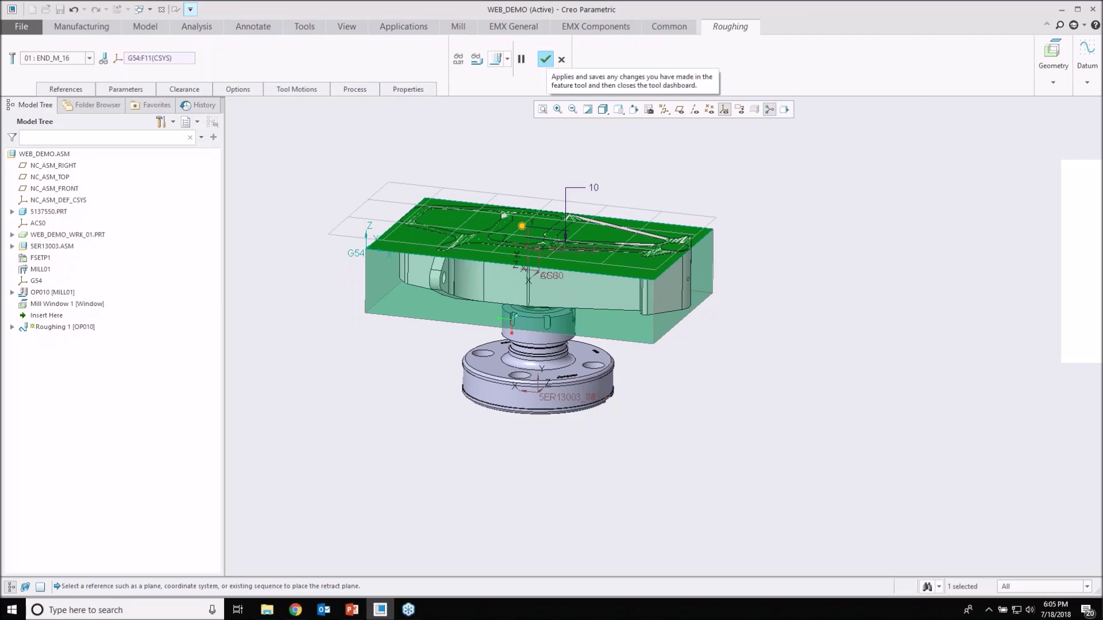
# - Play the roughing tool path at close to the slowest display speed and inspect the cutter's motion around the part
pyautogui.click(496, 65)
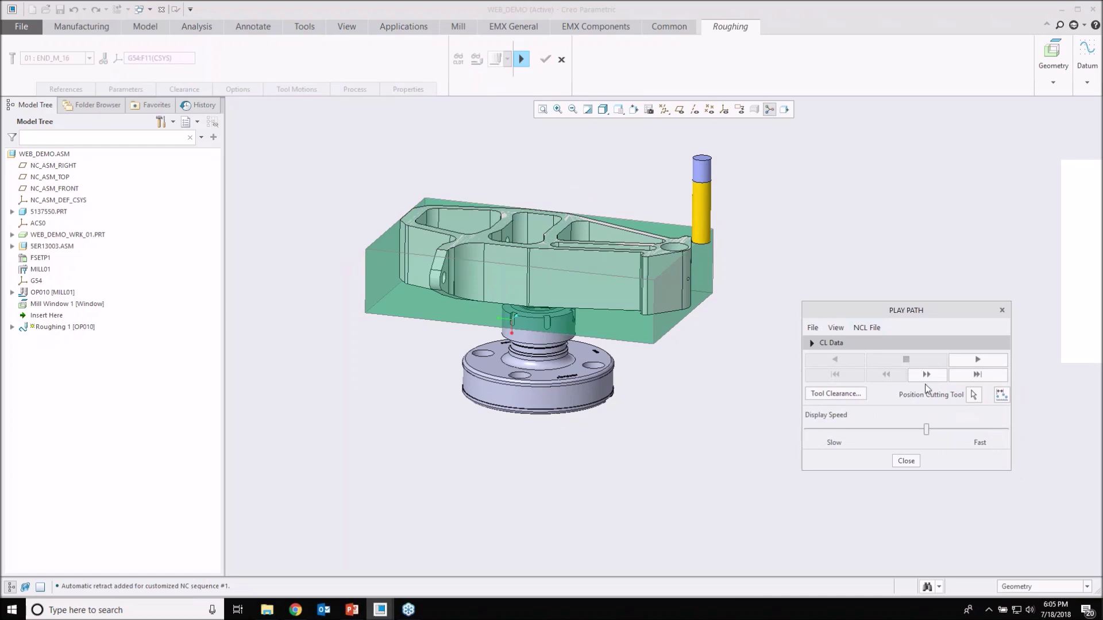
pyautogui.moveTo(926, 430); pyautogui.dragTo(833, 431)
pyautogui.moveTo(832, 430); pyautogui.dragTo(812, 431)
pyautogui.click(966, 362)
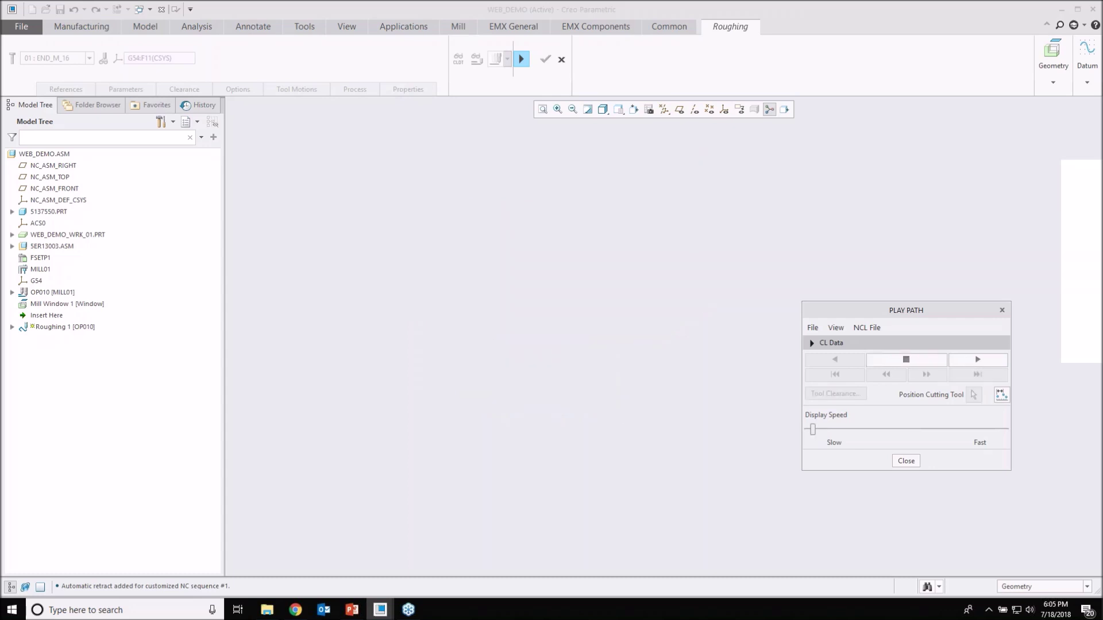
pyautogui.scroll(5, 663, 323)
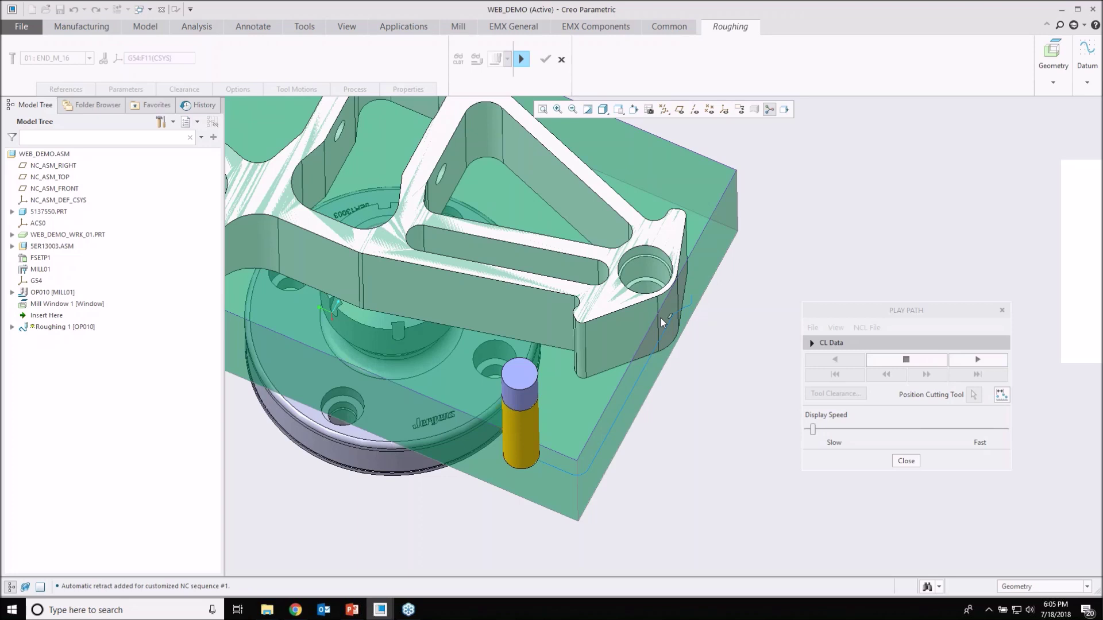
pyautogui.scroll(-5, 663, 323)
pyautogui.moveTo(663, 322); pyautogui.dragTo(673, 297, button='middle')
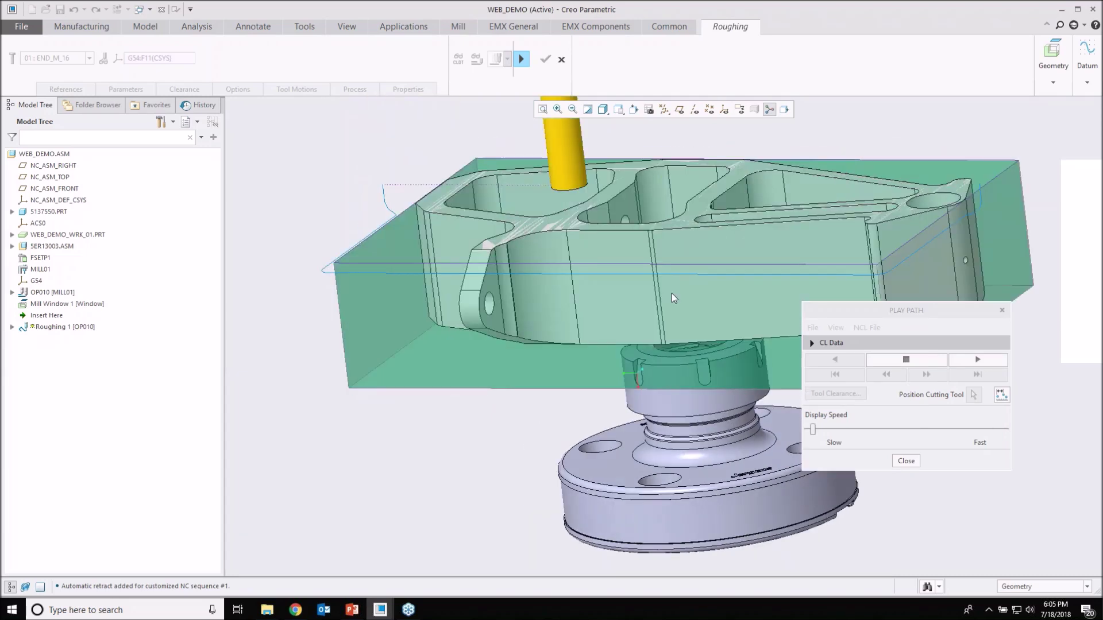
pyautogui.scroll(3, 612, 278)
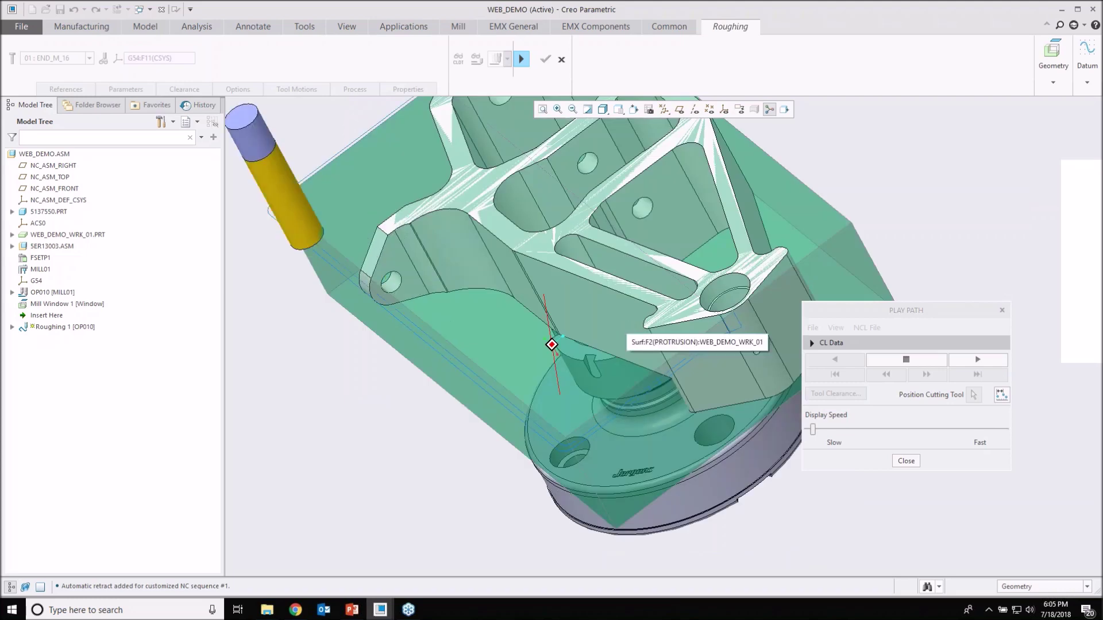
pyautogui.hotkey('ctrl', 'd')
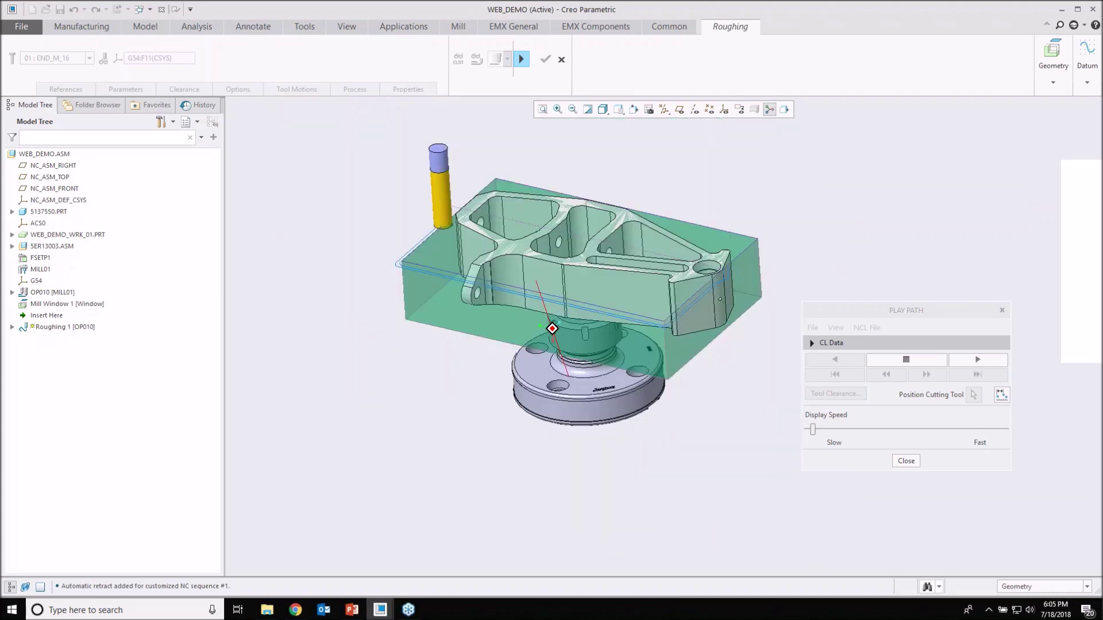
# - Raise the tool path playback's display speed to slightly below the middle of its range
pyautogui.click(856, 429)
pyautogui.click(855, 430)
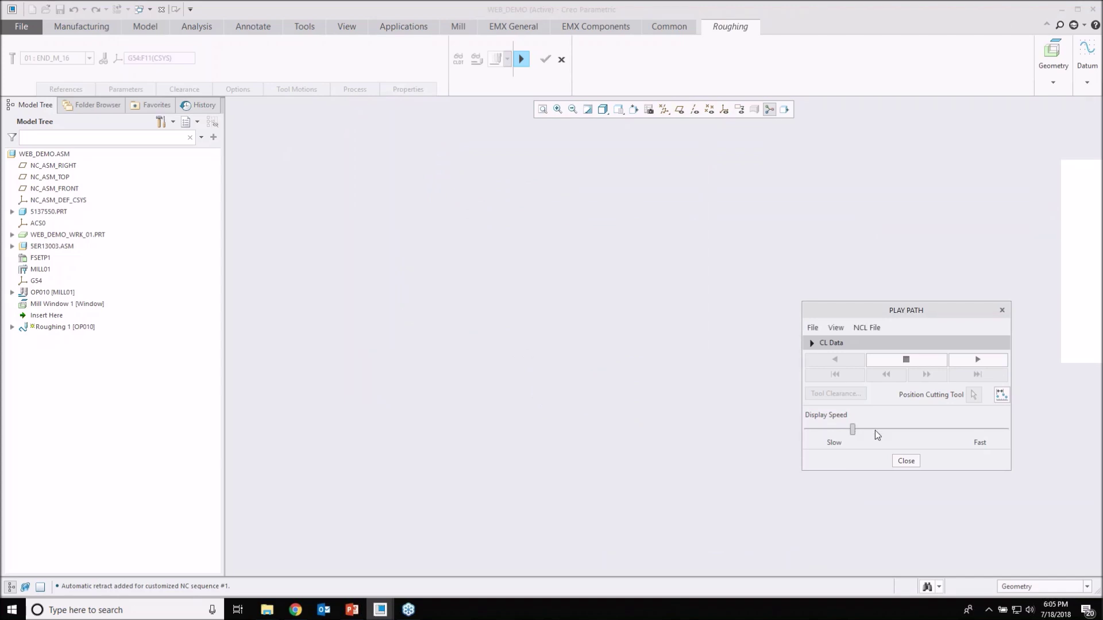
pyautogui.click(877, 435)
pyautogui.click(883, 435)
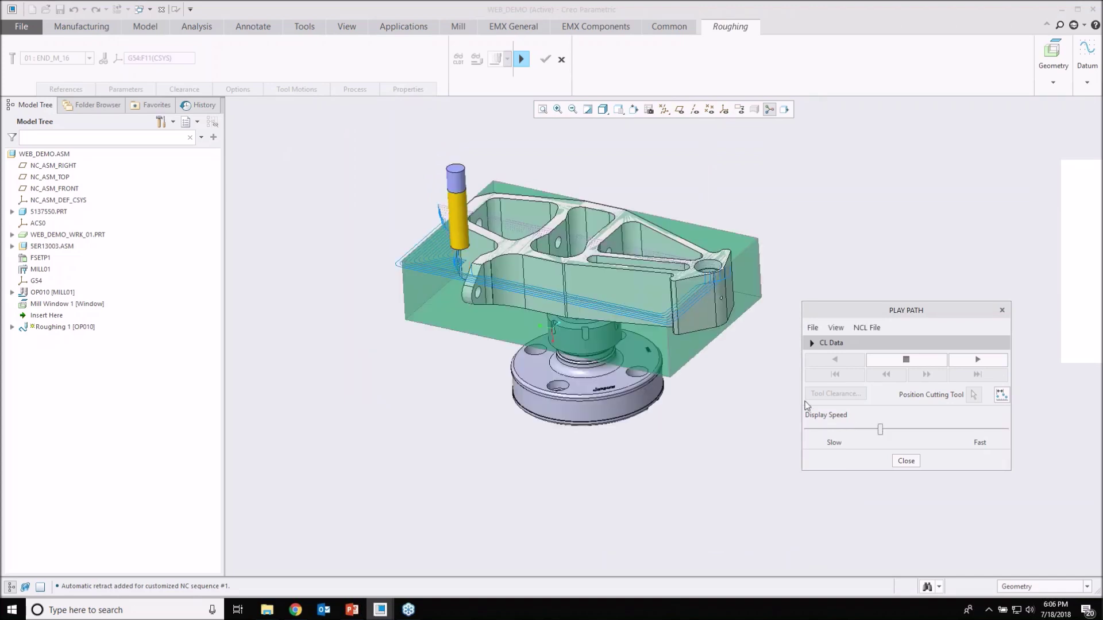
# - Raise the tool path playback's display speed to slightly above the middle of its range
pyautogui.click(885, 432)
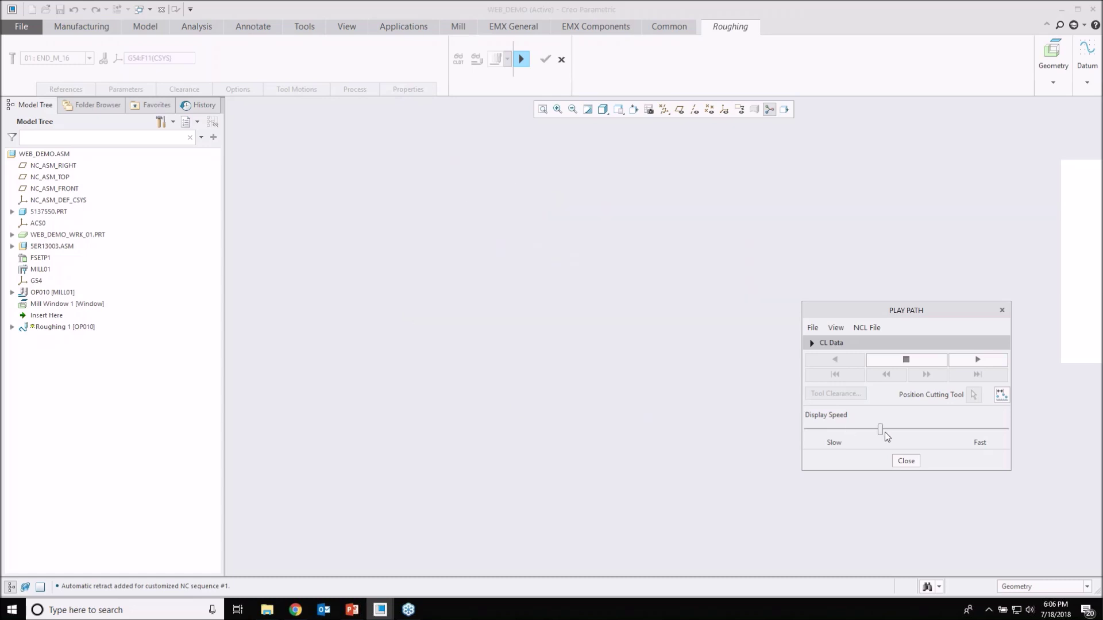
pyautogui.moveTo(887, 432); pyautogui.dragTo(893, 432)
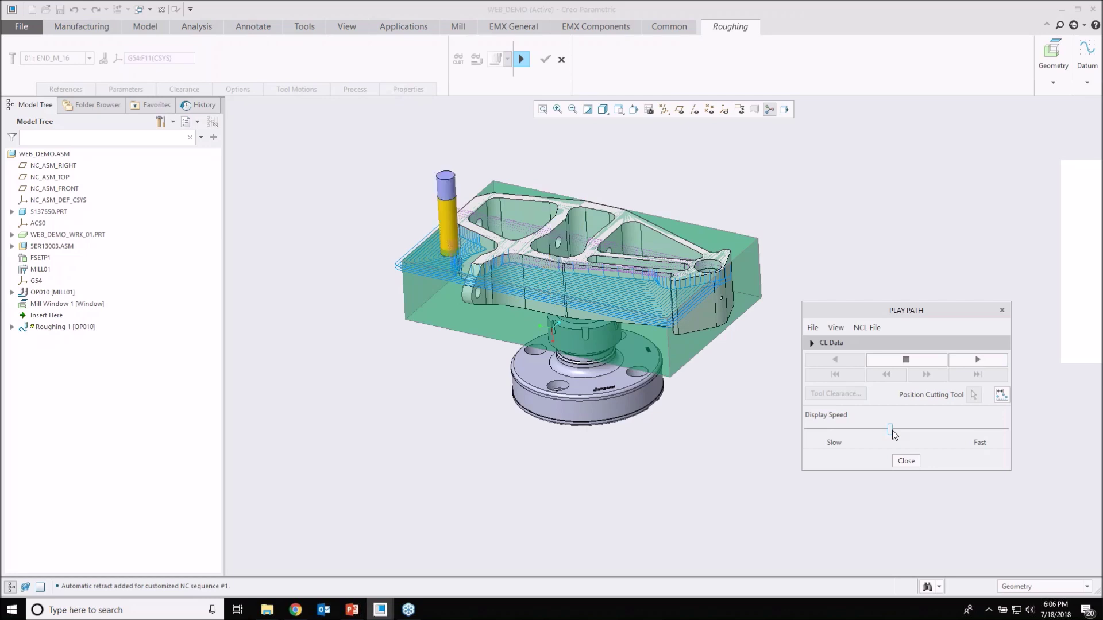
pyautogui.moveTo(892, 431); pyautogui.dragTo(930, 431)
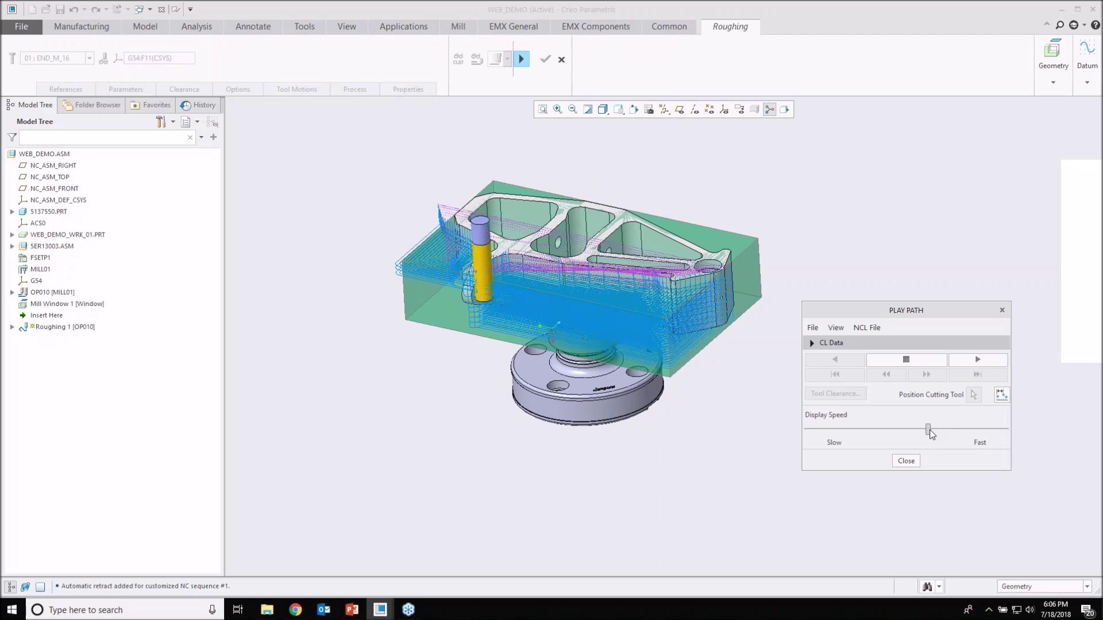
# - Inspect the completed constant-load roughing tool path from several angles, including the side, and close the playback
pyautogui.moveTo(713, 353); pyautogui.dragTo(711, 355, button='middle')
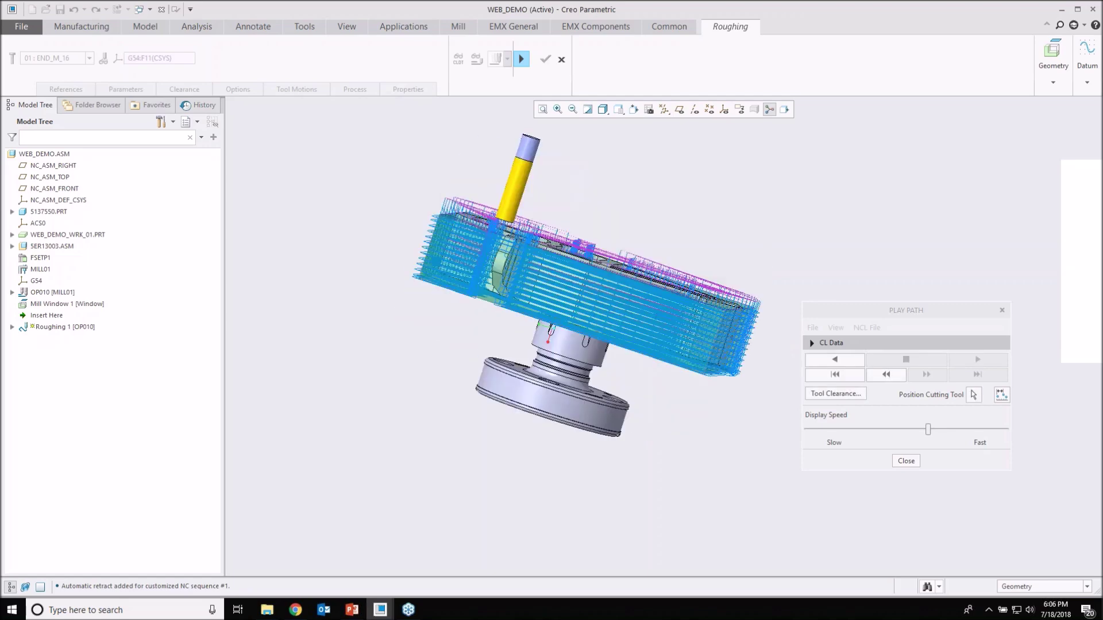
pyautogui.scroll(-3, 480, 287)
pyautogui.moveTo(479, 287); pyautogui.dragTo(455, 300, button='middle')
pyautogui.scroll(1, 454, 300)
pyautogui.scroll(3, 505, 347)
pyautogui.click(902, 461)
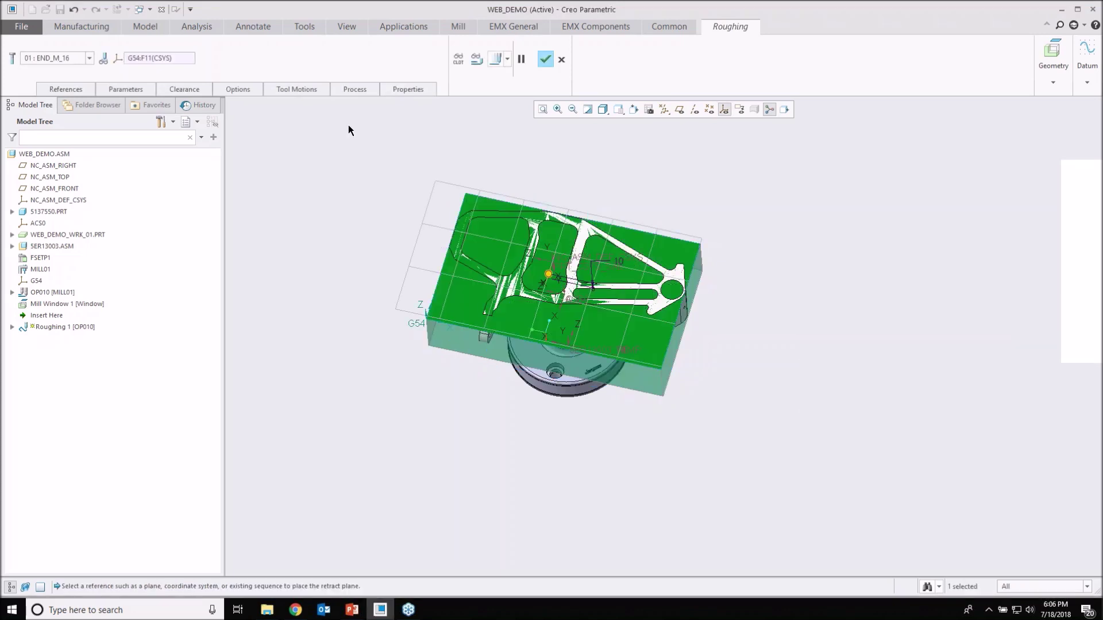
# - Set OPEN_AREA_SCAN to MAINTAIN_CUT_DIR in the roughing sequence's parameters
pyautogui.click(125, 89)
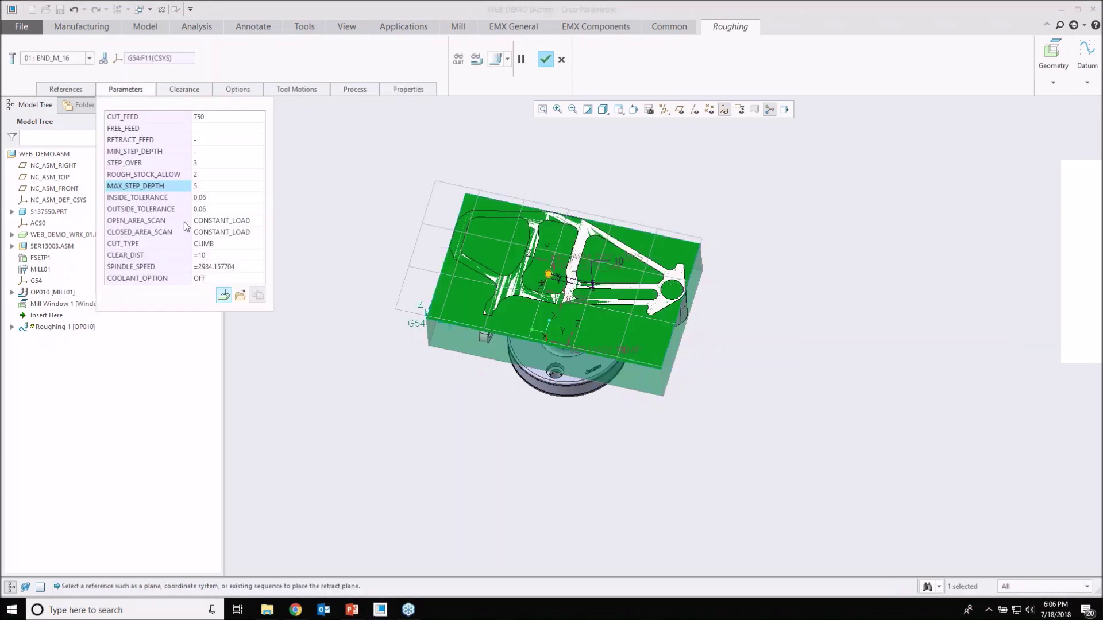
pyautogui.click(215, 222)
pyautogui.click(259, 223)
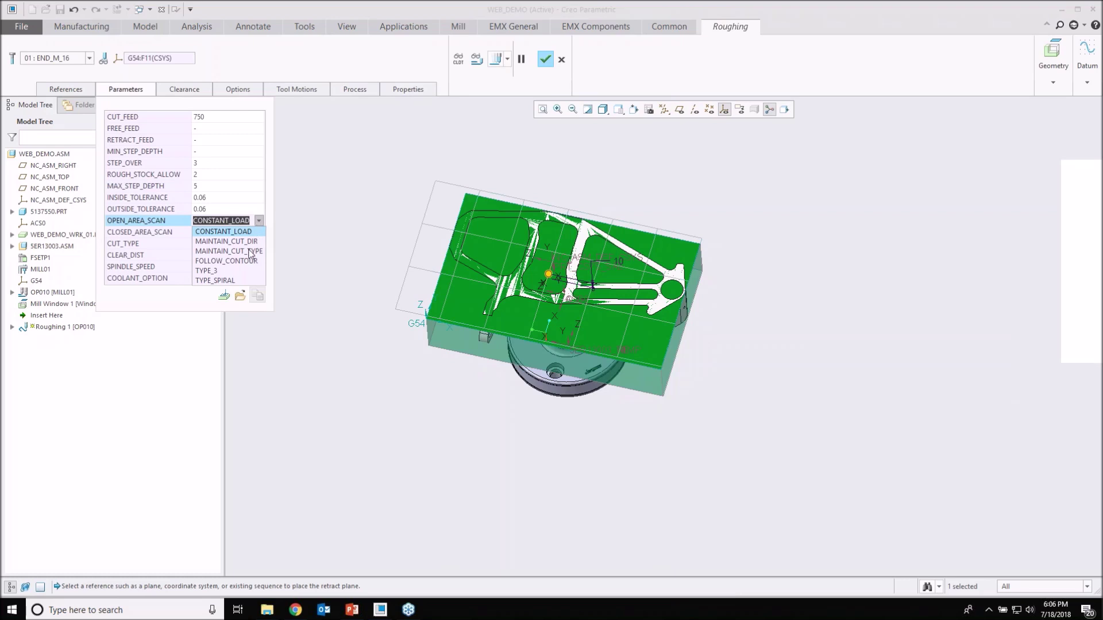
pyautogui.click(226, 241)
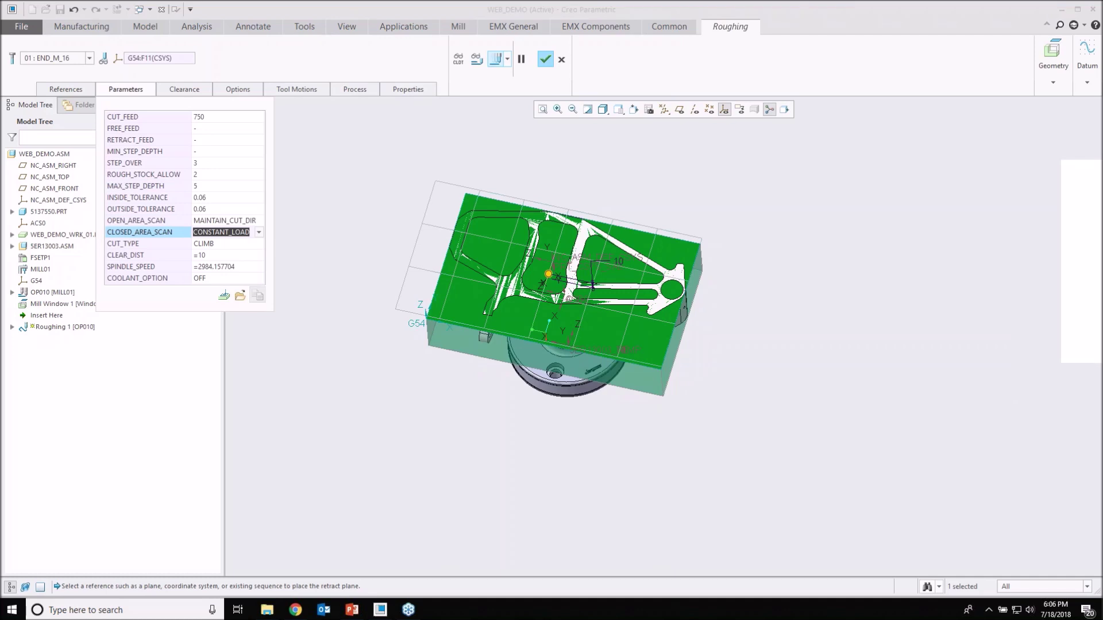
# - Play the recalculated roughing tool path, inspect its passes from the side and from above, and close the playback
pyautogui.click(495, 59)
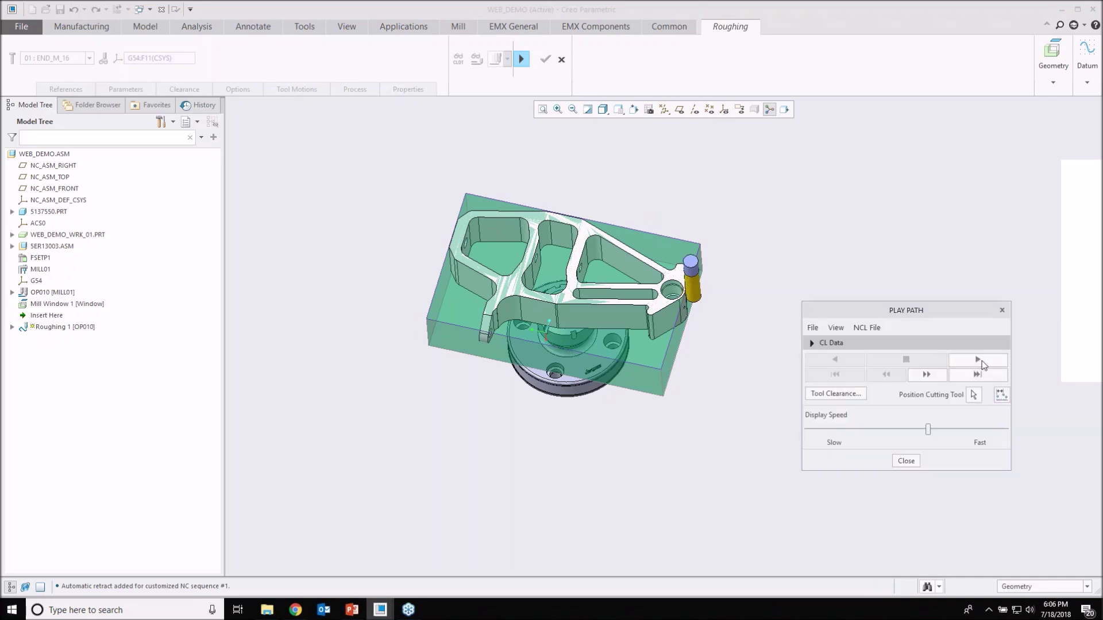
pyautogui.click(978, 360)
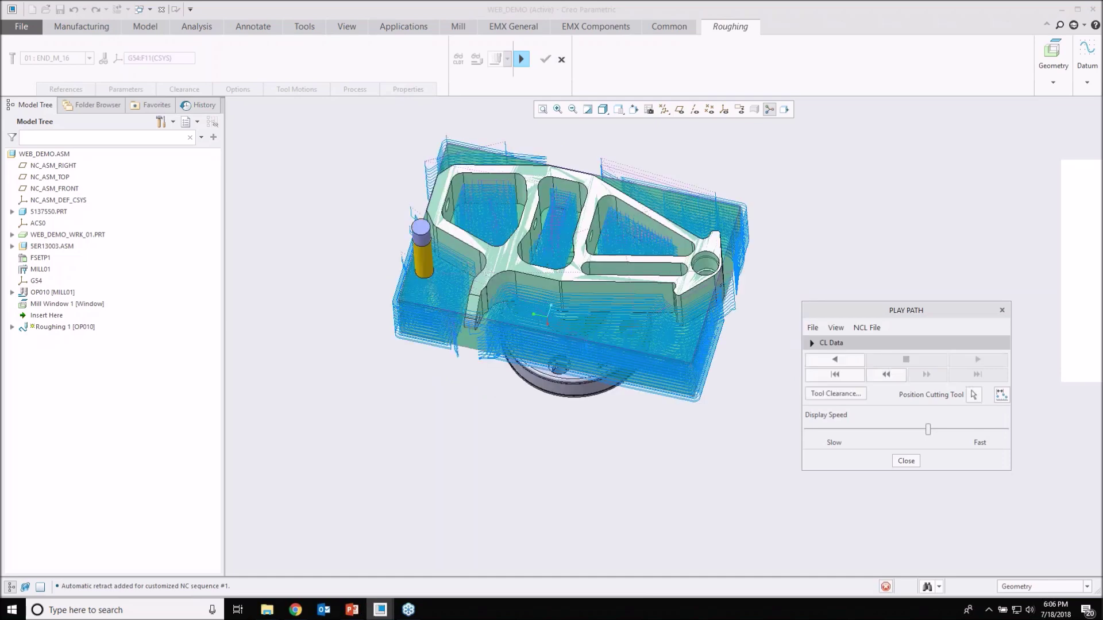
pyautogui.moveTo(469, 201); pyautogui.dragTo(467, 135, button='middle')
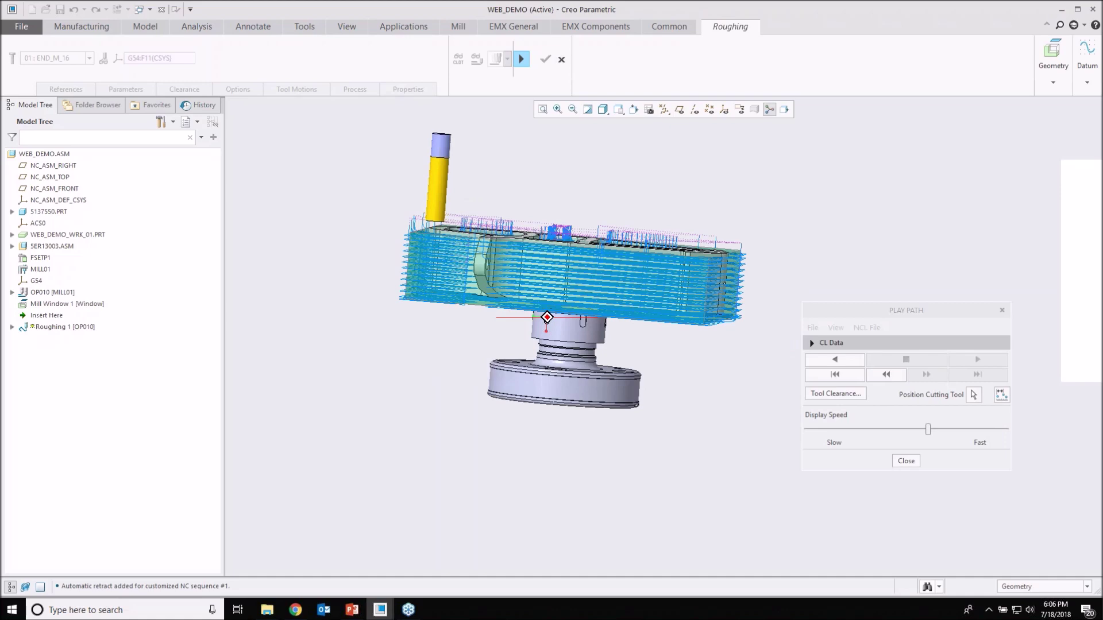
pyautogui.scroll(3, 462, 268)
pyautogui.moveTo(462, 269); pyautogui.dragTo(453, 324, button='middle')
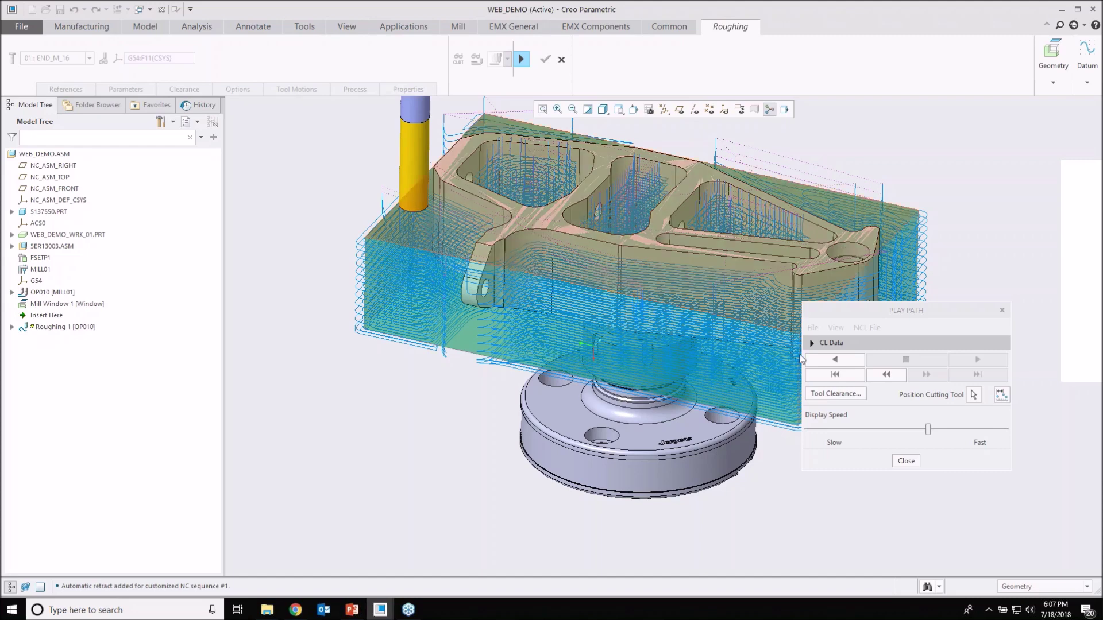
pyautogui.click(906, 462)
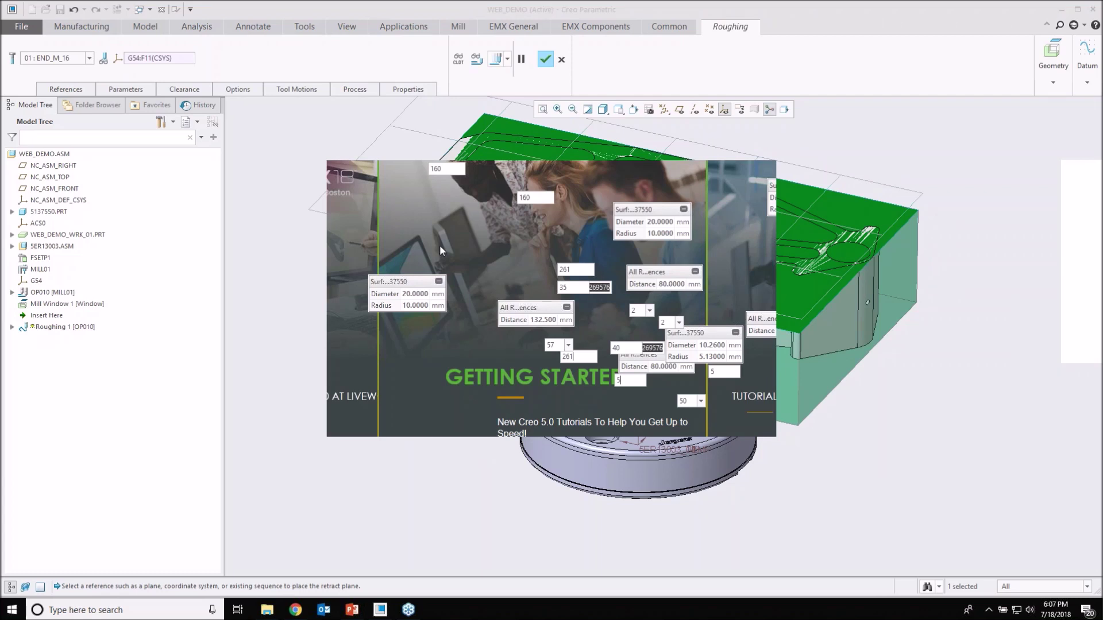
# - Accept the roughing sequence and finish its definition
pyautogui.click(747, 189)
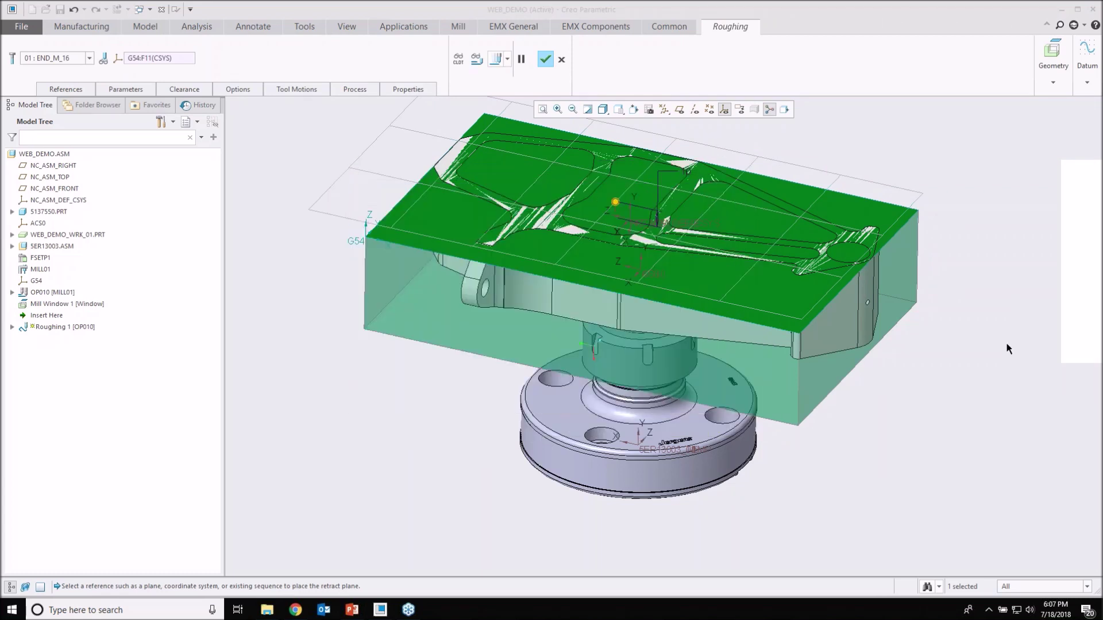
pyautogui.keyDown('shift'); pyautogui.moveTo(798, 235); pyautogui.dragTo(728, 305, button='middle'); pyautogui.keyUp('shift')
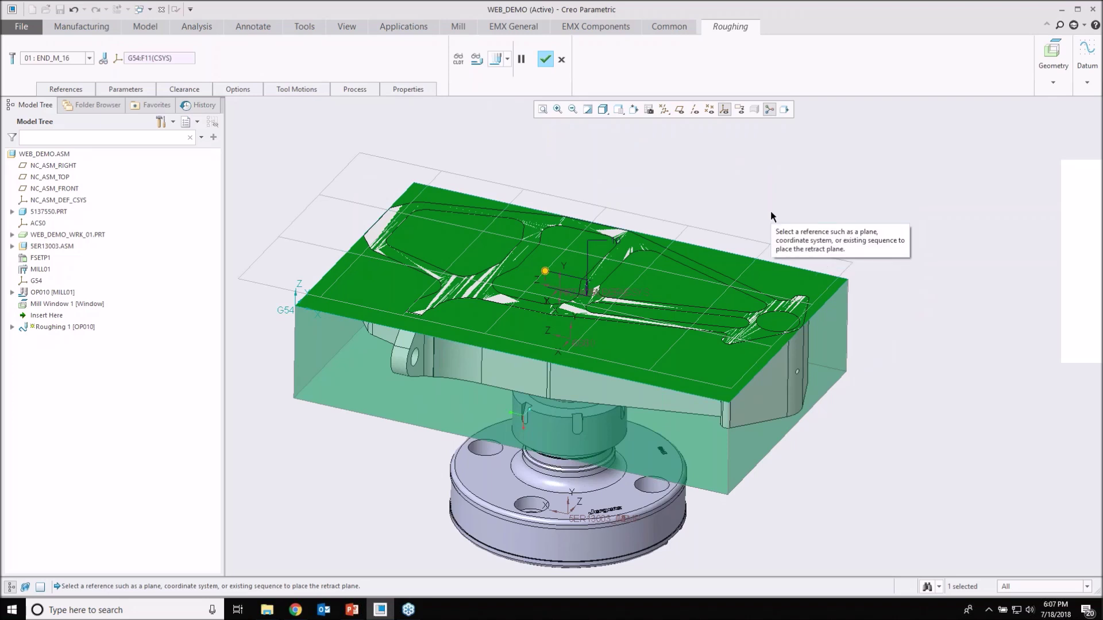
pyautogui.click(546, 59)
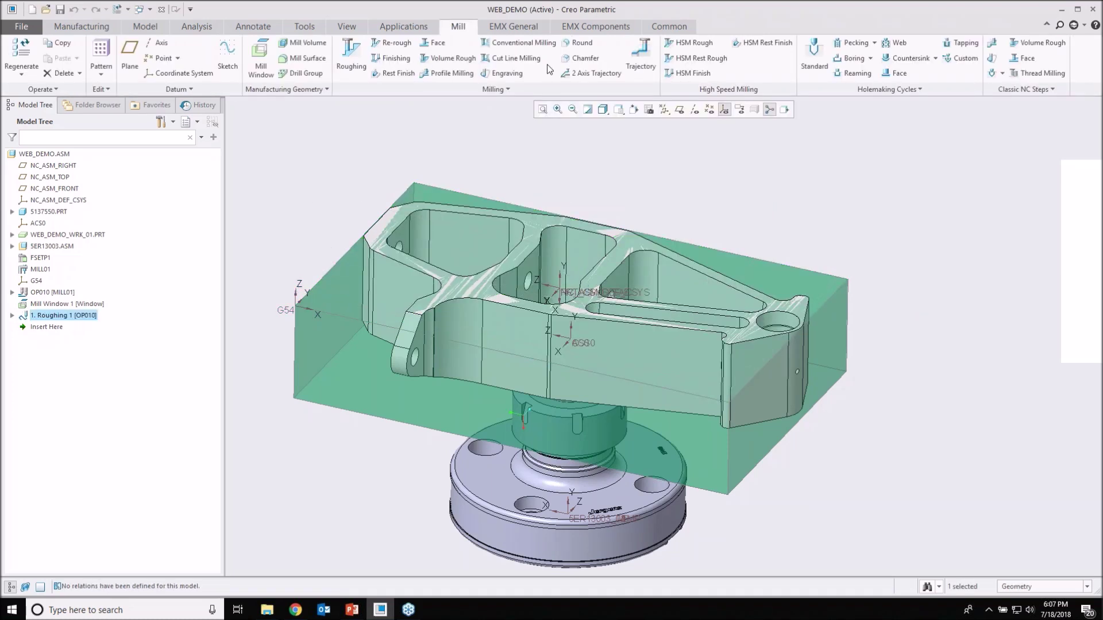
# - Hide the coordinate systems in the graphics display of the machining assembly
pyautogui.scroll(-1, 680, 223)
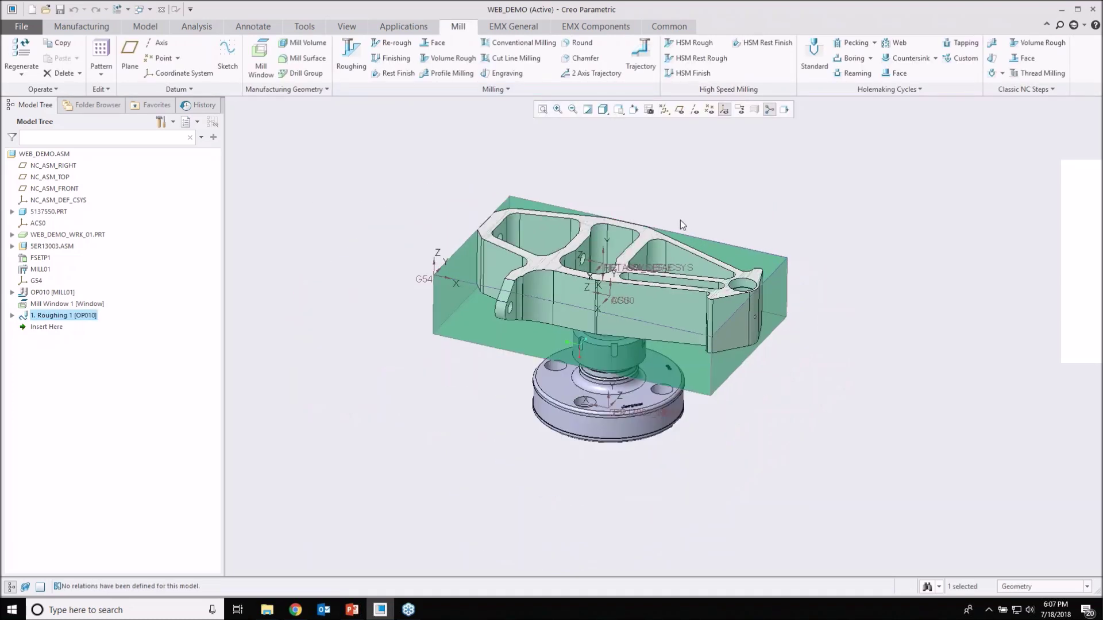
pyautogui.click(723, 109)
pyautogui.moveTo(713, 214); pyautogui.dragTo(710, 229, button='middle')
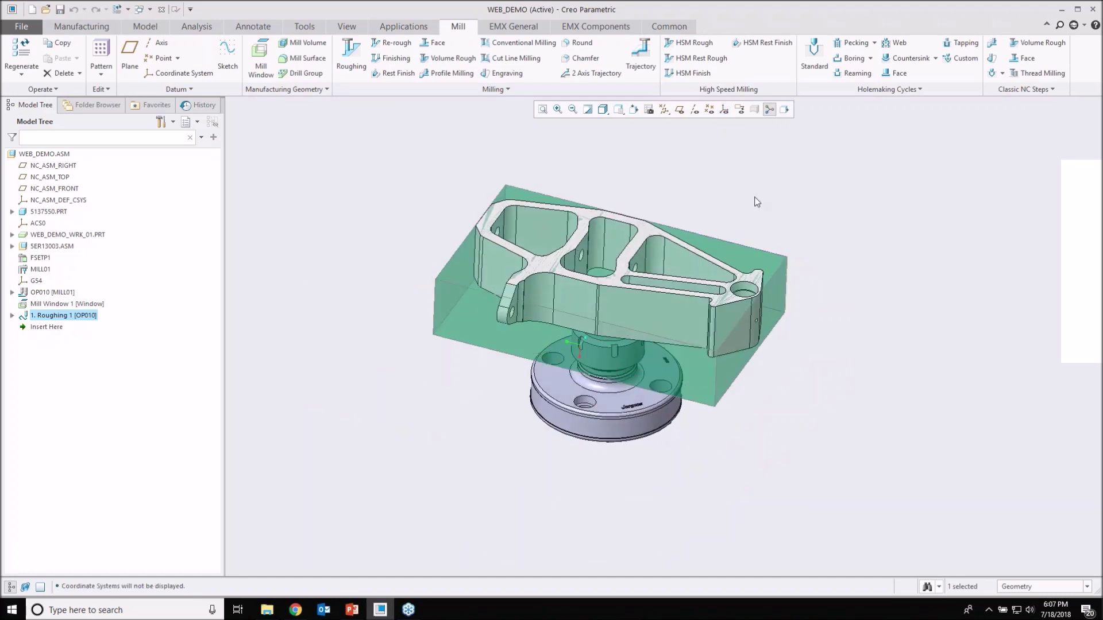
# - Create a re-roughing sequence that follows Roughing 1 and assign it tool 02 : END_M_10
pyautogui.click(391, 43)
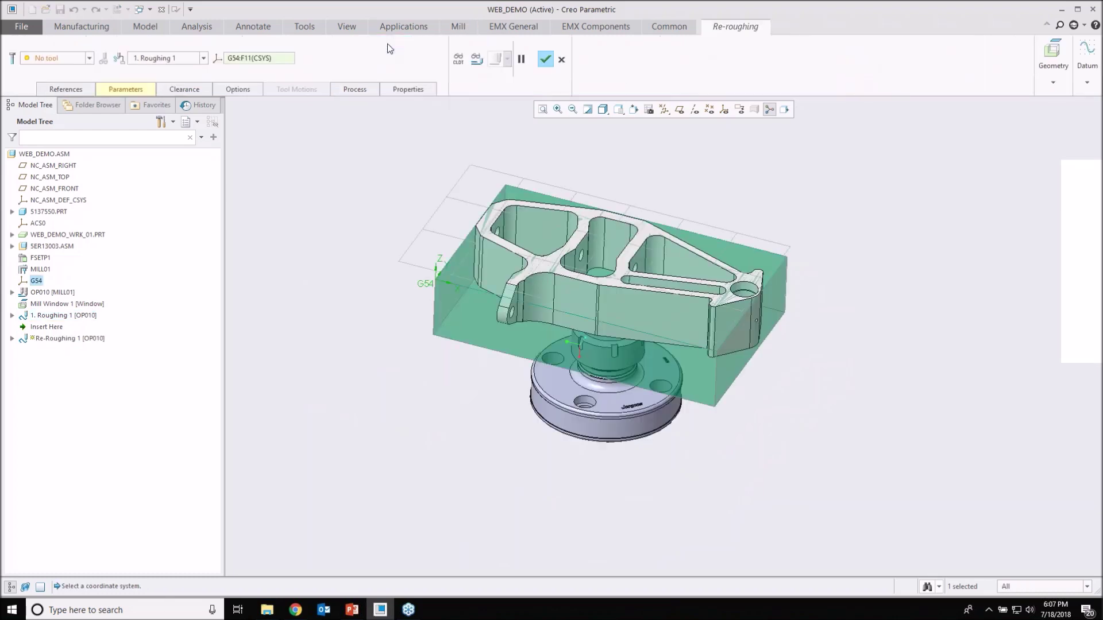
pyautogui.click(90, 58)
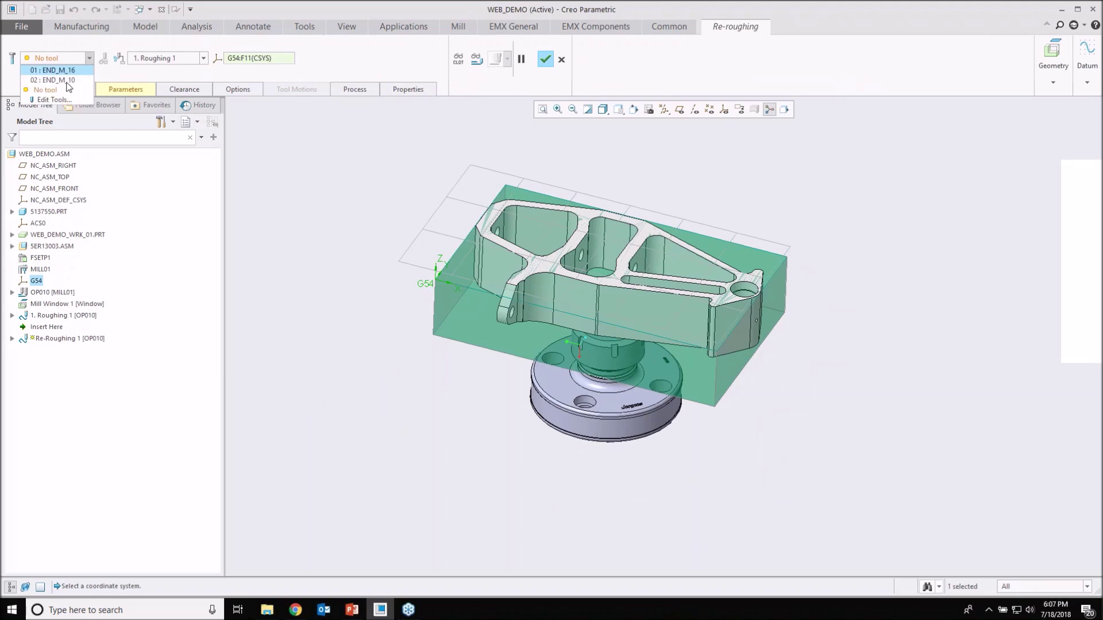
pyautogui.click(57, 80)
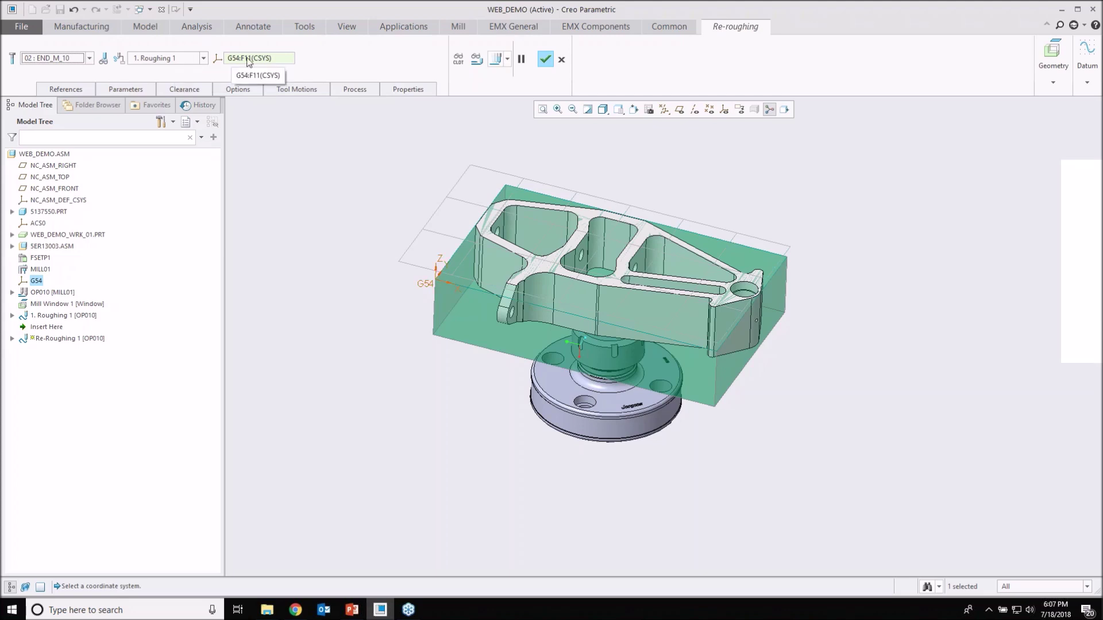
# - Set STEP_OVER to 2 and MAX_STEP_DEPTH to 3 for the re-roughing sequence, leaving ROUGH_STOCK_ALLOW at 0
pyautogui.click(134, 91)
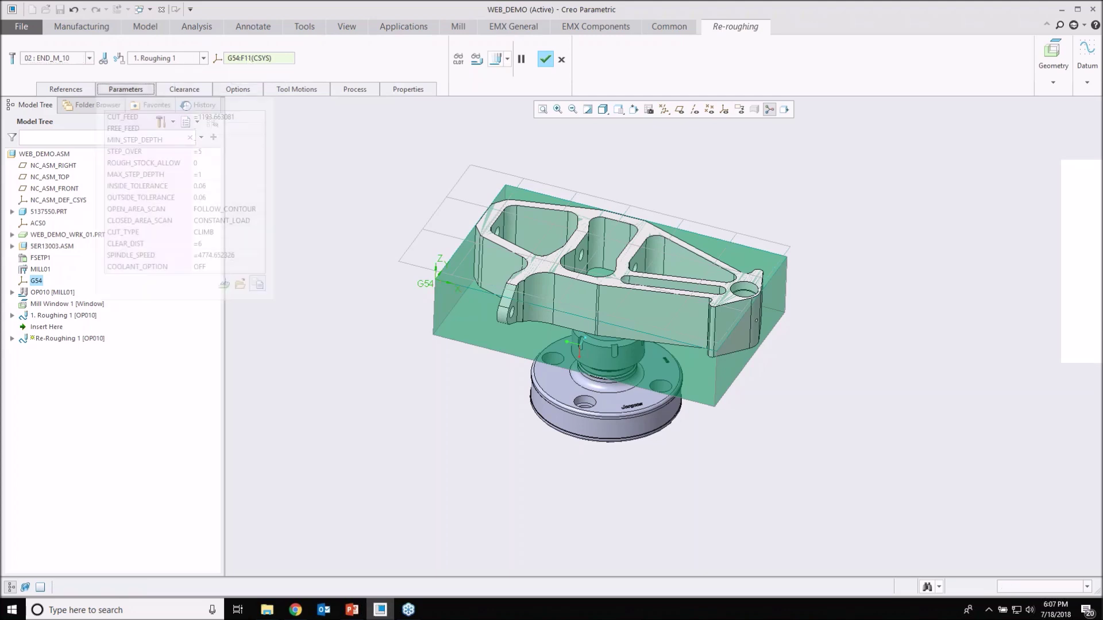
pyautogui.click(208, 152)
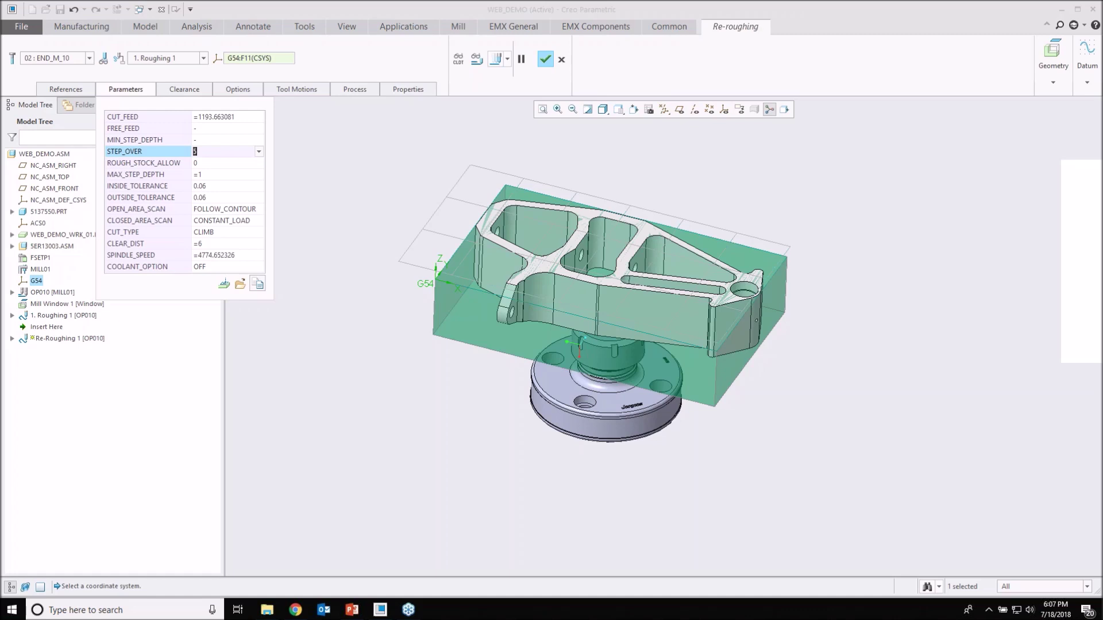
pyautogui.write('2')
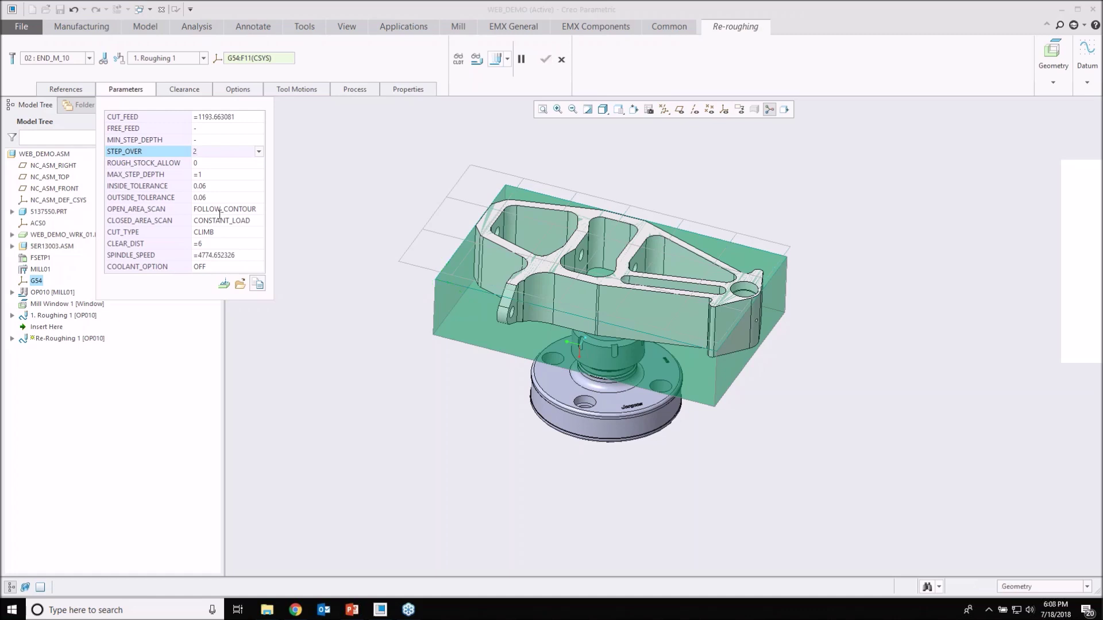
pyautogui.press('Return')
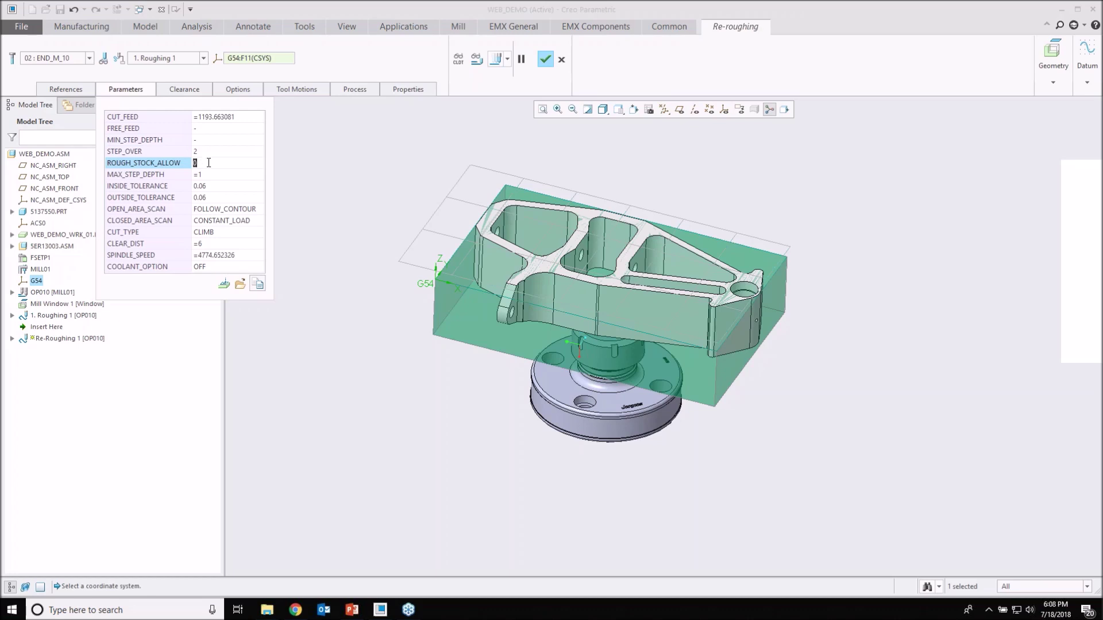
pyautogui.press('Return')
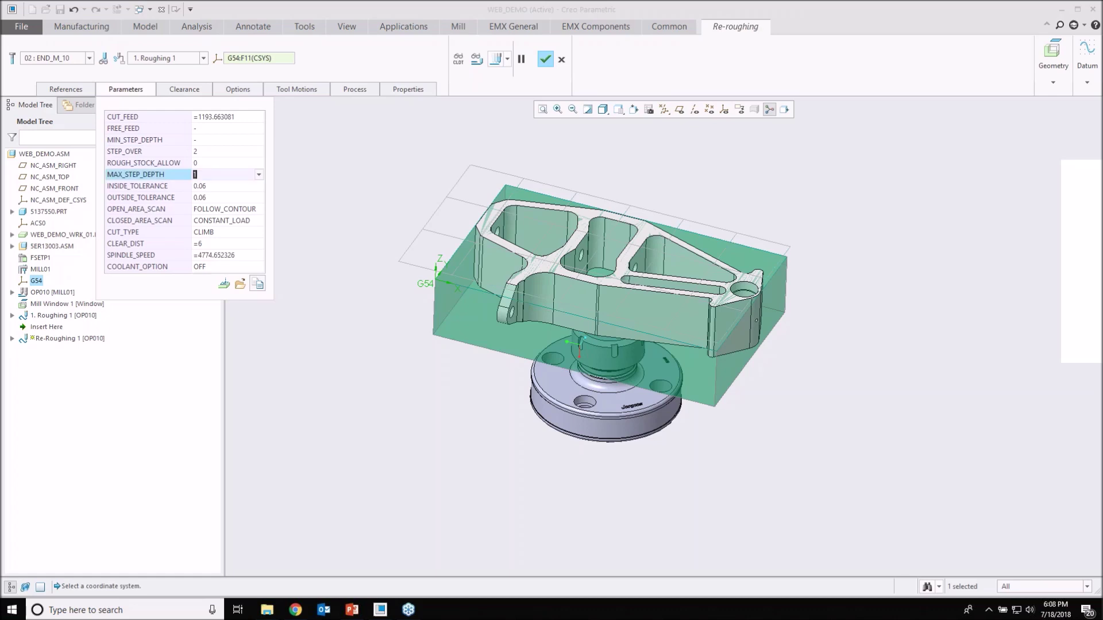
pyautogui.write('3')
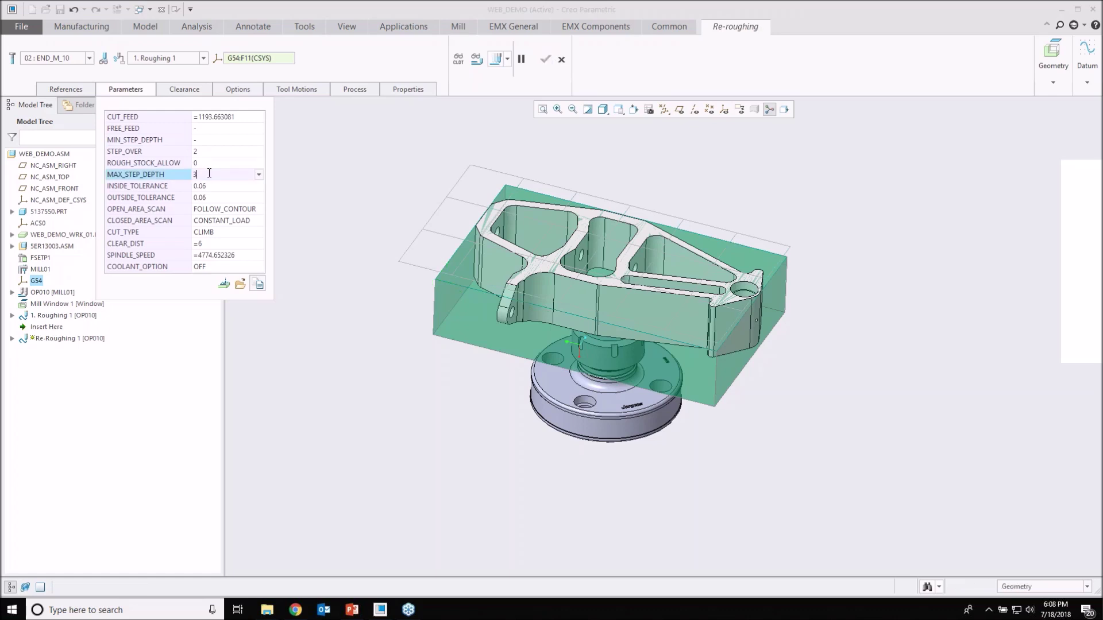
pyautogui.click(328, 63)
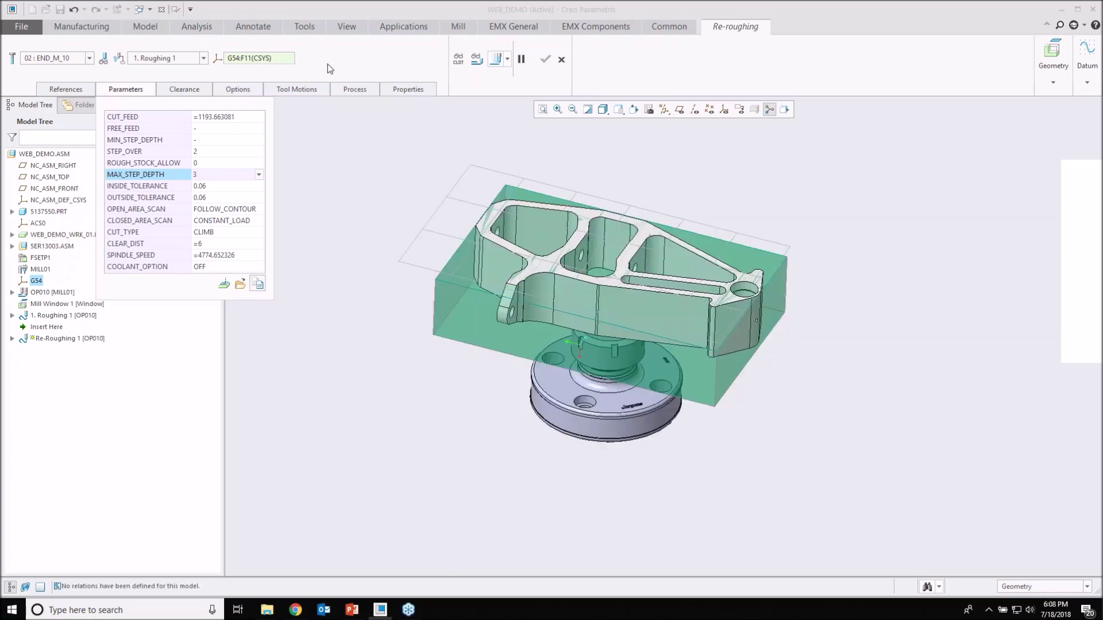
# - Play the re-roughing tool path and inspect its passes up close around the narrow slot and the hole at the part's end
pyautogui.click(496, 59)
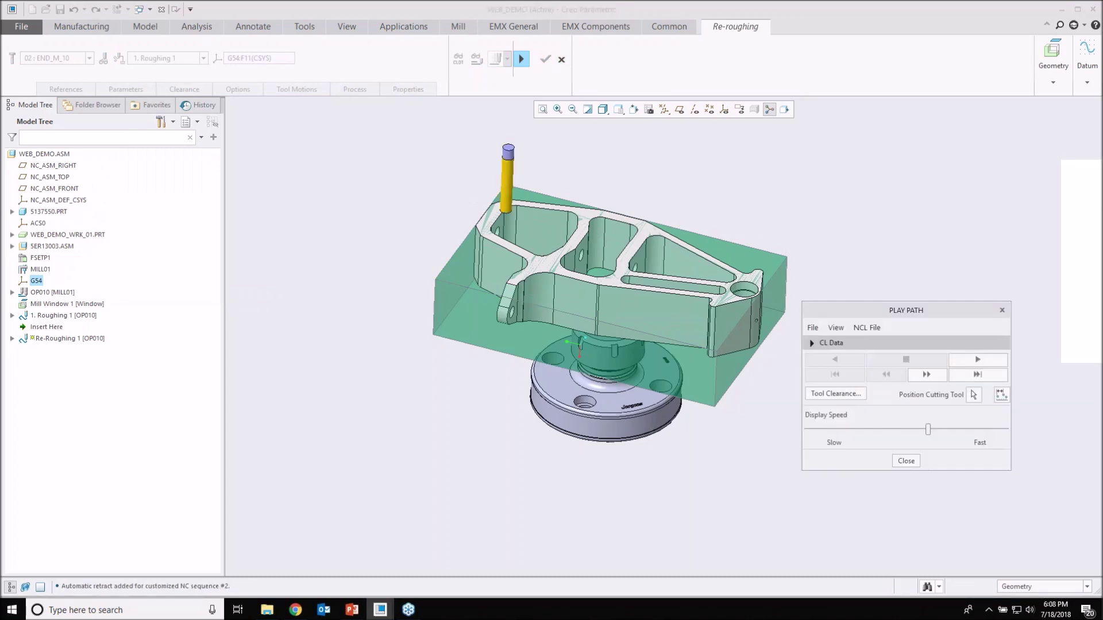
pyautogui.click(986, 359)
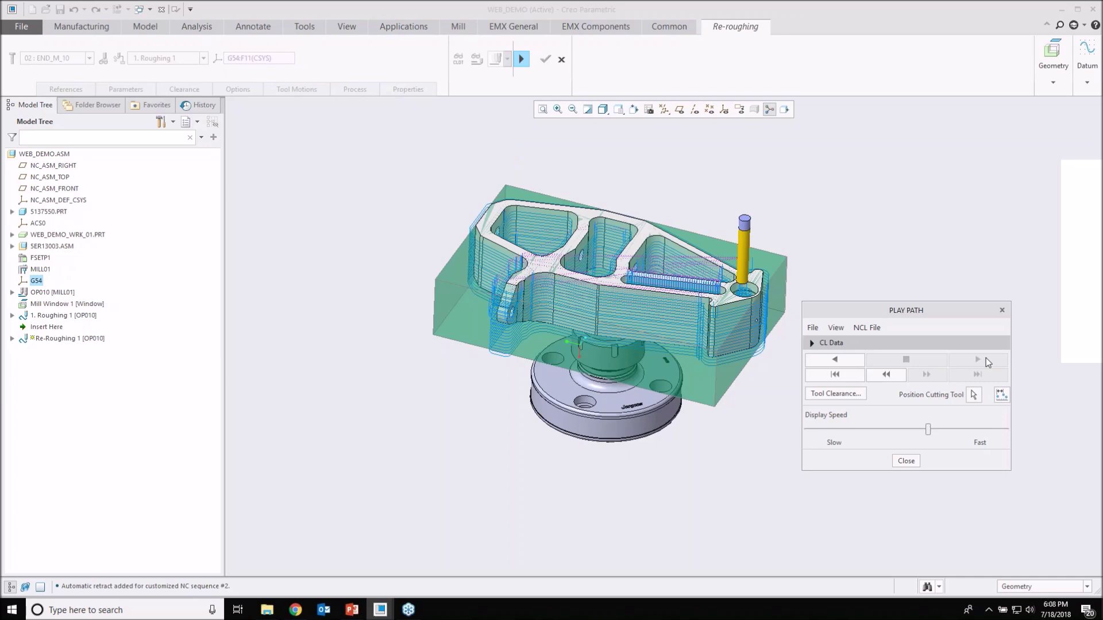
pyautogui.click(757, 336)
pyautogui.moveTo(757, 336); pyautogui.dragTo(747, 340, button='middle')
pyautogui.scroll(3, 746, 340)
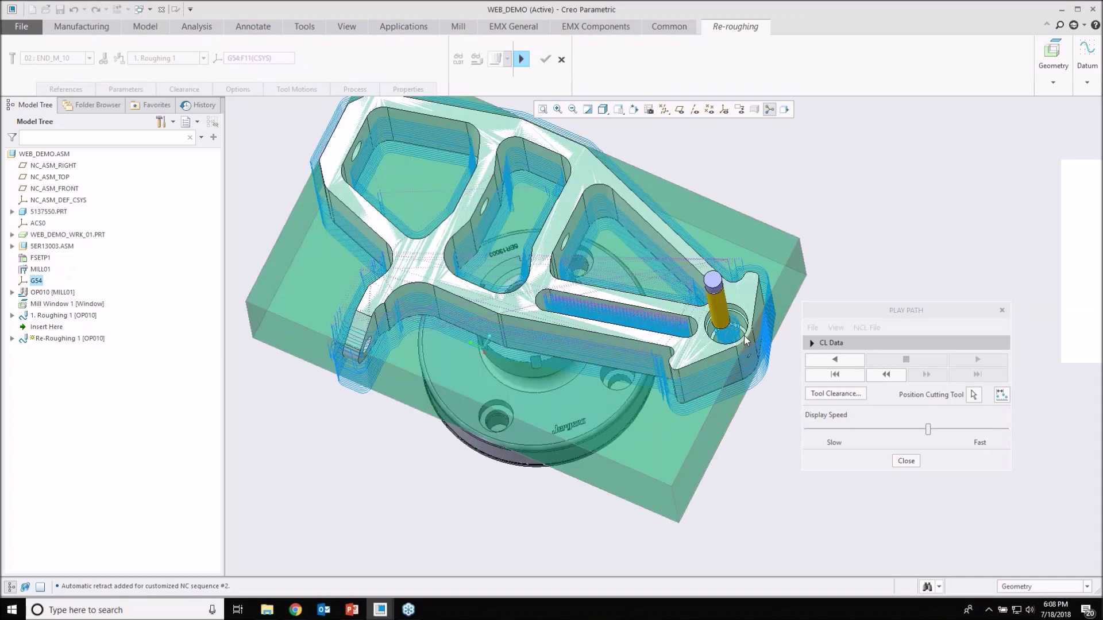
pyautogui.scroll(3, 745, 340)
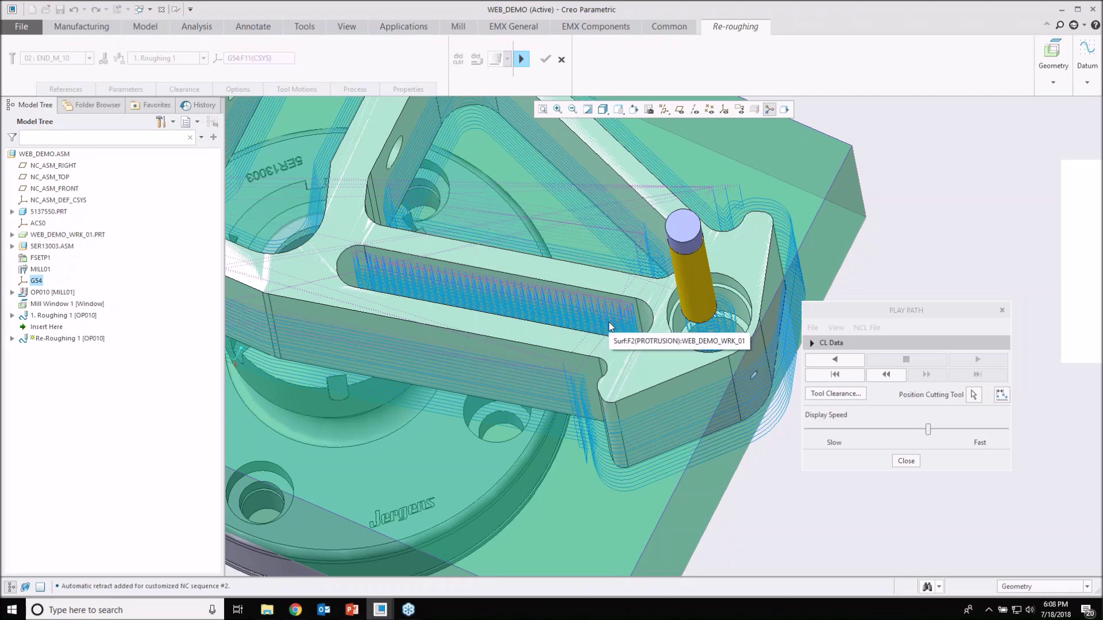
# - Close the tool path playback and accept the re-roughing sequence
pyautogui.scroll(-6, 610, 326)
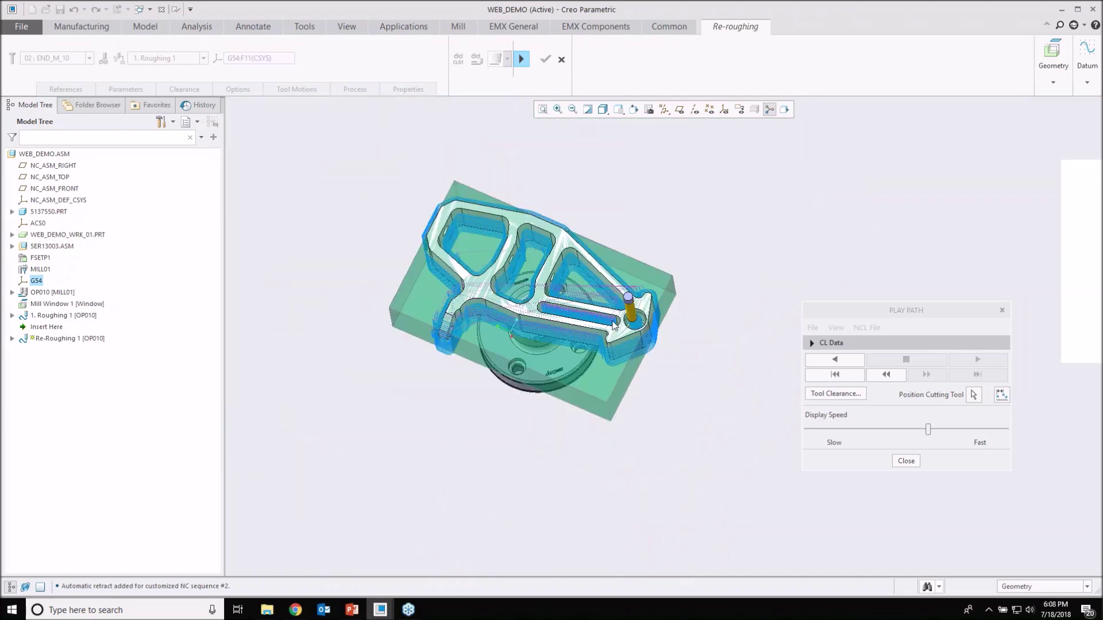
pyautogui.moveTo(613, 326); pyautogui.dragTo(615, 304, button='middle')
pyautogui.click(899, 461)
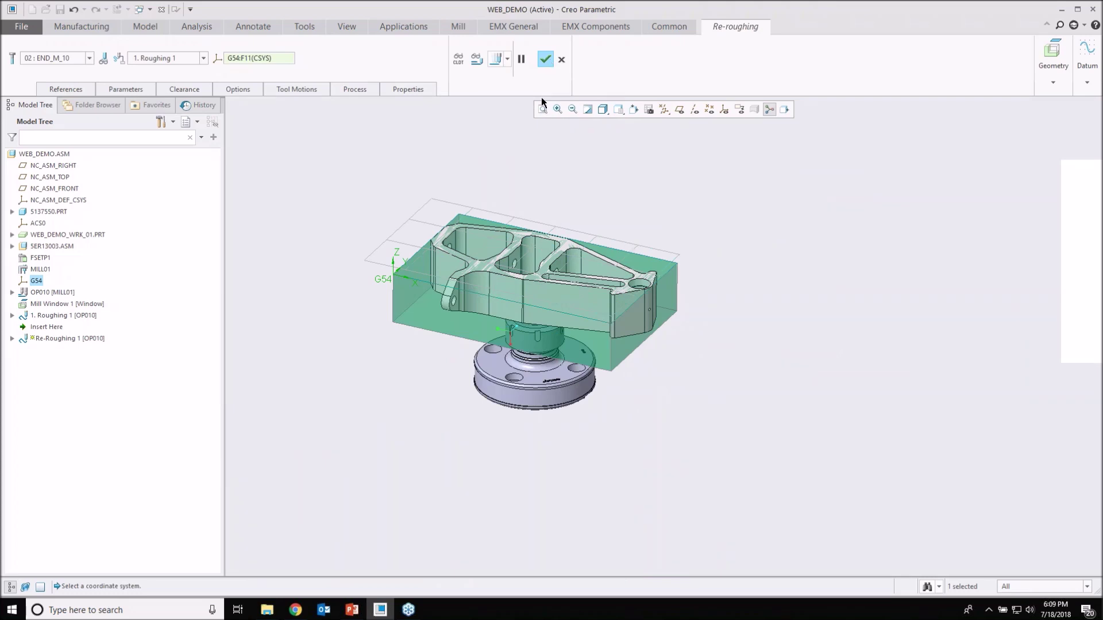
pyautogui.click(544, 61)
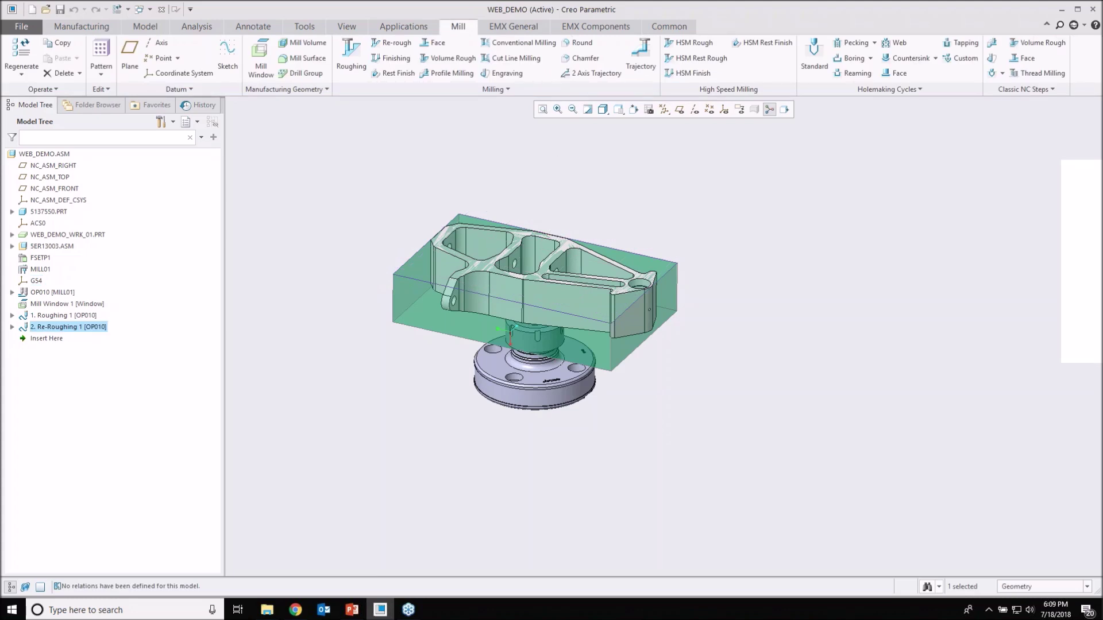
# - Turn on the display of datum axes and coordinate systems and bring the part's angled end face with its hole into view
pyautogui.moveTo(550, 234); pyautogui.dragTo(582, 269, button='middle')
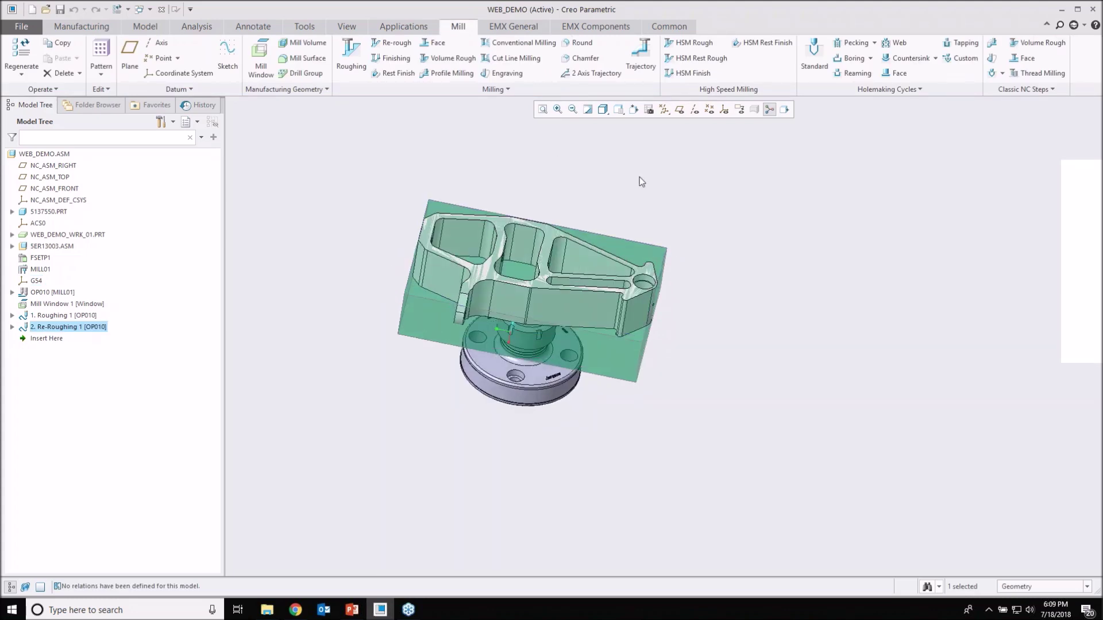
pyautogui.moveTo(593, 216); pyautogui.dragTo(649, 216, button='middle')
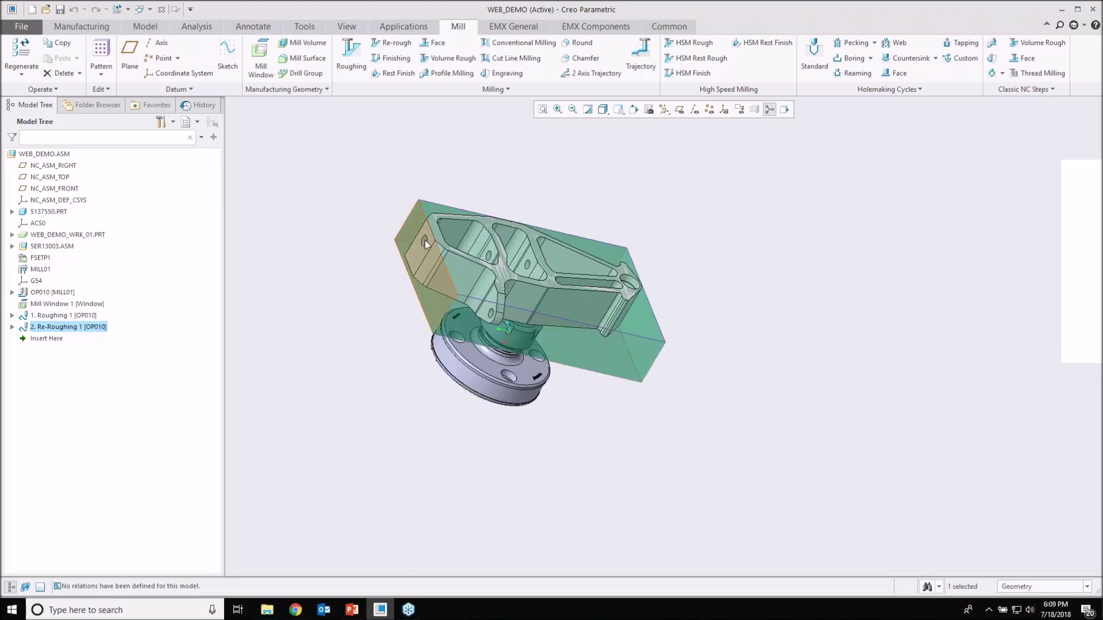
pyautogui.scroll(-3, 425, 240)
pyautogui.scroll(1, 451, 239)
pyautogui.click(694, 111)
pyautogui.click(724, 109)
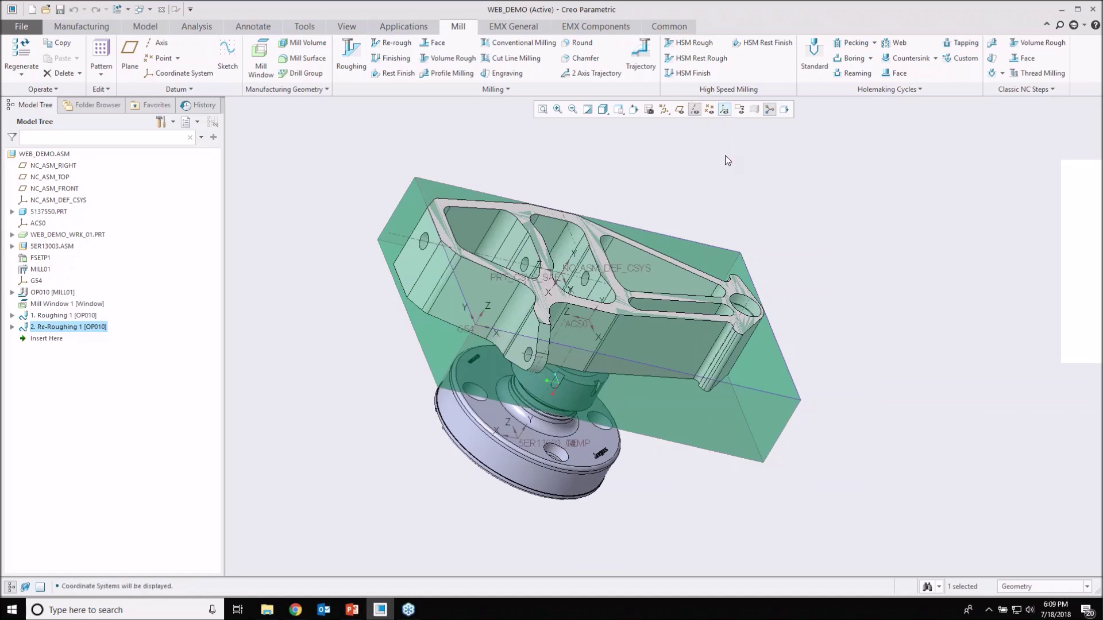
pyautogui.moveTo(729, 182); pyautogui.dragTo(675, 201, button='middle')
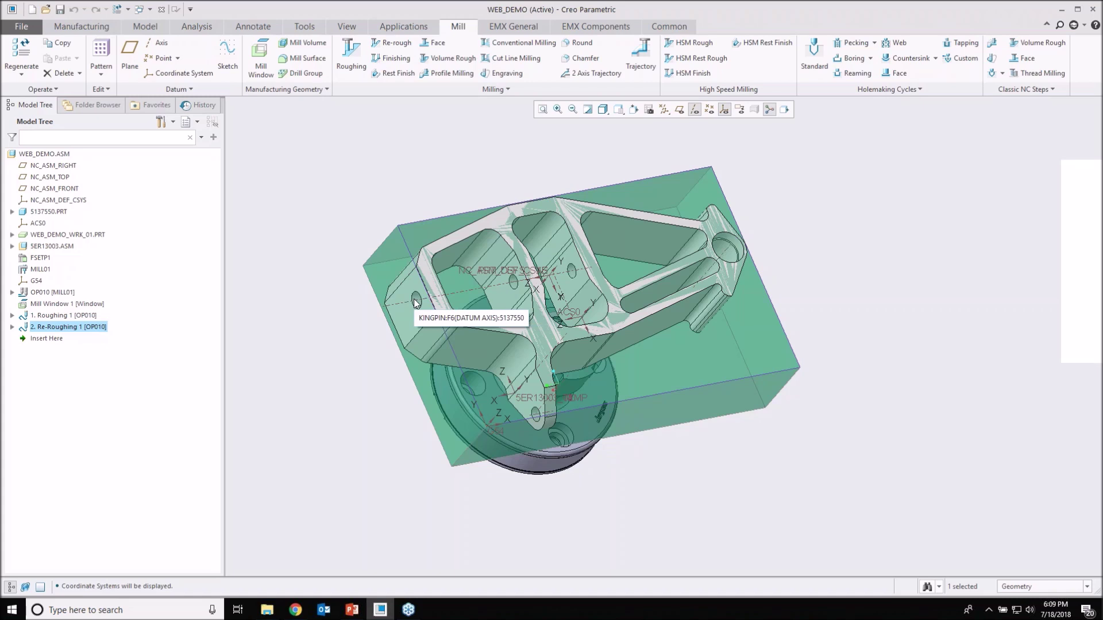
# - Start a coordinate system referencing the KINGPIN datum axis and the part's angled end face around the hole
pyautogui.click(179, 73)
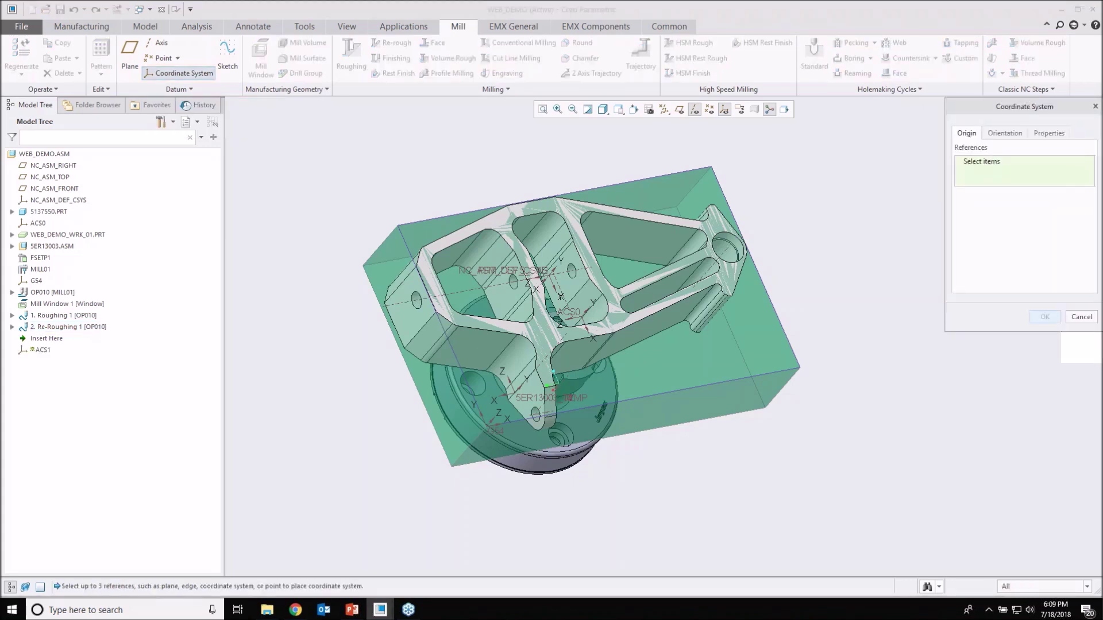
pyautogui.scroll(-3, 403, 316)
pyautogui.click(403, 307)
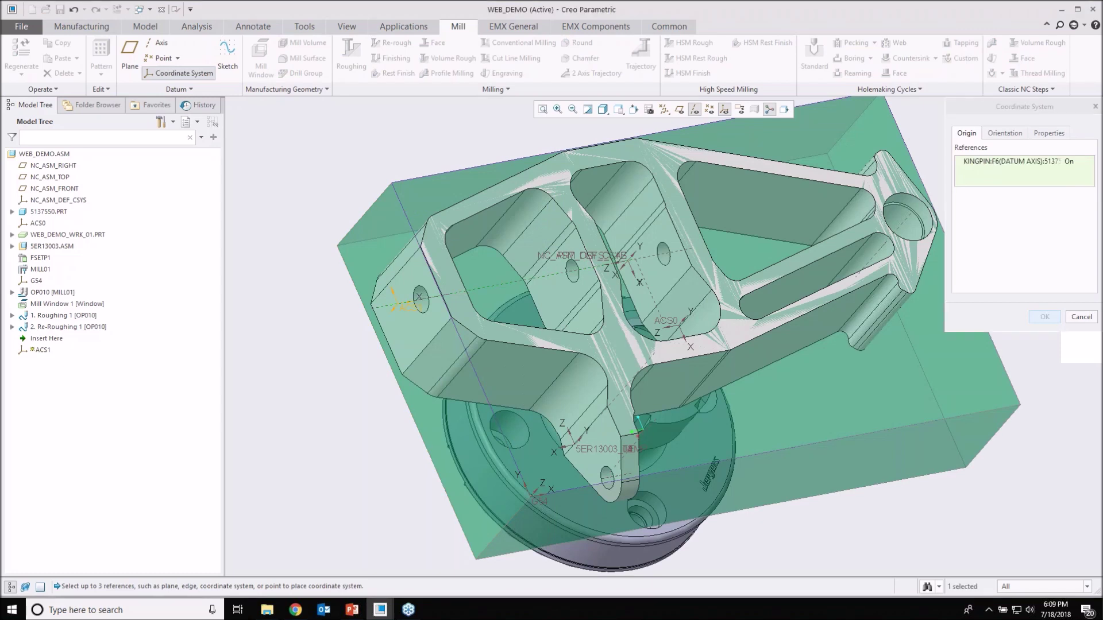
pyautogui.keyDown('ctrl'); pyautogui.click(425, 330); pyautogui.keyUp('ctrl')
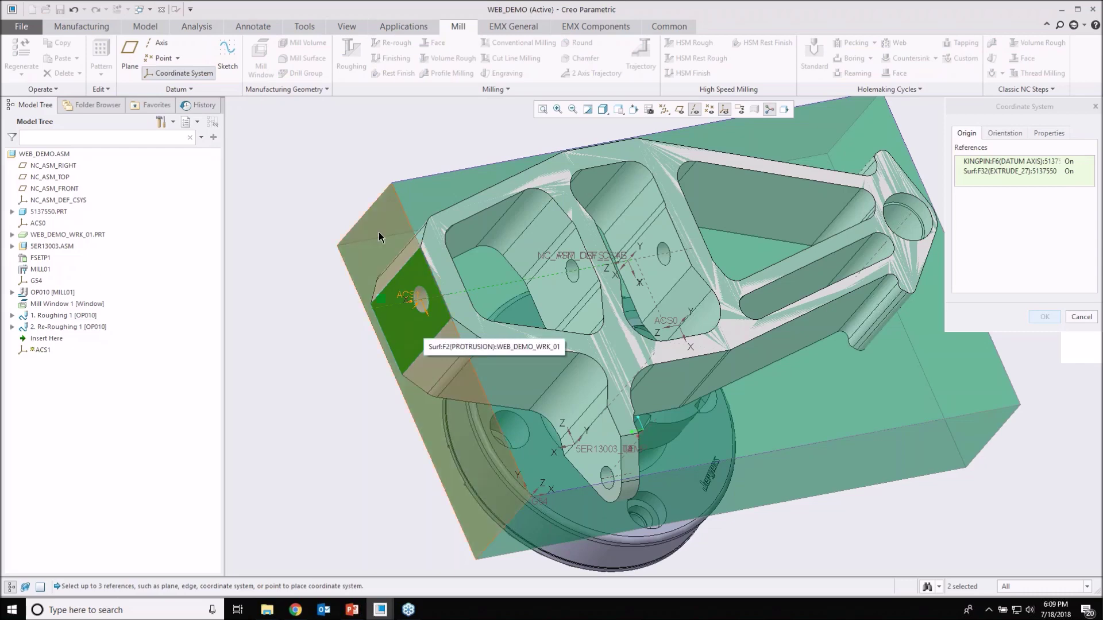
pyautogui.scroll(1, 380, 231)
# - Orient the coordinate system with the end face determining Z and the workpiece's upper end edge projecting Y, and accept it
pyautogui.moveTo(1026, 110); pyautogui.dragTo(971, 128)
pyautogui.click(953, 141)
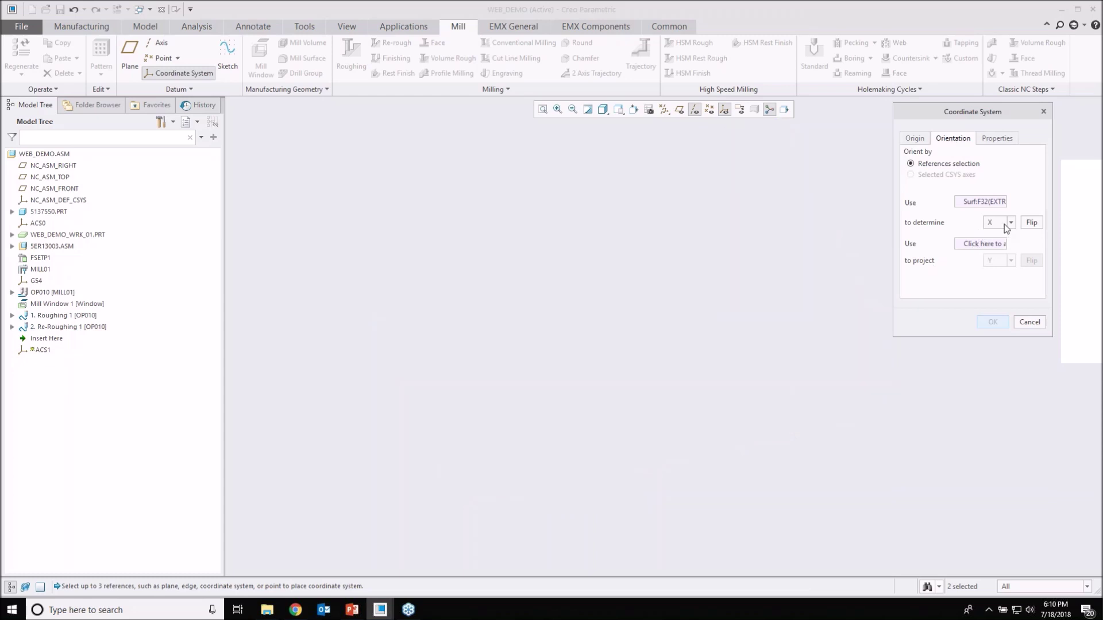
pyautogui.click(1007, 224)
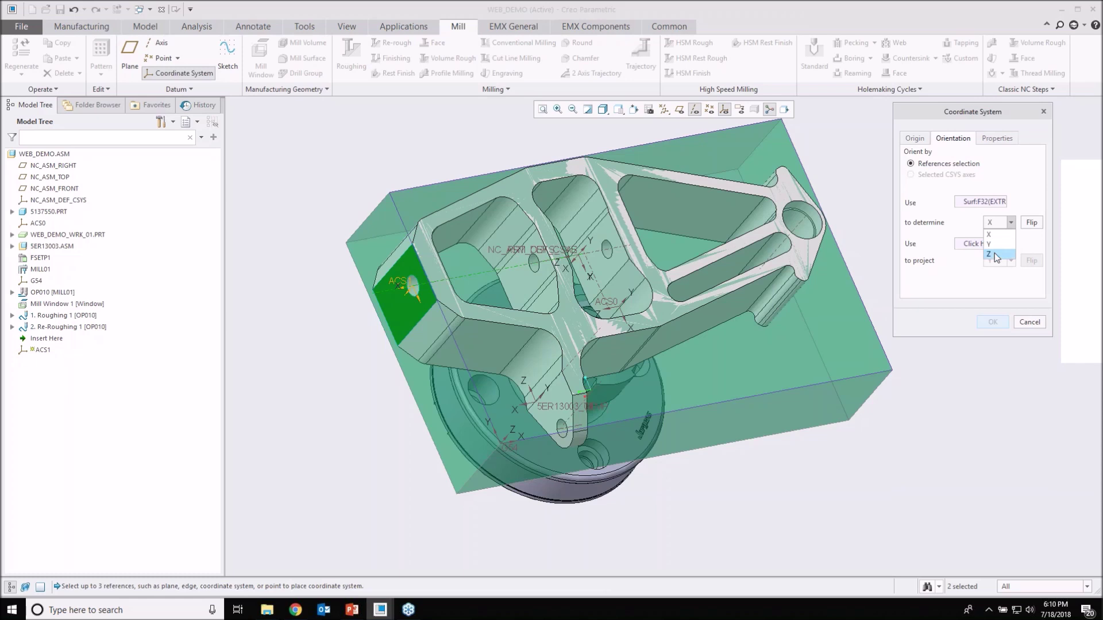
pyautogui.click(996, 256)
pyautogui.click(983, 245)
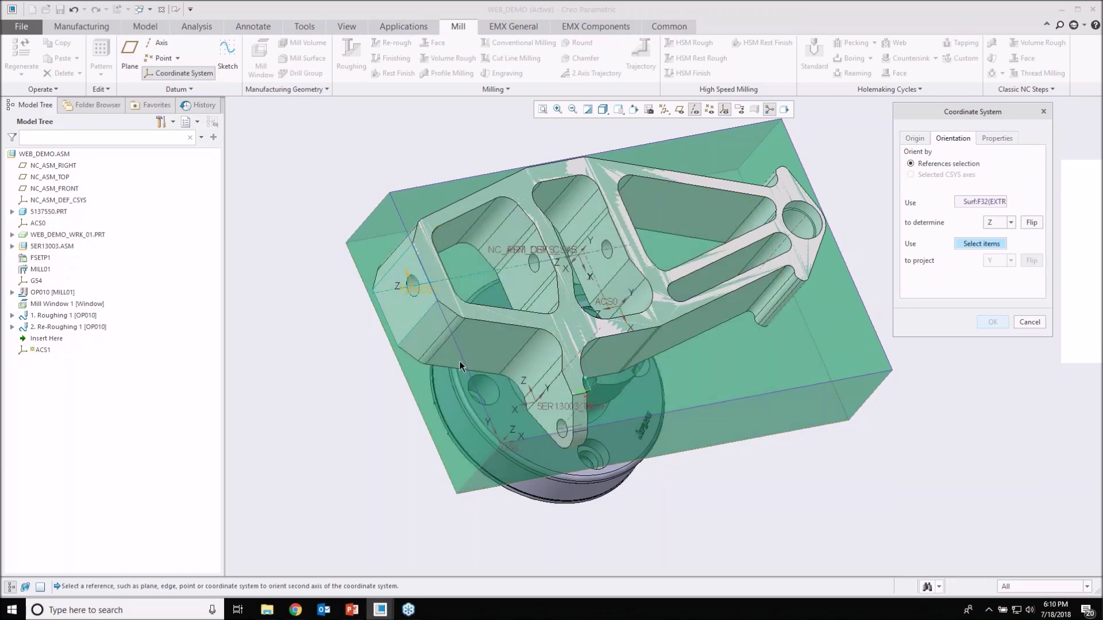
pyautogui.click(462, 363)
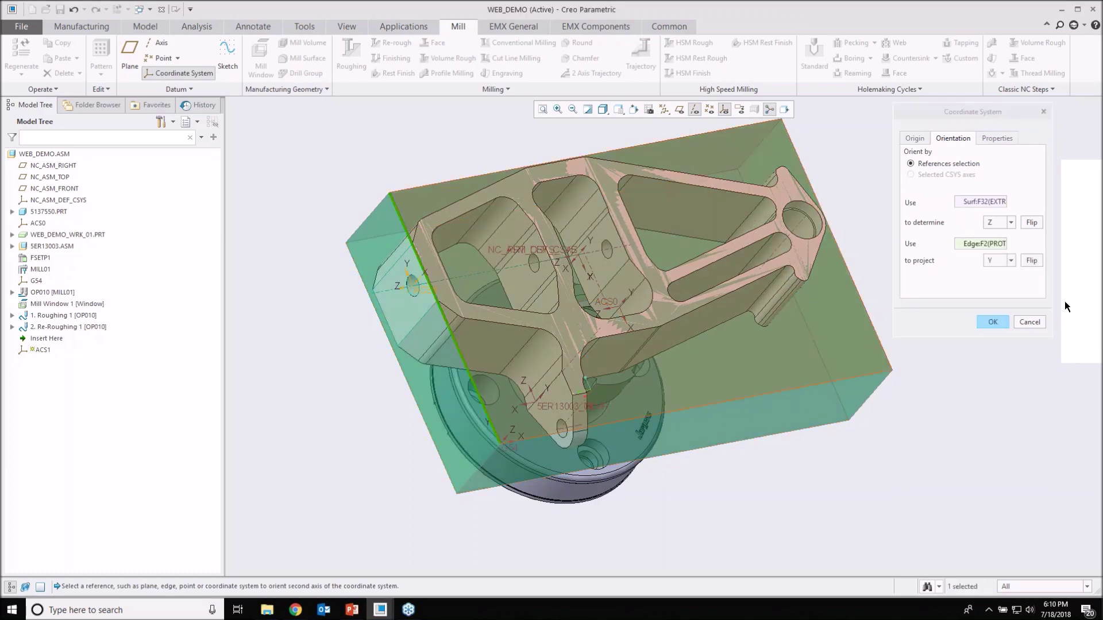
pyautogui.moveTo(813, 232); pyautogui.dragTo(804, 276, button='middle')
pyautogui.scroll(-6, 417, 281)
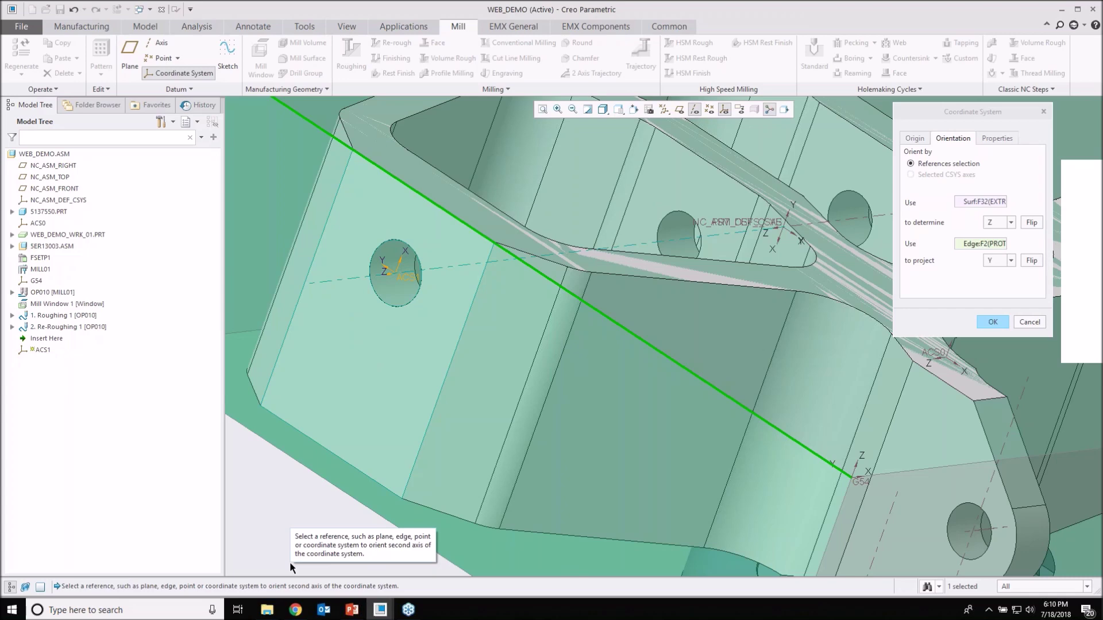
pyautogui.click(993, 323)
pyautogui.scroll(-10, 578, 274)
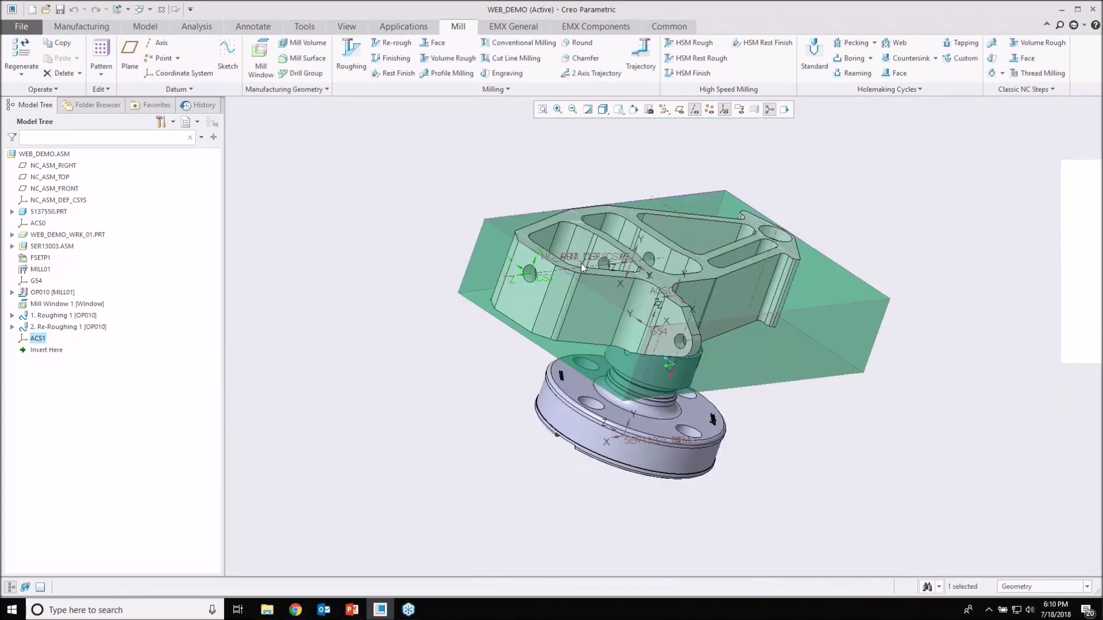
pyautogui.moveTo(562, 307)
pyautogui.mouseDown(button='middle')
pyautogui.moveTo(553, 277)
pyautogui.moveTo(565, 324)
pyautogui.mouseUp(button='middle')
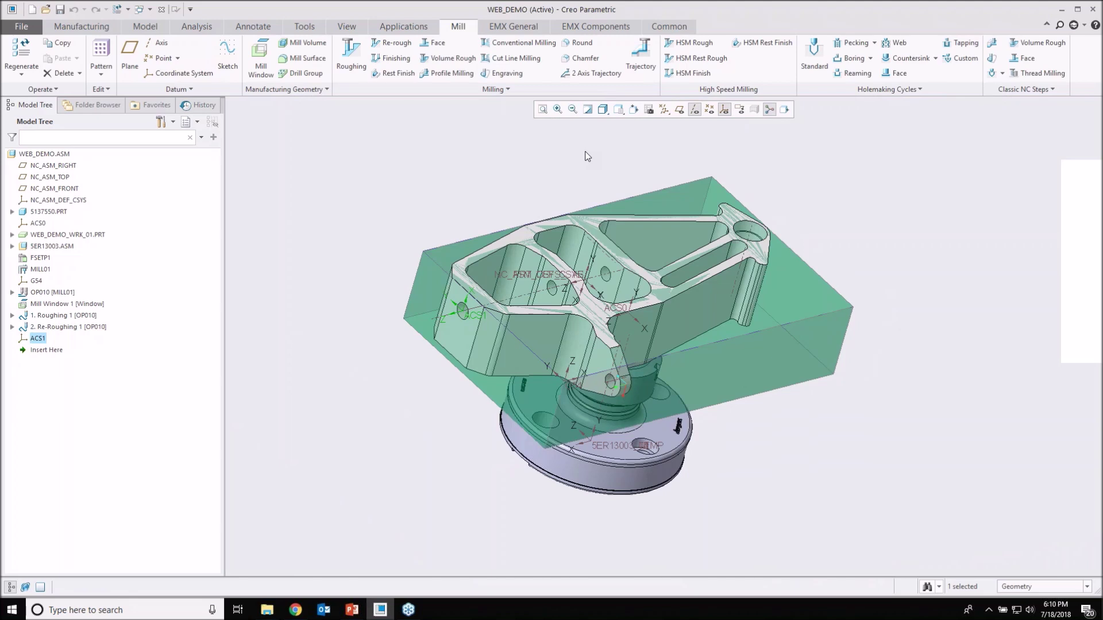
# - Create a standard drilling sequence and assign it ACS1, the coordinate system at the kingpin hole
pyautogui.click(755, 133)
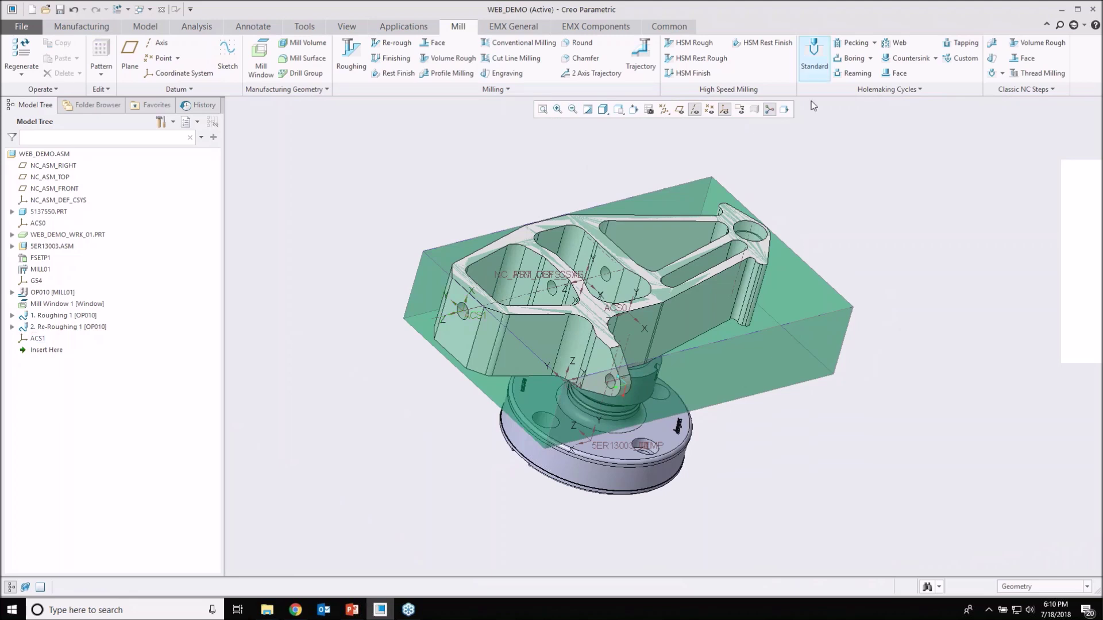
pyautogui.click(814, 56)
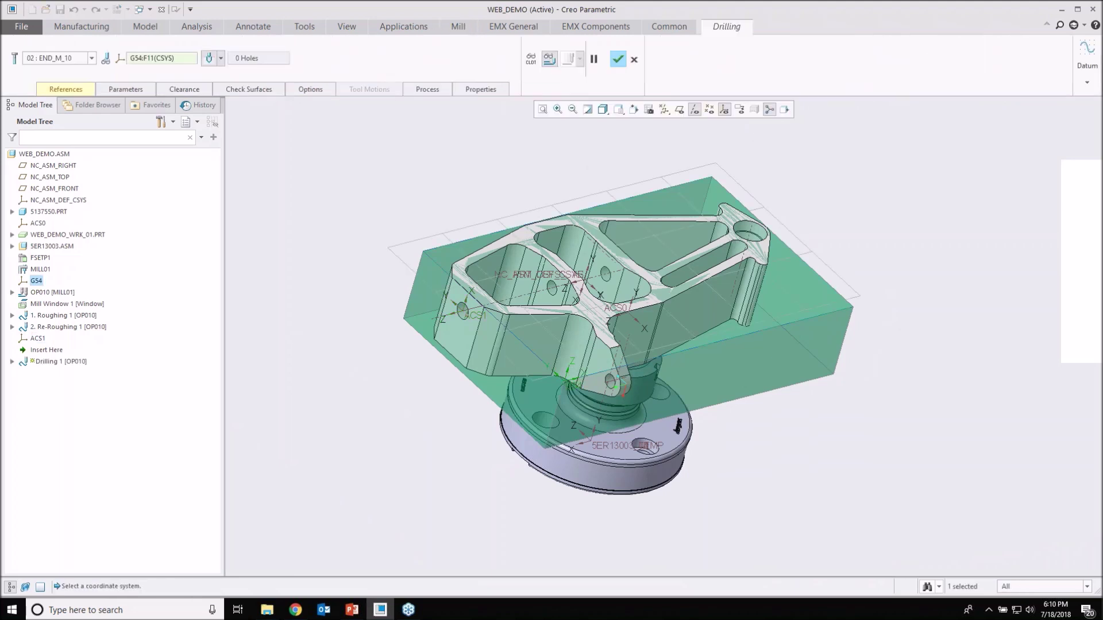
pyautogui.click(173, 58)
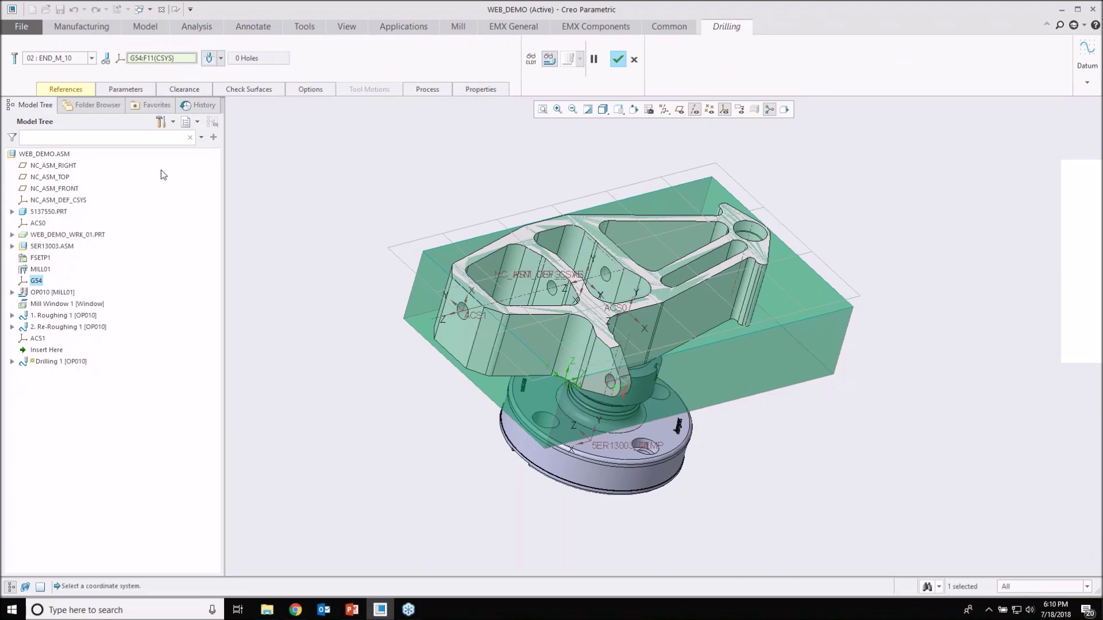
pyautogui.click(468, 313)
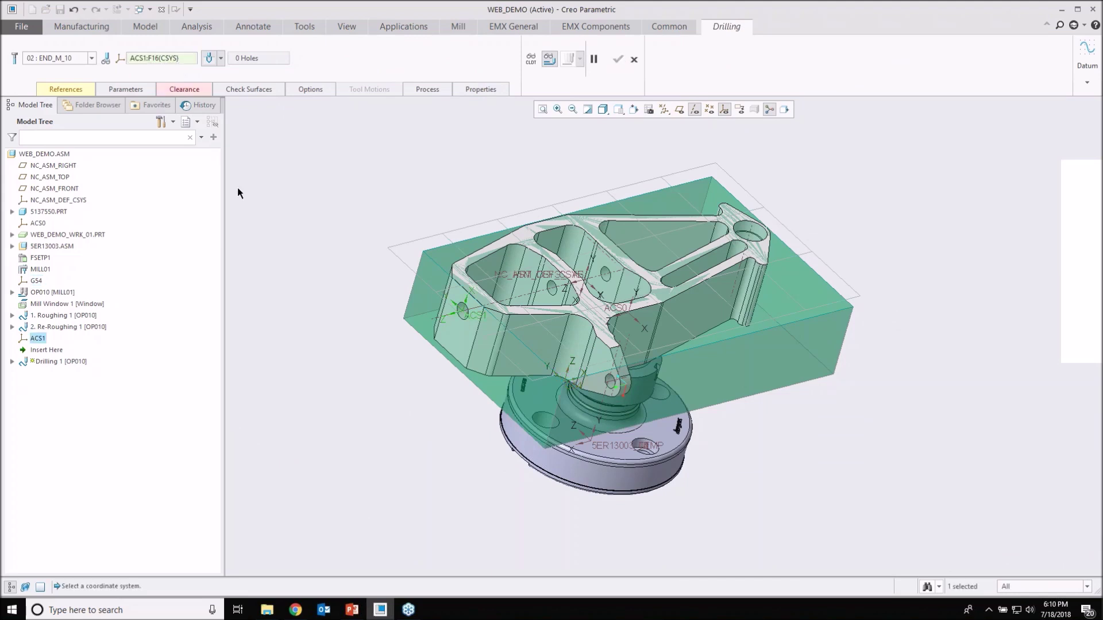
# - Open the tool setup for the drilling sequence and add a new BASIC DRILL tool named Drill
pyautogui.click(91, 58)
pyautogui.click(48, 99)
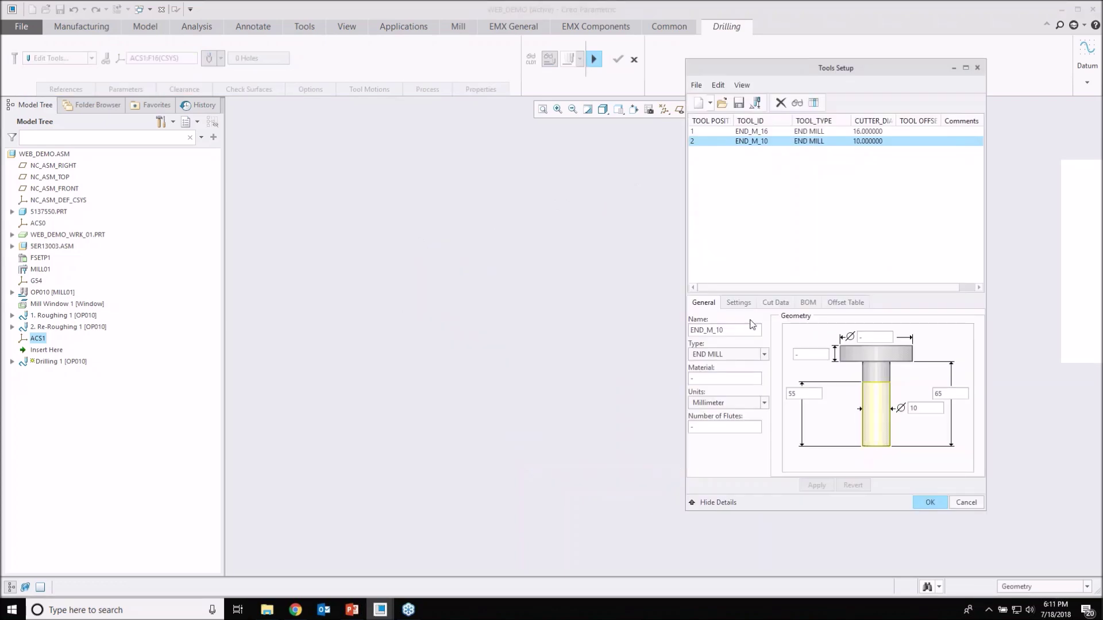
pyautogui.click(698, 102)
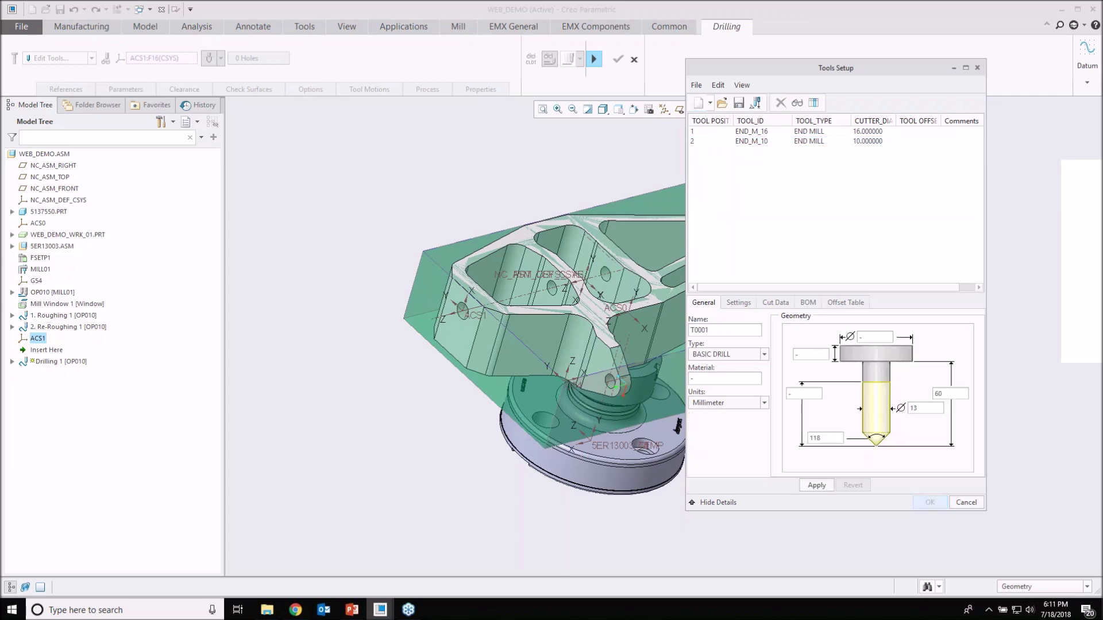
pyautogui.doubleClick(716, 331)
pyautogui.write('Drill')
pyautogui.doubleClick(916, 408)
# - Measure the diameter of the kingpin hole in the part's angled end face and close the measurement
pyautogui.click(195, 27)
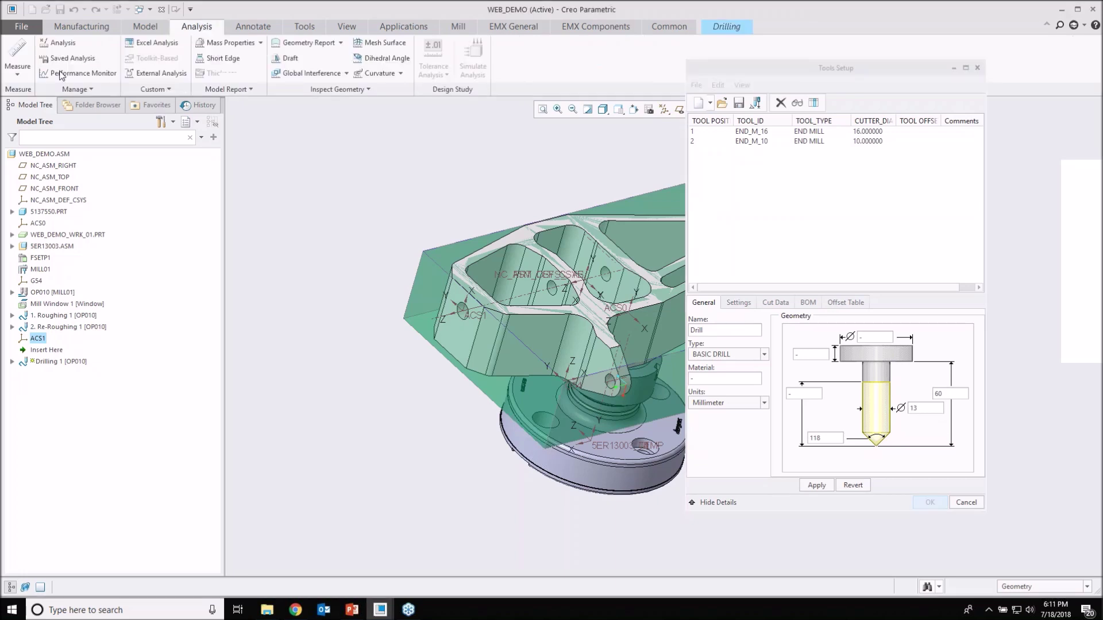
pyautogui.click(18, 73)
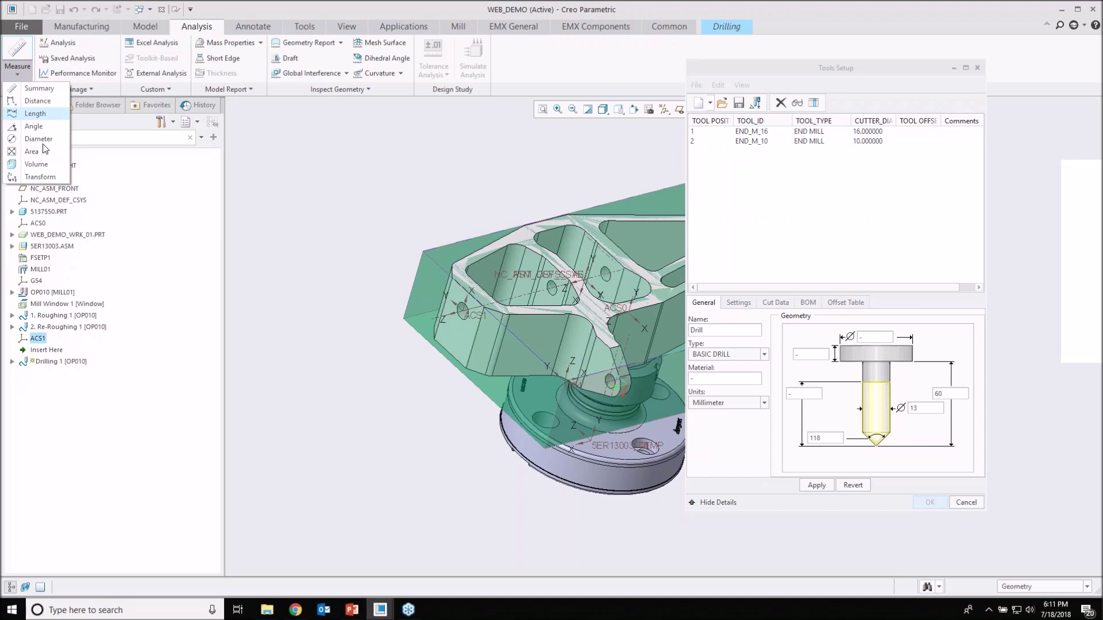
pyautogui.click(39, 138)
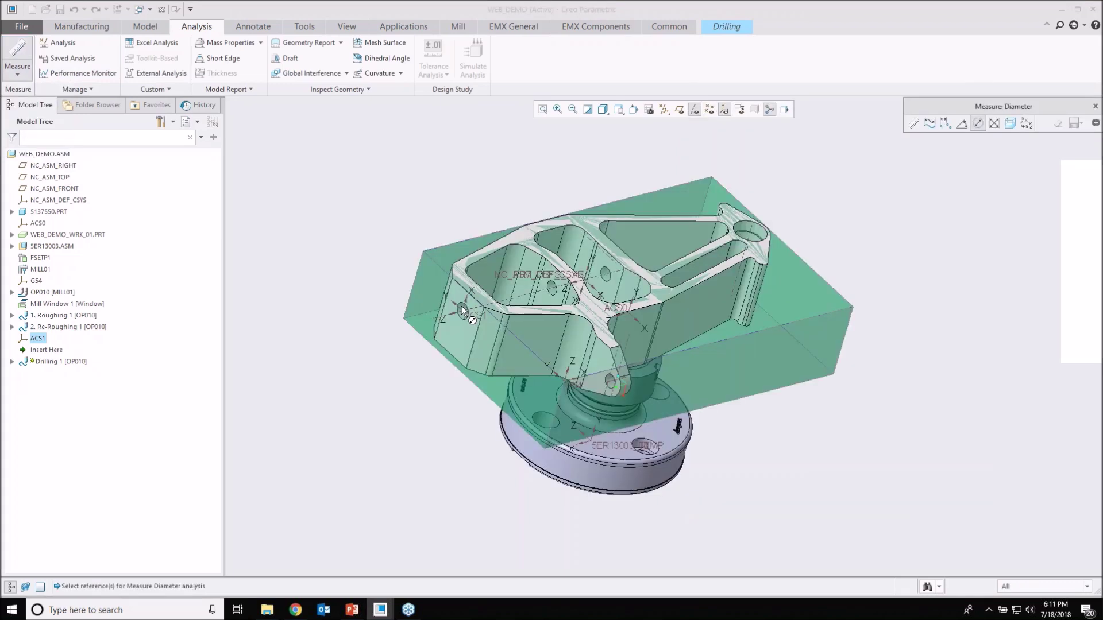
pyautogui.scroll(-3, 461, 308)
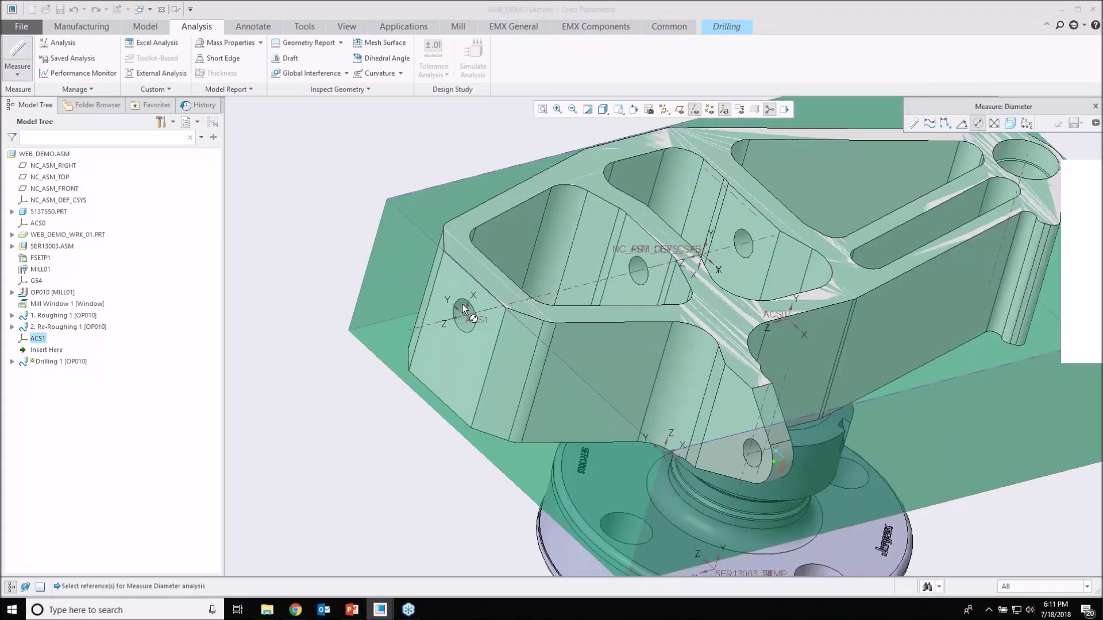
pyautogui.click(463, 304)
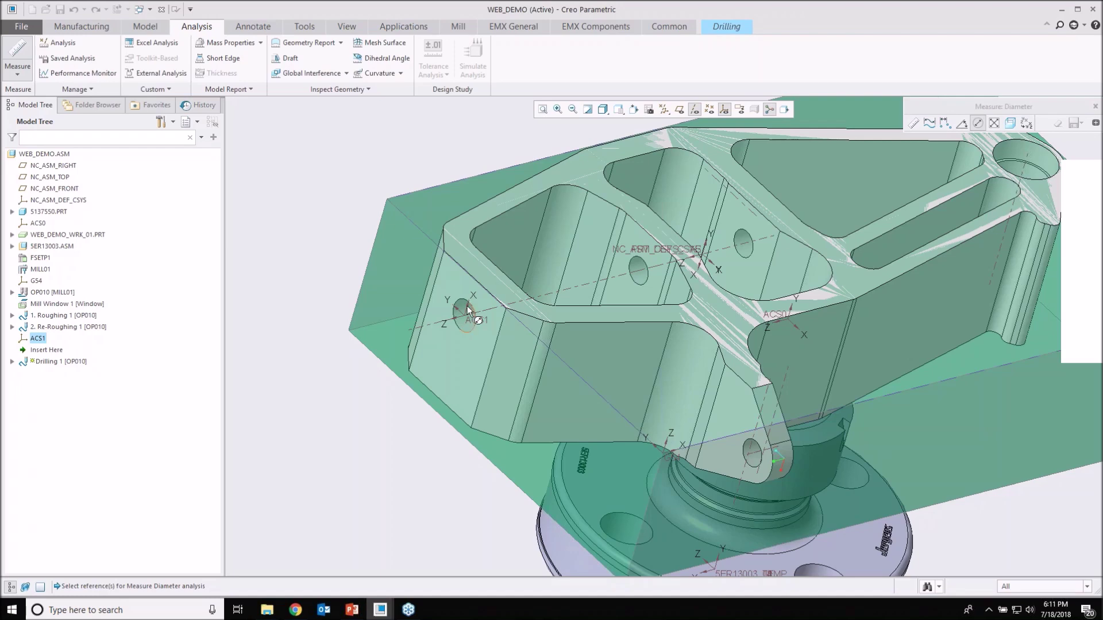
pyautogui.click(464, 310)
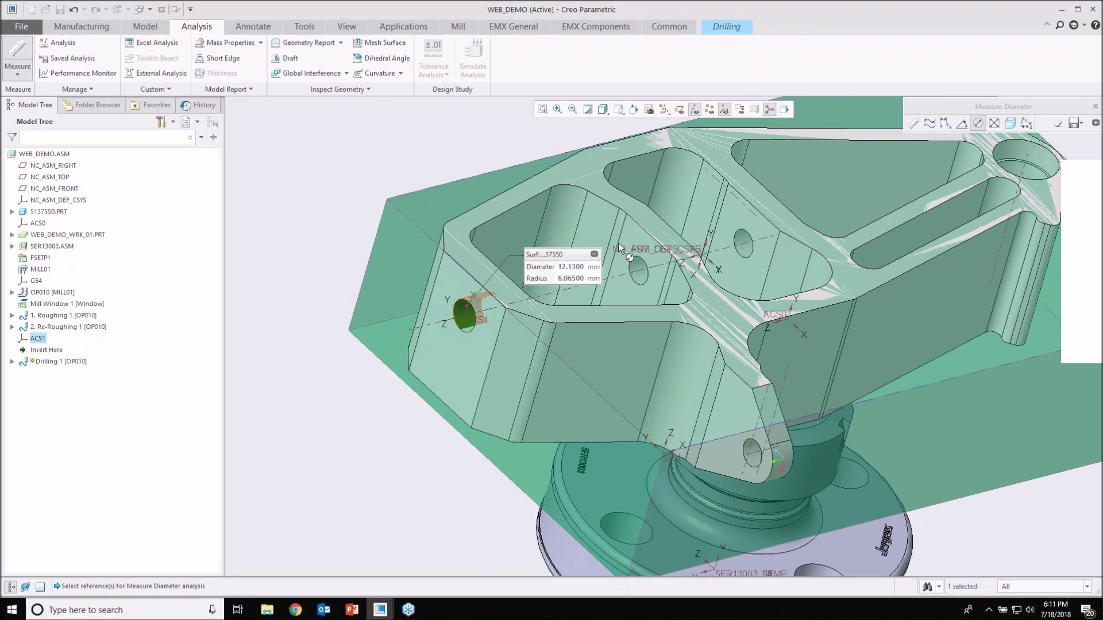
pyautogui.click(1094, 106)
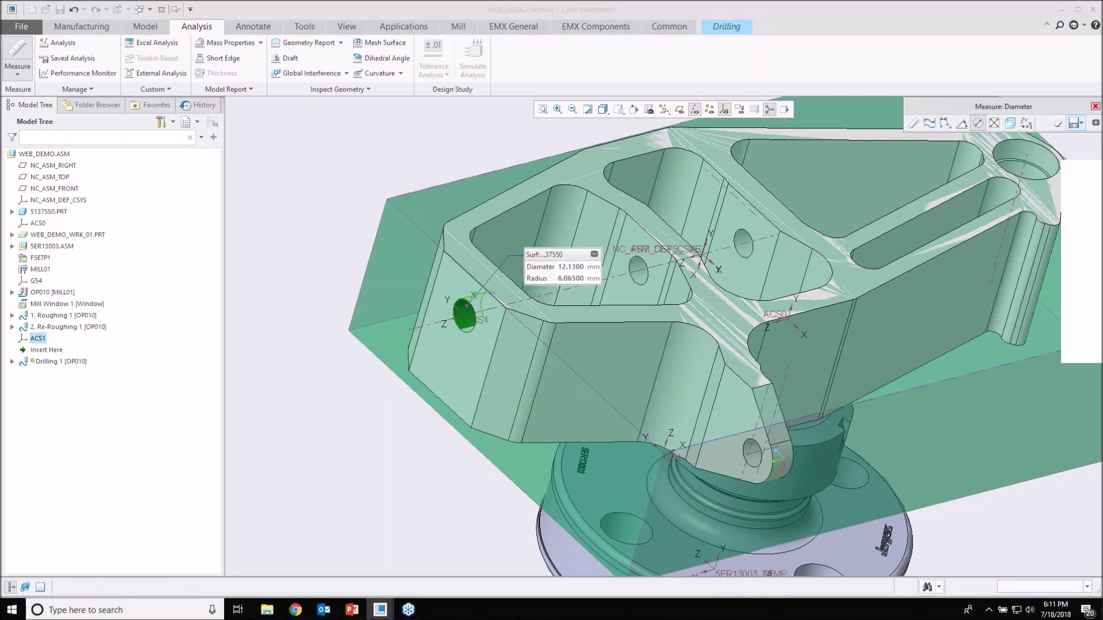
# - Set the cutter diameter of the new drill tool to 12 mm
pyautogui.click(919, 408)
pyautogui.doubleClick(918, 407)
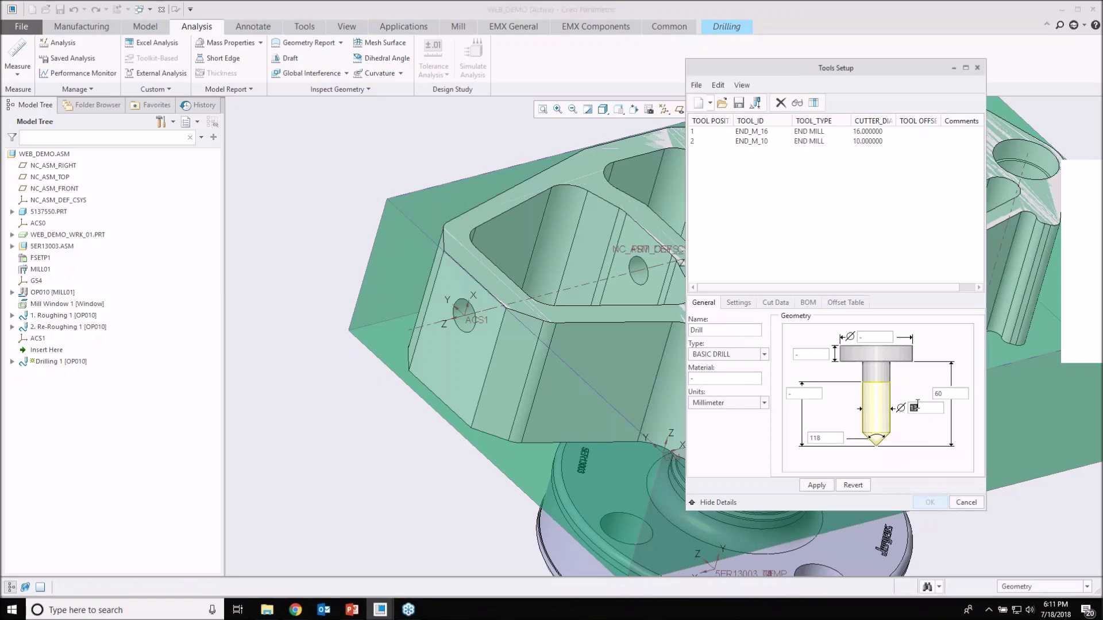
pyautogui.write('12')
# - Measure the distance from the workpiece's end face to the pocket wall around the farthest kingpin hole
pyautogui.keyDown('shift'); pyautogui.moveTo(598, 296); pyautogui.dragTo(481, 301, button='middle'); pyautogui.keyUp('shift')
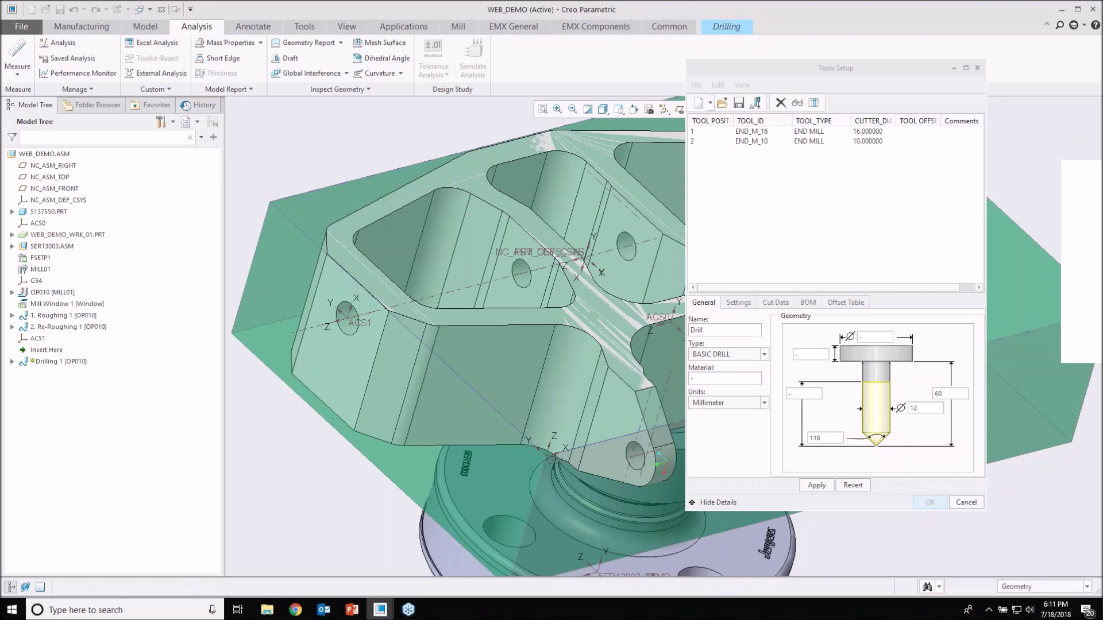
pyautogui.scroll(3, 548, 308)
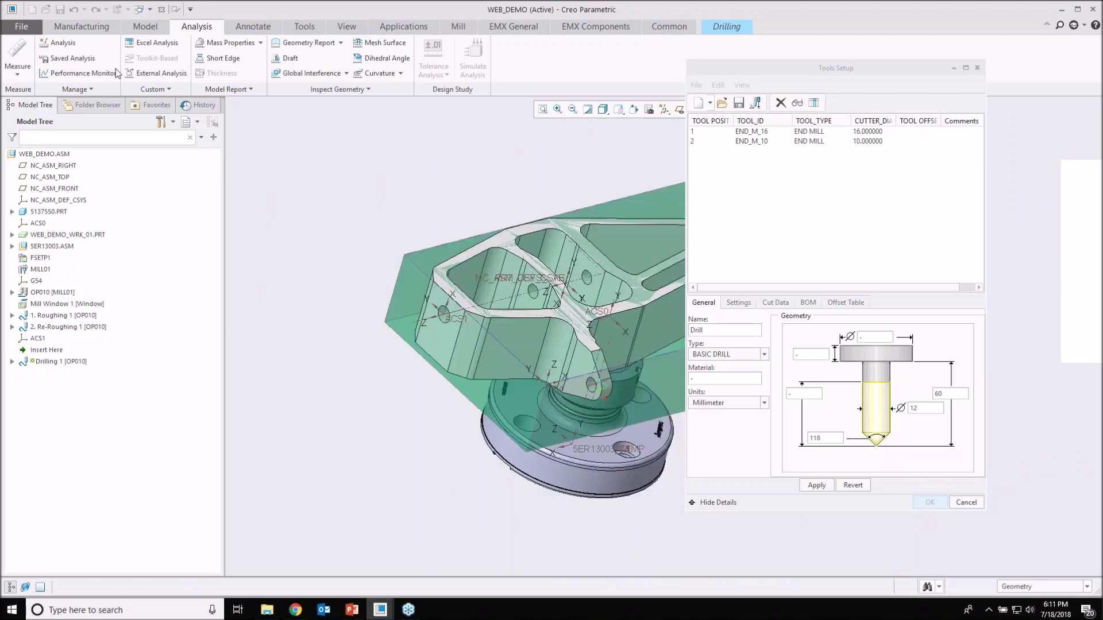
pyautogui.click(17, 69)
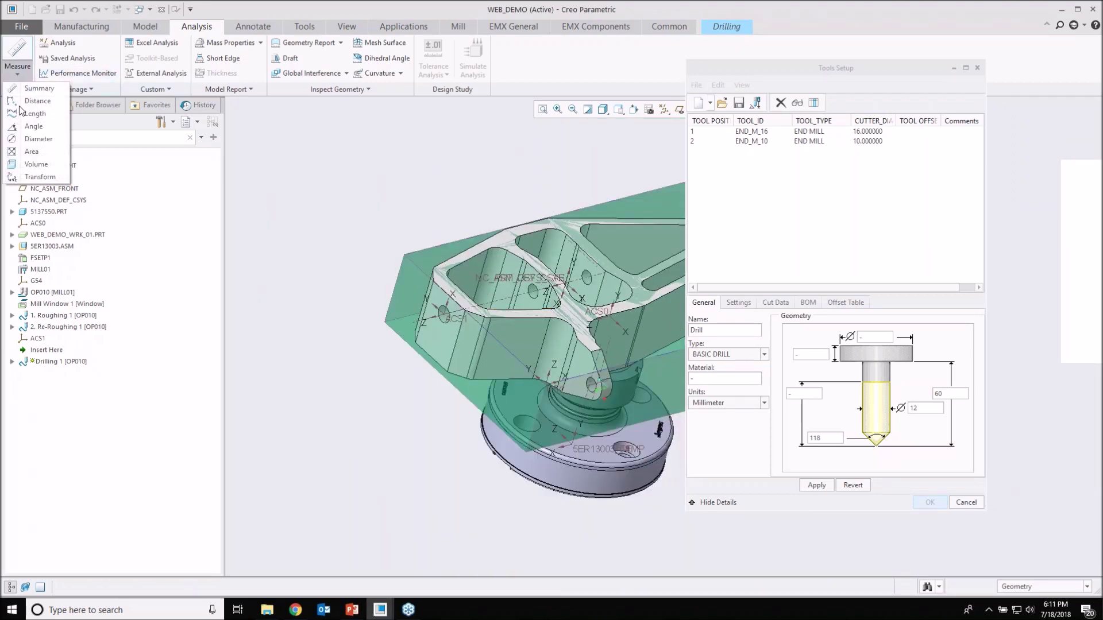
pyautogui.click(38, 101)
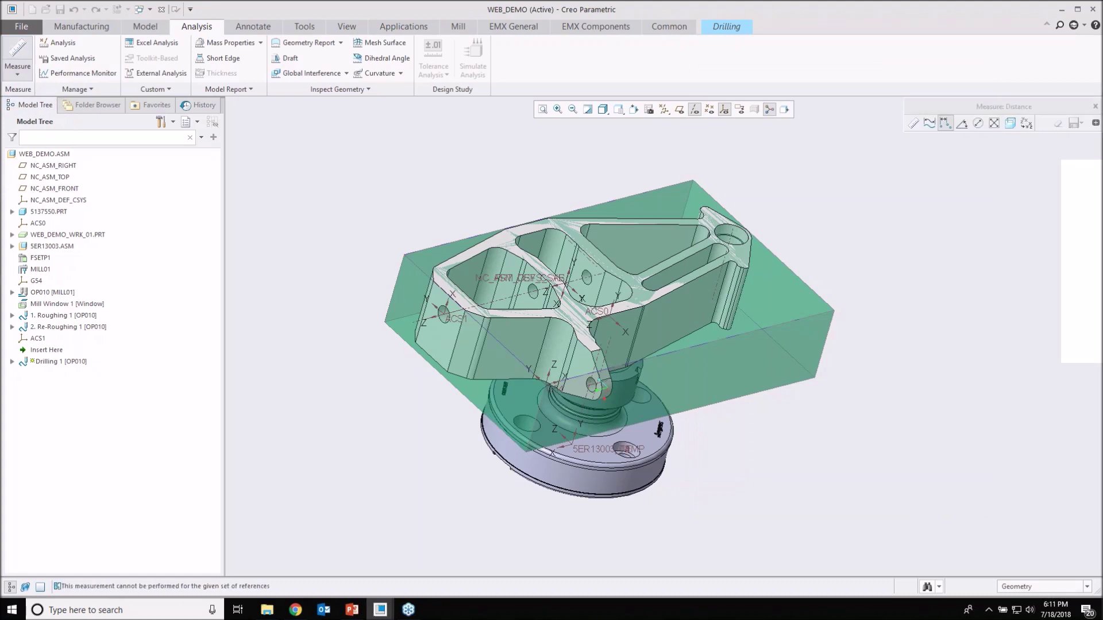
pyautogui.click(460, 351)
pyautogui.moveTo(608, 230); pyautogui.dragTo(625, 261, button='middle')
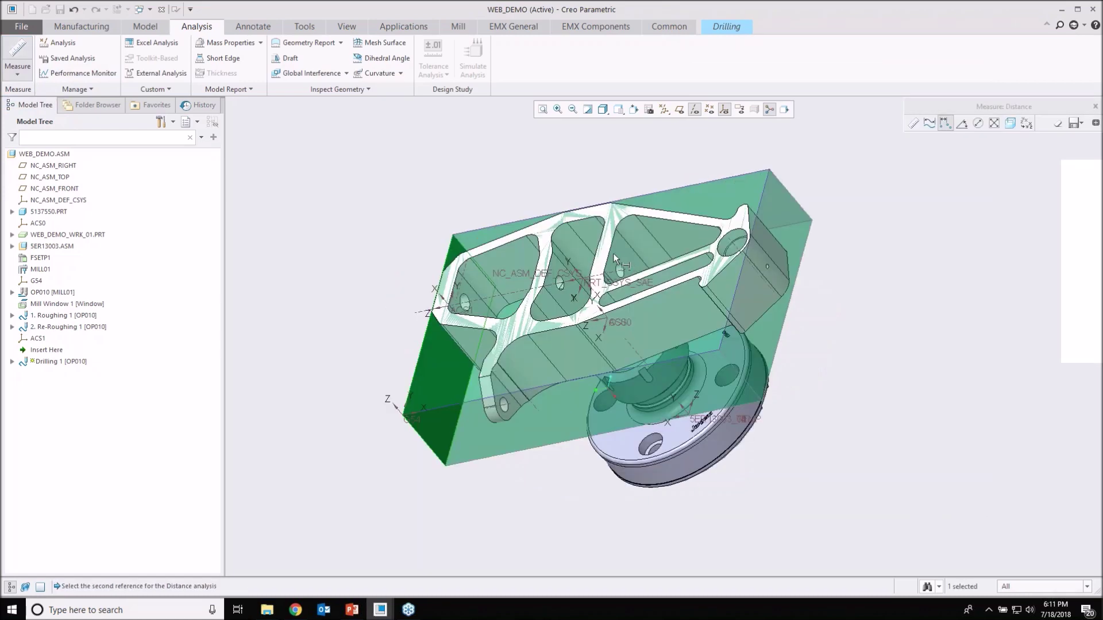
pyautogui.scroll(2, 618, 253)
pyautogui.click(618, 253)
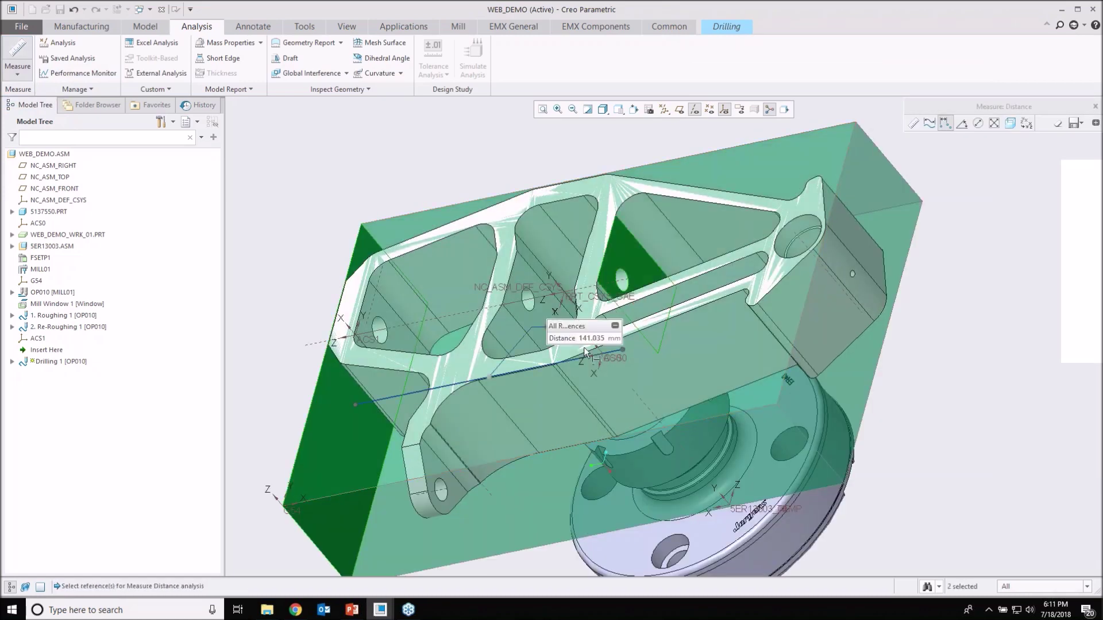
pyautogui.scroll(-2, 605, 302)
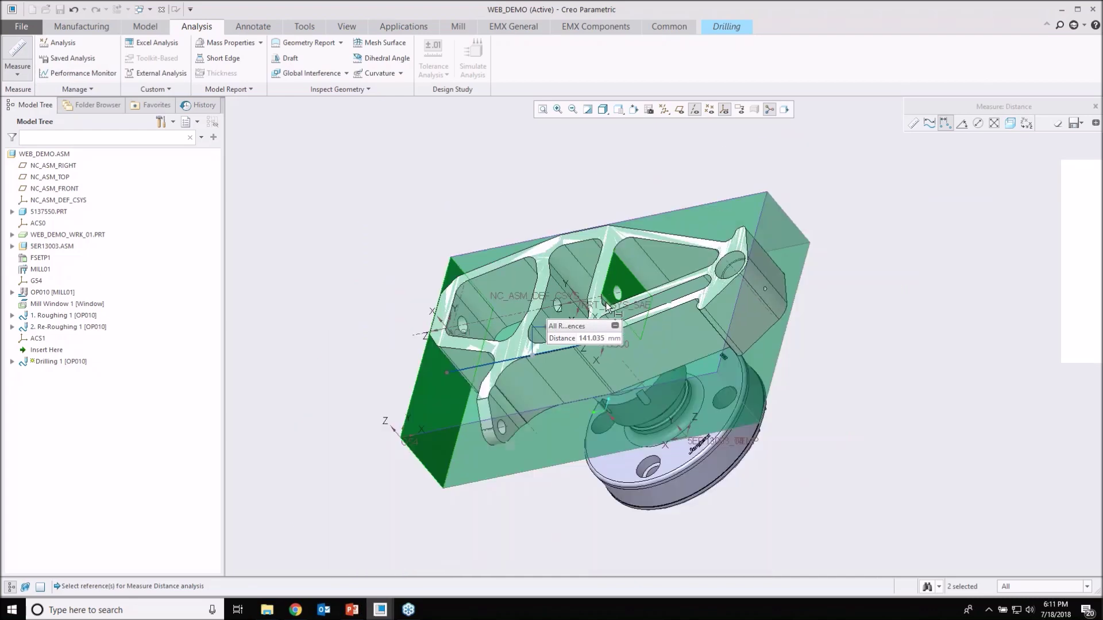
# - Return to the drill's tool setup, set its overall length to 160 mm and flute length to 150 mm, and apply the tool
pyautogui.click(727, 26)
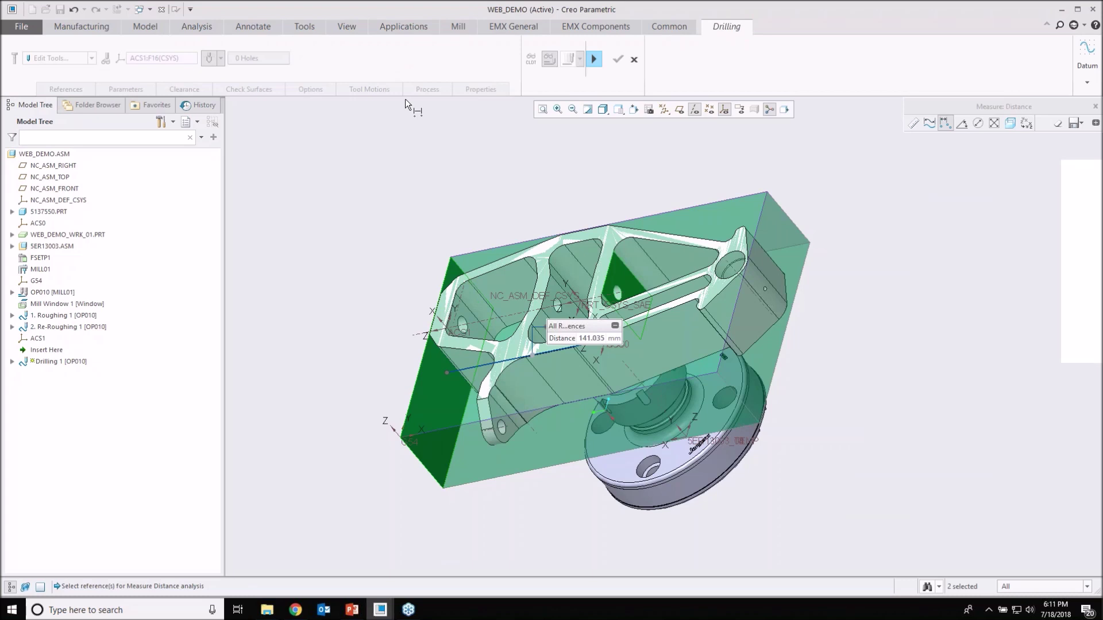
pyautogui.click(595, 60)
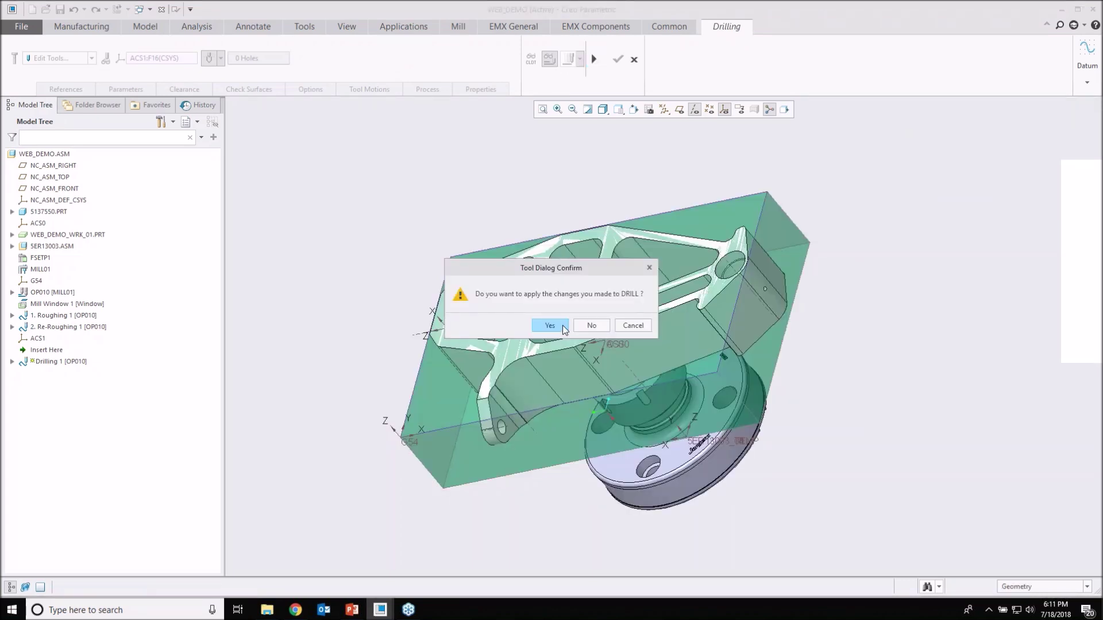
pyautogui.click(563, 325)
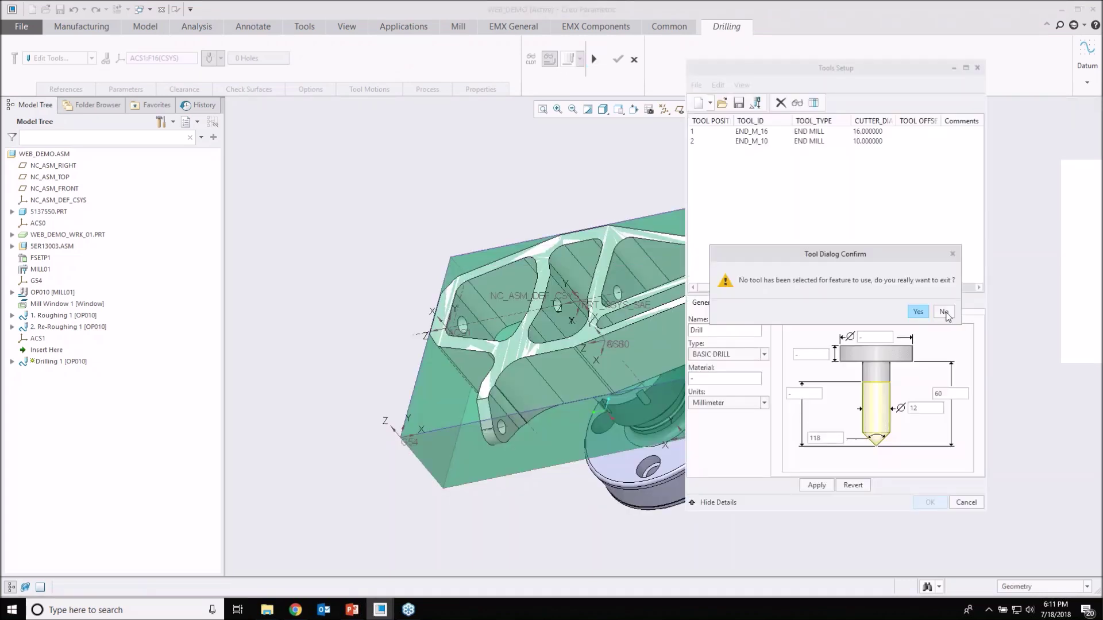
pyautogui.click(943, 312)
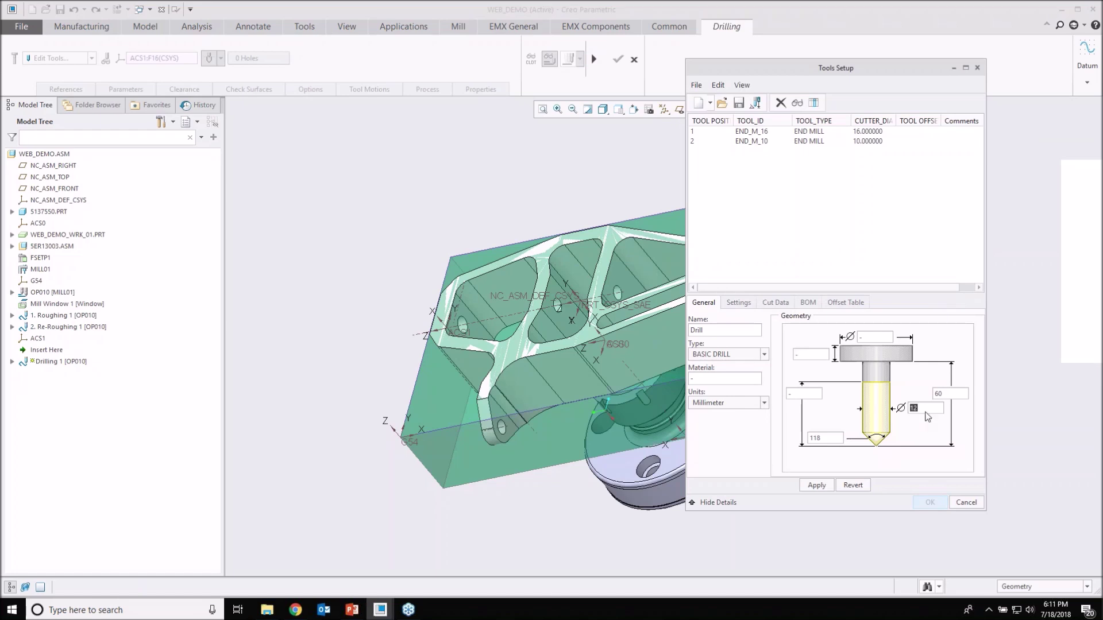
pyautogui.press('Tab')
pyautogui.write('160')
pyautogui.click(802, 394)
pyautogui.write('150')
pyautogui.click(817, 486)
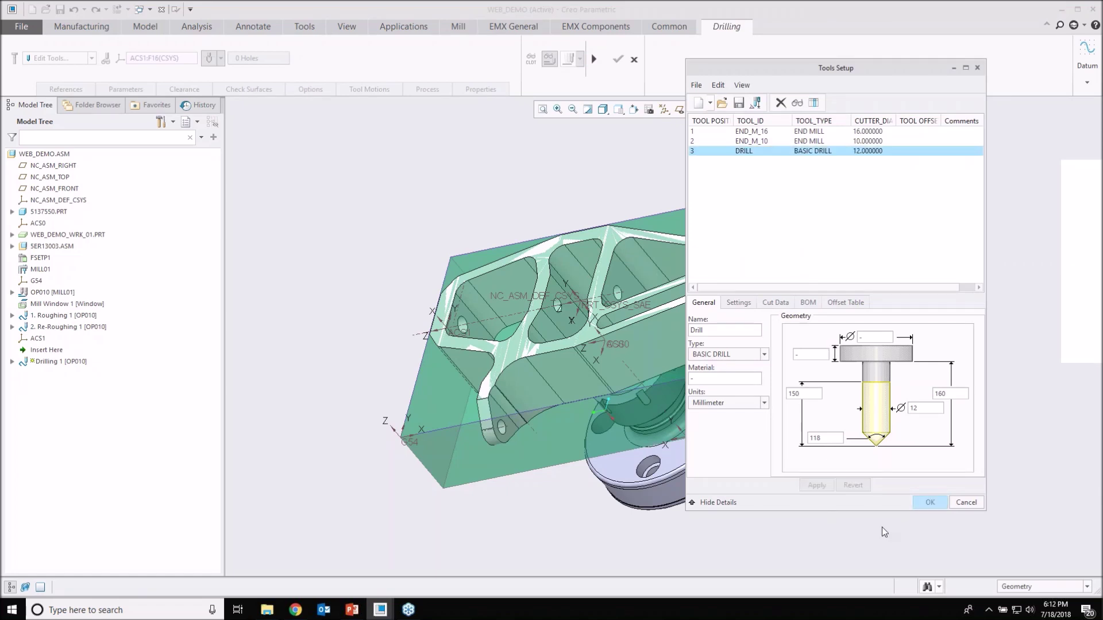
pyautogui.click(928, 503)
# - Select the axis through the kingpin holes as the drilling sequence's hole reference
pyautogui.moveTo(596, 259); pyautogui.dragTo(588, 298, button='middle')
pyautogui.click(53, 90)
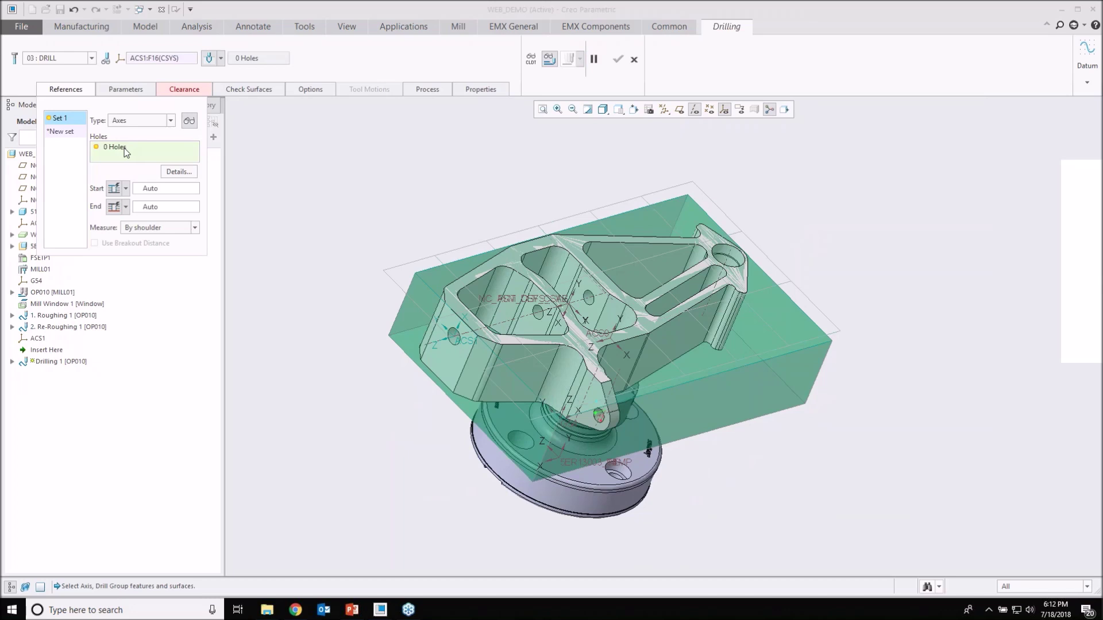
pyautogui.scroll(2, 497, 316)
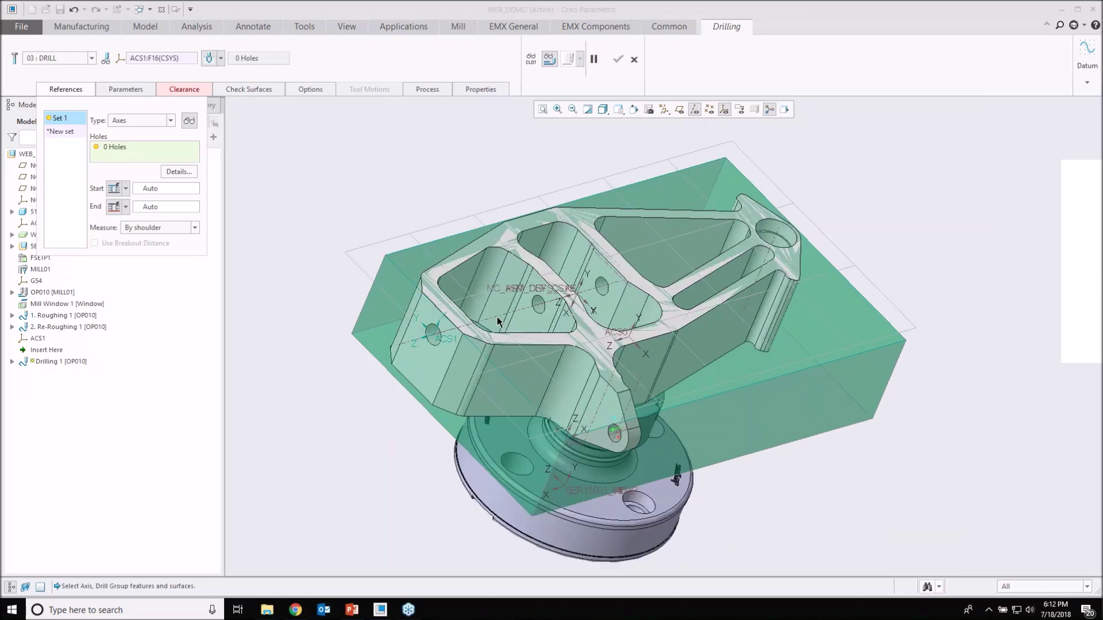
pyautogui.click(498, 319)
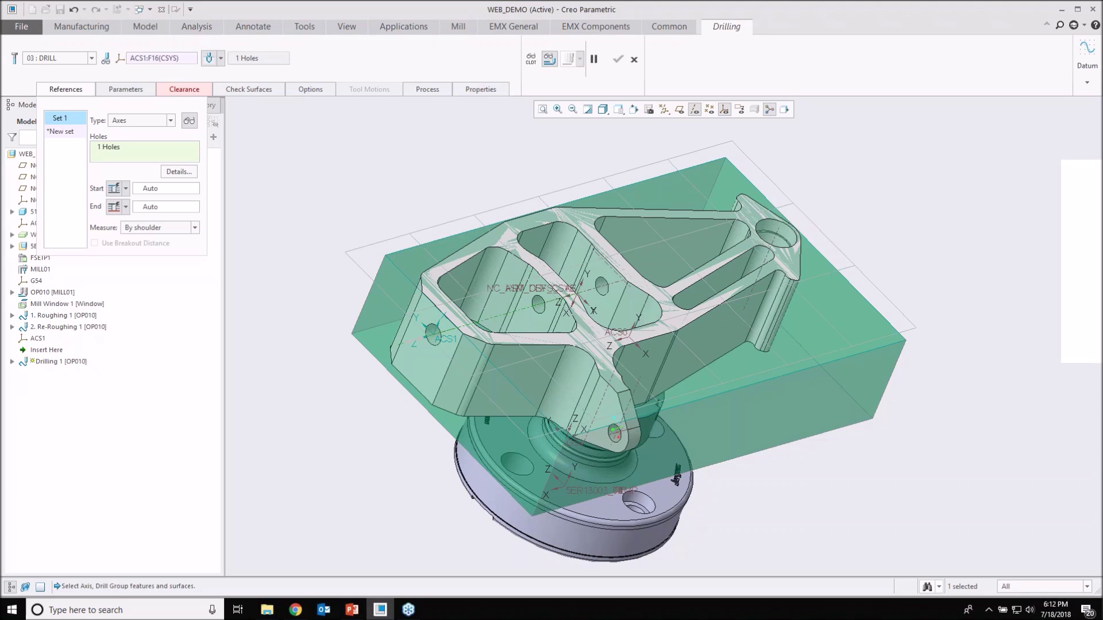
pyautogui.click(126, 190)
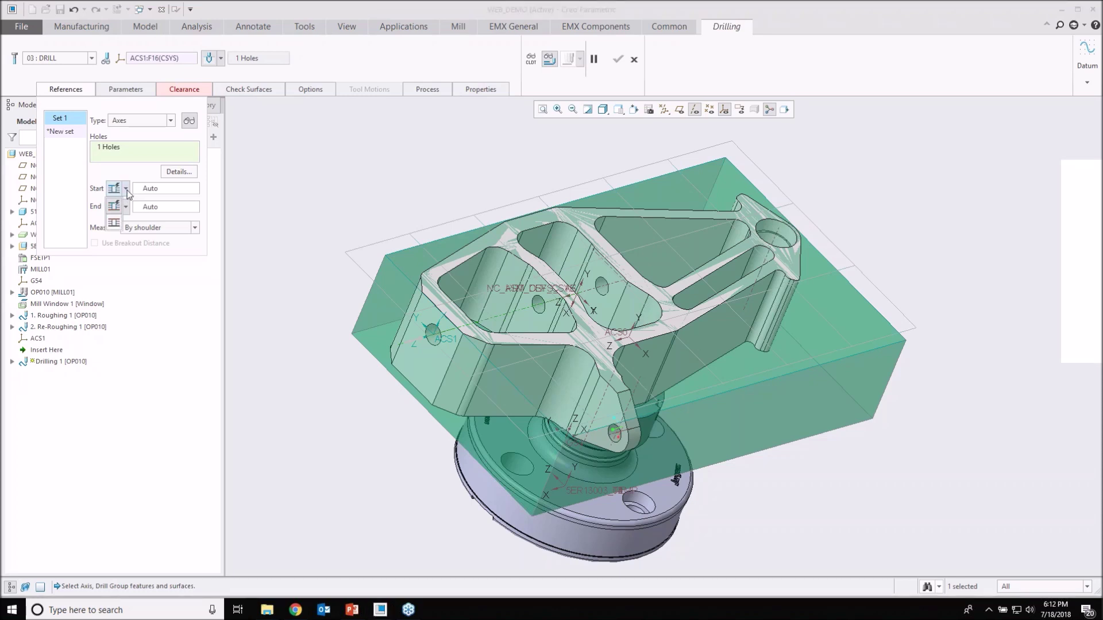
pyautogui.click(127, 190)
# - Place the drilling retract plane 10 mm off the workpiece's end face beside the kingpin hole
pyautogui.click(184, 90)
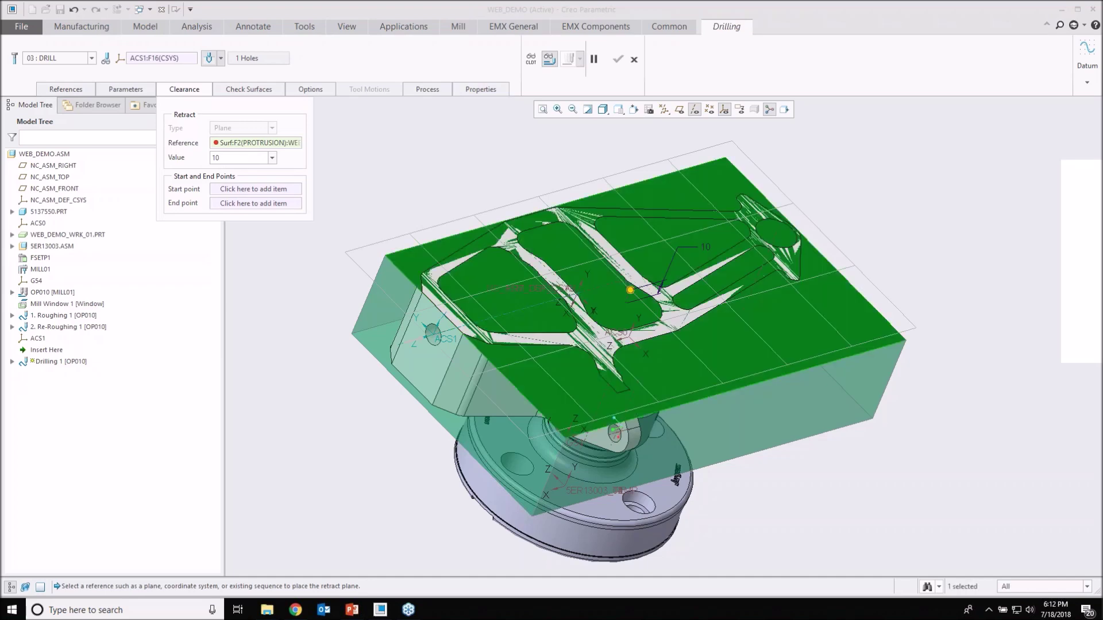
pyautogui.click(391, 422)
pyautogui.moveTo(391, 422); pyautogui.dragTo(348, 425, button='middle')
pyautogui.moveTo(409, 439); pyautogui.dragTo(388, 444)
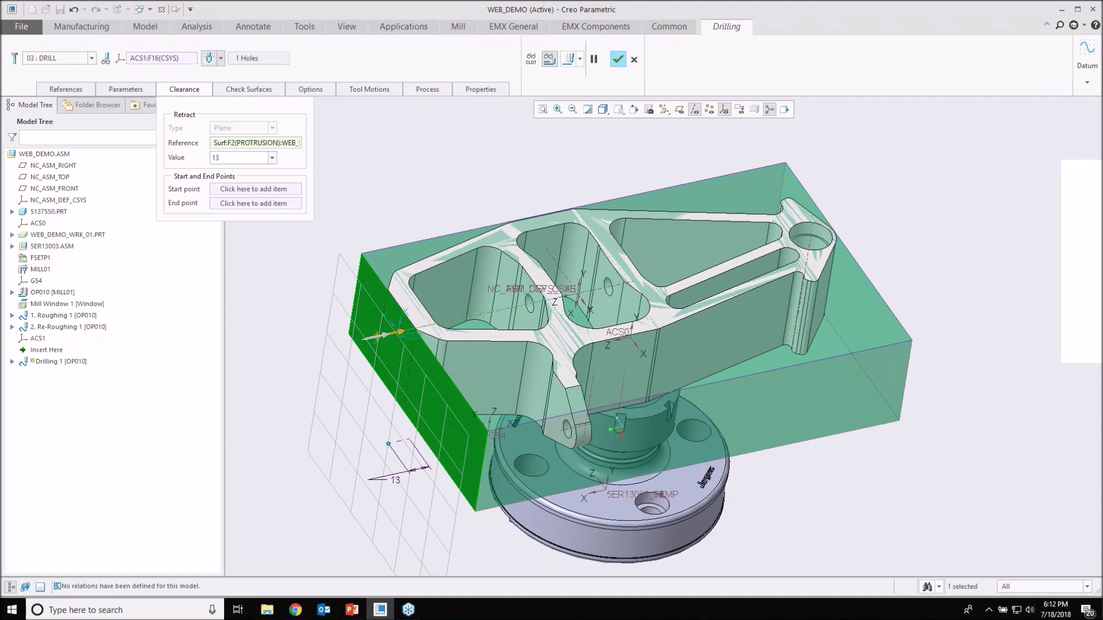
pyautogui.write('10')
pyautogui.press('Return')
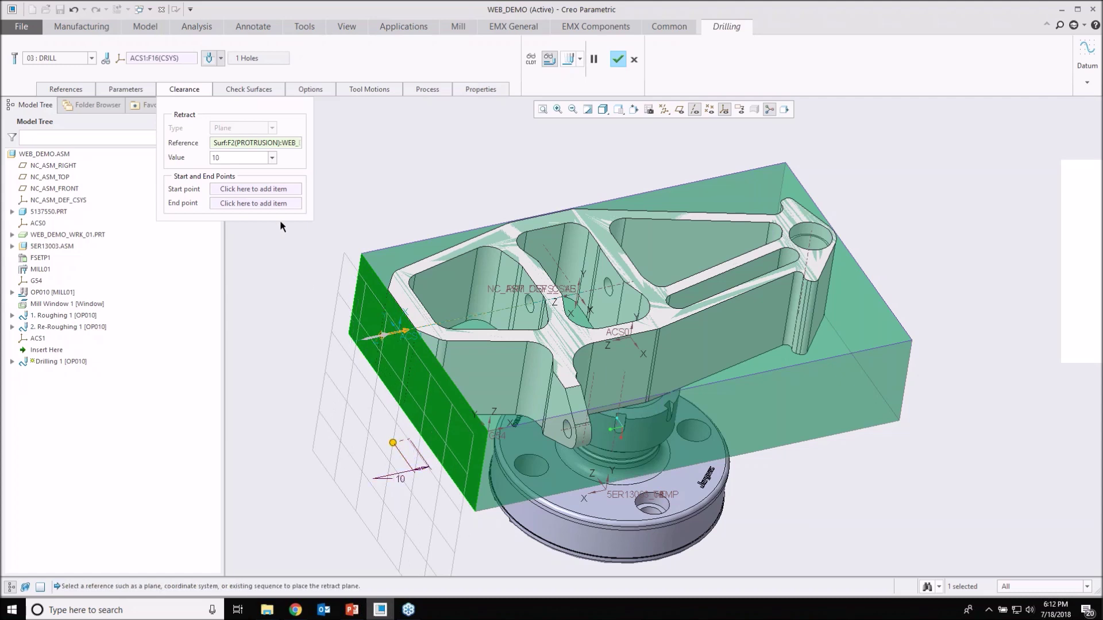
# - Make drilling start from the workpiece's end face beside the kingpin hole
pyautogui.click(66, 89)
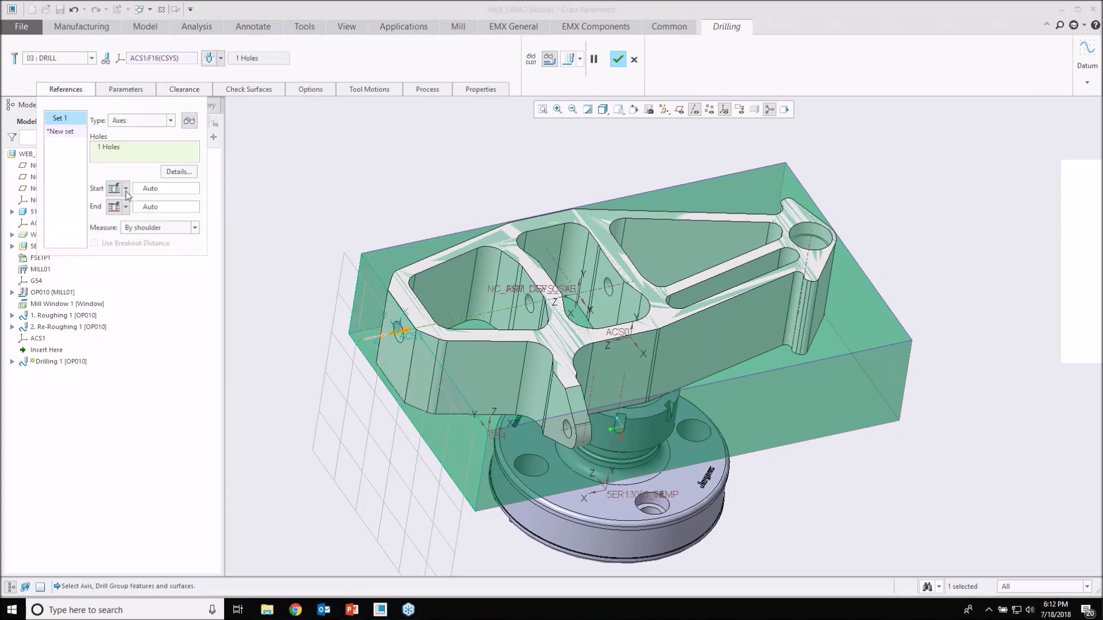
pyautogui.click(126, 190)
pyautogui.click(114, 222)
pyautogui.click(364, 294)
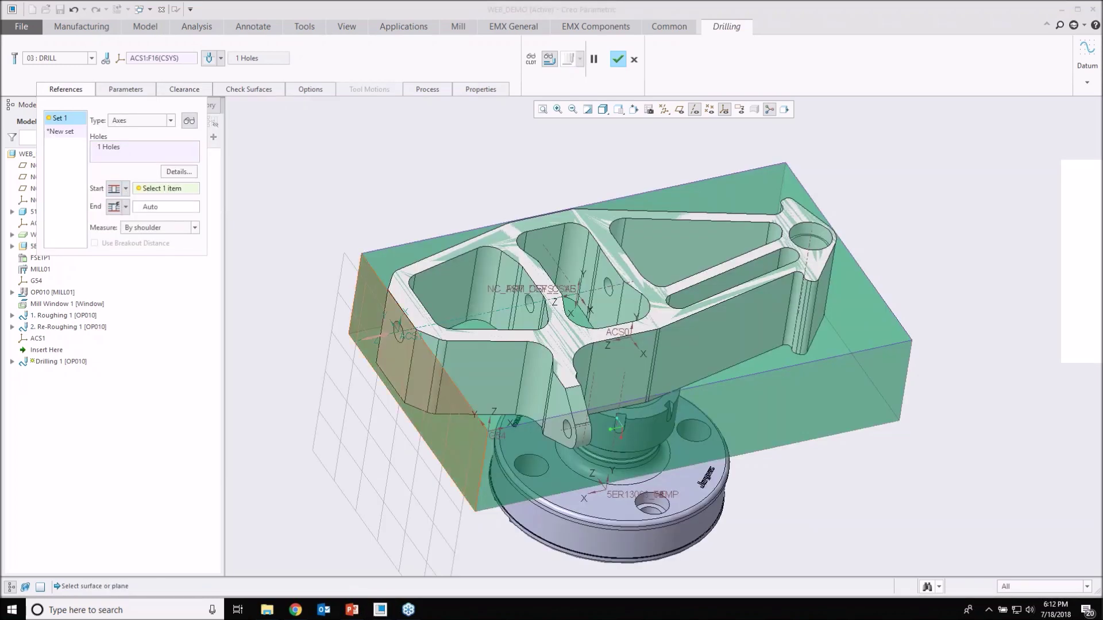
# - Set the drilling end to the pocket wall surface around the farthest kingpin hole
pyautogui.click(126, 206)
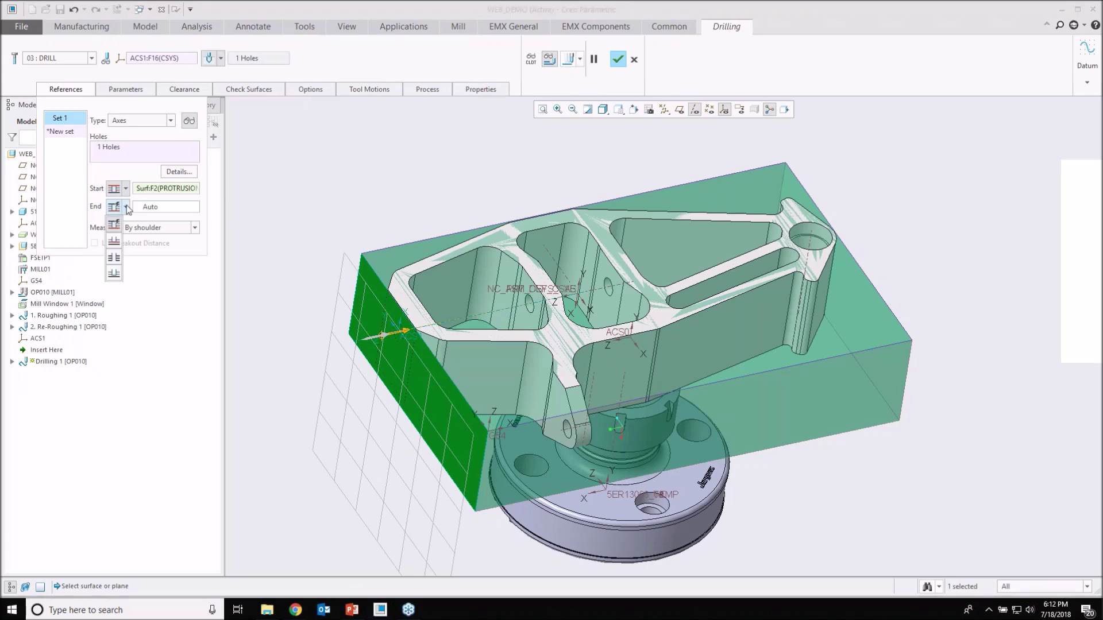
pyautogui.click(117, 243)
pyautogui.moveTo(516, 316); pyautogui.dragTo(639, 270, button='middle')
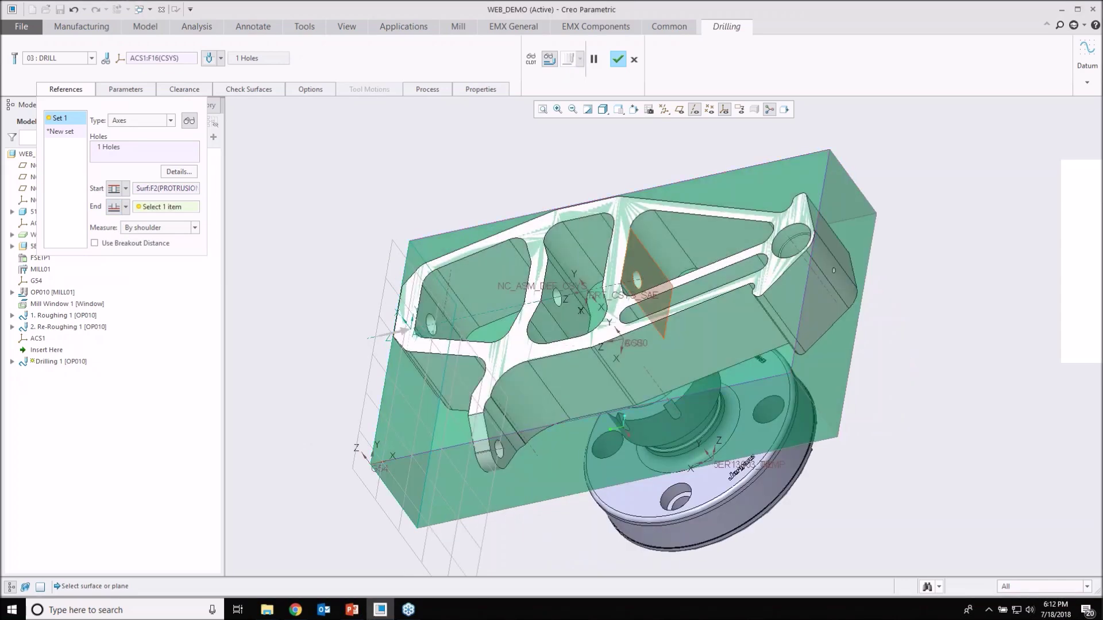
pyautogui.click(639, 269)
pyautogui.moveTo(620, 264); pyautogui.dragTo(391, 174, button='middle')
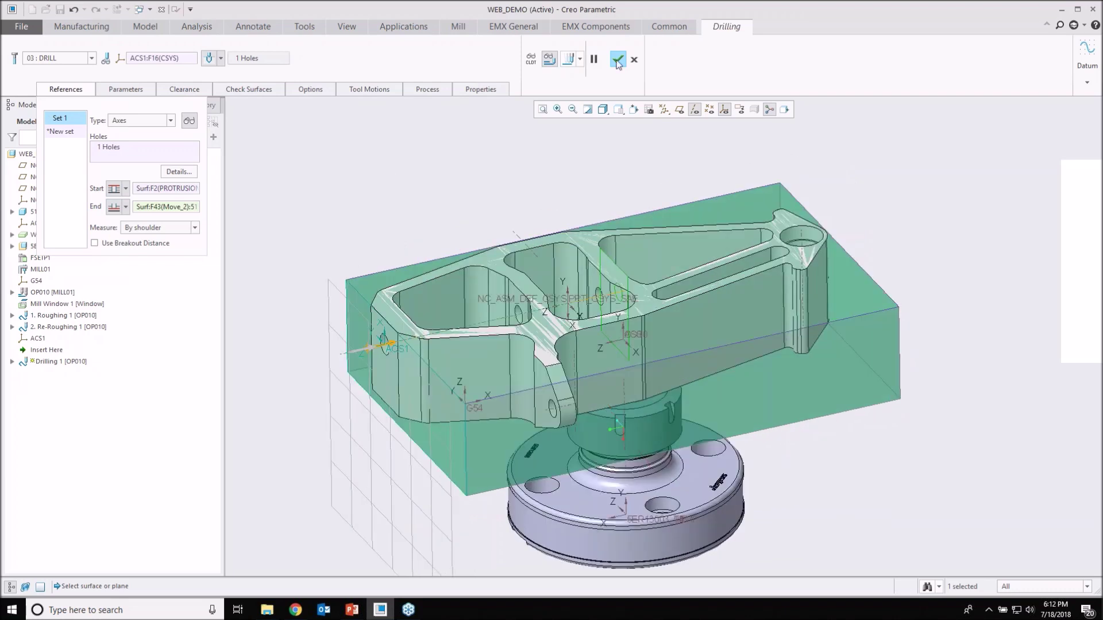
# - Play the drilling tool path at slow display speed and watch the drill's motion from above the part
pyautogui.click(568, 59)
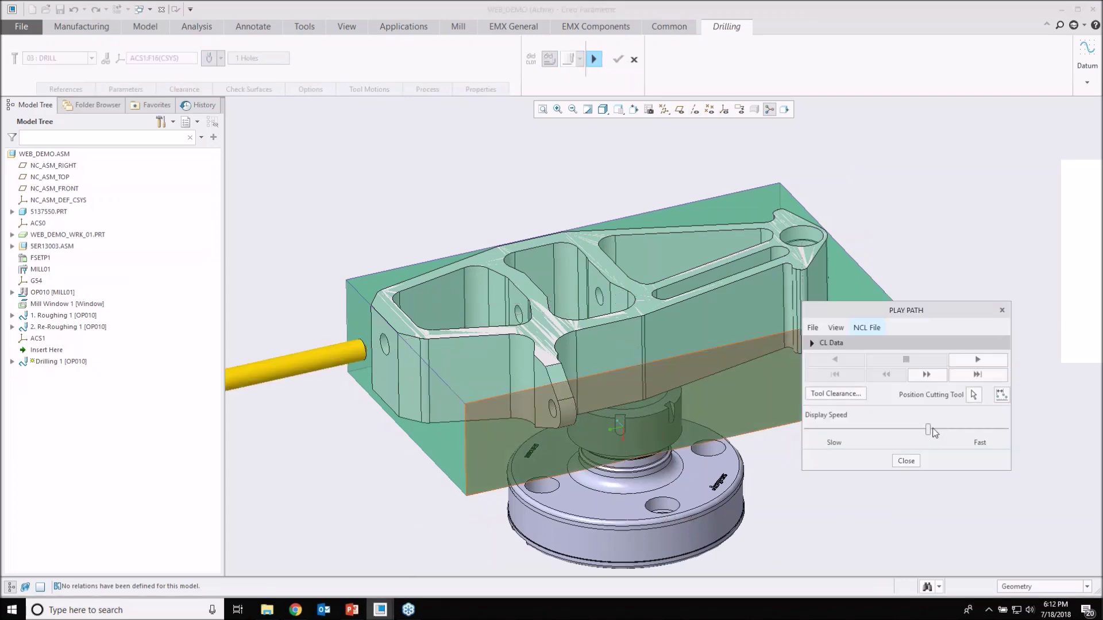
pyautogui.click(820, 430)
pyautogui.click(978, 360)
pyautogui.moveTo(591, 310); pyautogui.dragTo(609, 402, button='middle')
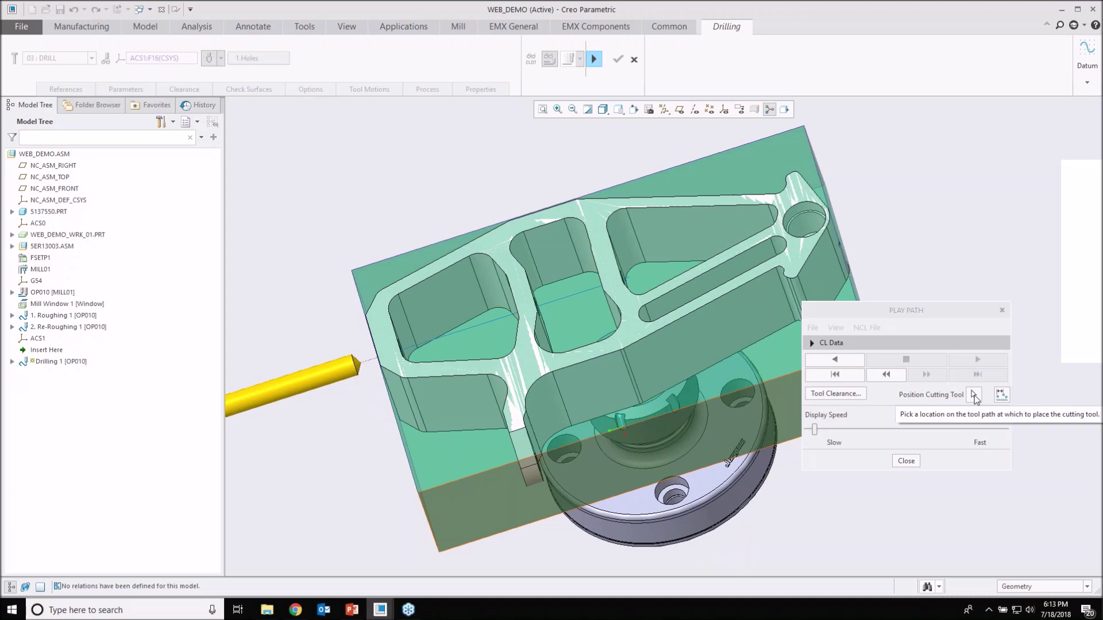
# - Position the drill on the tool path at the farthest kingpin hole and inspect how far its tip reaches through the wall
pyautogui.click(974, 395)
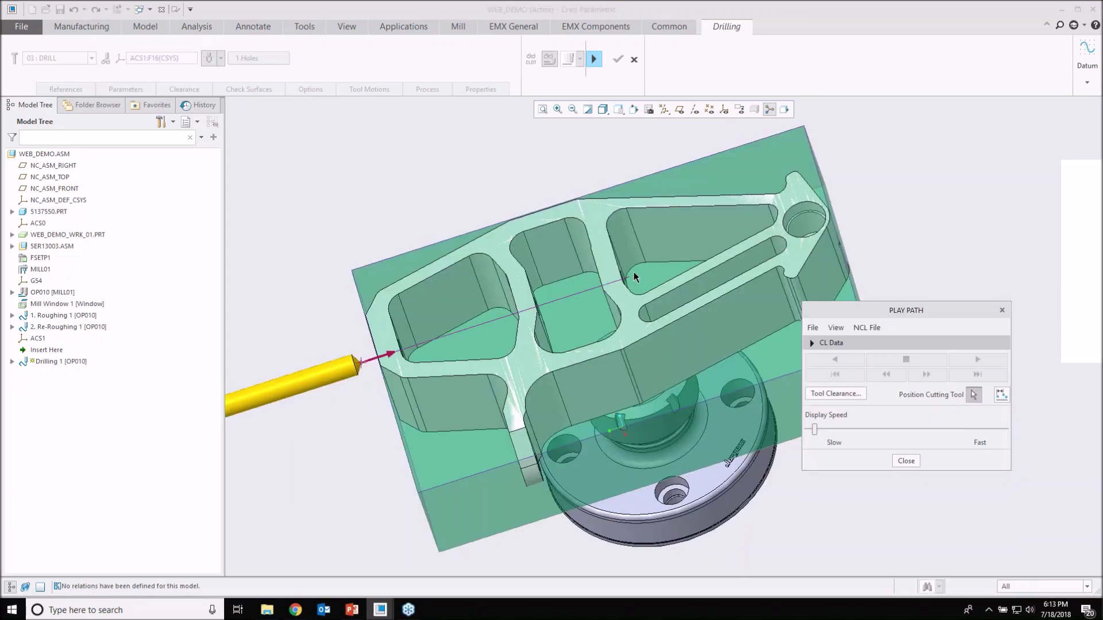
pyautogui.scroll(5, 634, 278)
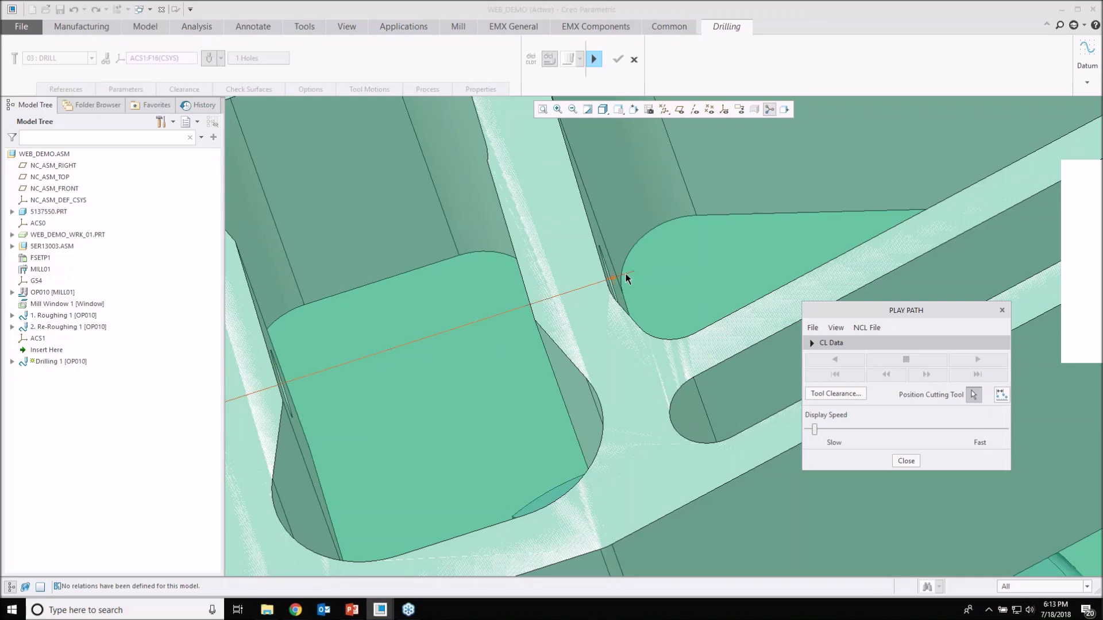
pyautogui.click(625, 278)
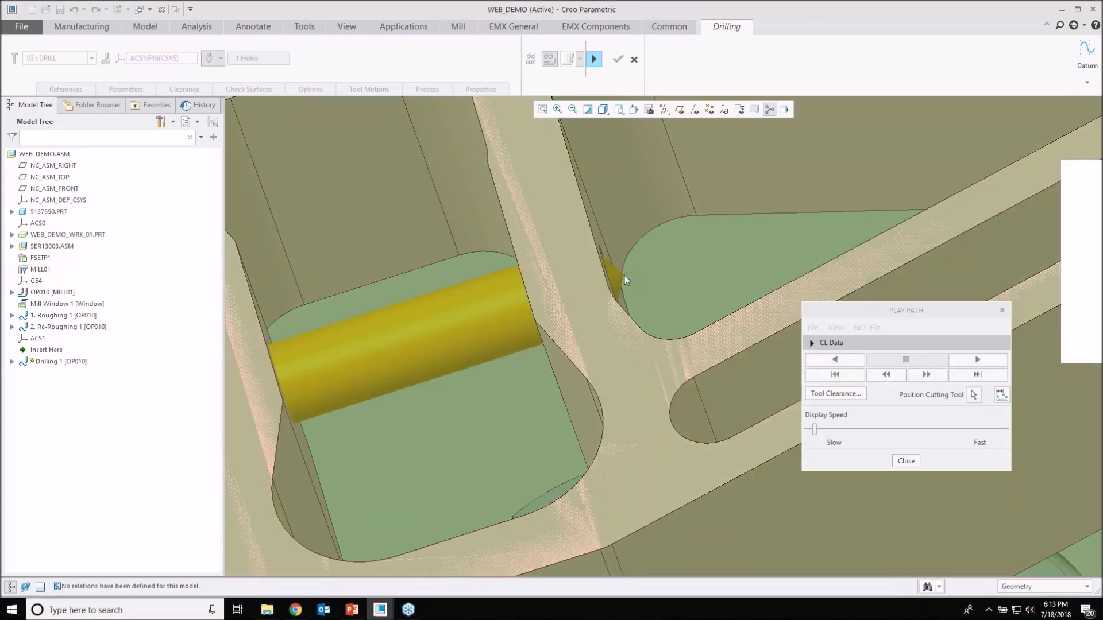
pyautogui.scroll(-5, 623, 279)
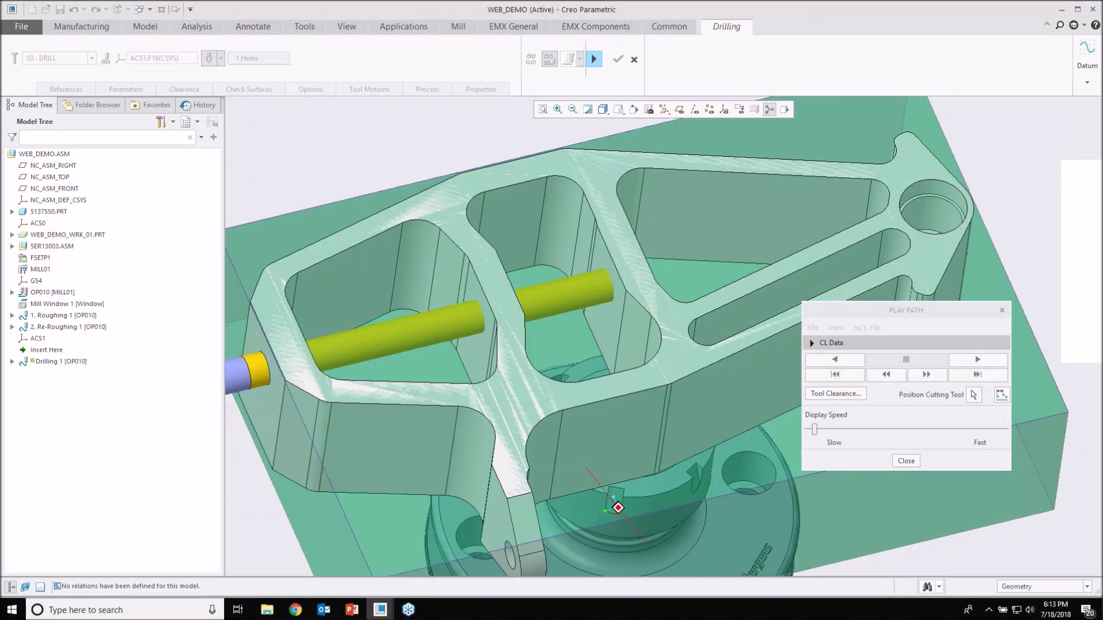
pyautogui.scroll(-3, 623, 278)
pyautogui.keyDown('shift'); pyautogui.moveTo(624, 279); pyautogui.dragTo(681, 268, button='middle'); pyautogui.keyUp('shift')
pyautogui.moveTo(681, 268); pyautogui.dragTo(663, 319, button='middle')
pyautogui.scroll(10, 689, 275)
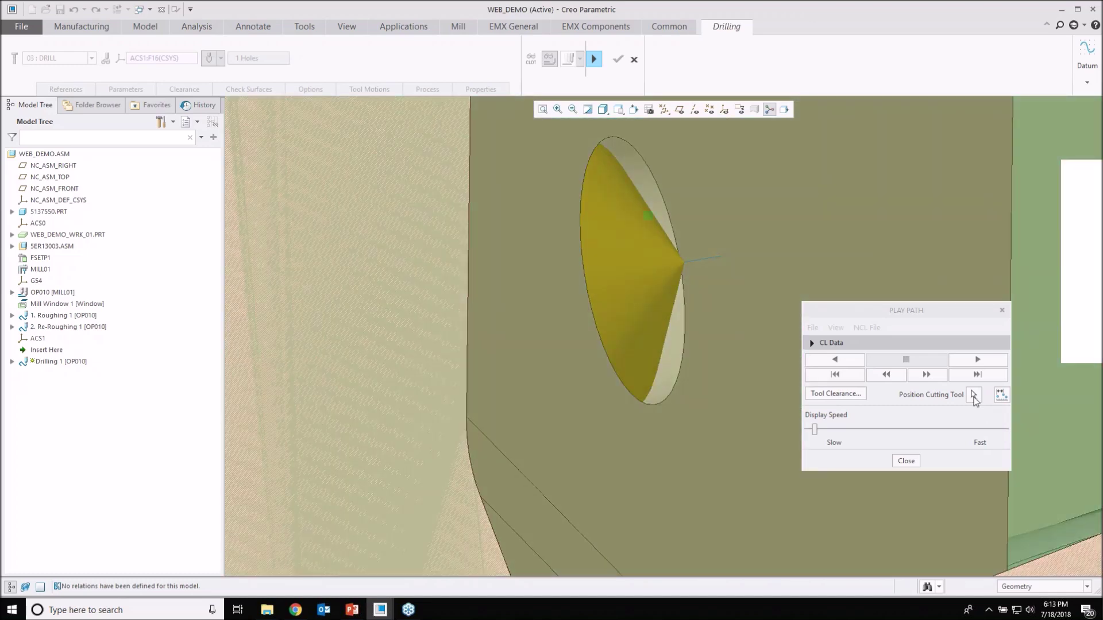
# - Reposition the drill at the far end of the tool path, inspect its breakthrough at the hole, and close the playback
pyautogui.click(973, 396)
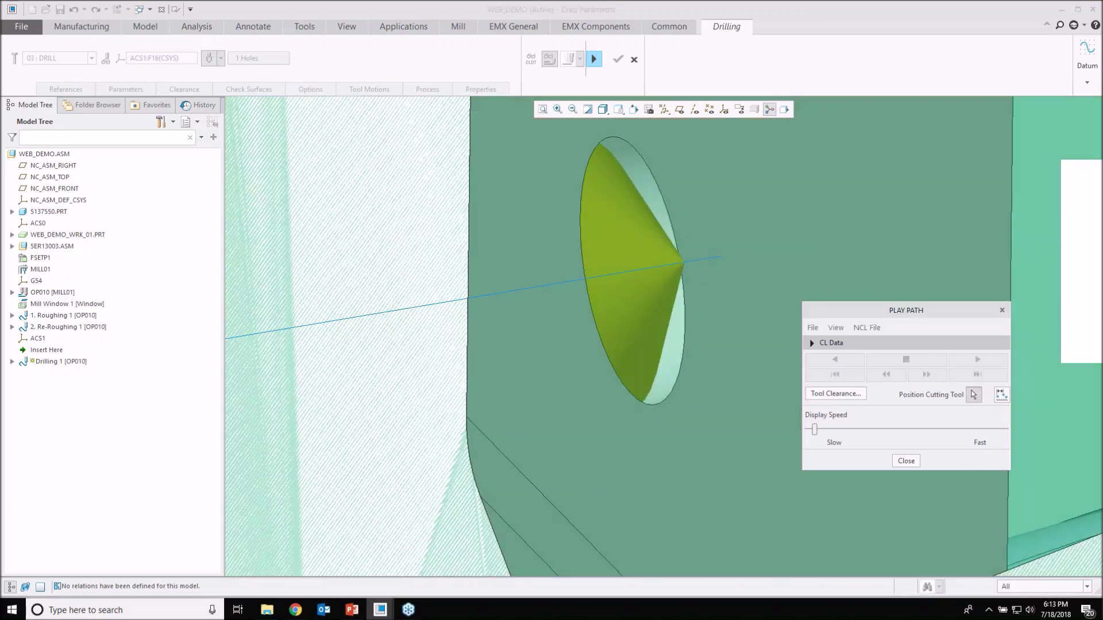
pyautogui.click(706, 280)
pyautogui.scroll(-5, 704, 275)
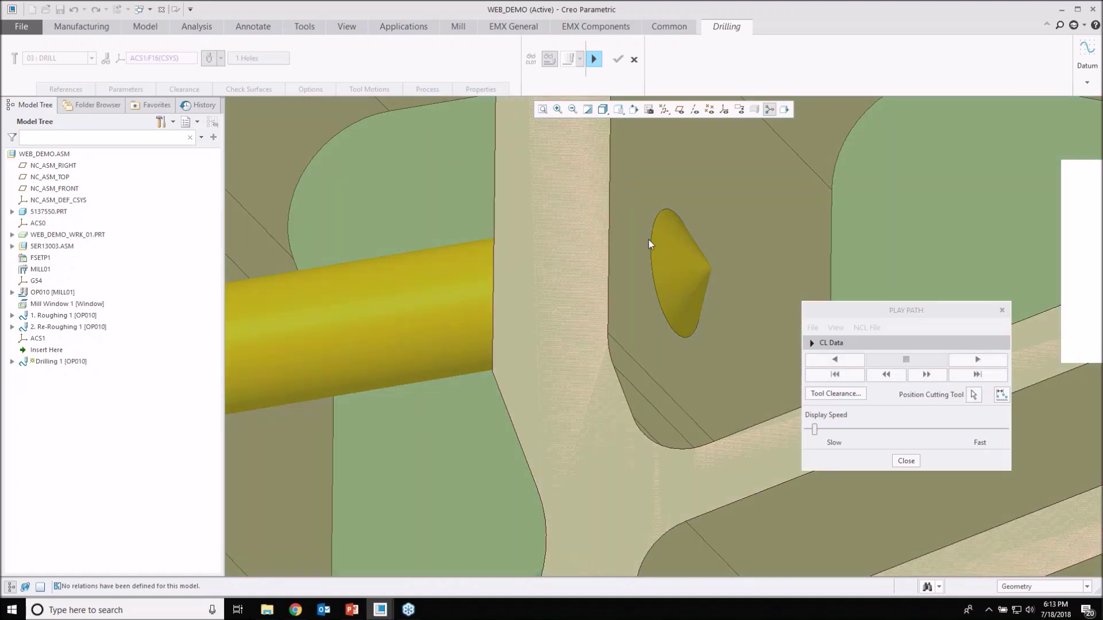
pyautogui.scroll(-8, 649, 240)
pyautogui.moveTo(648, 255); pyautogui.dragTo(605, 285, button='middle')
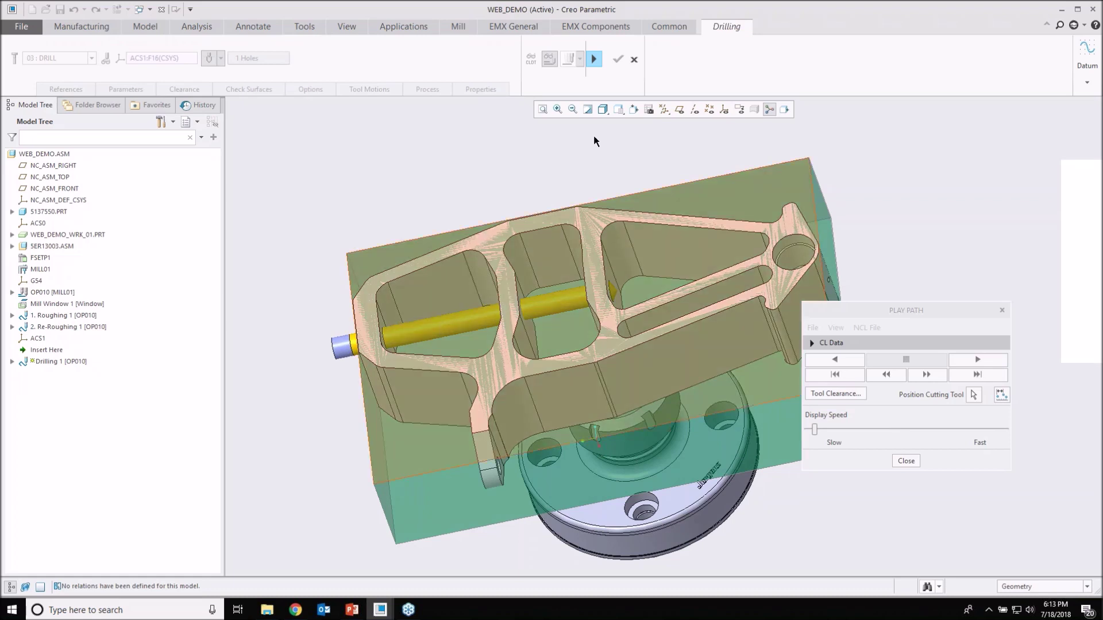
pyautogui.click(906, 460)
# - Set the drilling end condition to Through all
pyautogui.click(66, 90)
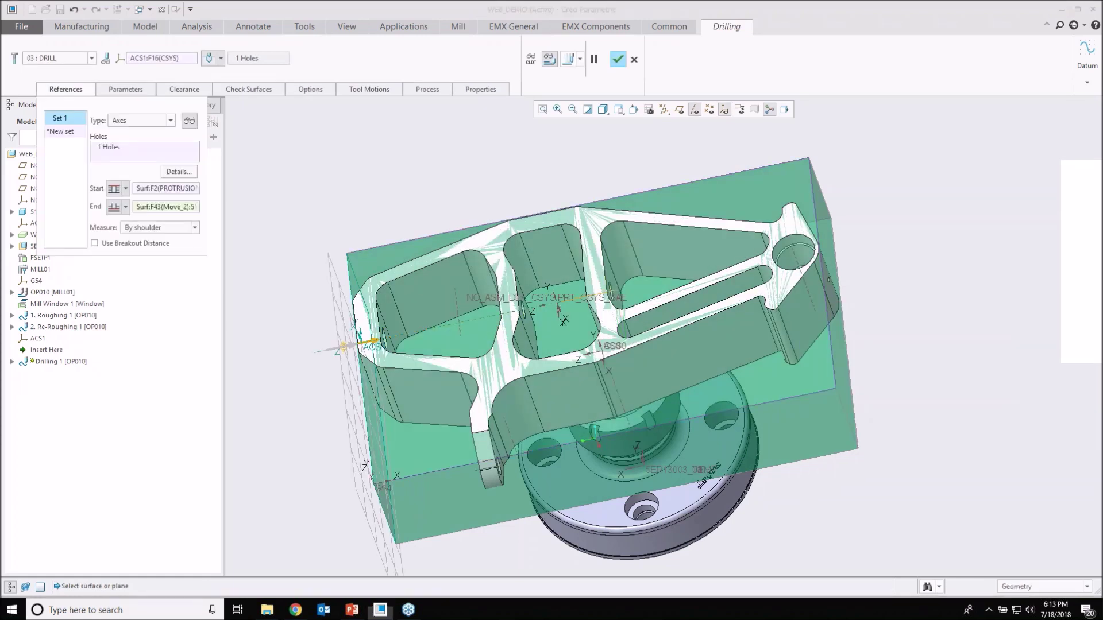
pyautogui.click(126, 207)
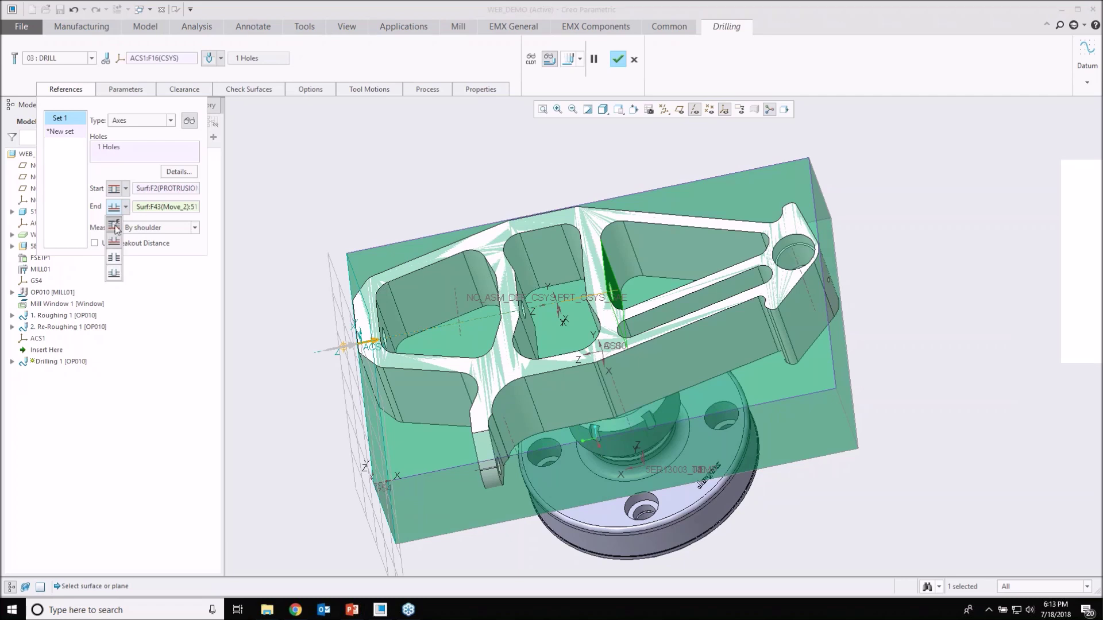
pyautogui.click(115, 260)
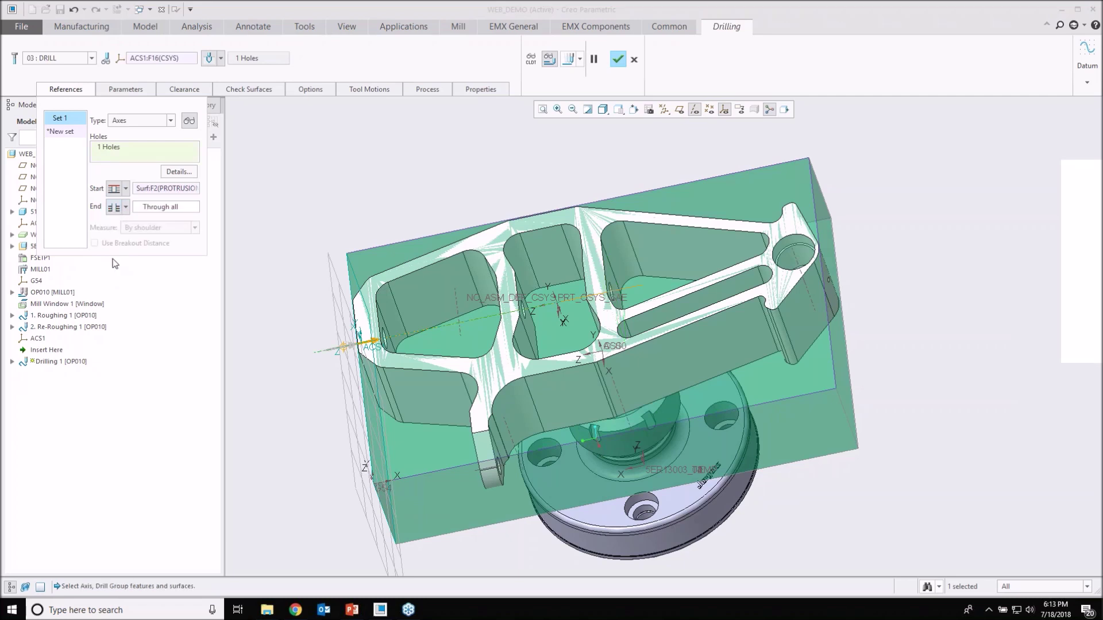
# - Set the drilling end to a specified depth of 150 mm from the start surface
pyautogui.click(126, 207)
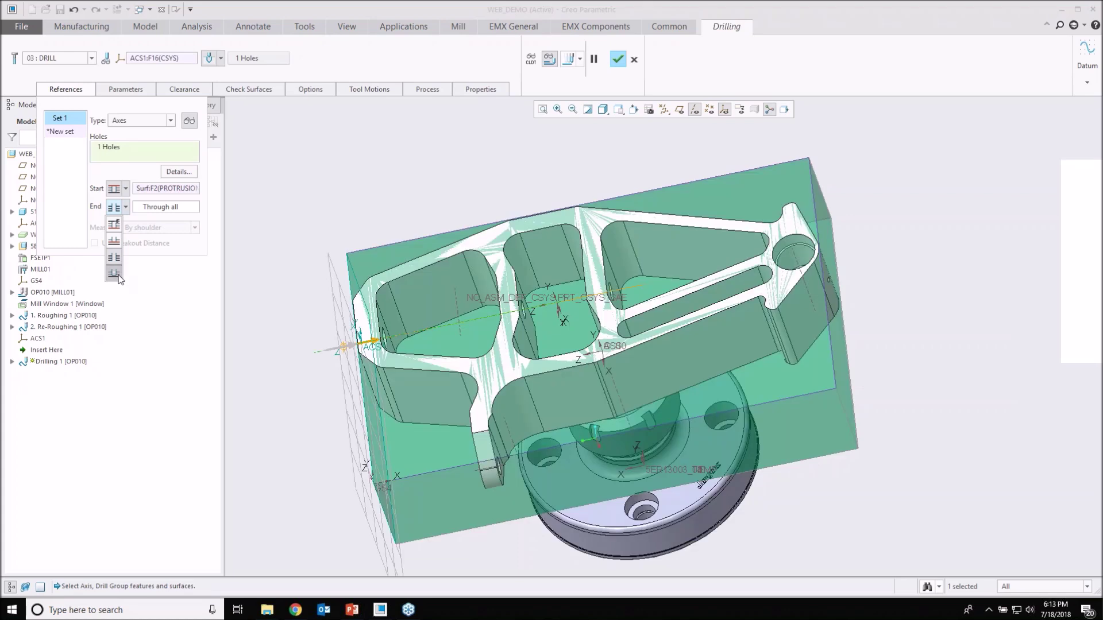
pyautogui.click(117, 217)
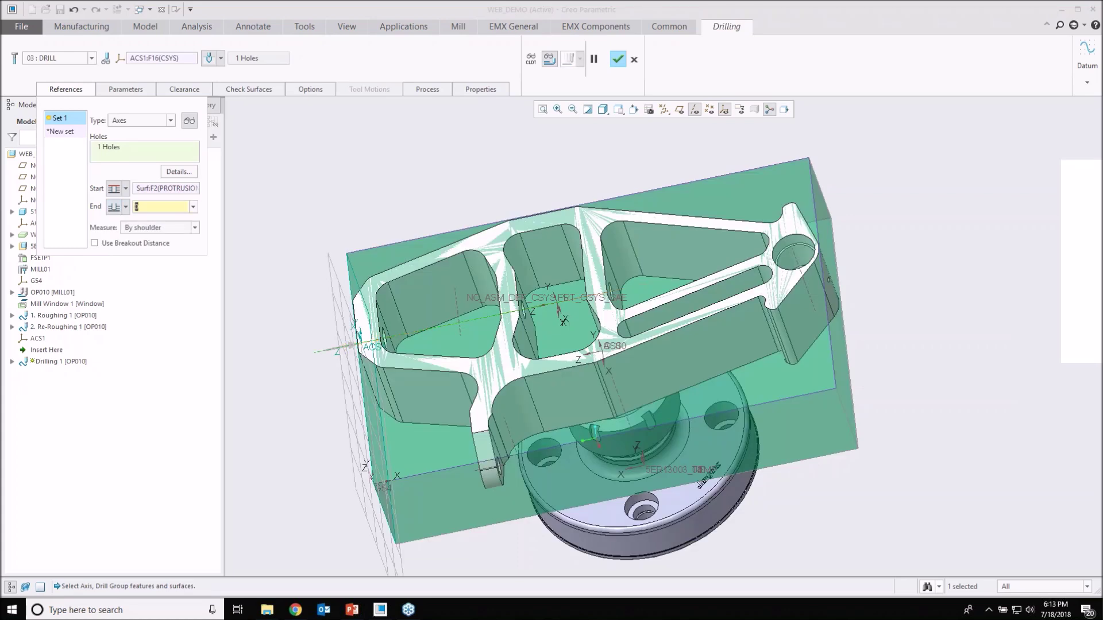
pyautogui.write('150')
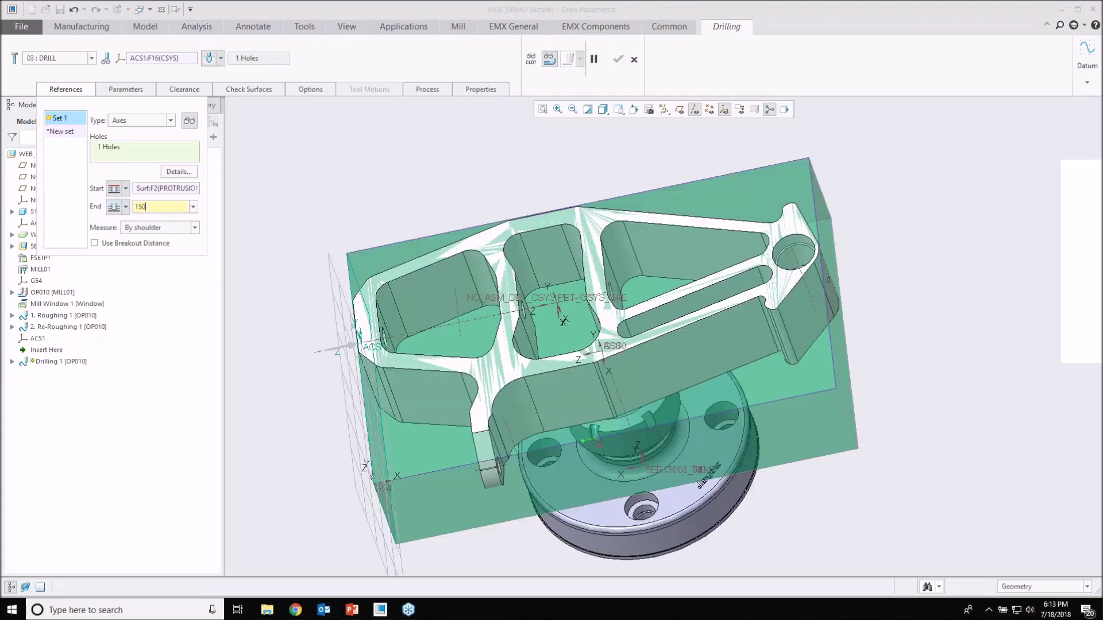
pyautogui.press('Return')
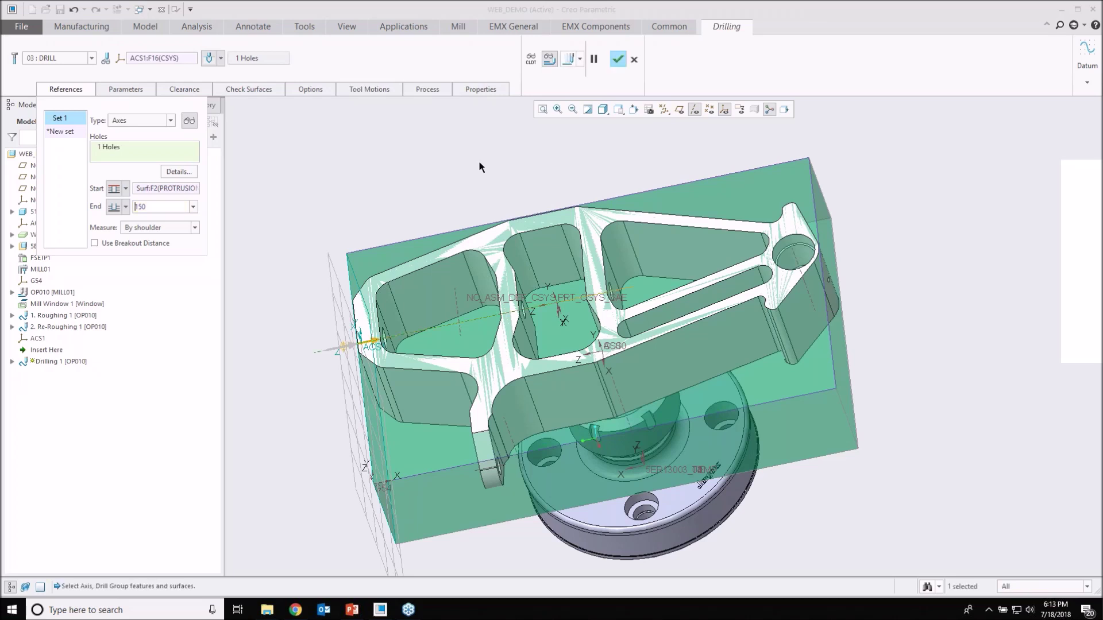
# - Play the drilling tool path and position the drill at its far end inside the part
pyautogui.scroll(2, 441, 191)
pyautogui.click(569, 59)
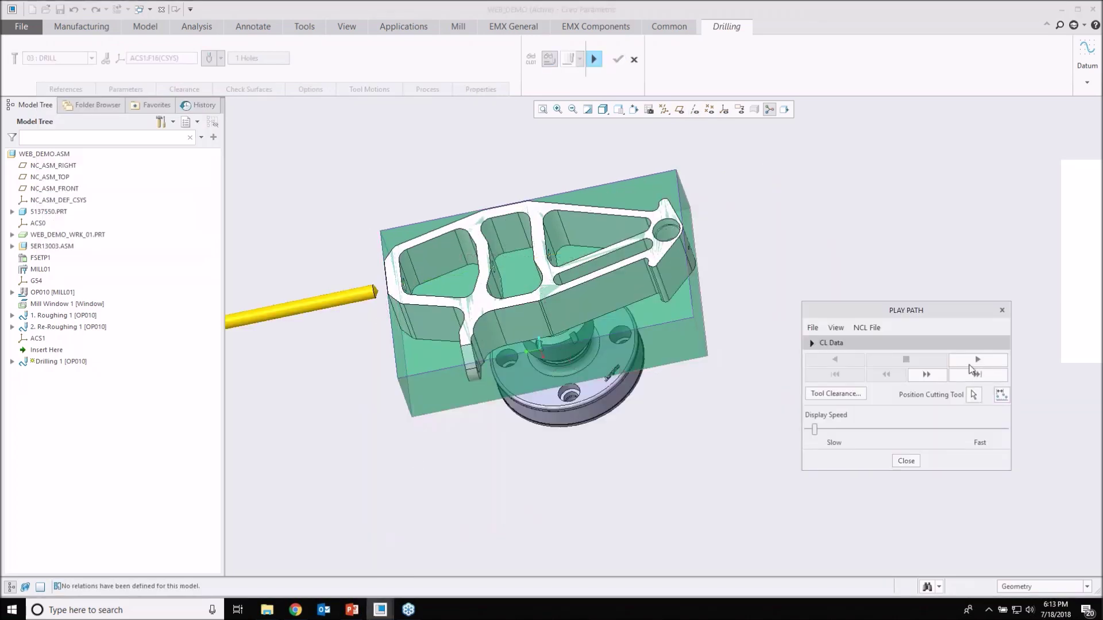
pyautogui.click(973, 362)
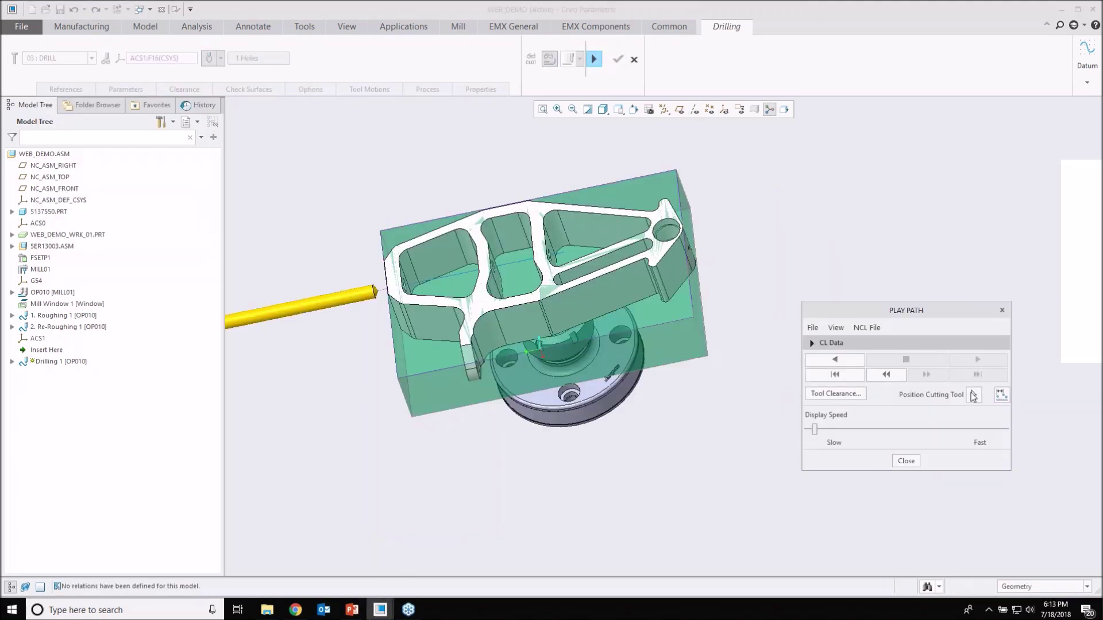
pyautogui.click(973, 395)
pyautogui.scroll(-3, 527, 249)
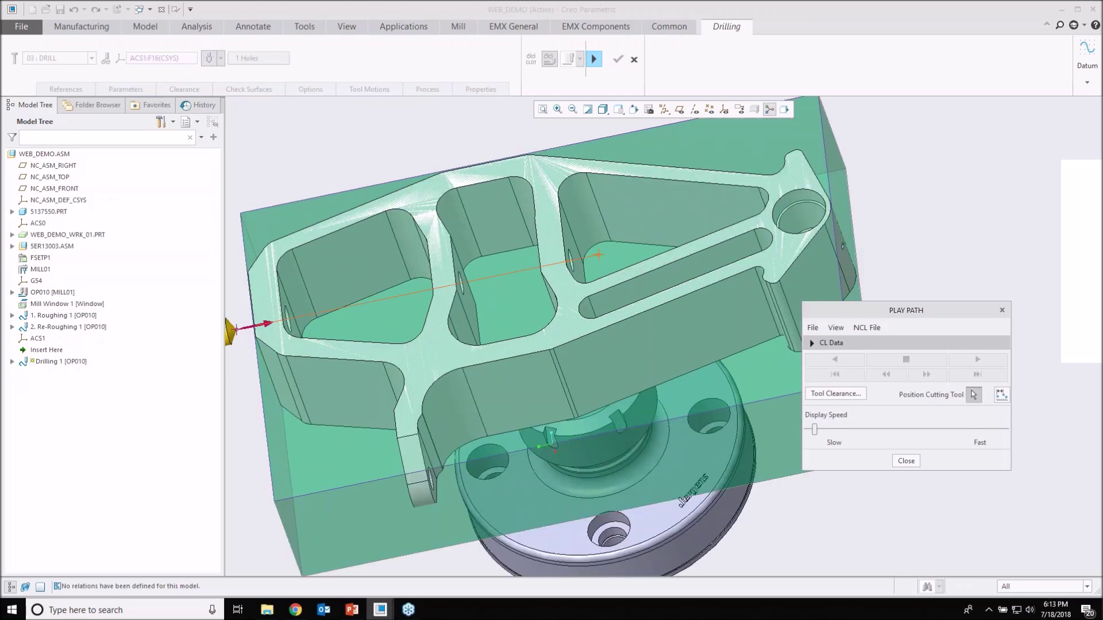
pyautogui.click(597, 257)
# - Inspect how far the drill reaches through the pocket walls and close the tool path playback
pyautogui.middleClick(440, 282)
pyautogui.scroll(2, 440, 282)
pyautogui.moveTo(436, 283)
pyautogui.mouseDown(button='middle')
pyautogui.moveTo(446, 274)
pyautogui.moveTo(443, 296)
pyautogui.mouseUp(button='middle')
pyautogui.scroll(-3, 304, 329)
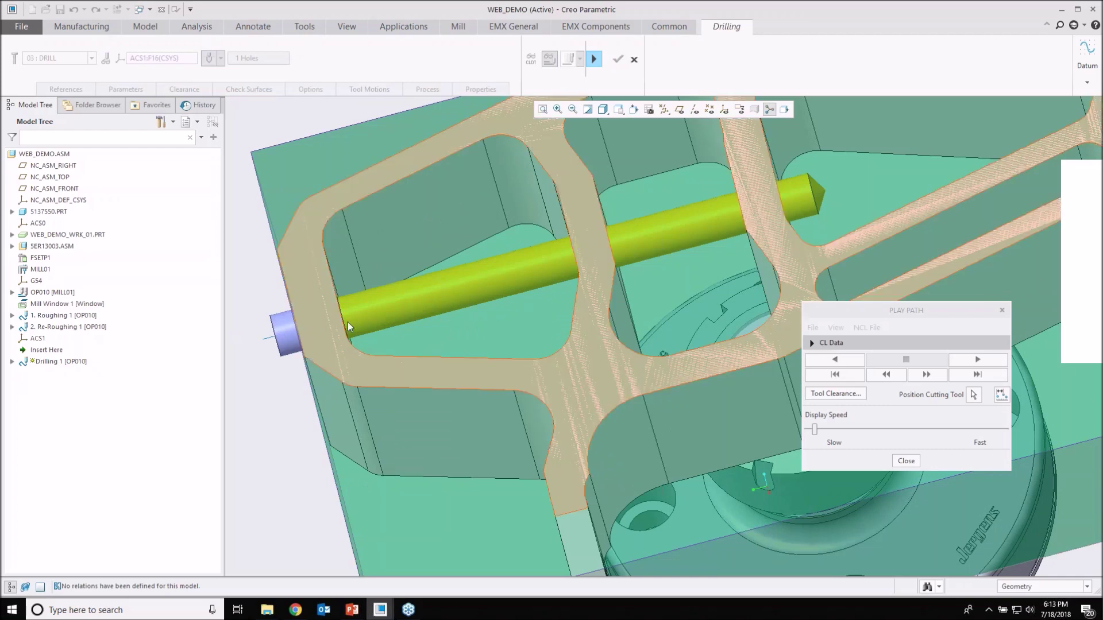
pyautogui.scroll(5, 348, 326)
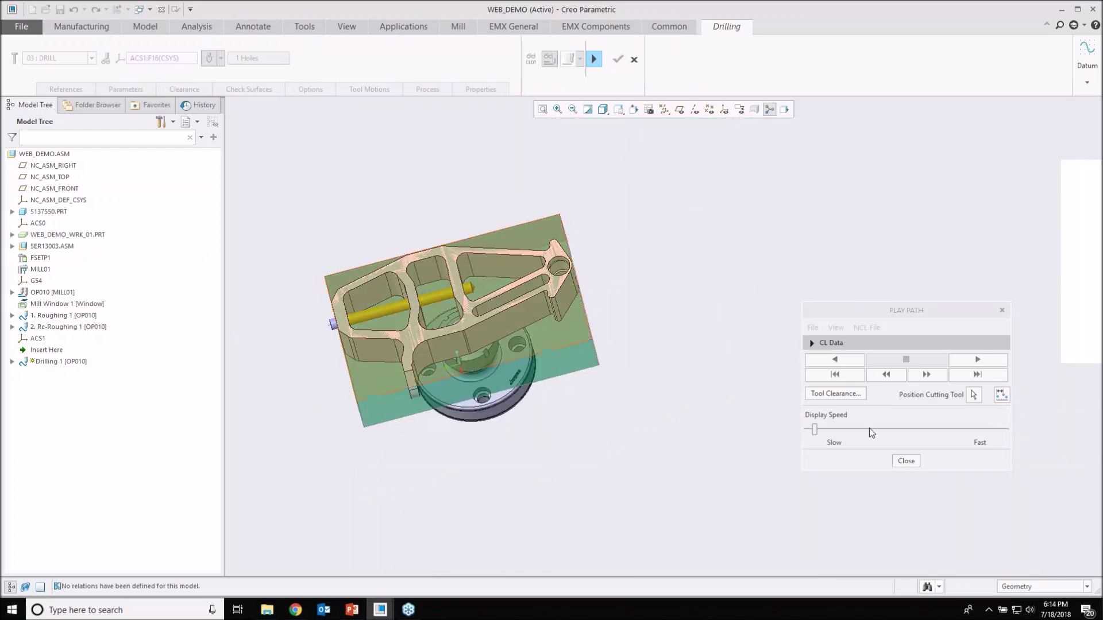
pyautogui.click(907, 462)
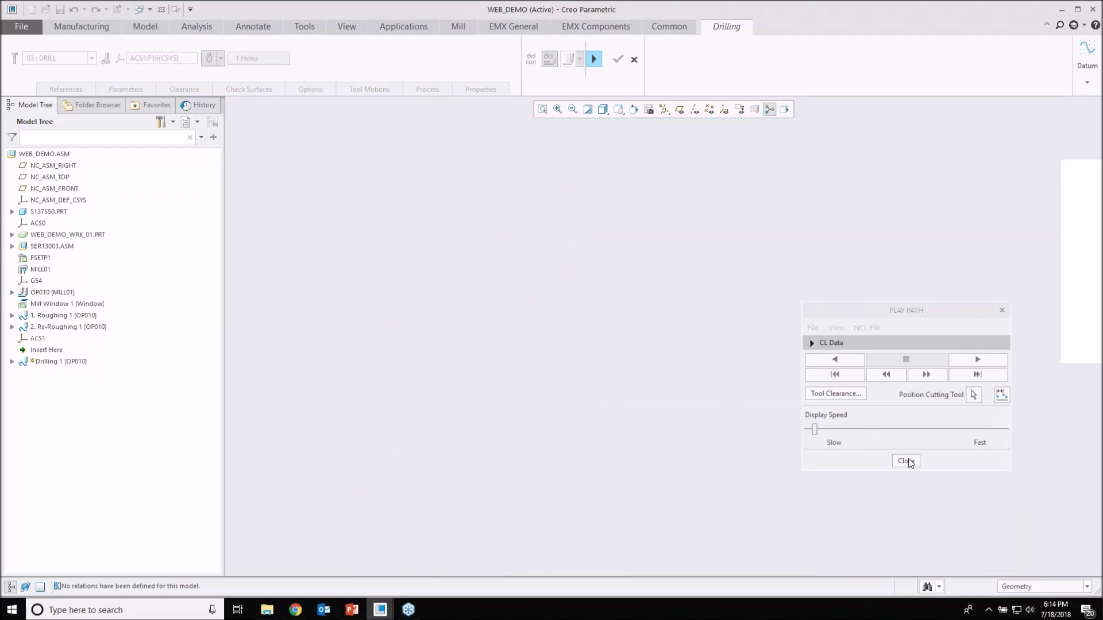
pyautogui.click(907, 461)
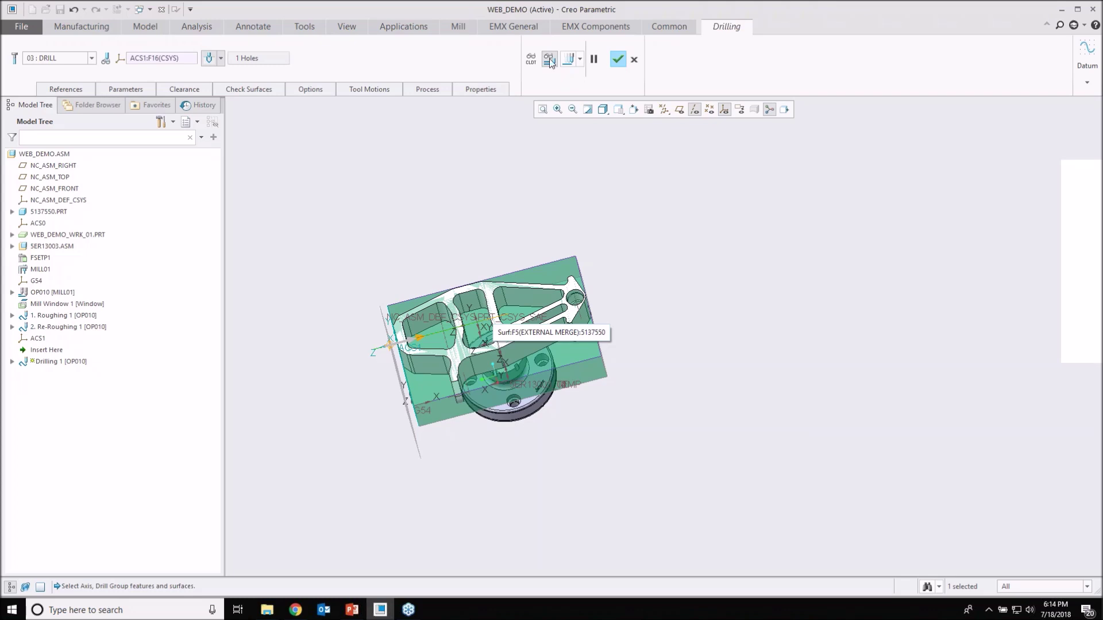
# - Review the BAXIS rotation line in the drilling sequence's CL data, close the data, and accept the drilling sequence
pyautogui.click(531, 59)
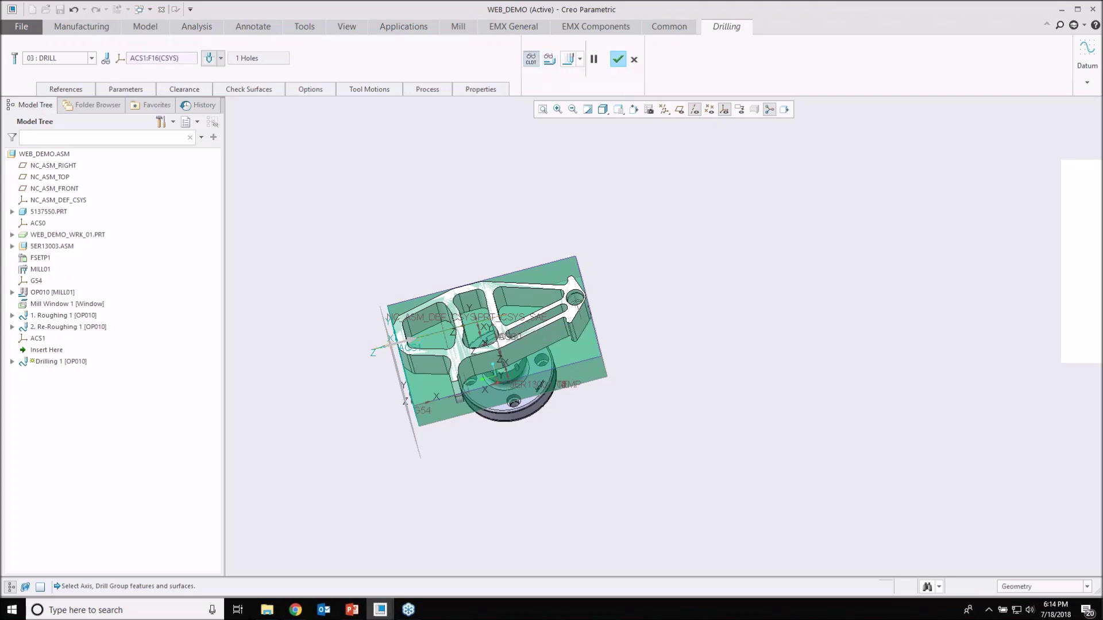
pyautogui.moveTo(167, 352); pyautogui.dragTo(771, 207)
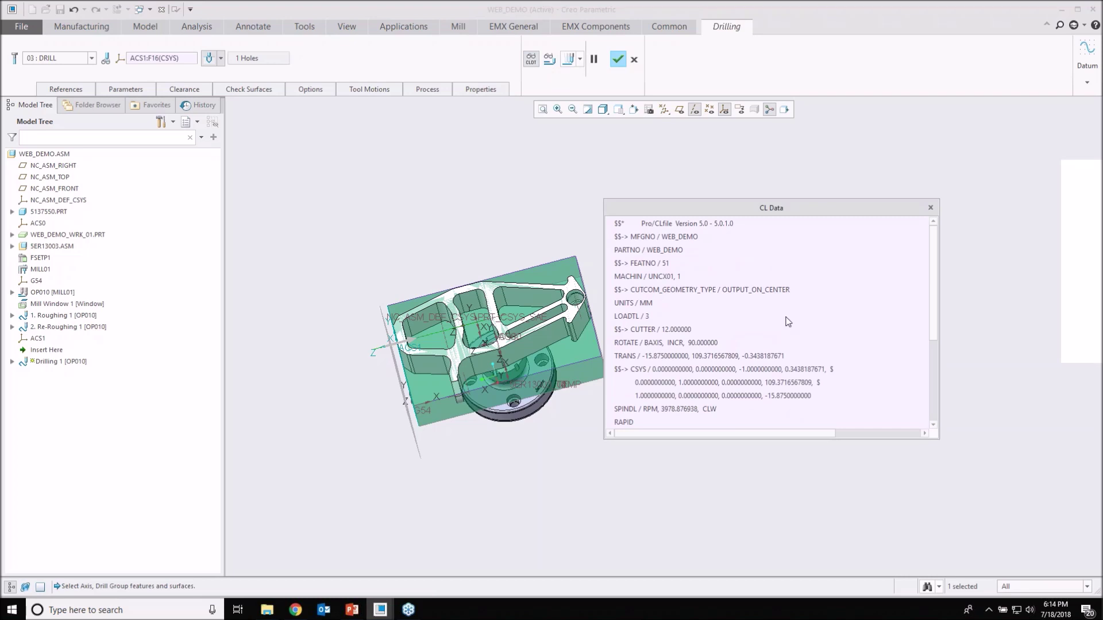
pyautogui.click(621, 344)
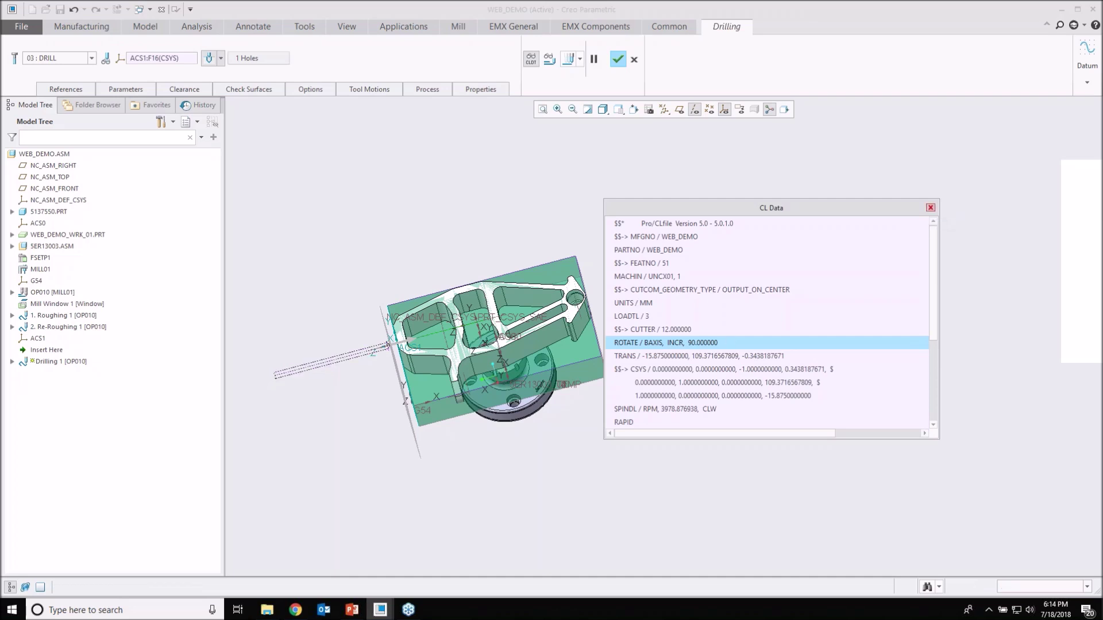
pyautogui.click(930, 208)
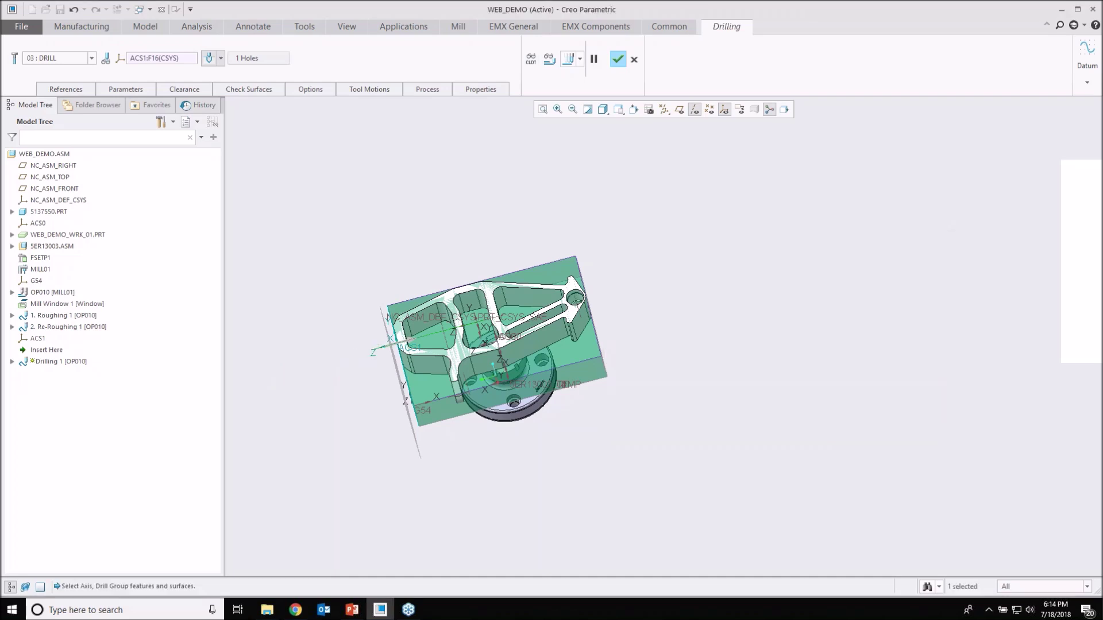
pyautogui.click(619, 59)
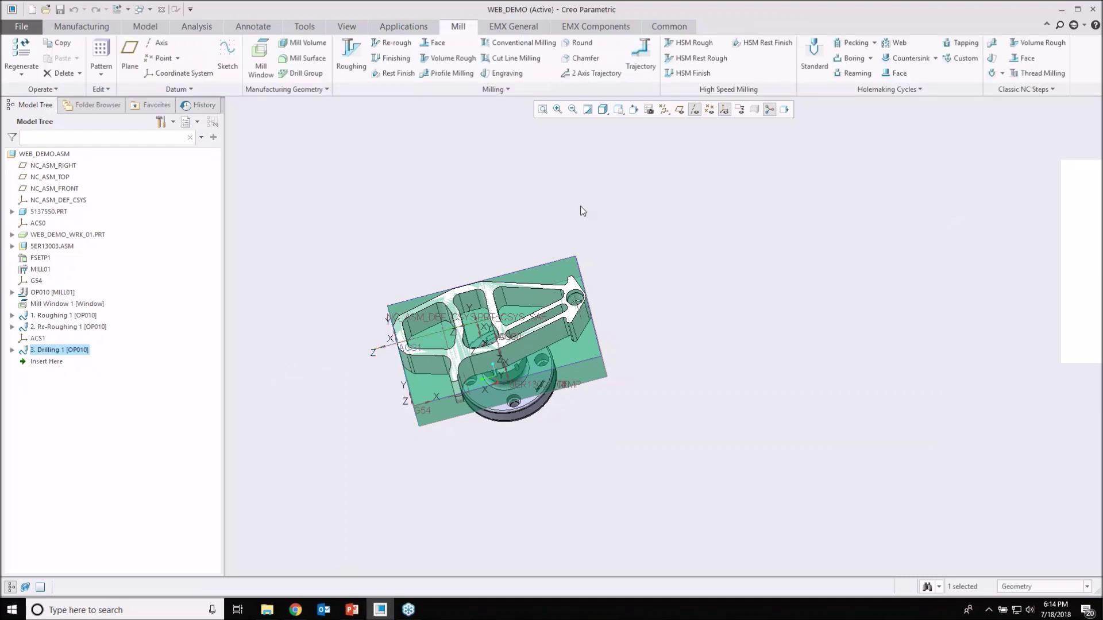
# - Start a material removal simulation from Roughing 1, toggle the All Sequences tool path option, and open the simulation player
pyautogui.keyDown('shift'); pyautogui.moveTo(585, 229); pyautogui.dragTo(605, 226, button='middle'); pyautogui.keyUp('shift')
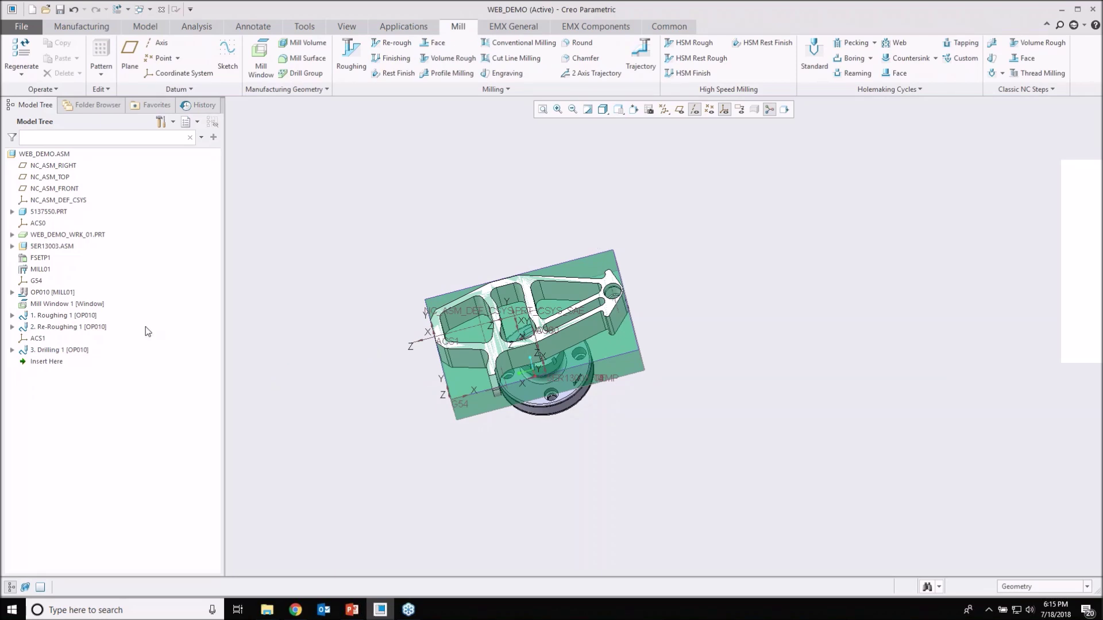
pyautogui.rightClick(78, 317)
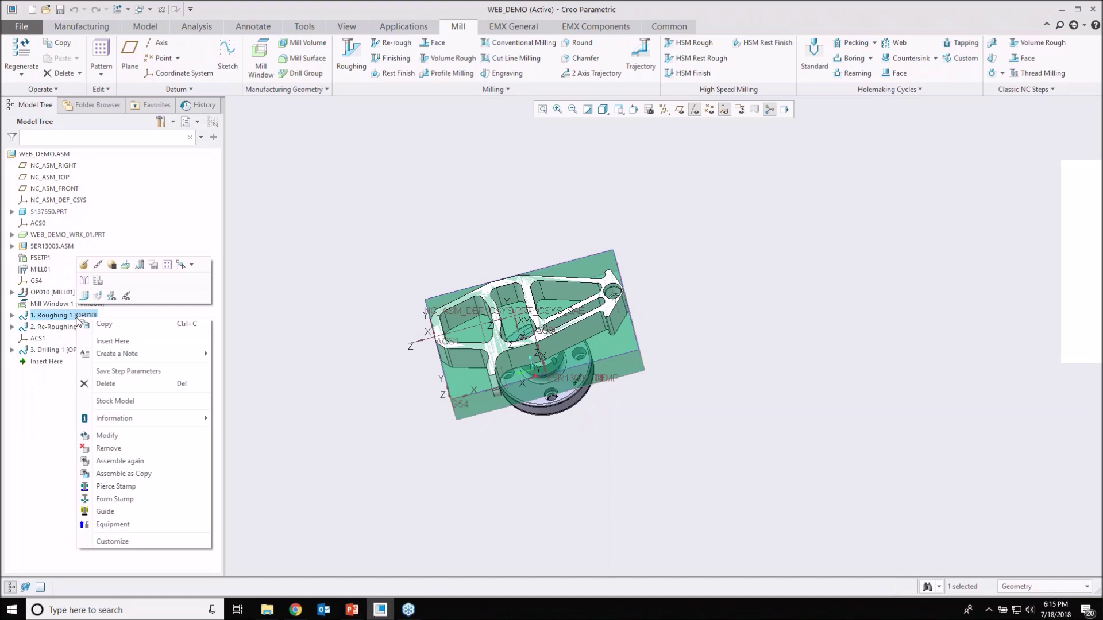
pyautogui.click(100, 296)
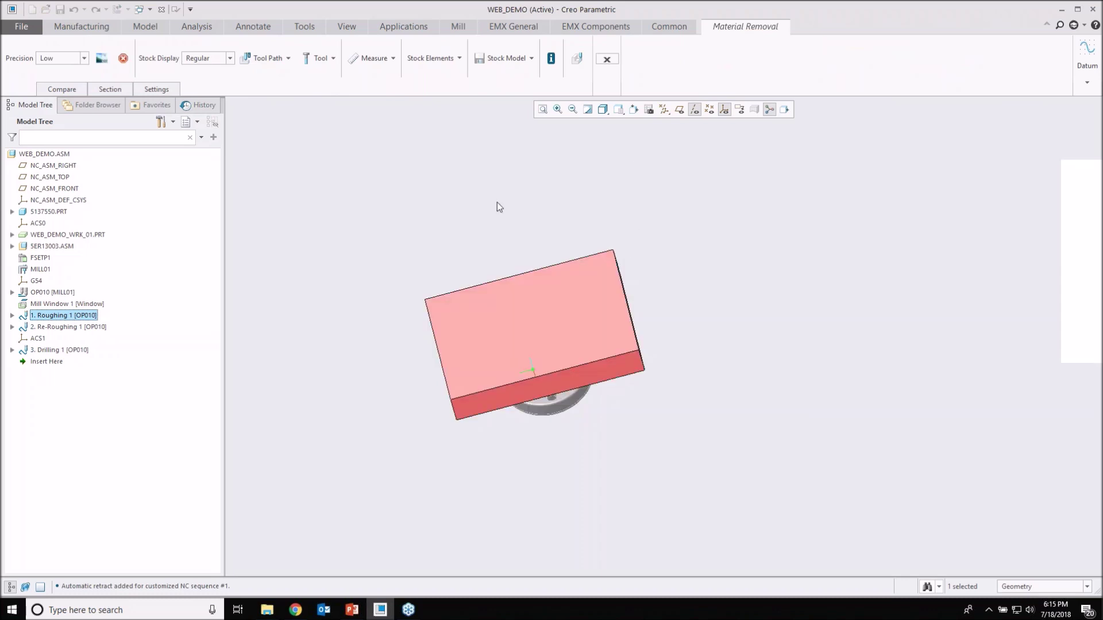
pyautogui.click(288, 59)
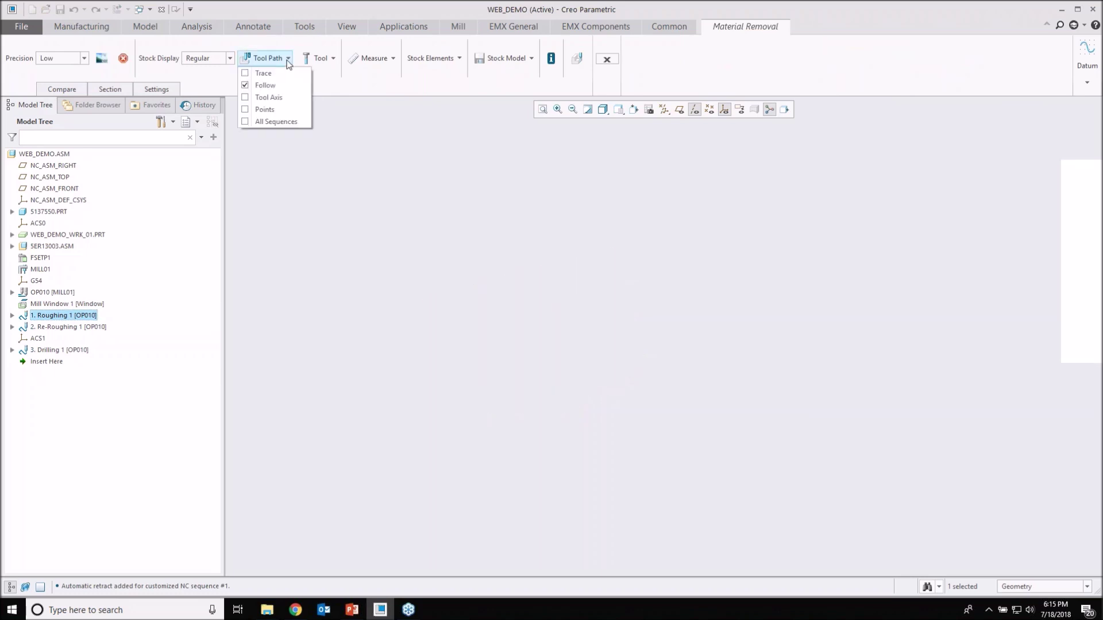
pyautogui.click(277, 126)
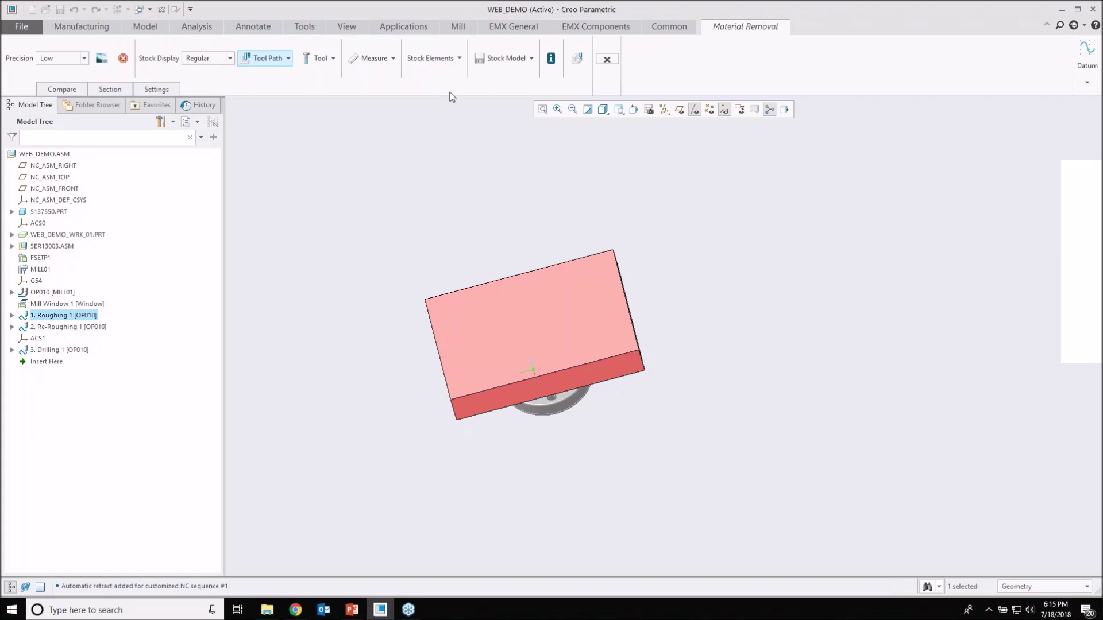
pyautogui.click(578, 63)
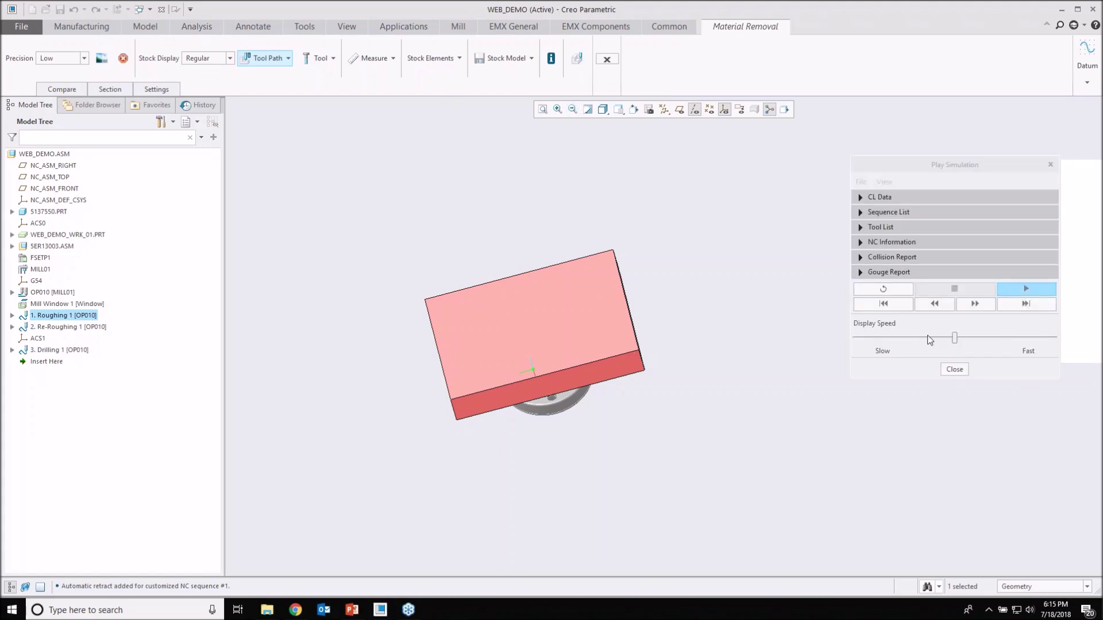
# - Play the roughing simulation at a slow display speed, tilting the stock to watch the cuts
pyautogui.moveTo(956, 338); pyautogui.dragTo(882, 338)
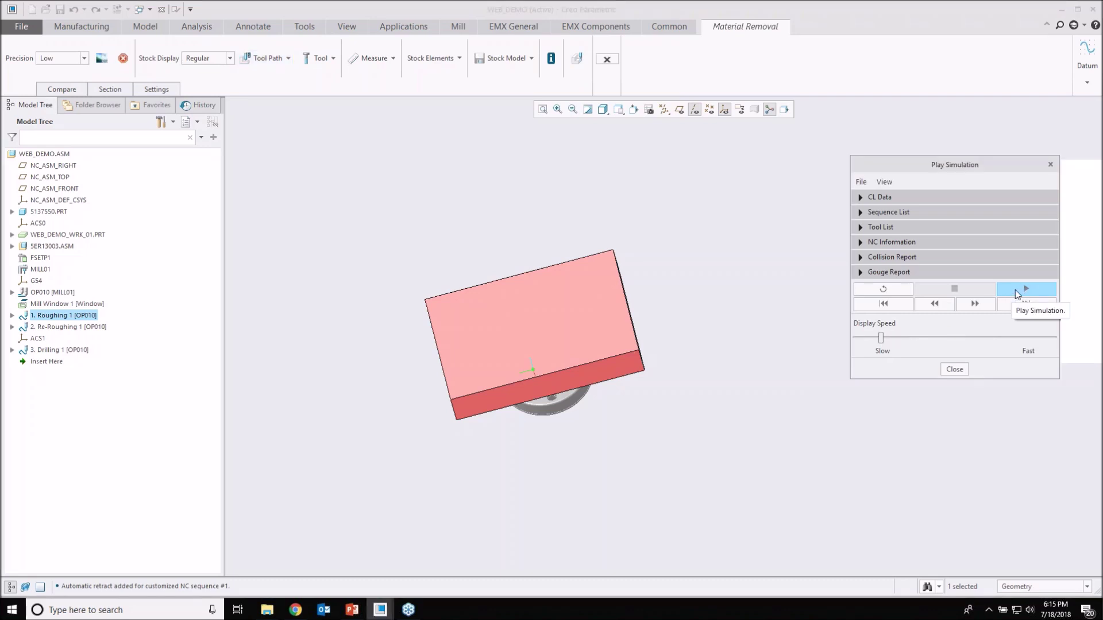
pyautogui.click(1017, 290)
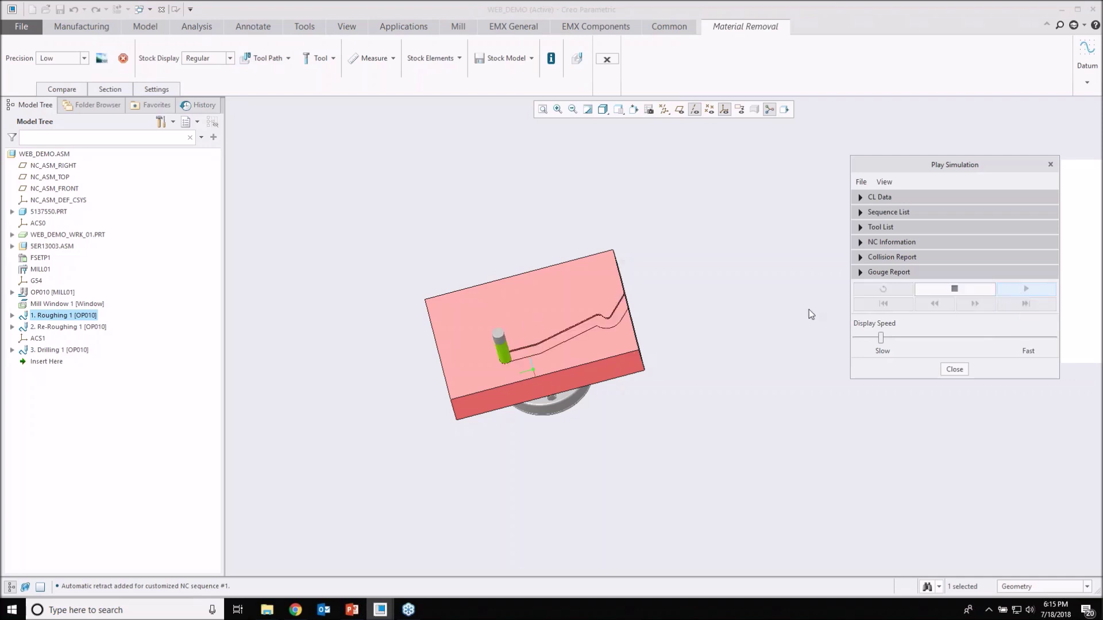
pyautogui.moveTo(626, 319); pyautogui.dragTo(615, 273, button='middle')
pyautogui.moveTo(884, 337); pyautogui.dragTo(895, 339)
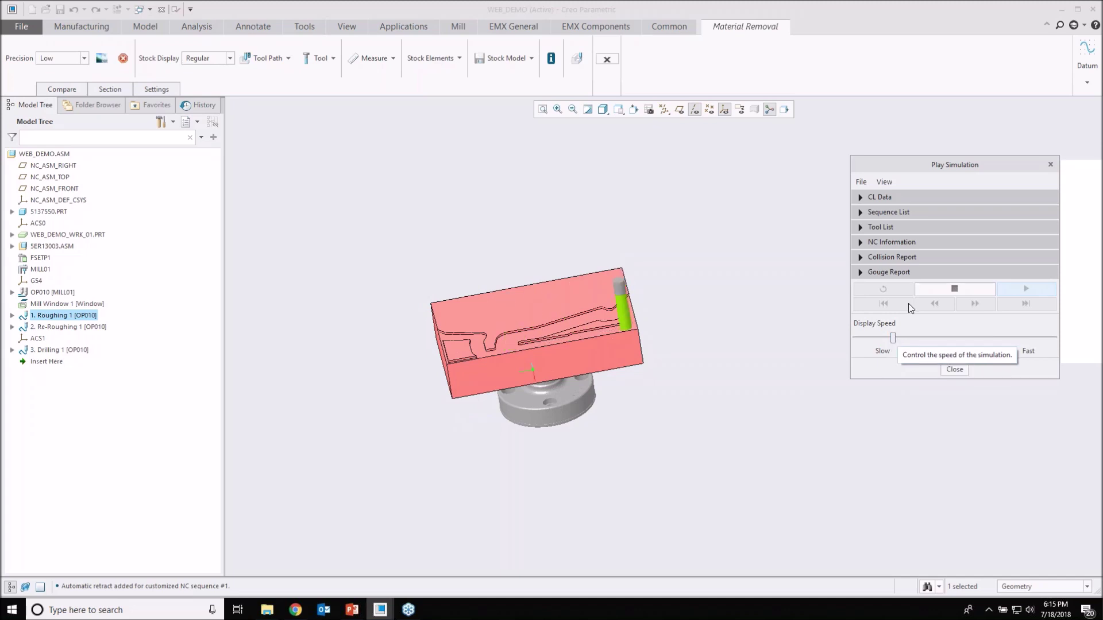
# - Expand the collision report and run the rest of the roughing simulation at a faster display speed
pyautogui.click(860, 257)
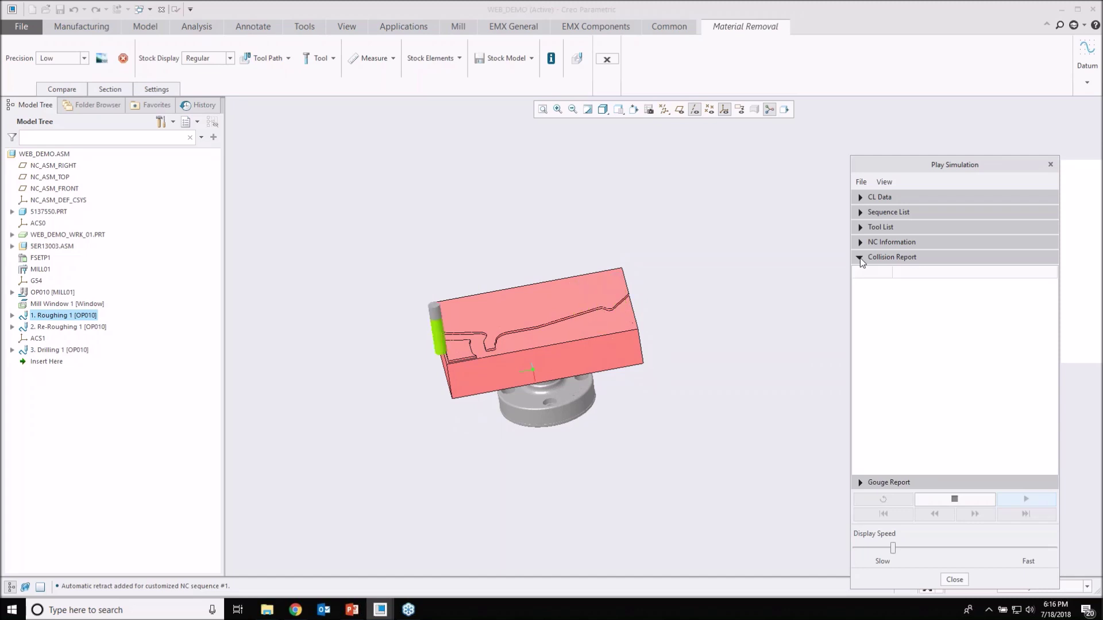
pyautogui.moveTo(890, 546); pyautogui.dragTo(981, 547)
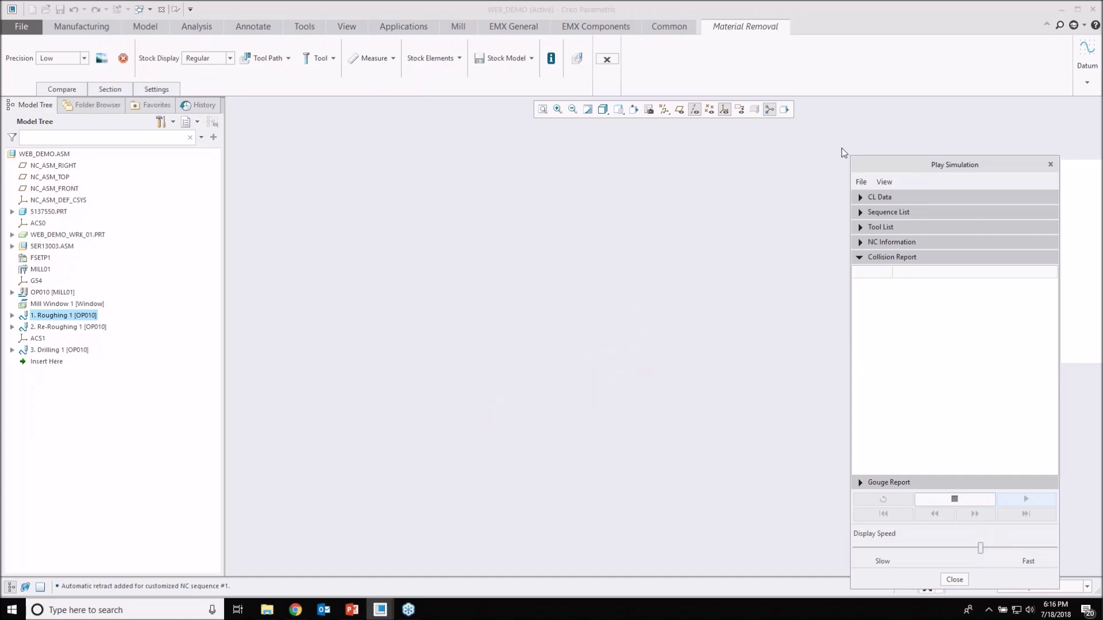
pyautogui.moveTo(896, 165); pyautogui.dragTo(818, 148)
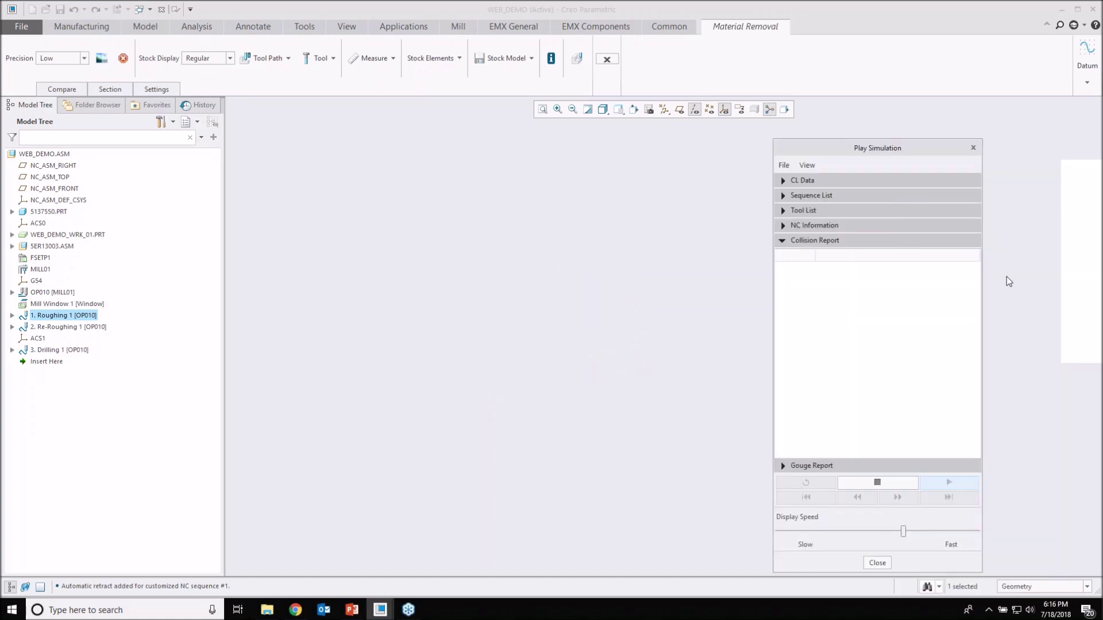
pyautogui.click(1092, 196)
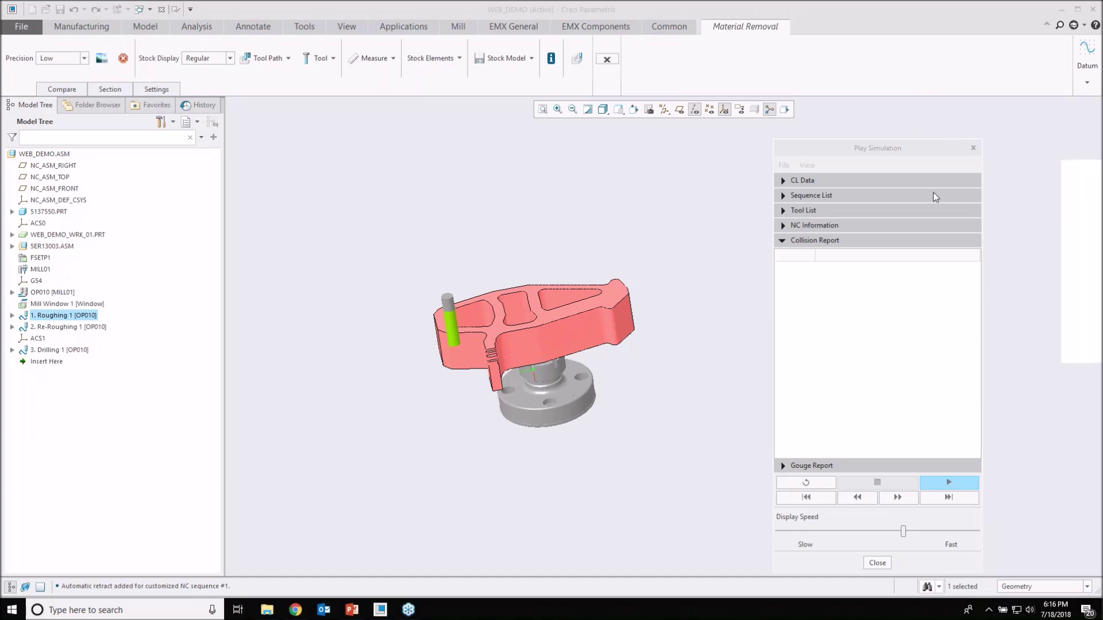
# - Inspect the roughed stock from above and from the side, including where it meets the fixture
pyautogui.moveTo(520, 319); pyautogui.dragTo(525, 227, button='middle')
pyautogui.scroll(-5, 521, 366)
pyautogui.moveTo(535, 359); pyautogui.dragTo(579, 422, button='middle')
pyautogui.scroll(5, 546, 401)
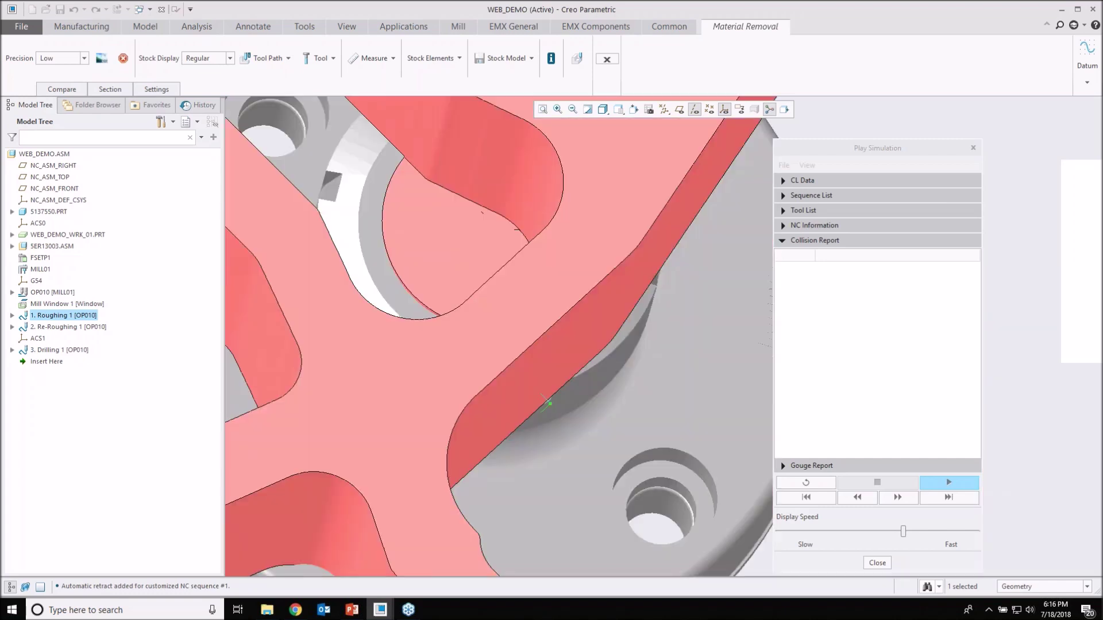
pyautogui.keyDown('shift'); pyautogui.moveTo(477, 249); pyautogui.dragTo(478, 296, button='middle'); pyautogui.keyUp('shift')
pyautogui.scroll(-2, 478, 296)
pyautogui.scroll(-5, 478, 297)
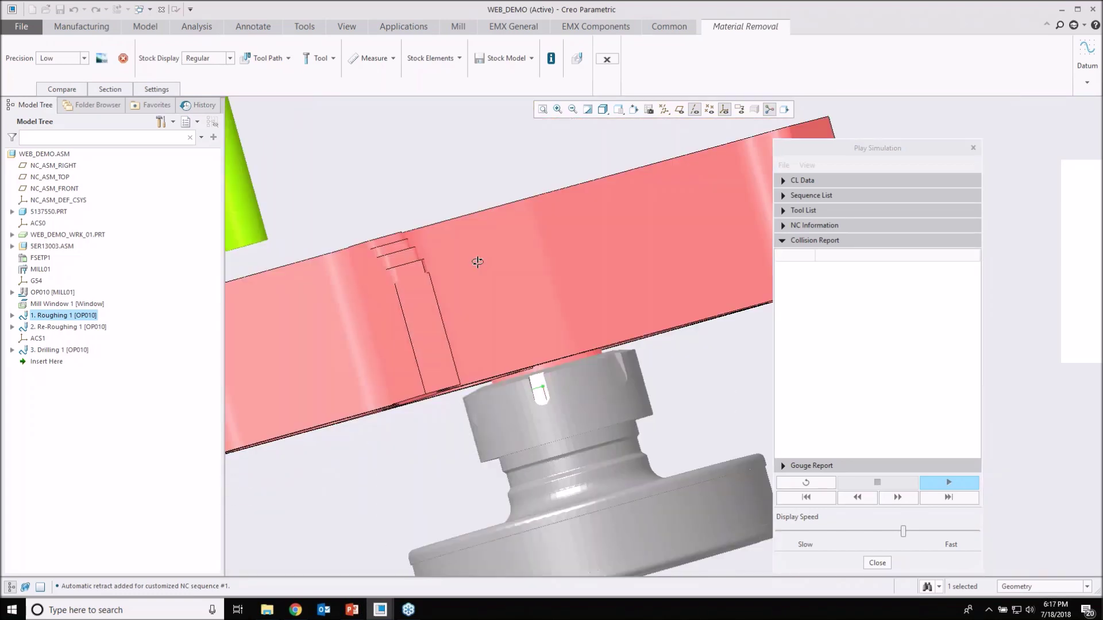
# - Examine the stock's lower edge next to the fixture up close, and exit the material removal simulation
pyautogui.scroll(-4, 531, 370)
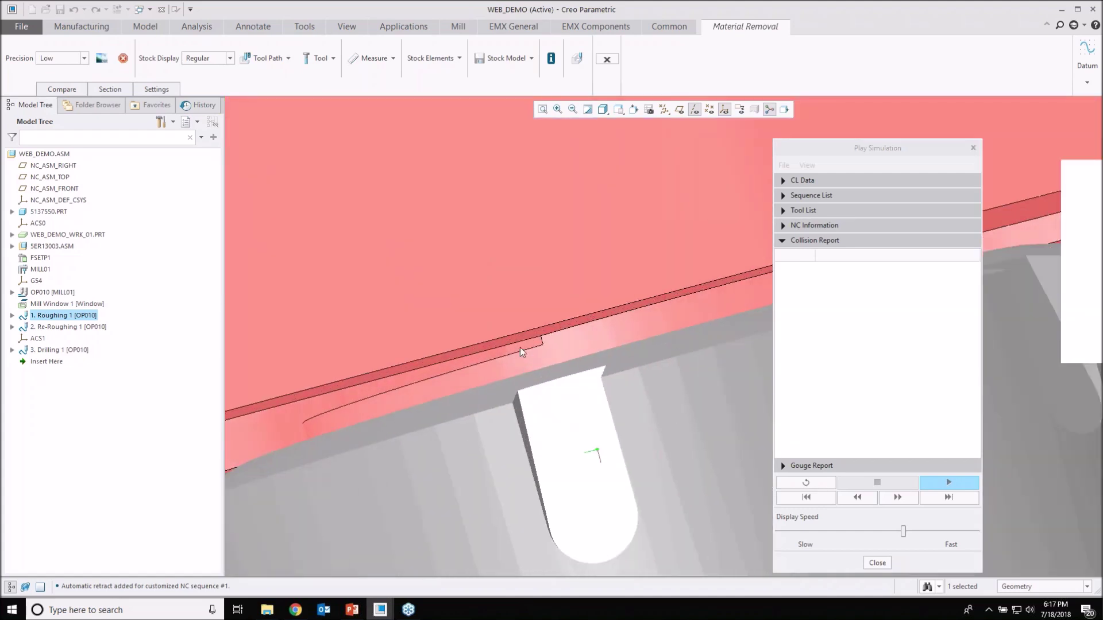
pyautogui.scroll(5, 511, 339)
pyautogui.moveTo(520, 361); pyautogui.dragTo(550, 342, button='middle')
pyautogui.scroll(3, 549, 341)
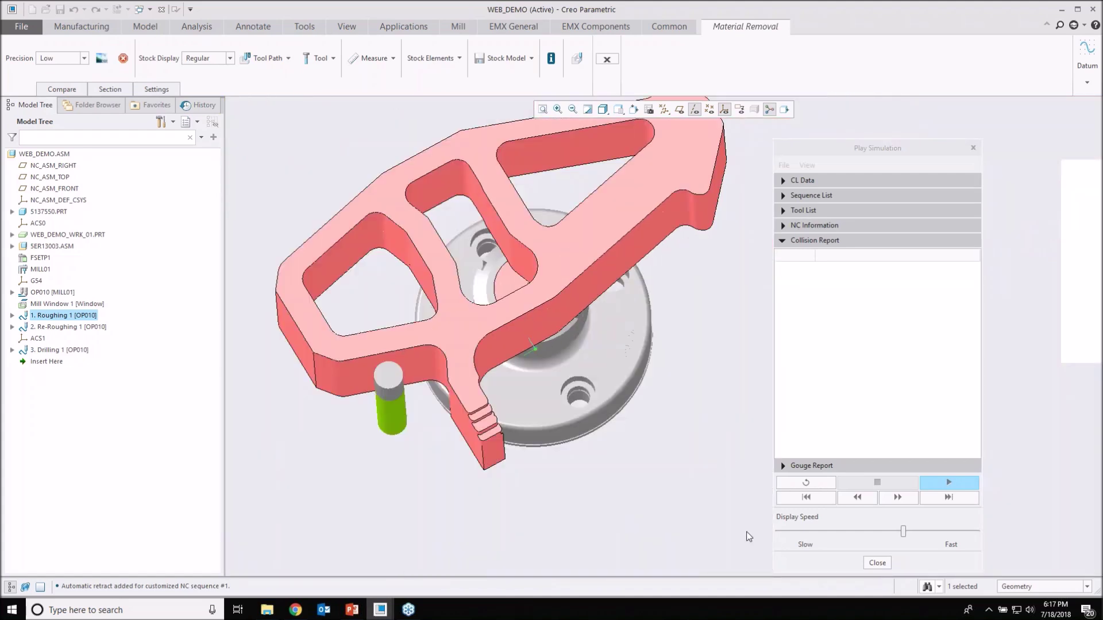
pyautogui.click(877, 564)
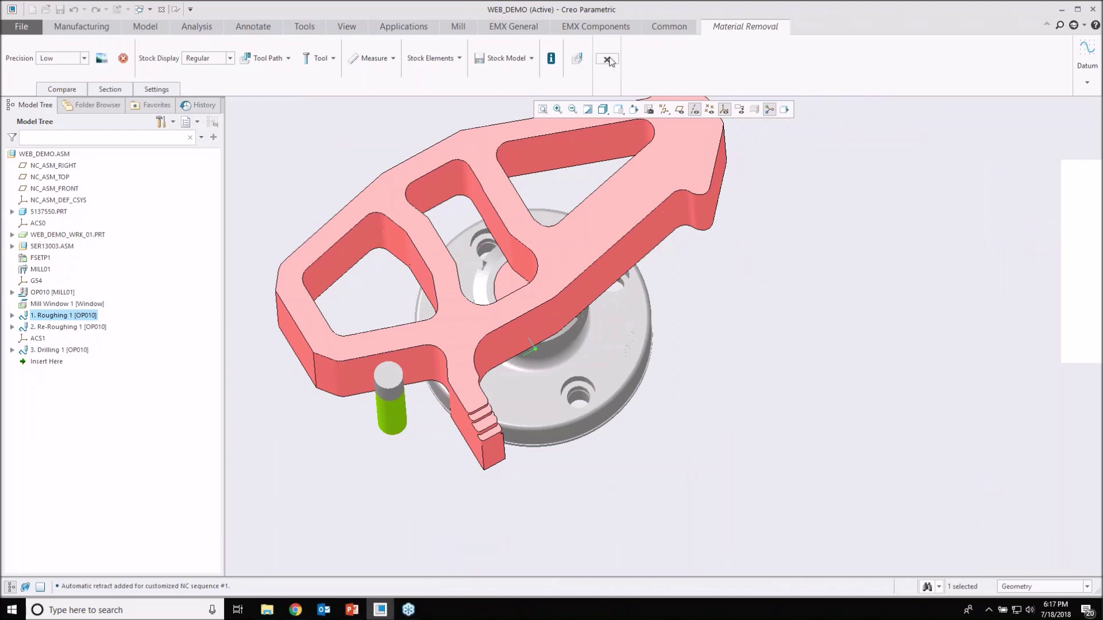
pyautogui.click(607, 59)
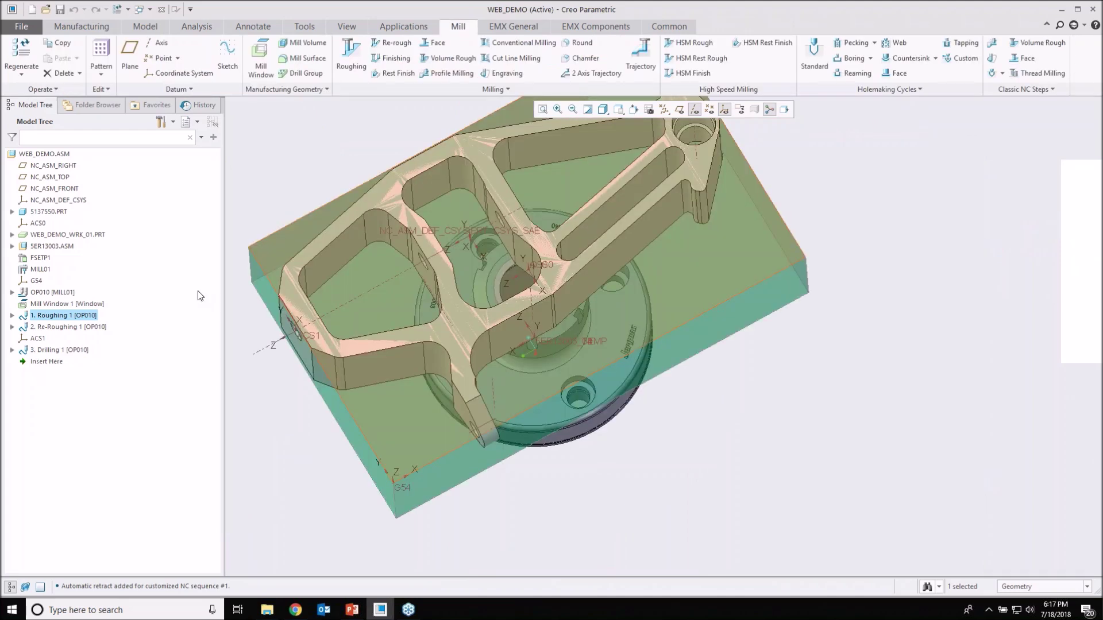
# - Redefine Mill Window 1 with a blind depth of 55
pyautogui.click(55, 305)
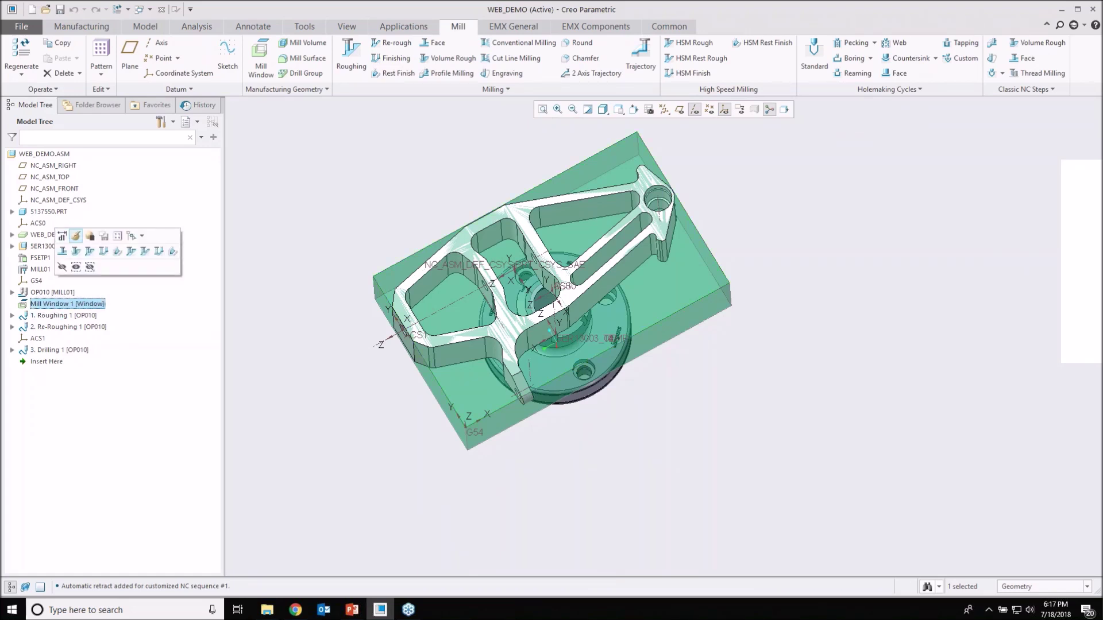
pyautogui.click(62, 235)
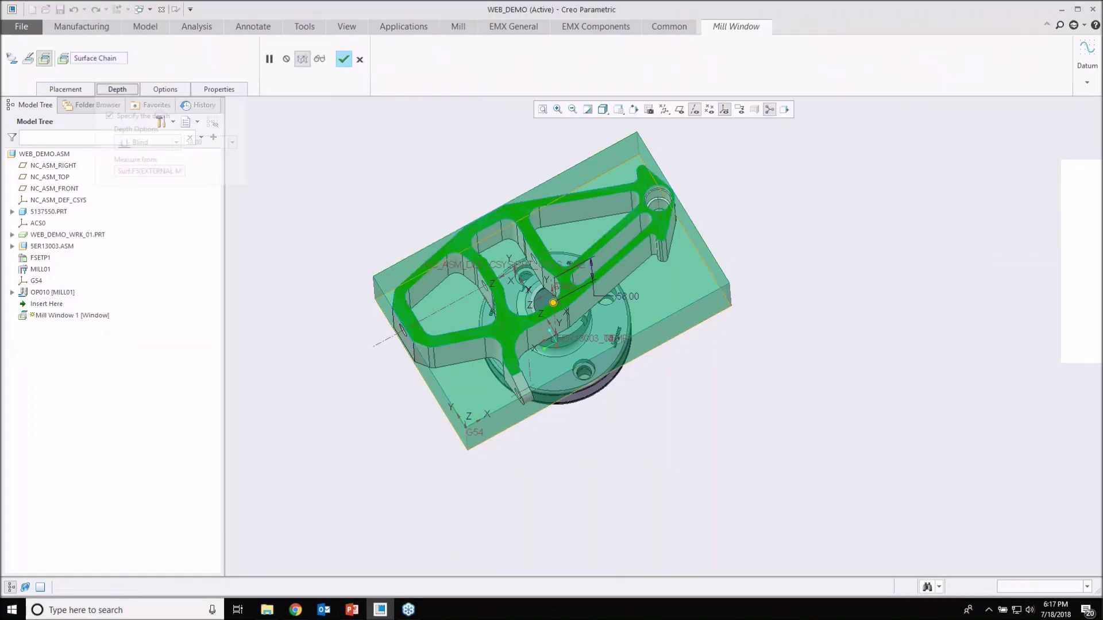
pyautogui.click(117, 89)
pyautogui.doubleClick(205, 141)
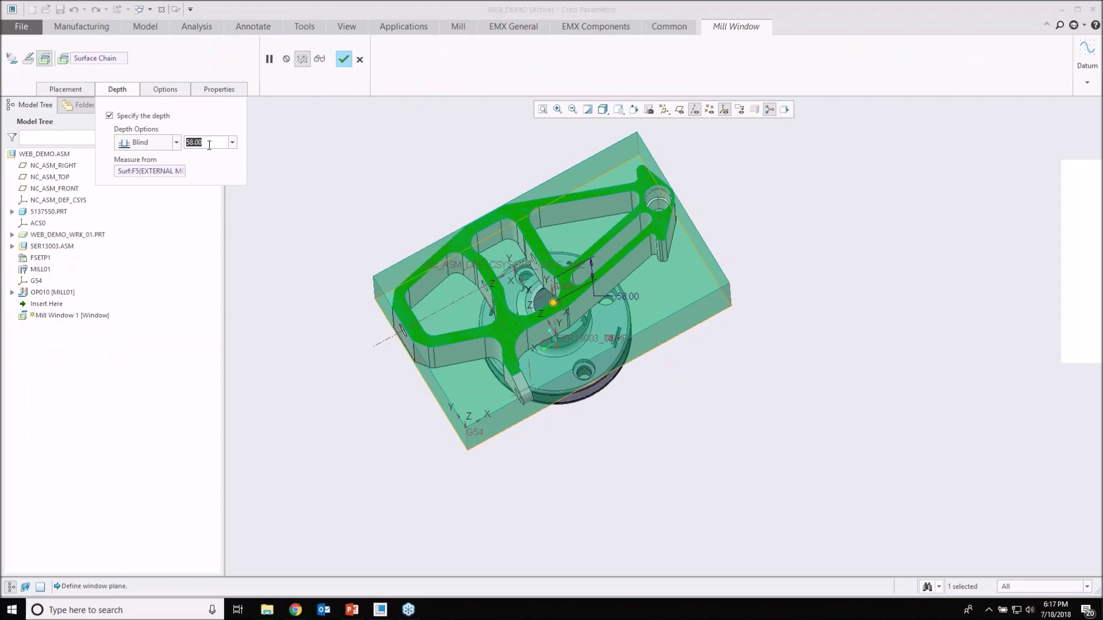
pyautogui.write('55')
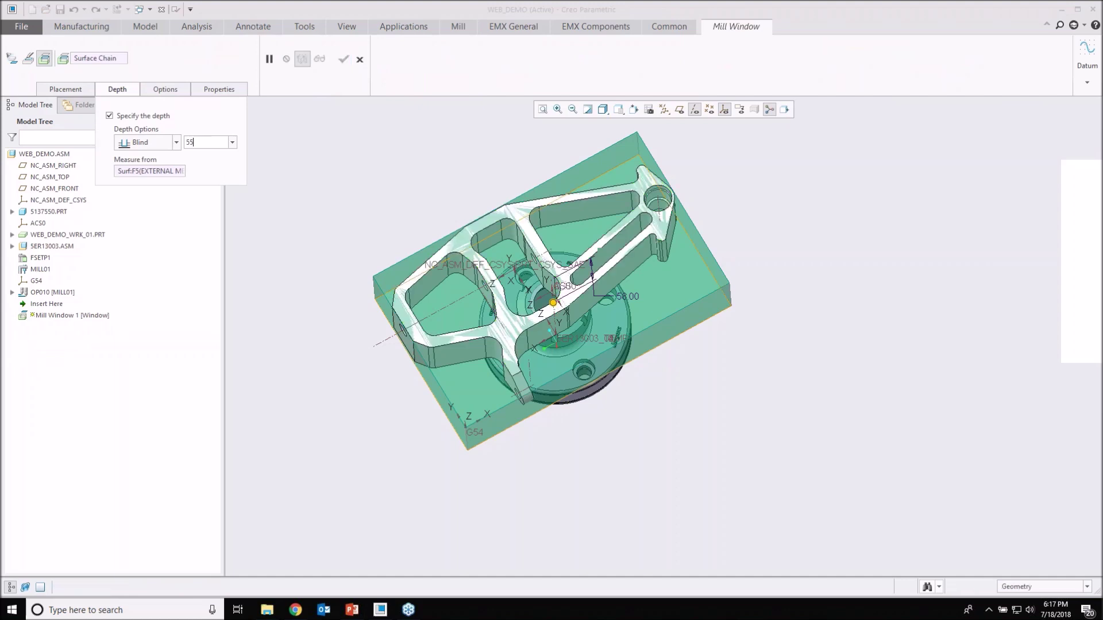
pyautogui.press('Return')
pyautogui.click(344, 58)
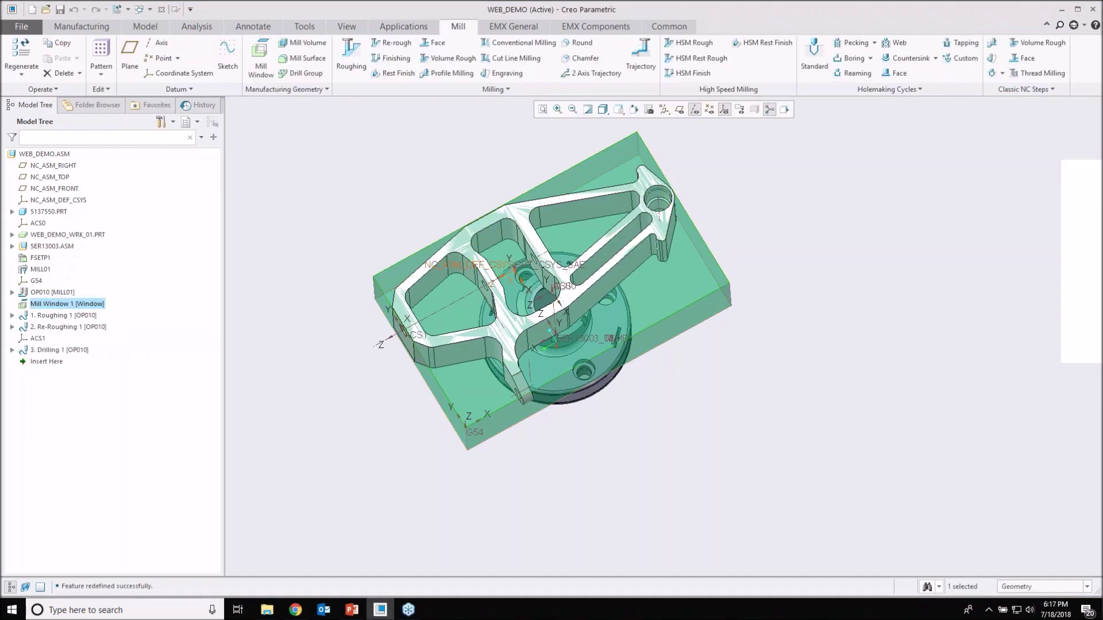
# - Play the Roughing 1 tool path at the fastest display speed, check its lowest passes against the fixture from the side, and close the playback
pyautogui.moveTo(513, 278); pyautogui.dragTo(494, 215, button='middle')
pyautogui.click(55, 317)
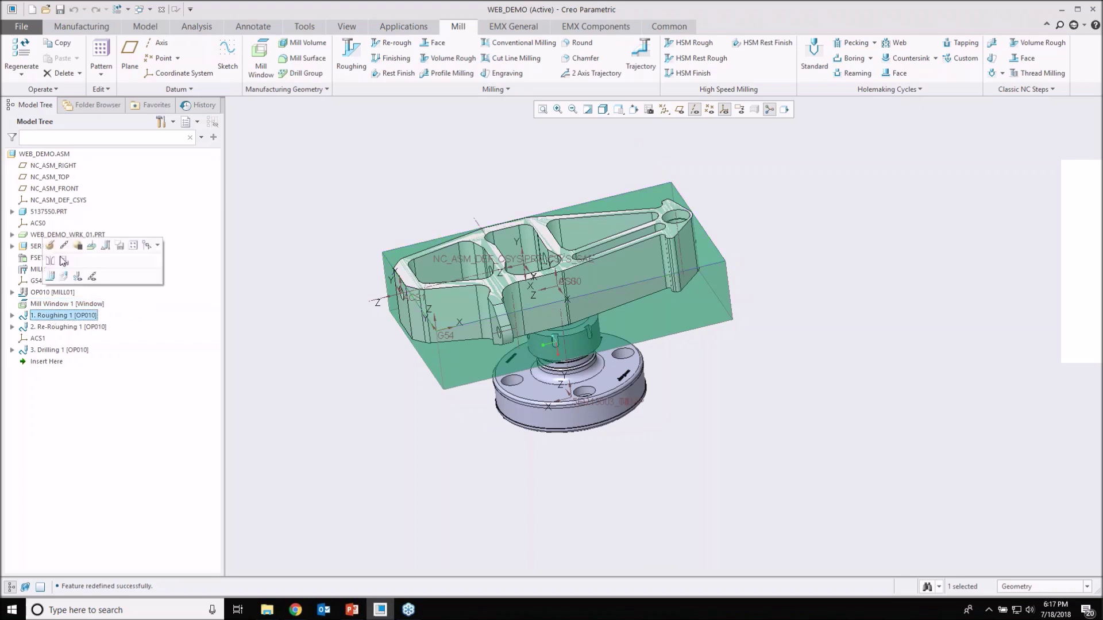
pyautogui.click(51, 277)
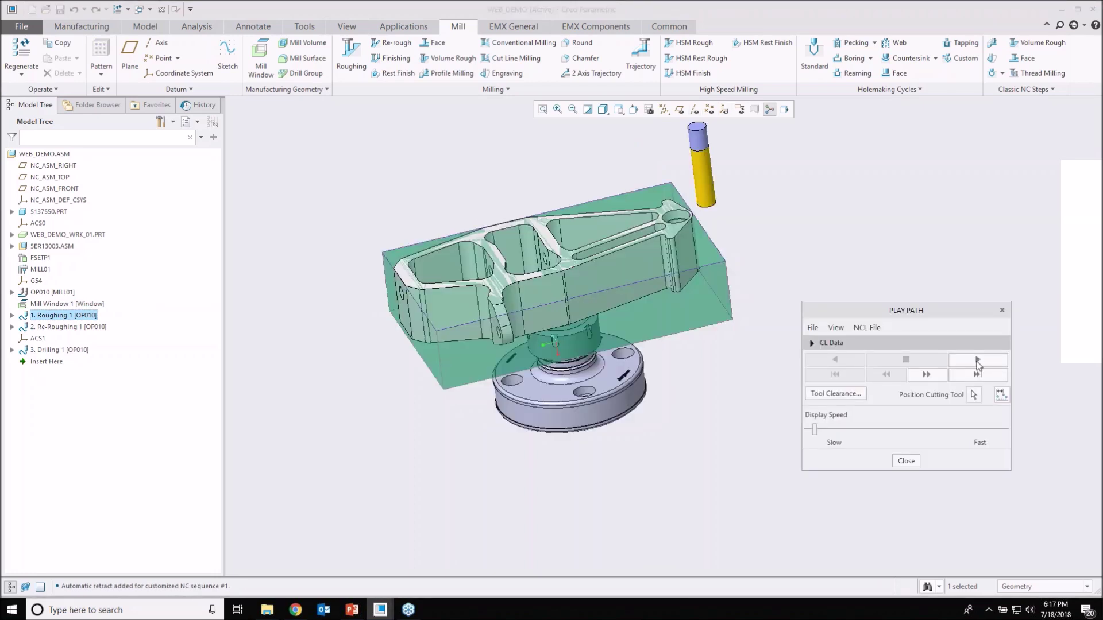
pyautogui.click(977, 360)
pyautogui.moveTo(814, 429); pyautogui.dragTo(1003, 430)
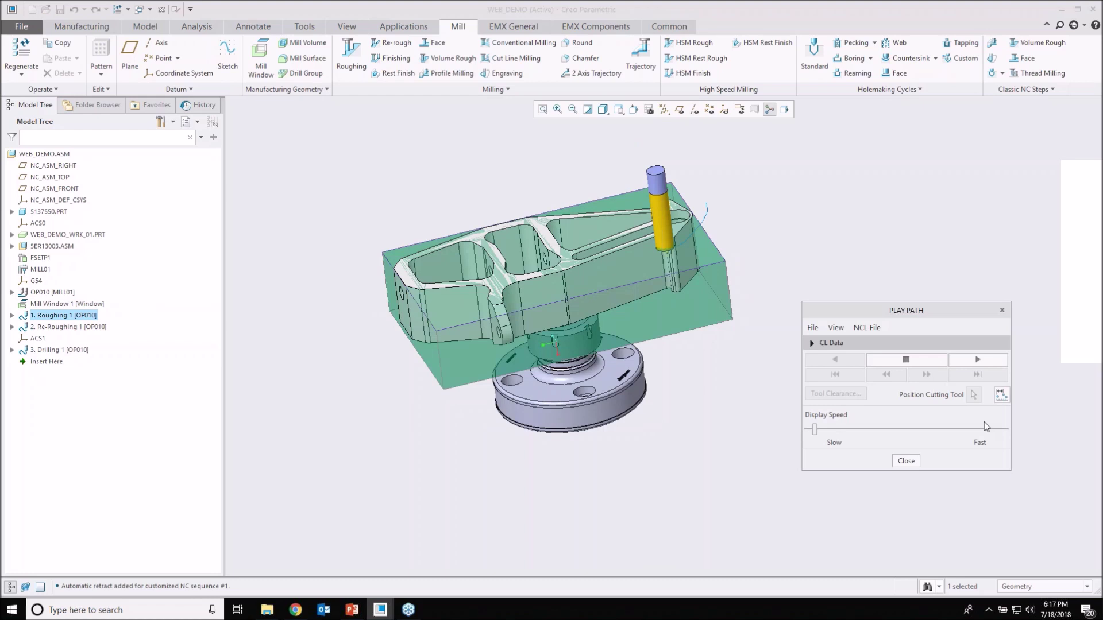
pyautogui.moveTo(566, 333); pyautogui.dragTo(554, 295, button='middle')
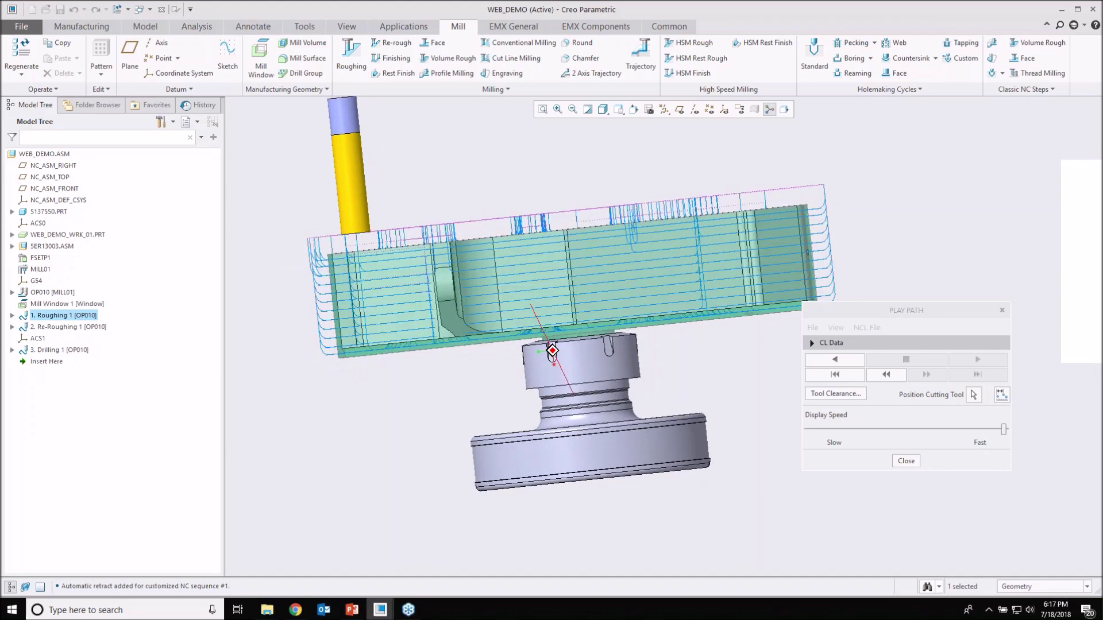
pyautogui.keyDown('shift'); pyautogui.moveTo(657, 371); pyautogui.dragTo(583, 340, button='middle'); pyautogui.keyUp('shift')
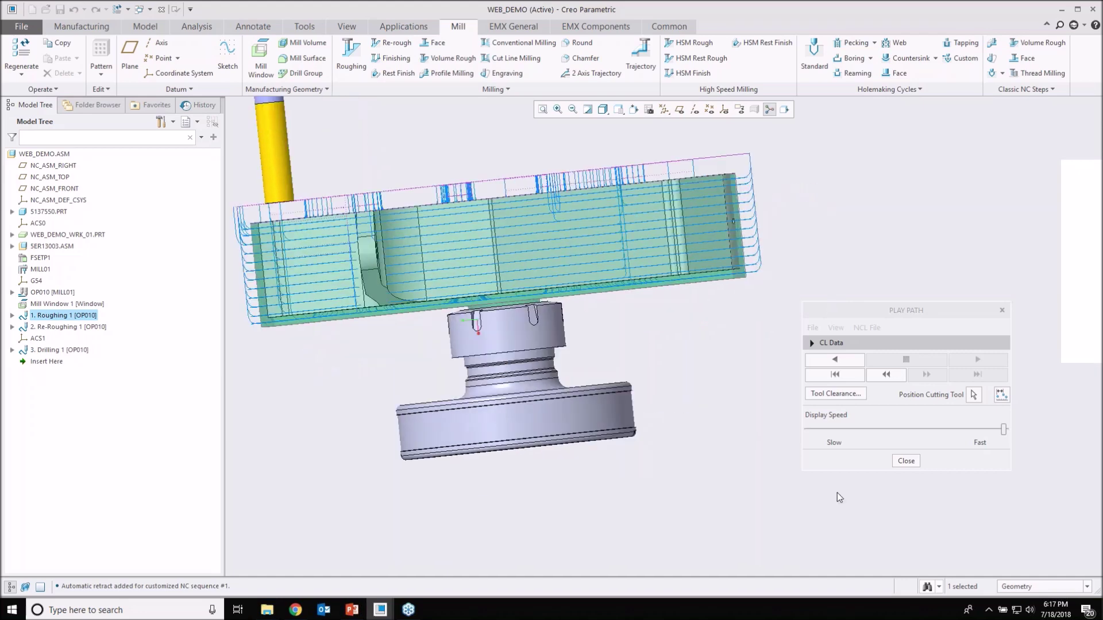
pyautogui.click(905, 460)
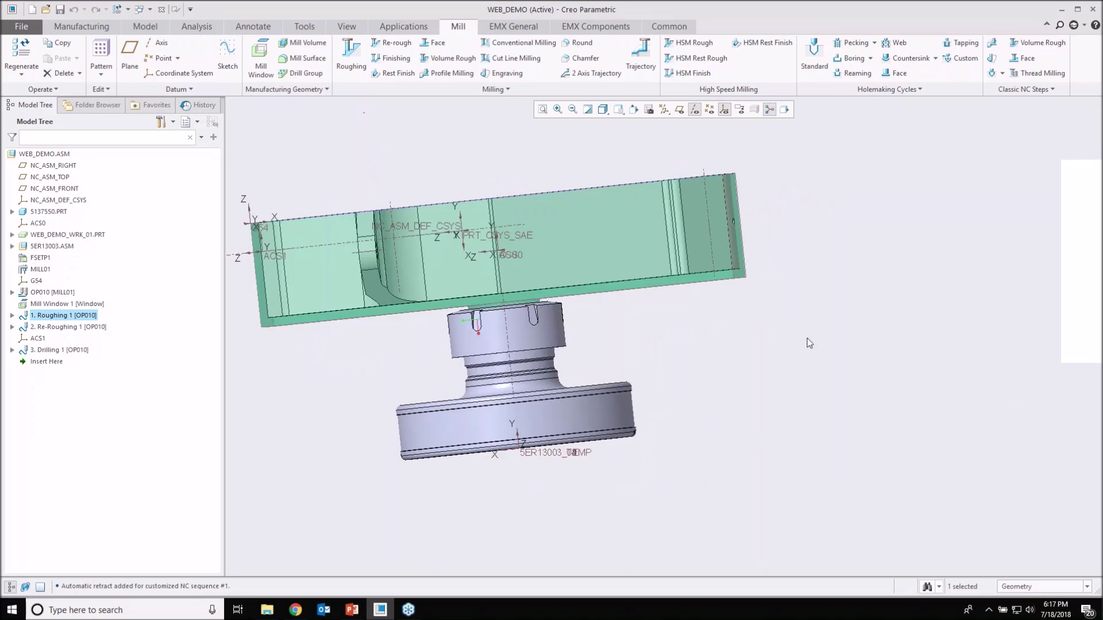
pyautogui.moveTo(807, 339); pyautogui.dragTo(844, 374, button='middle')
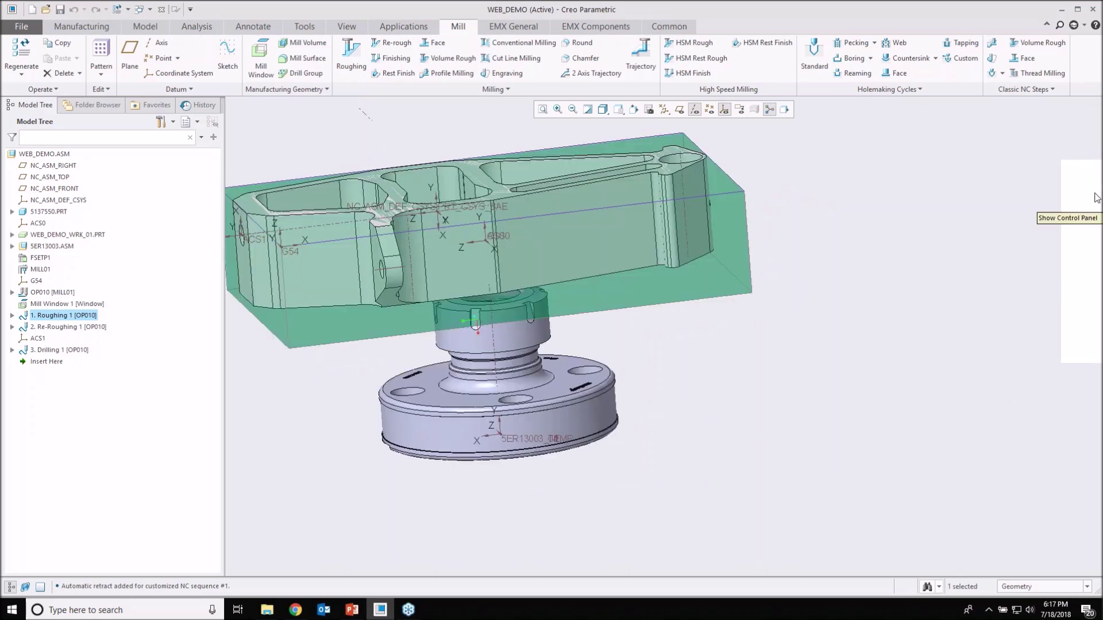
pyautogui.click(1096, 199)
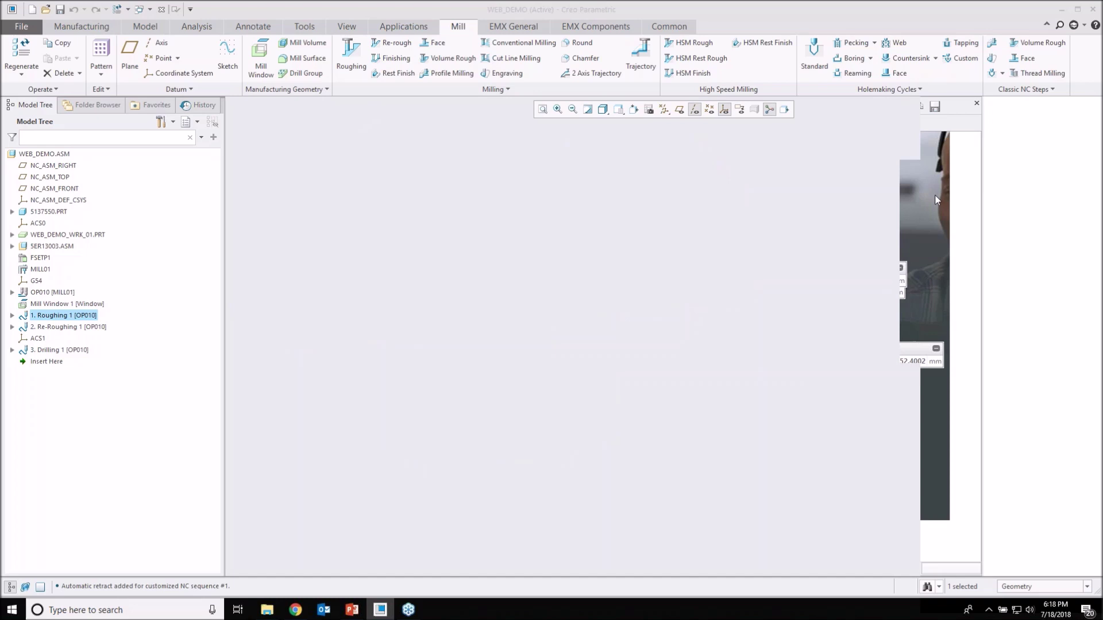
pyautogui.moveTo(766, 261); pyautogui.dragTo(804, 319, button='middle')
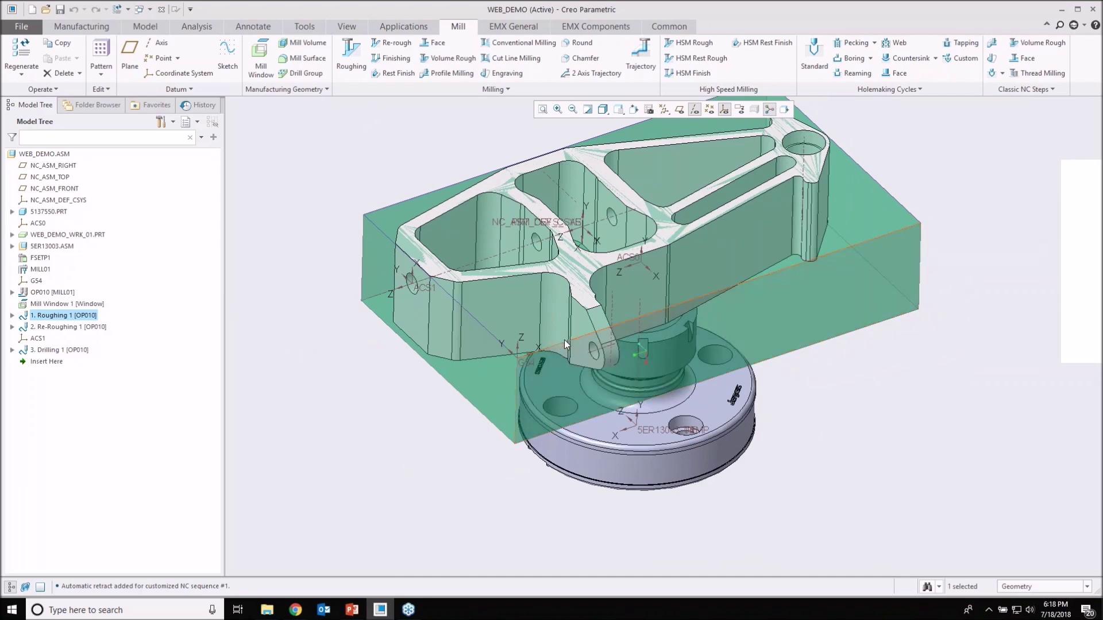
# - Hide the workpiece WEB_DEMO_WRK_01.PRT and turn off the display of axes and coordinate systems
pyautogui.rightClick(49, 236)
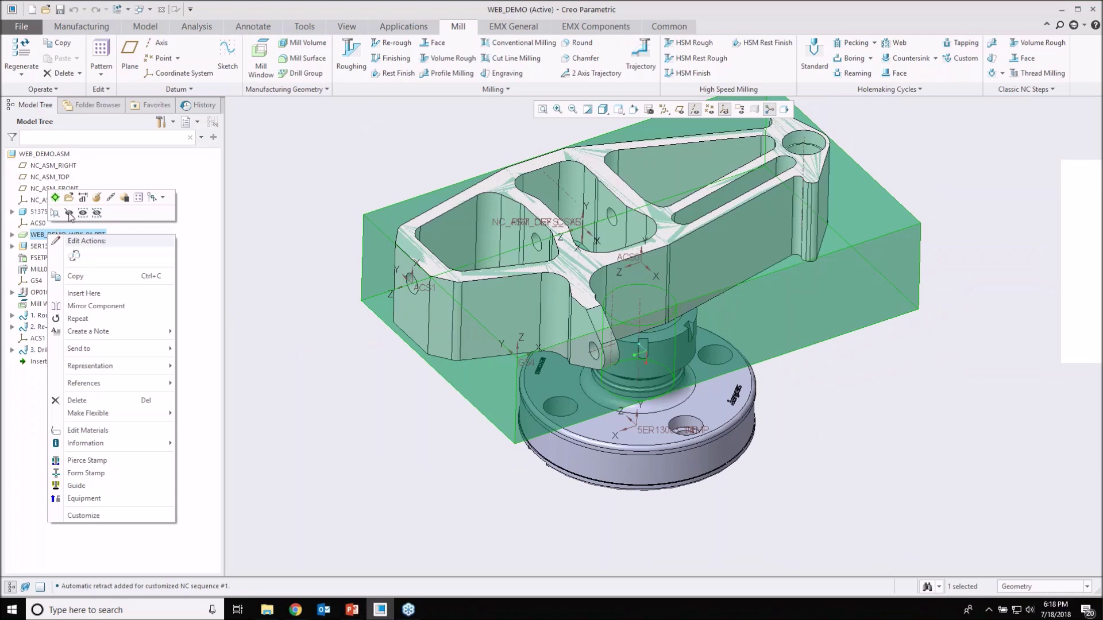
pyautogui.click(69, 213)
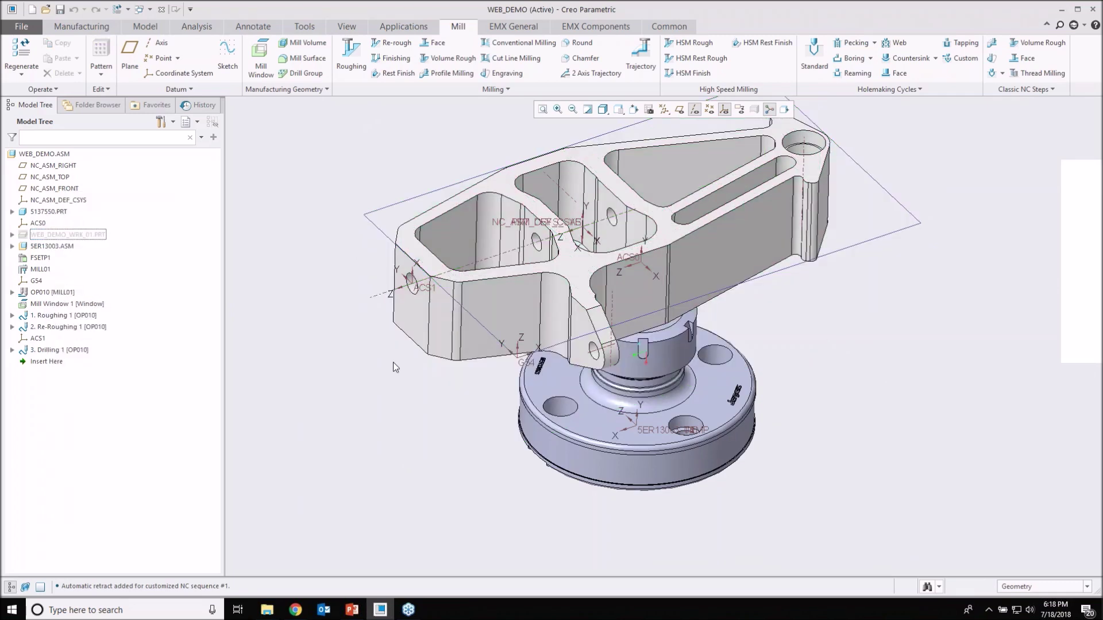
pyautogui.click(695, 110)
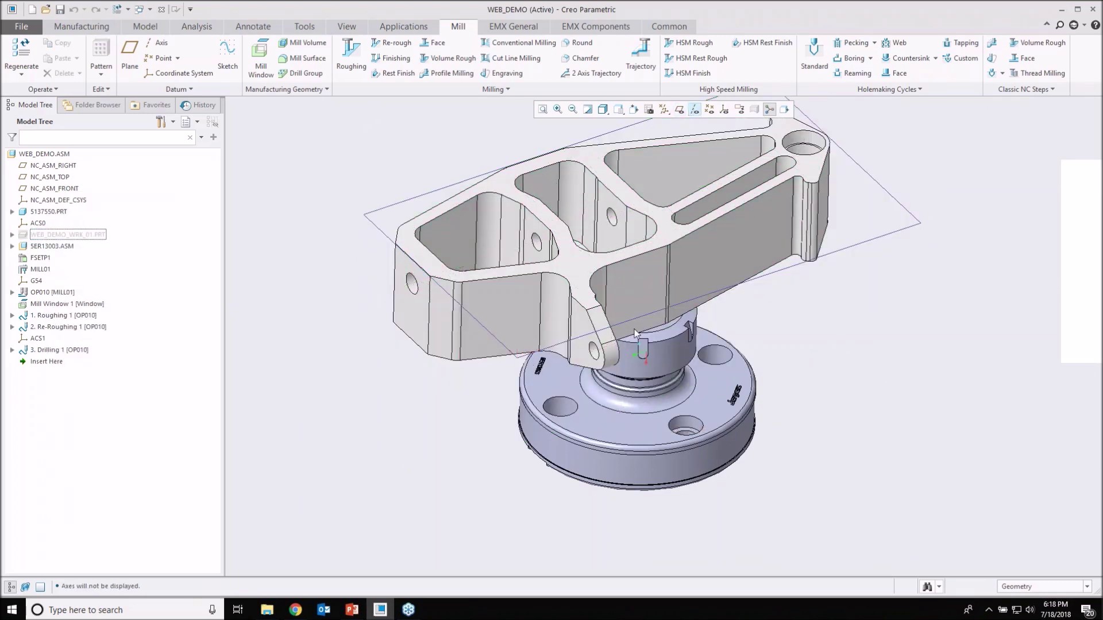
# - Highlight the connected outer surfaces of the lug above the fixture to examine them up close, and clear the selection
pyautogui.scroll(-3, 603, 329)
pyautogui.click(598, 322)
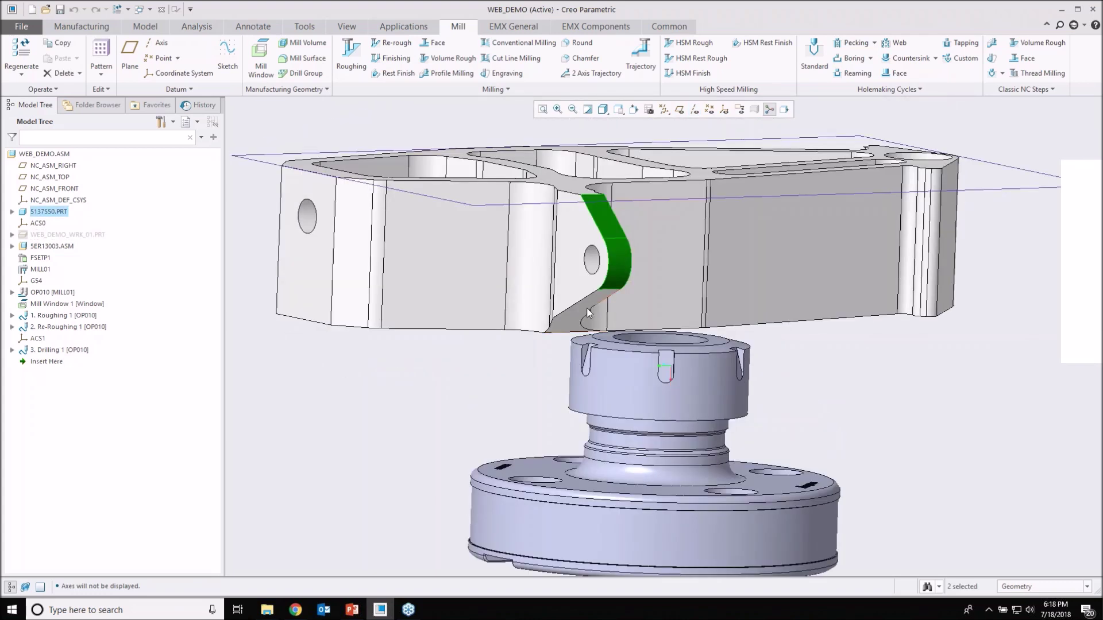
pyautogui.keyDown('ctrl'); pyautogui.click(584, 313); pyautogui.keyUp('ctrl')
pyautogui.moveTo(584, 312); pyautogui.dragTo(600, 373, button='middle')
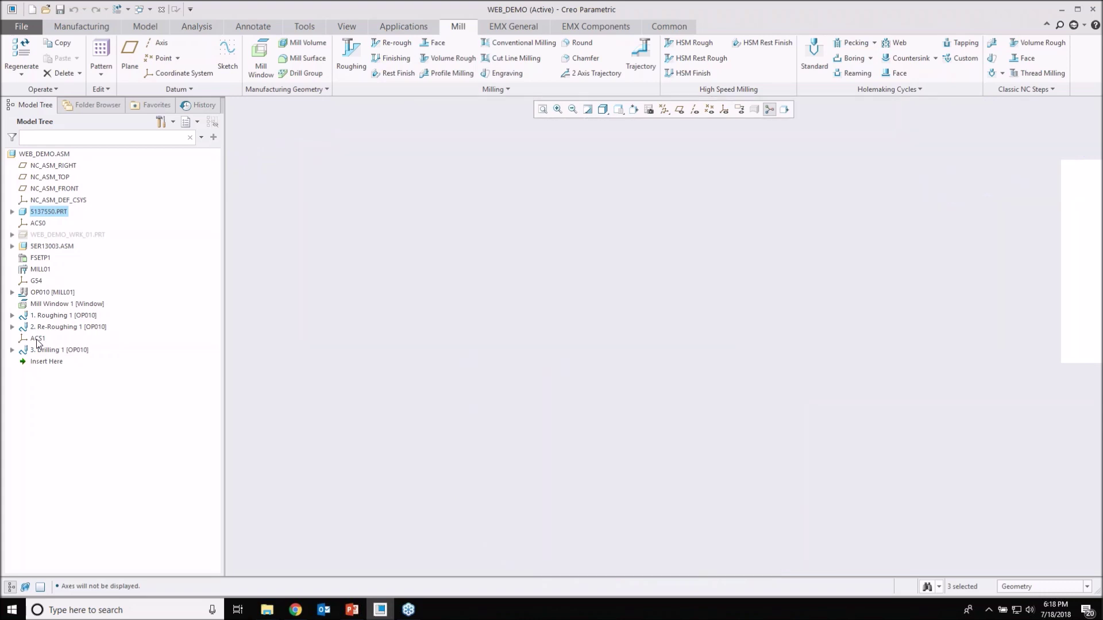
pyautogui.click(300, 414)
pyautogui.scroll(4, 327, 384)
pyautogui.keyDown('shift'); pyautogui.moveTo(332, 378); pyautogui.dragTo(397, 372, button='middle'); pyautogui.keyUp('shift')
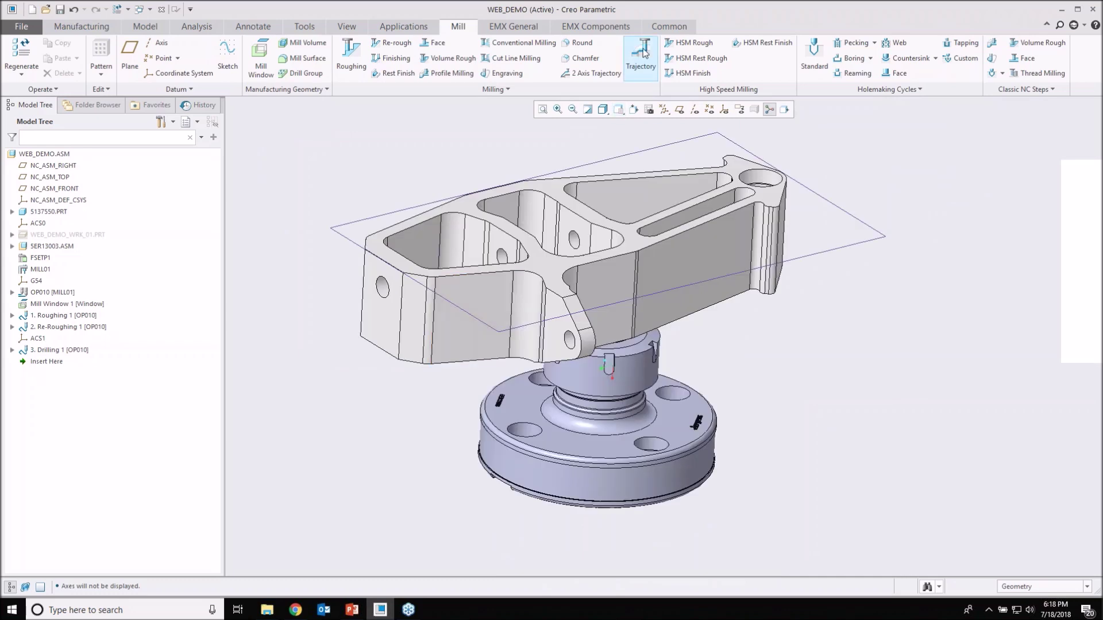
# - Start a Trajectory milling sequence on coordinate system ACS1 with tool 01: END_M_16
pyautogui.click(643, 53)
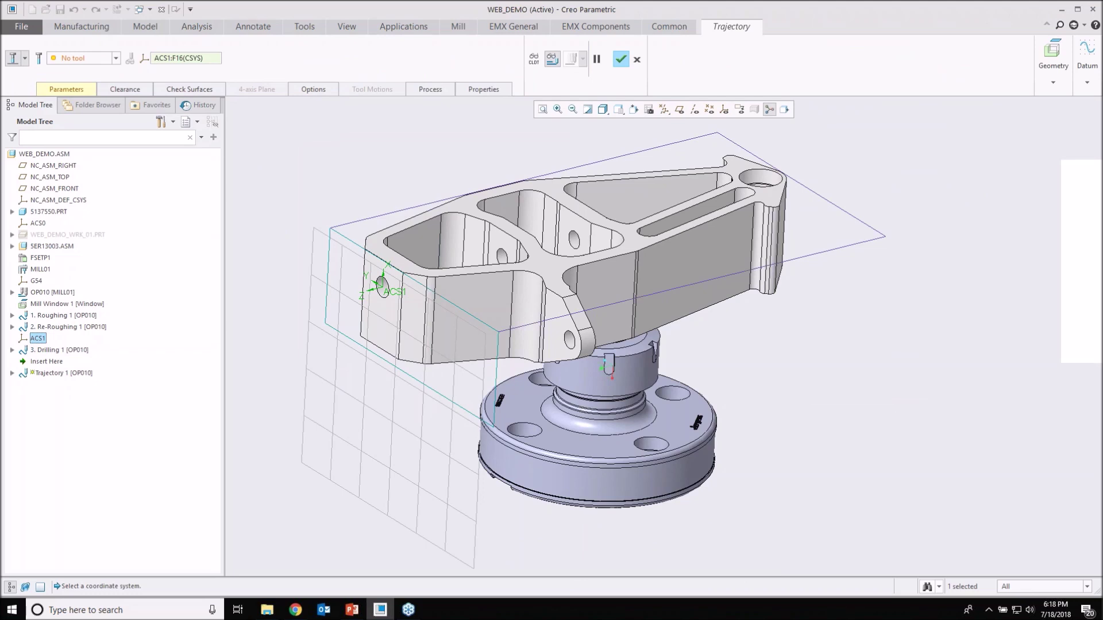
pyautogui.click(116, 58)
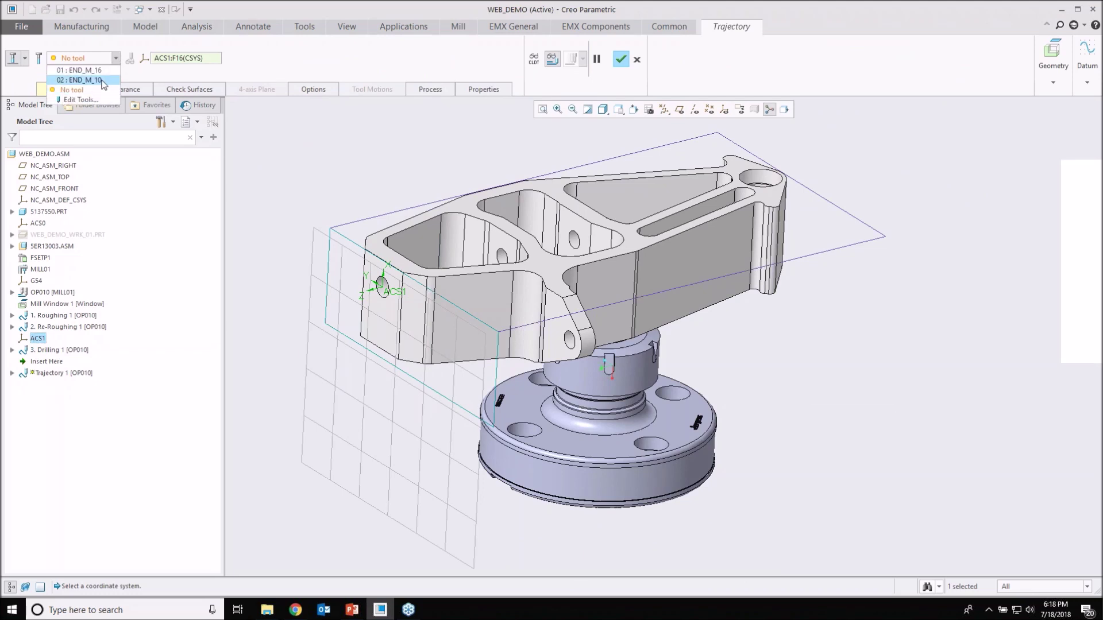
pyautogui.click(81, 70)
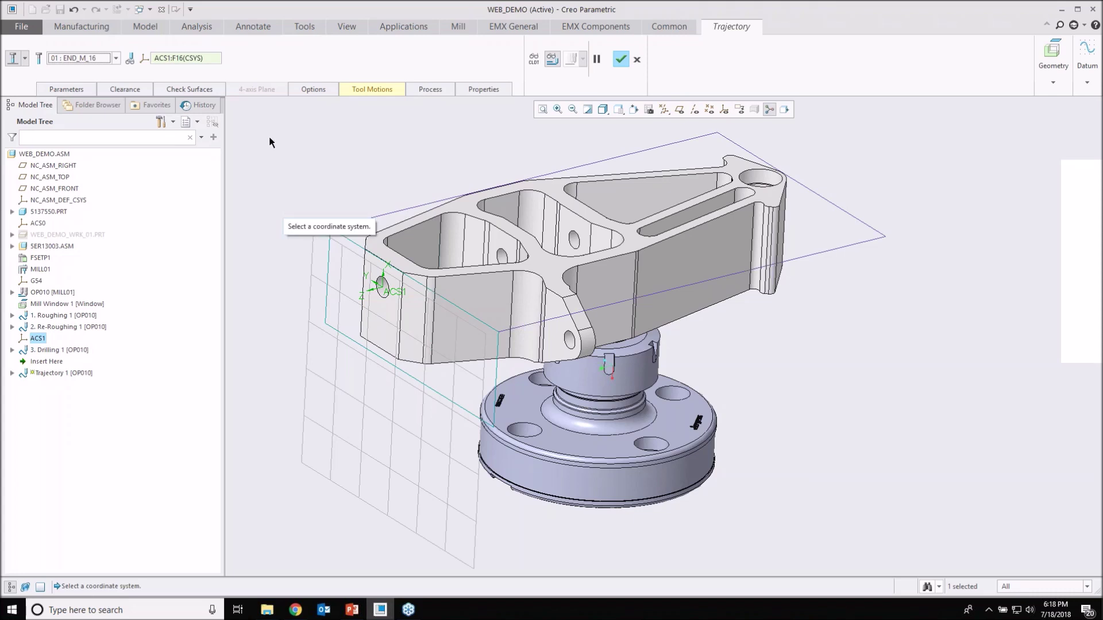
# - Add a Curve Cut tool motion and define its trajectory as a one-by-one chain along the outer edges of the lug's face
pyautogui.click(378, 97)
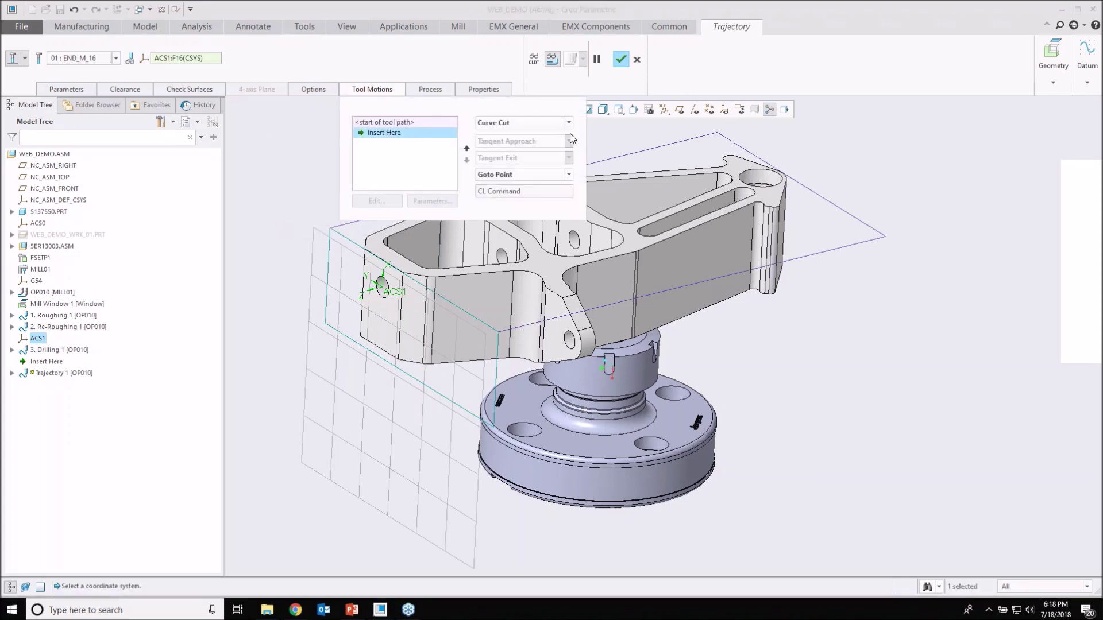
pyautogui.click(546, 124)
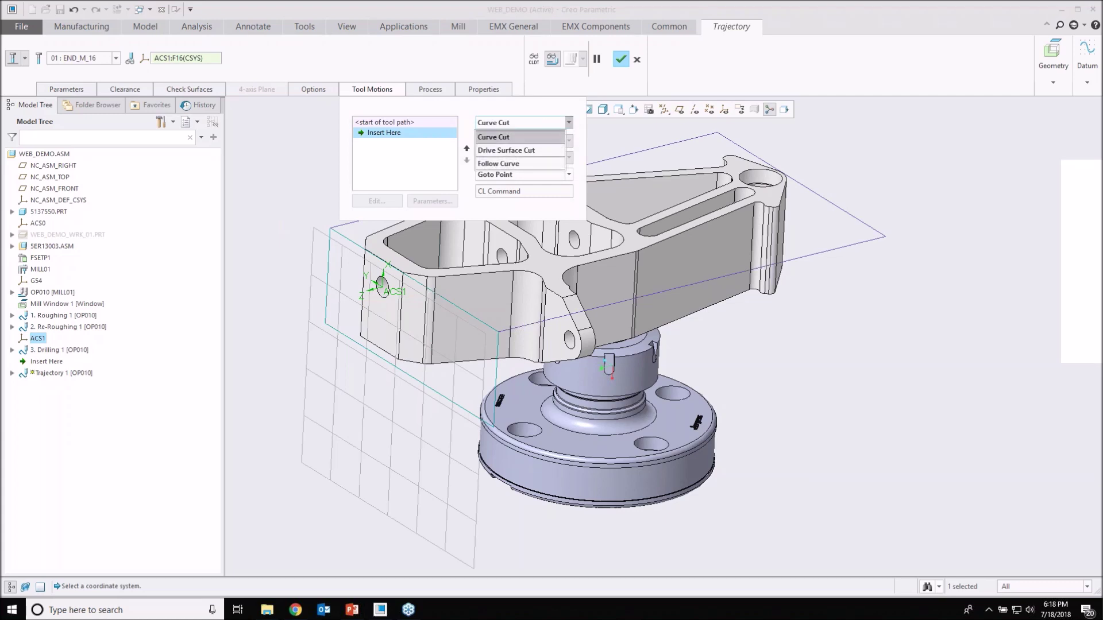
pyautogui.click(493, 138)
pyautogui.keyDown('shift'); pyautogui.moveTo(566, 309); pyautogui.dragTo(490, 254, button='middle'); pyautogui.keyUp('shift')
pyautogui.click(489, 254)
pyautogui.scroll(-3, 510, 282)
pyautogui.keyDown('shift'); pyautogui.click(511, 282); pyautogui.keyUp('shift')
pyautogui.keyDown('shift'); pyautogui.click(470, 322); pyautogui.keyUp('shift')
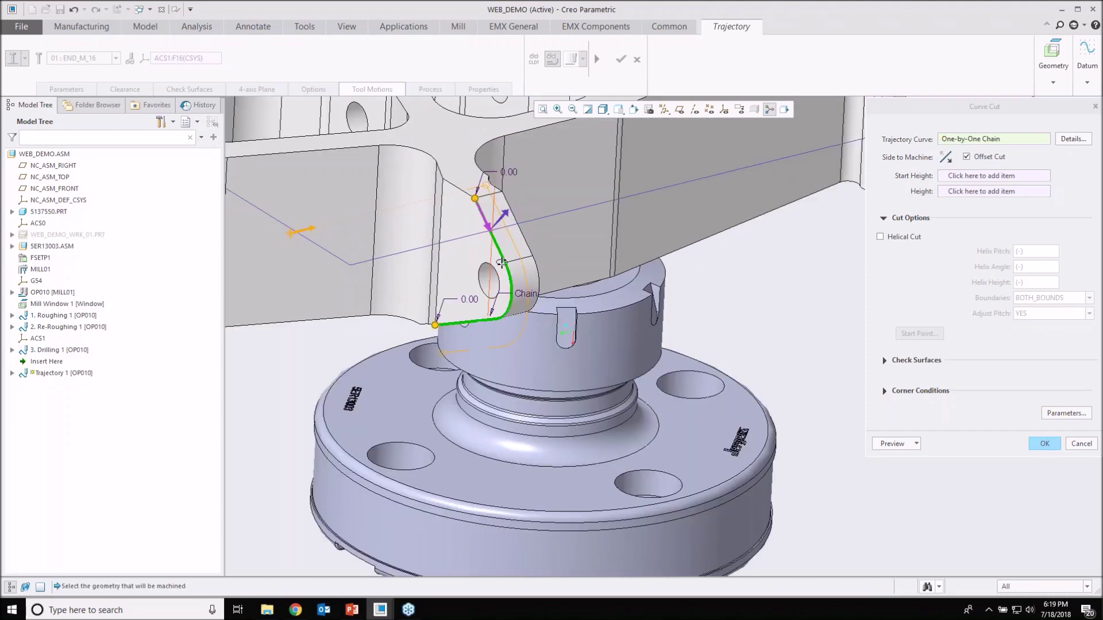
# - Check the chain's end near the fixture and set the curve cut's start height to the lug face bounded by the chain
pyautogui.moveTo(501, 263); pyautogui.dragTo(500, 299, button='middle')
pyautogui.scroll(-4, 486, 296)
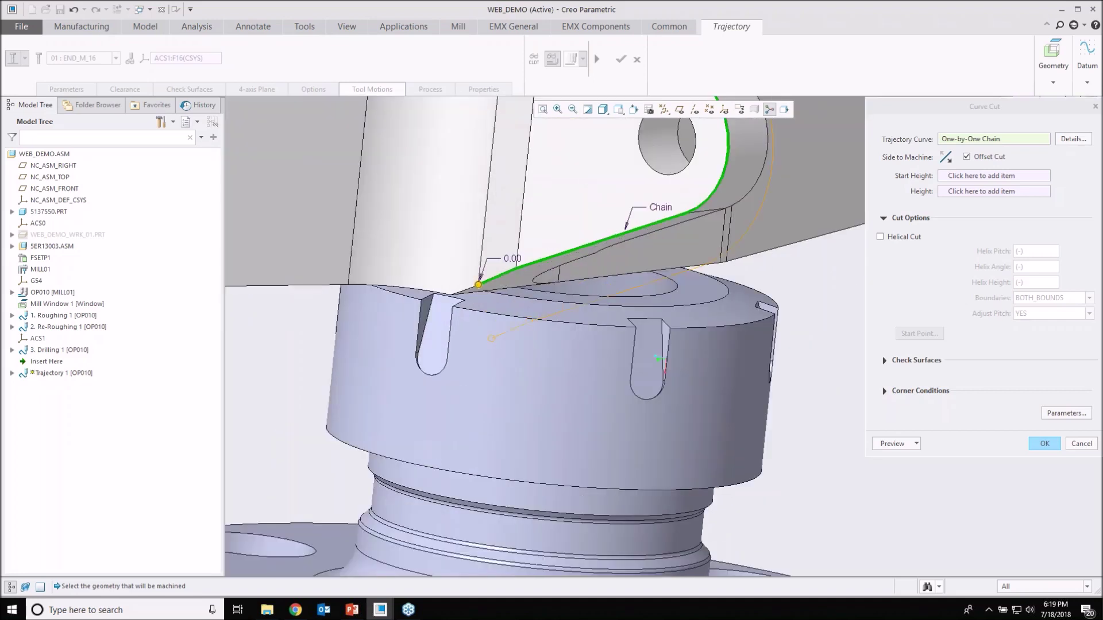
pyautogui.scroll(2, 413, 362)
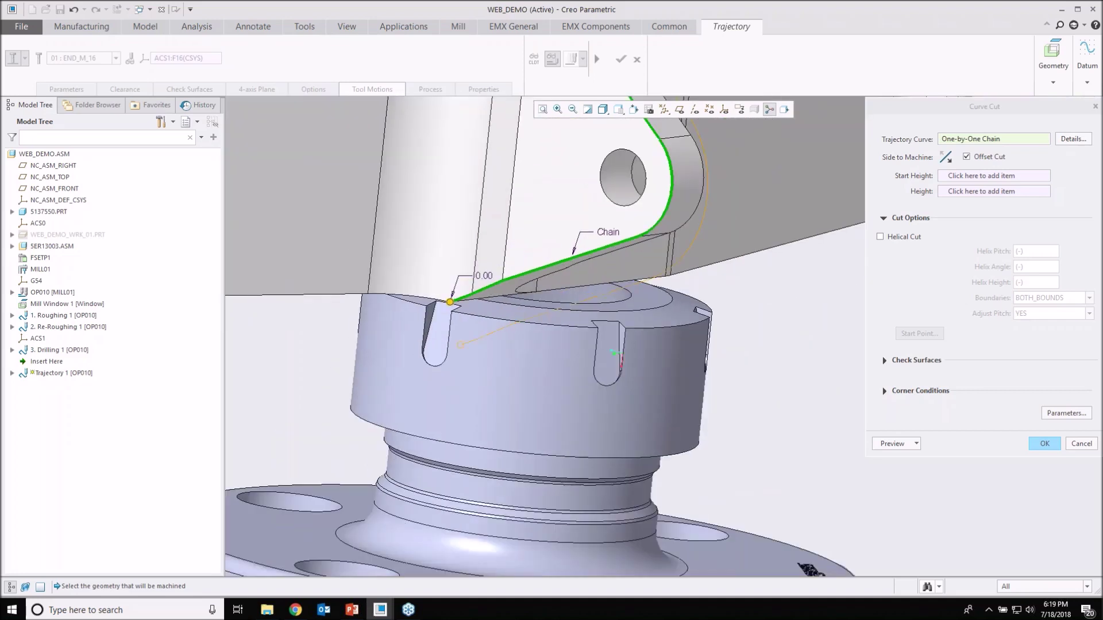
pyautogui.scroll(4, 414, 362)
pyautogui.moveTo(436, 321); pyautogui.dragTo(453, 390, button='middle')
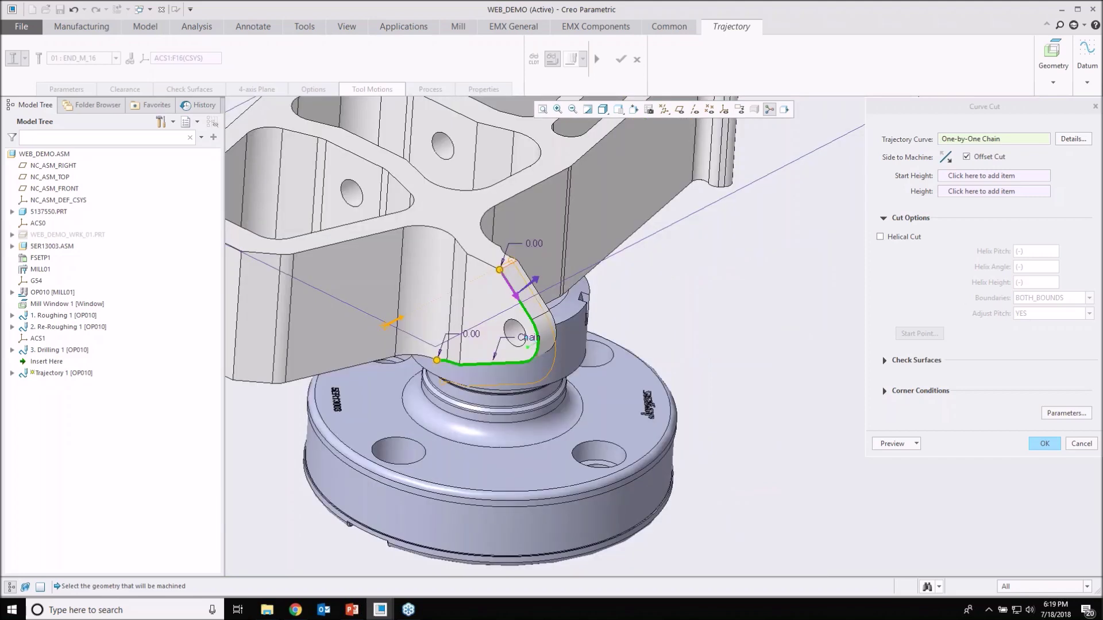
pyautogui.scroll(2, 436, 292)
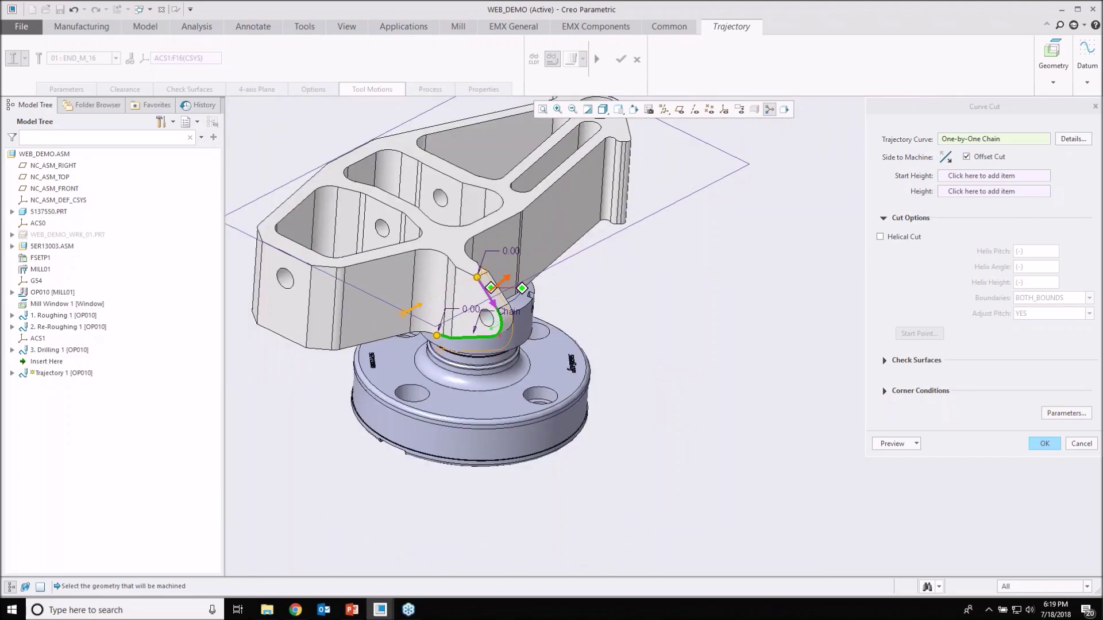
pyautogui.scroll(-4, 530, 294)
pyautogui.click(961, 176)
pyautogui.click(436, 304)
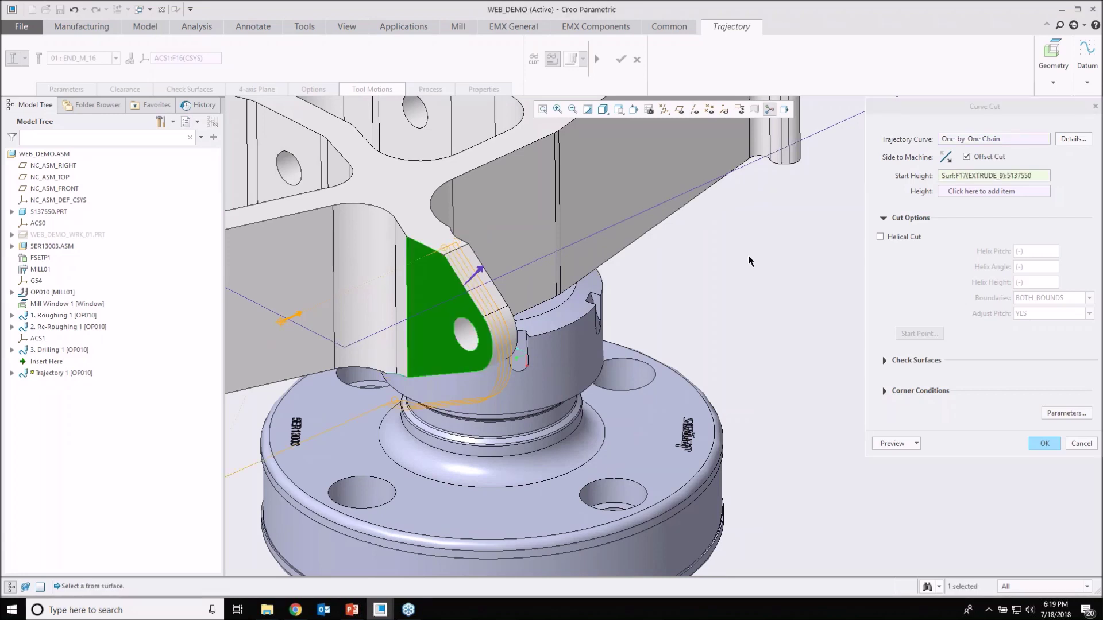
# - Set the curve cut's end height to the surface on the opposite side of the lug
pyautogui.moveTo(748, 257); pyautogui.dragTo(804, 281, button='middle')
pyautogui.click(980, 191)
pyautogui.moveTo(580, 298); pyautogui.dragTo(459, 310, button='middle')
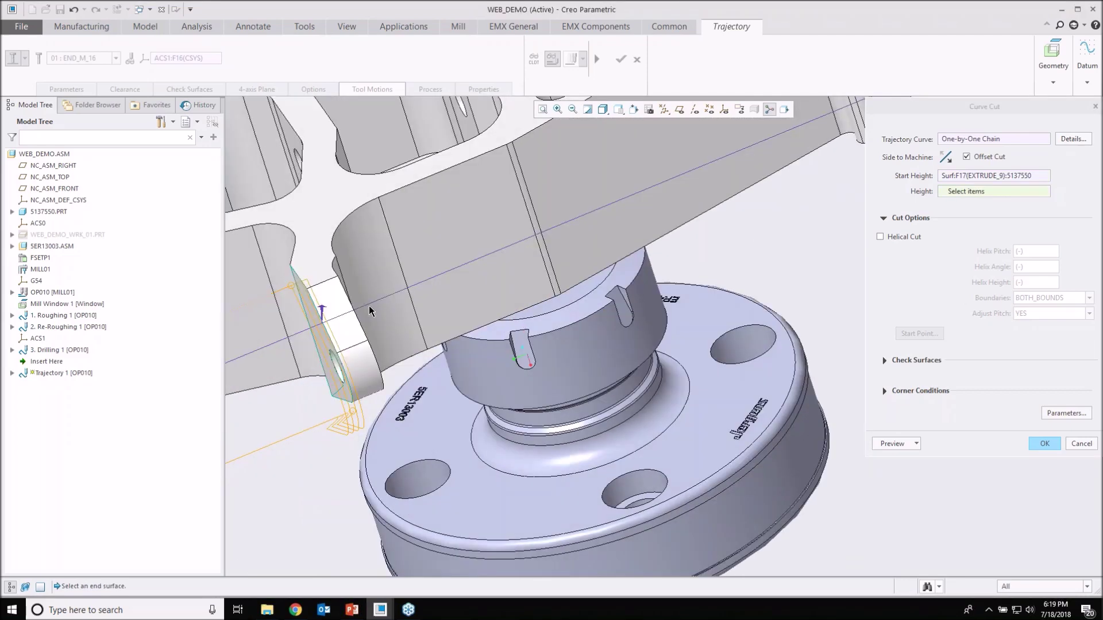
pyautogui.moveTo(373, 310); pyautogui.dragTo(292, 351, button='middle')
pyautogui.click(278, 368)
pyautogui.moveTo(345, 298)
pyautogui.mouseDown(button='middle')
pyautogui.moveTo(390, 286)
pyautogui.moveTo(639, 292)
pyautogui.moveTo(593, 306)
pyautogui.mouseUp(button='middle')
pyautogui.scroll(4, 610, 296)
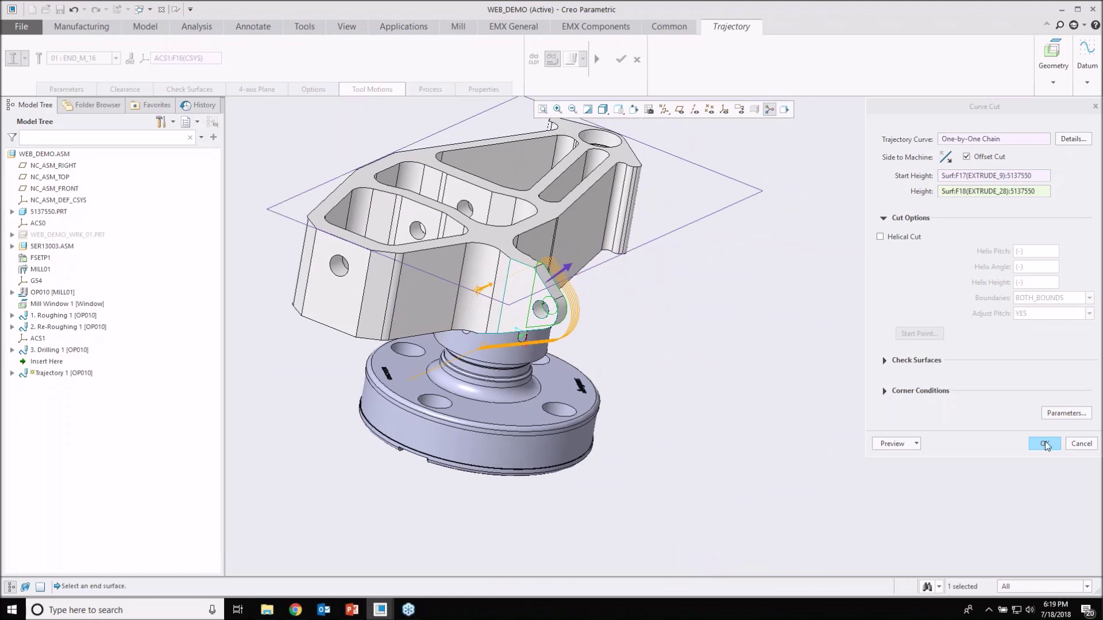
# - Set LEAD_RADIUS to 5 in the curve cut's Entry/Exit Motions parameters
pyautogui.click(1066, 413)
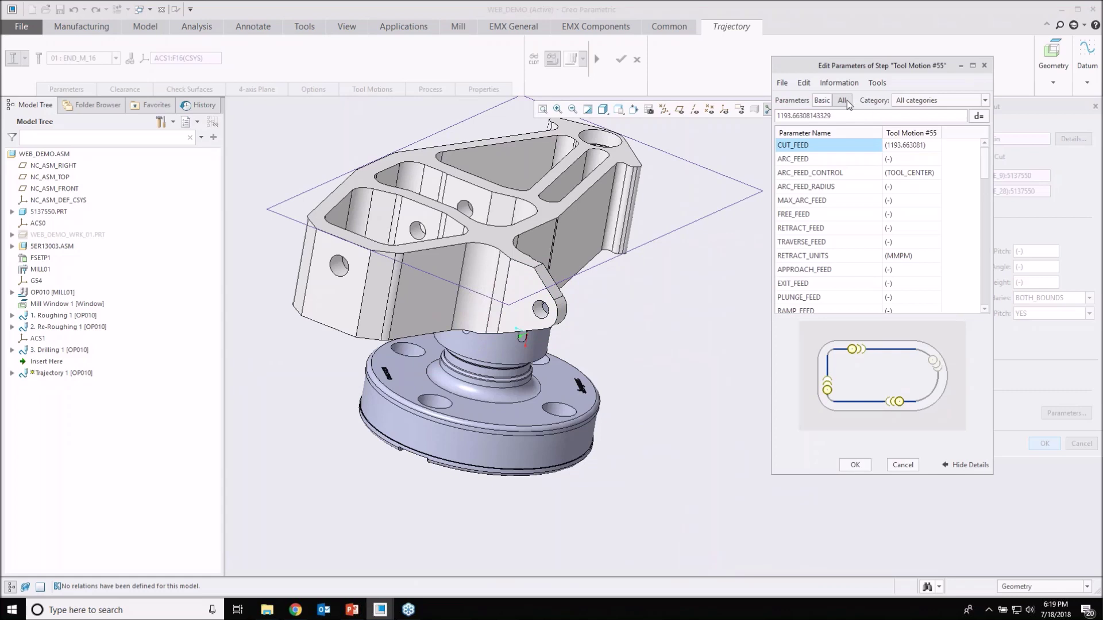
pyautogui.click(984, 100)
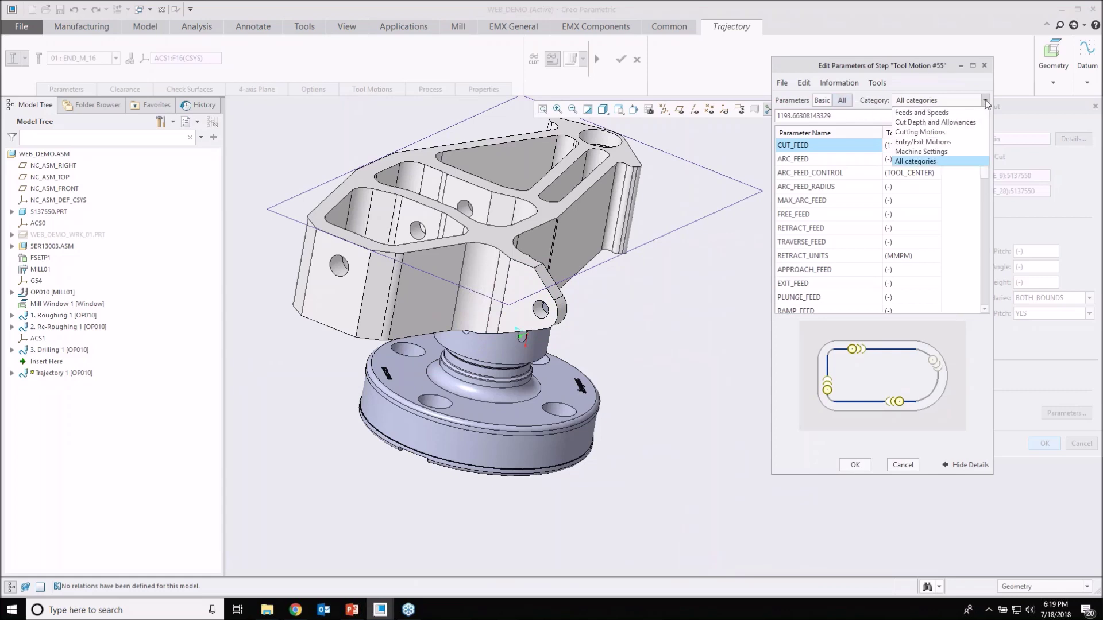
pyautogui.click(945, 142)
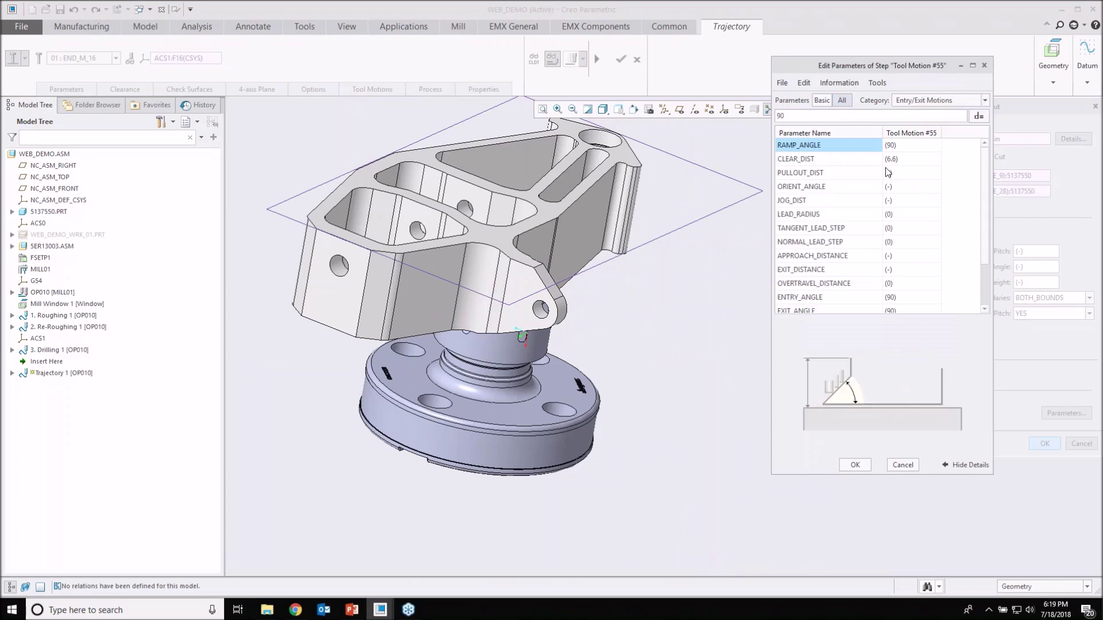
pyautogui.scroll(-1, 888, 172)
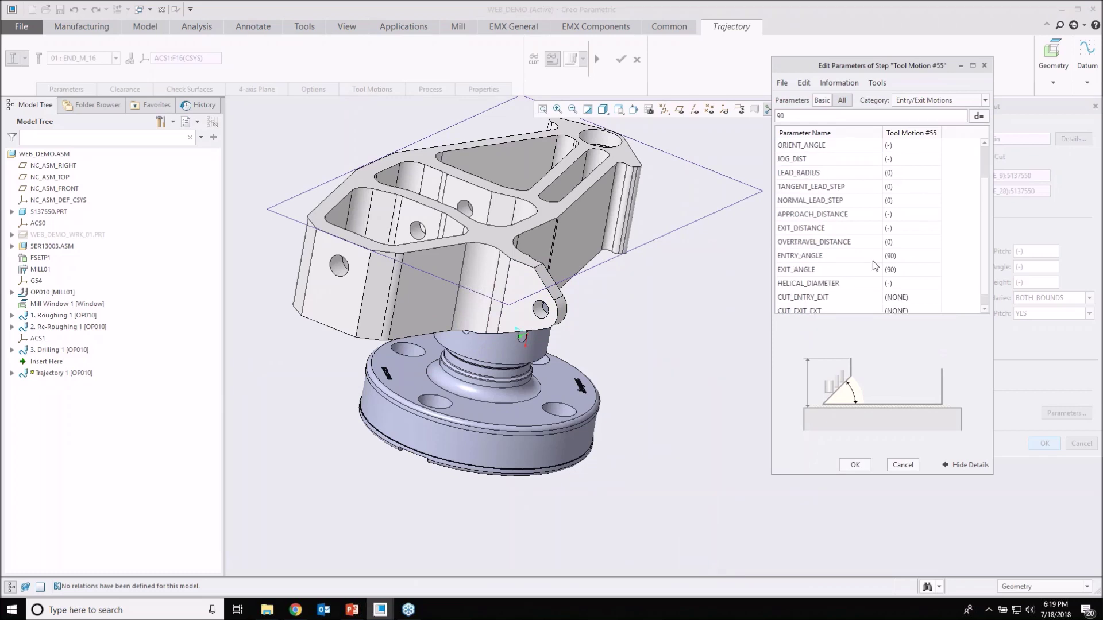
pyautogui.scroll(-1, 878, 207)
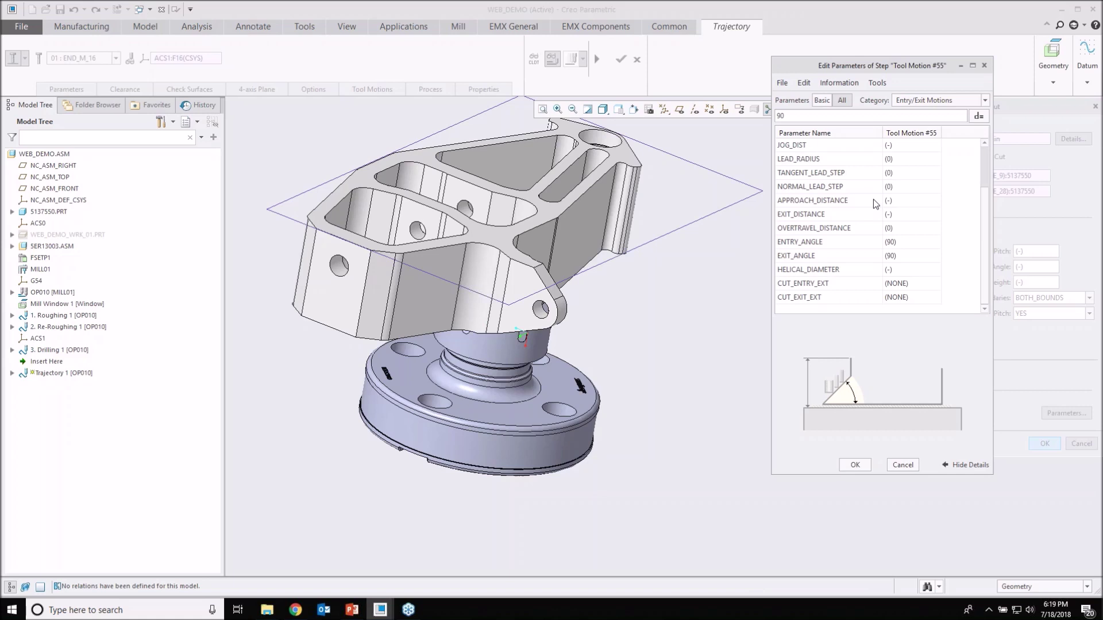
pyautogui.scroll(2, 874, 203)
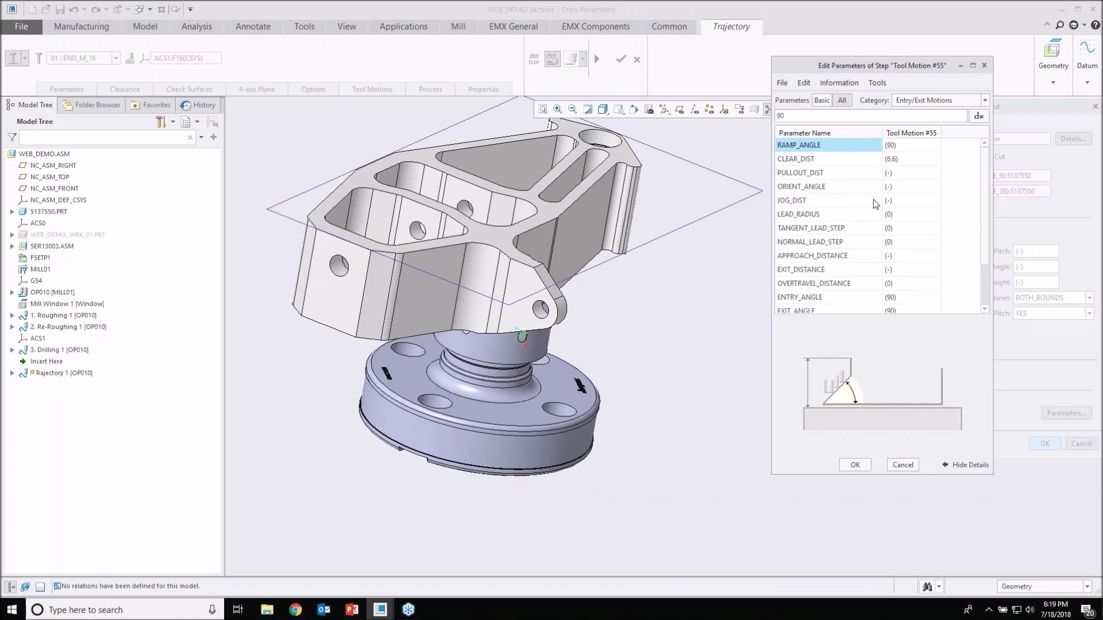
pyautogui.click(911, 214)
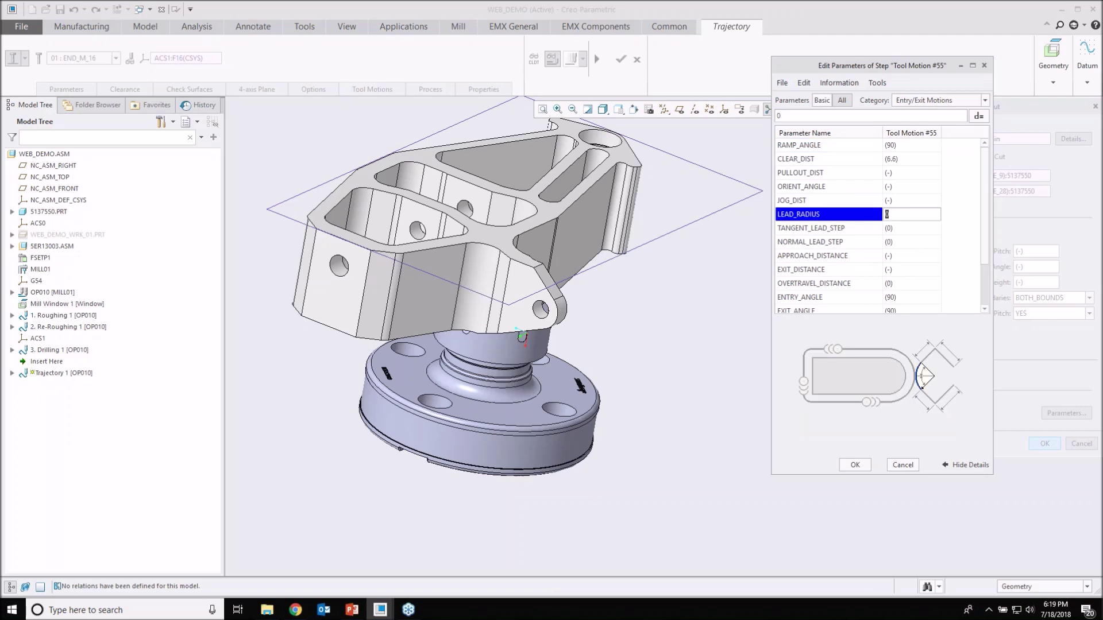
pyautogui.write('5')
pyautogui.press('Return')
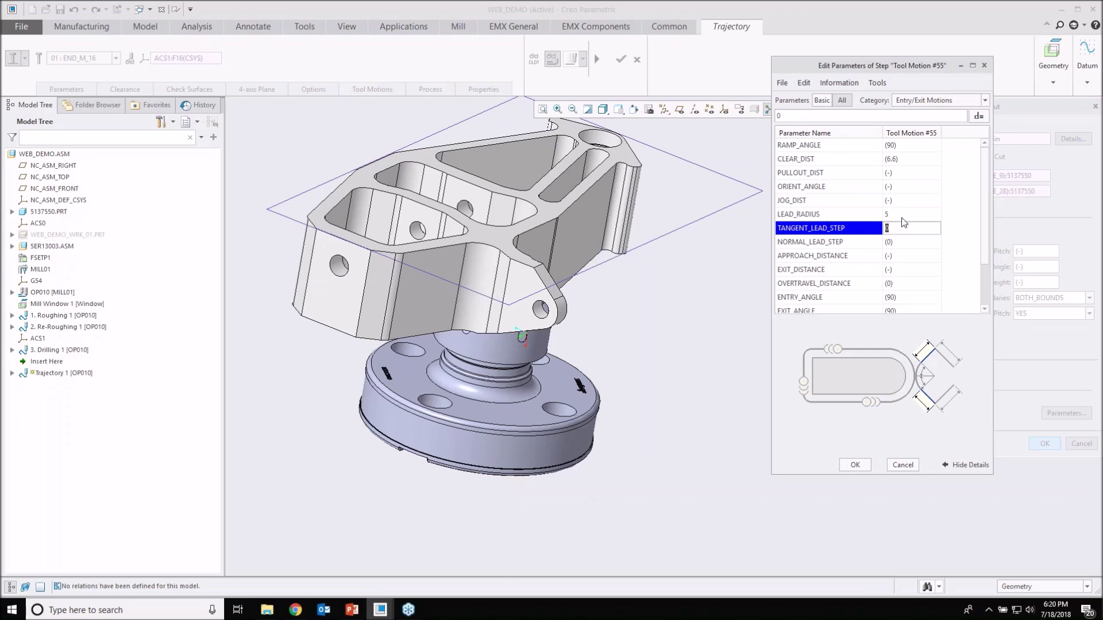
# - Set the curve cut's CUT_ENTRY_EXT to LEAD_IN and CUT_EXIT_EXT to LEAD_OUT, and accept the parameters
pyautogui.scroll(-2, 904, 223)
pyautogui.click(917, 283)
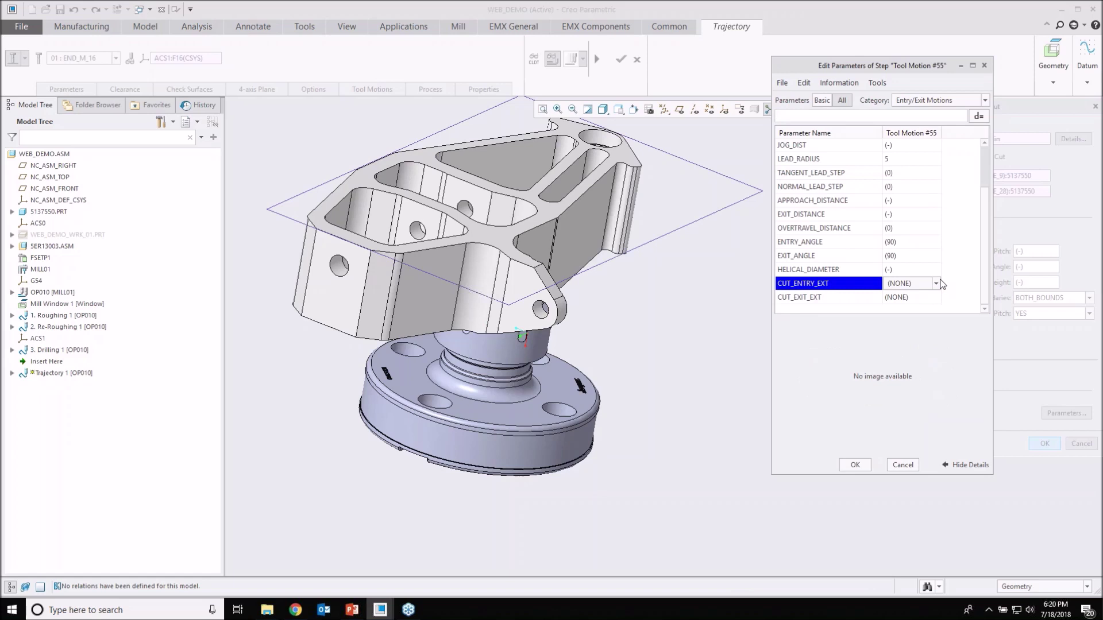
pyautogui.click(936, 284)
pyautogui.click(915, 334)
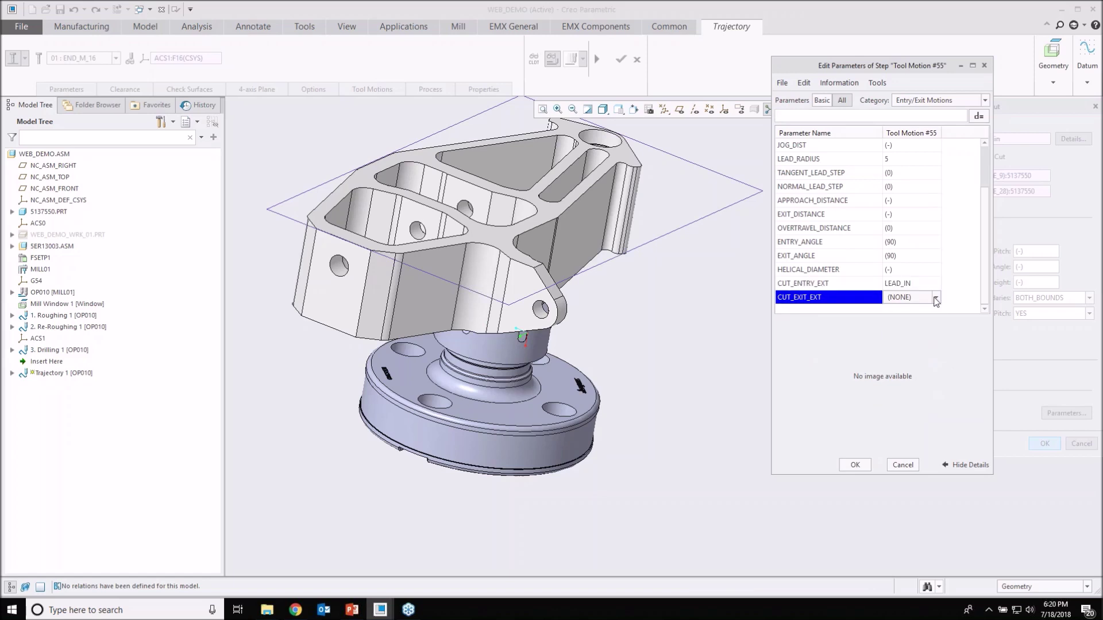
pyautogui.click(937, 298)
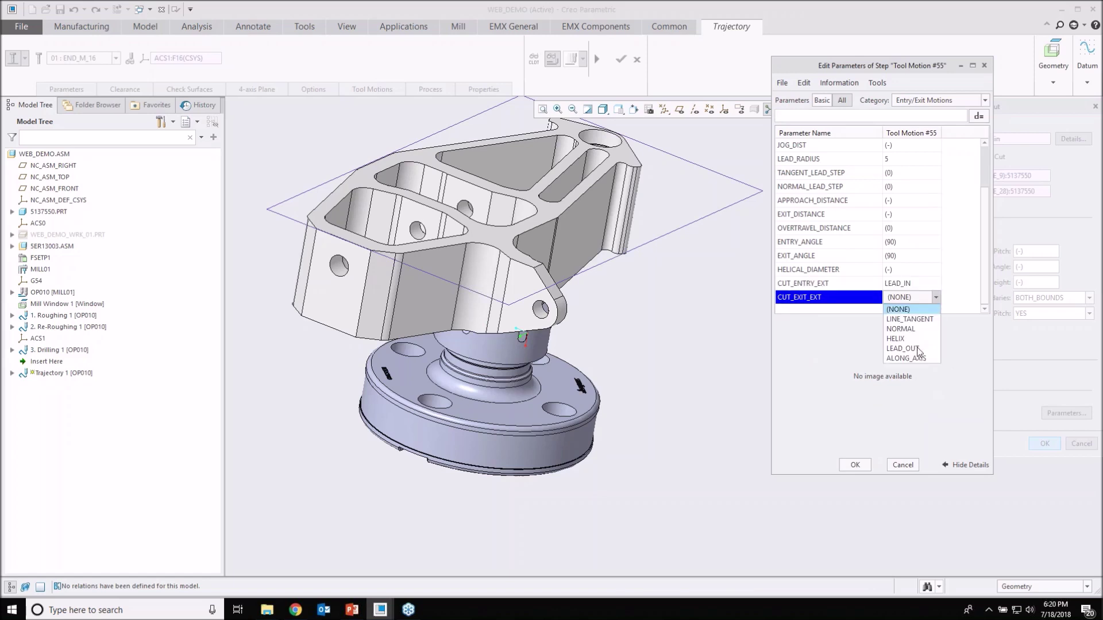
pyautogui.click(902, 349)
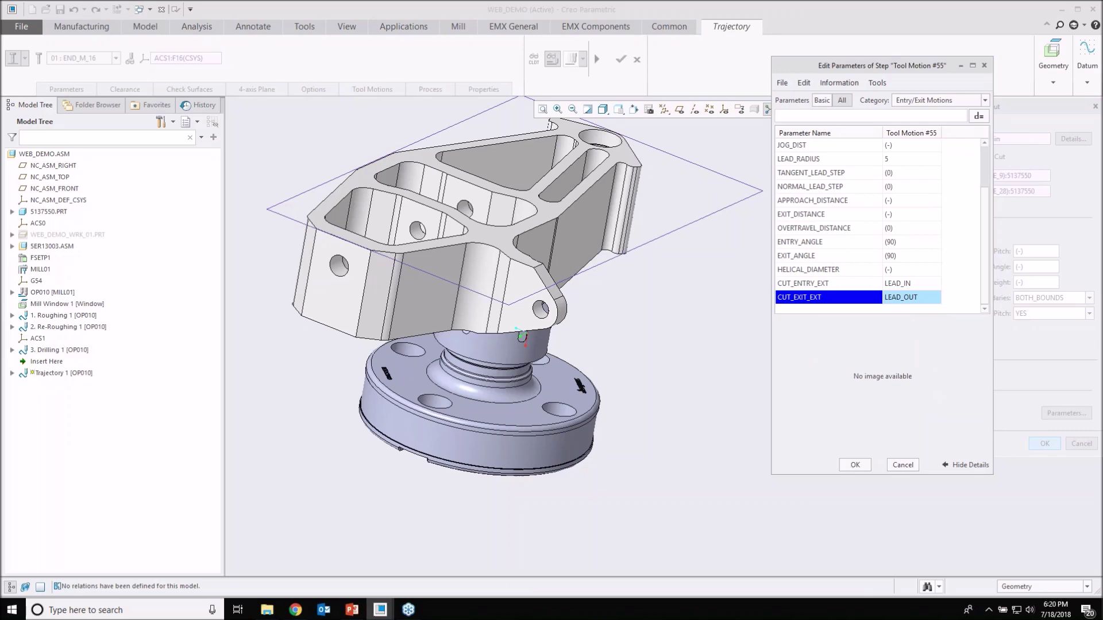
pyautogui.click(855, 464)
# - Inspect the previewed lead-in and lead-out paths around the lug and accept the Curve Cut tool motion
pyautogui.scroll(5, 519, 244)
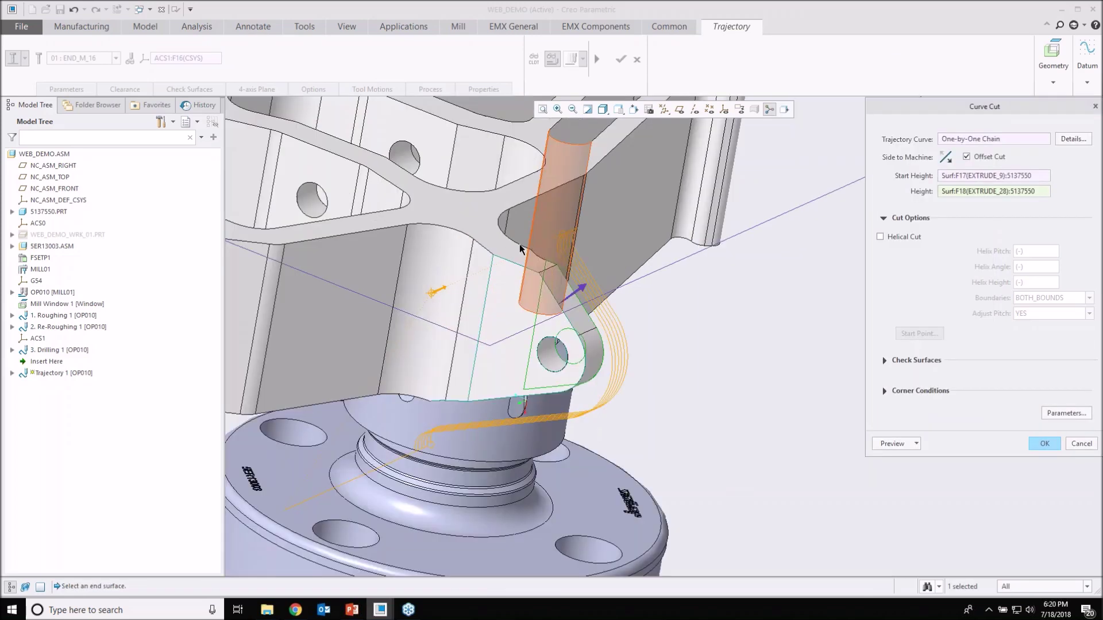
pyautogui.scroll(-3, 546, 237)
pyautogui.scroll(2, 547, 237)
pyautogui.scroll(3, 549, 307)
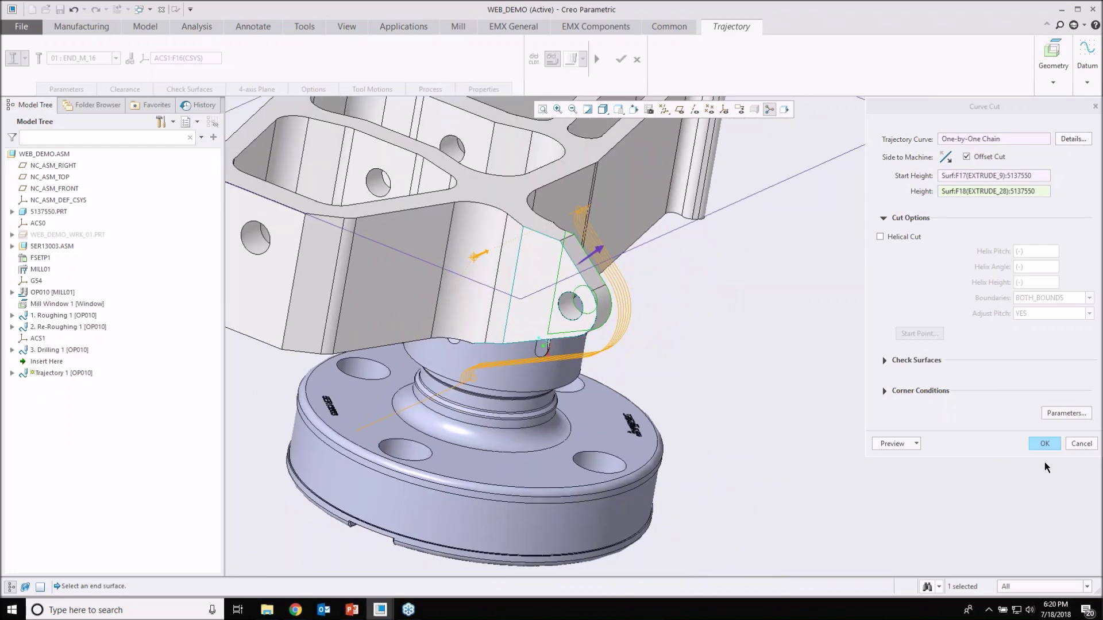
pyautogui.click(1045, 443)
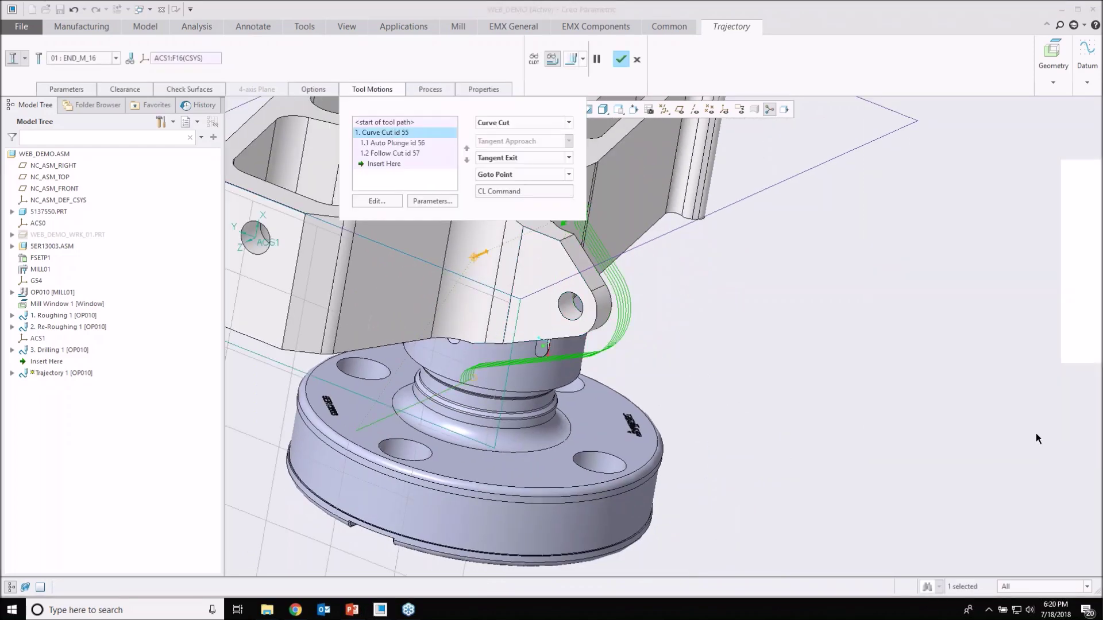
# - Play the trajectory sequence's tool path around the lug at the fast display speed
pyautogui.moveTo(721, 391); pyautogui.dragTo(603, 336, button='middle')
pyautogui.moveTo(715, 331); pyautogui.dragTo(730, 363, button='middle')
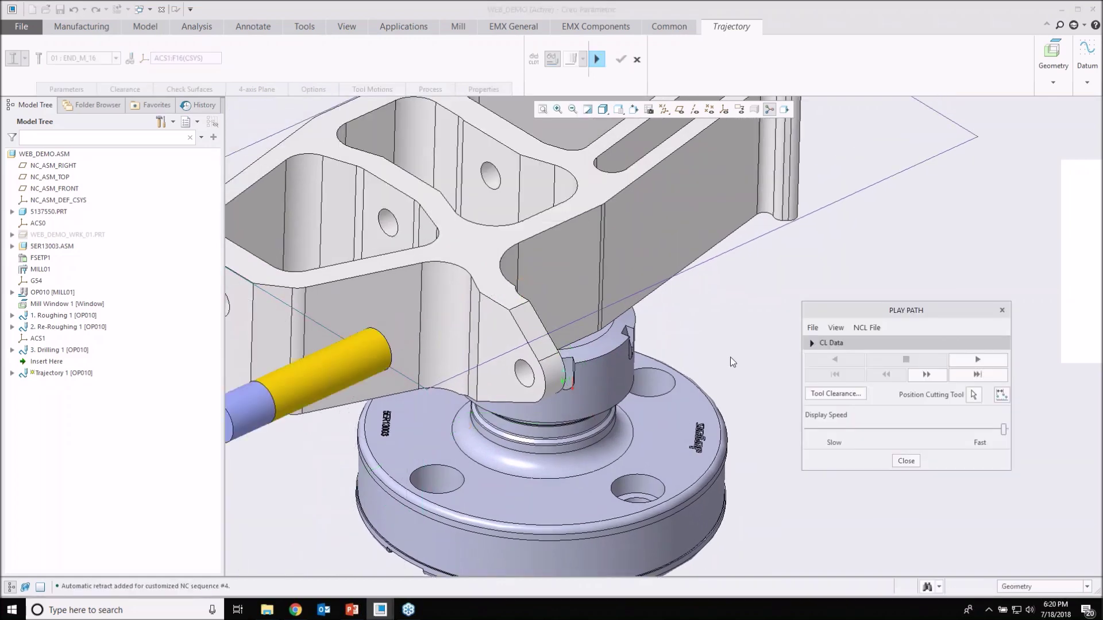
pyautogui.click(966, 360)
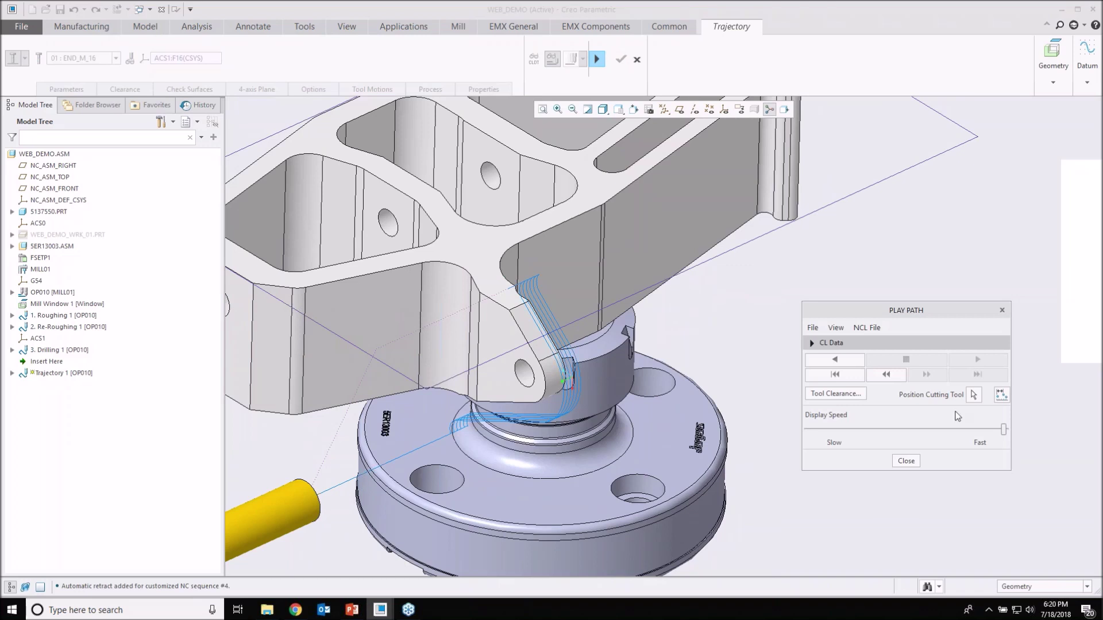
pyautogui.click(906, 461)
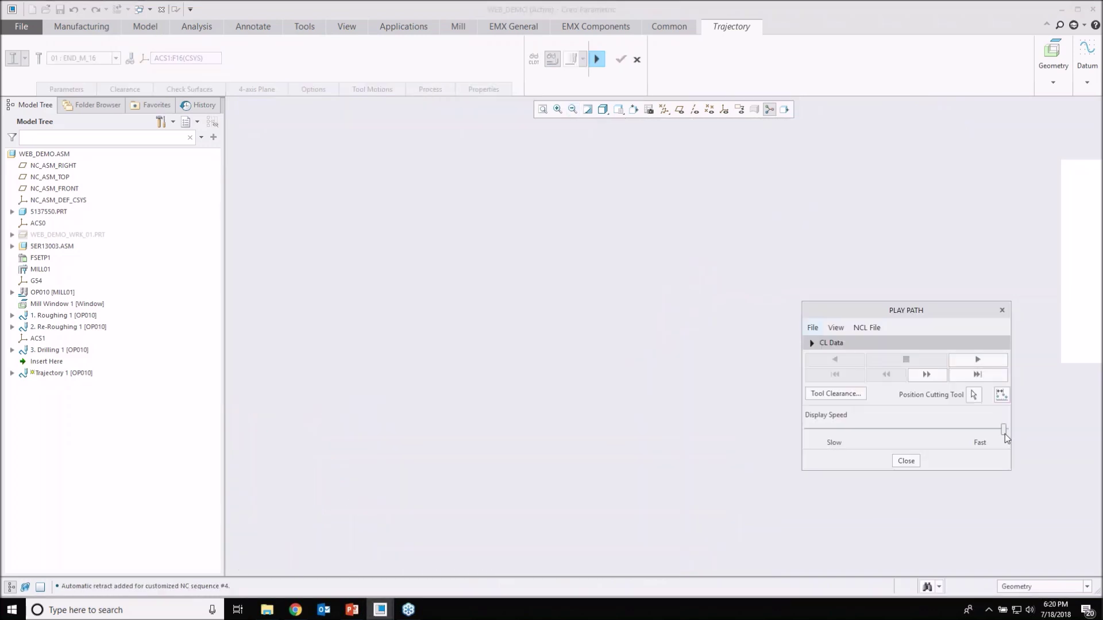
# - Replay the trajectory tool path at a slow display speed to check the cutter's motion around the lug
pyautogui.moveTo(1003, 429); pyautogui.dragTo(822, 430)
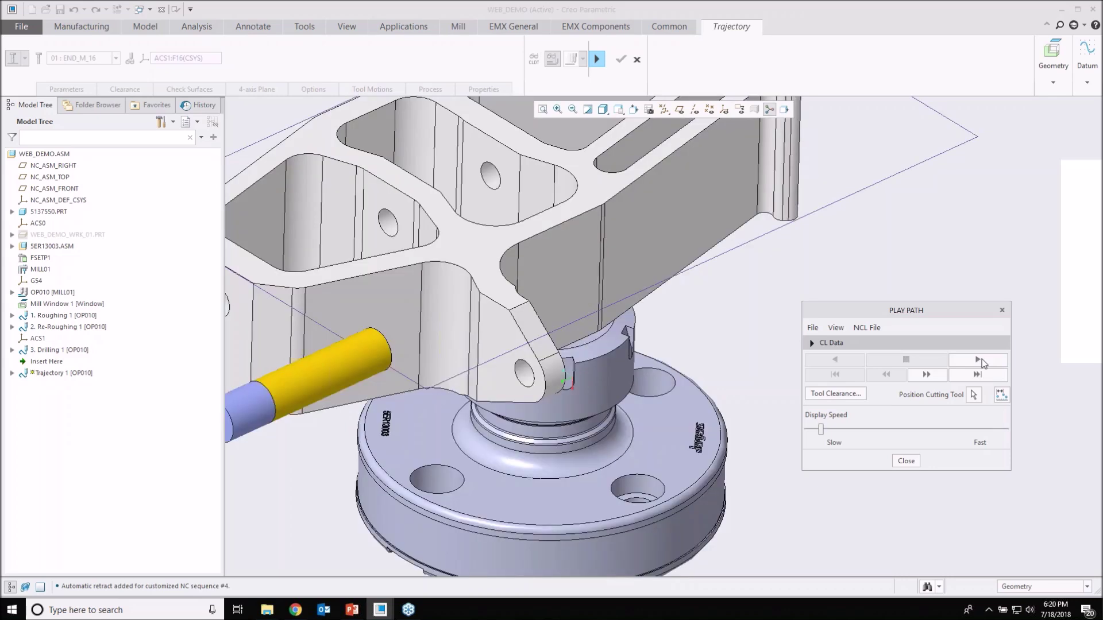
pyautogui.click(977, 359)
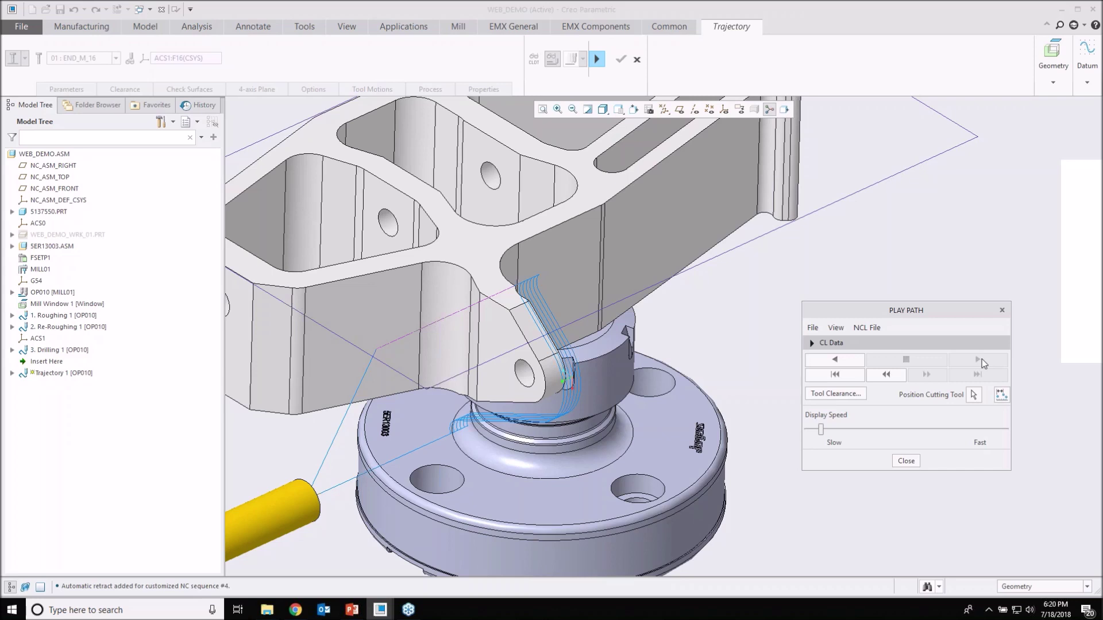
pyautogui.moveTo(913, 524); pyautogui.dragTo(902, 519, button='middle')
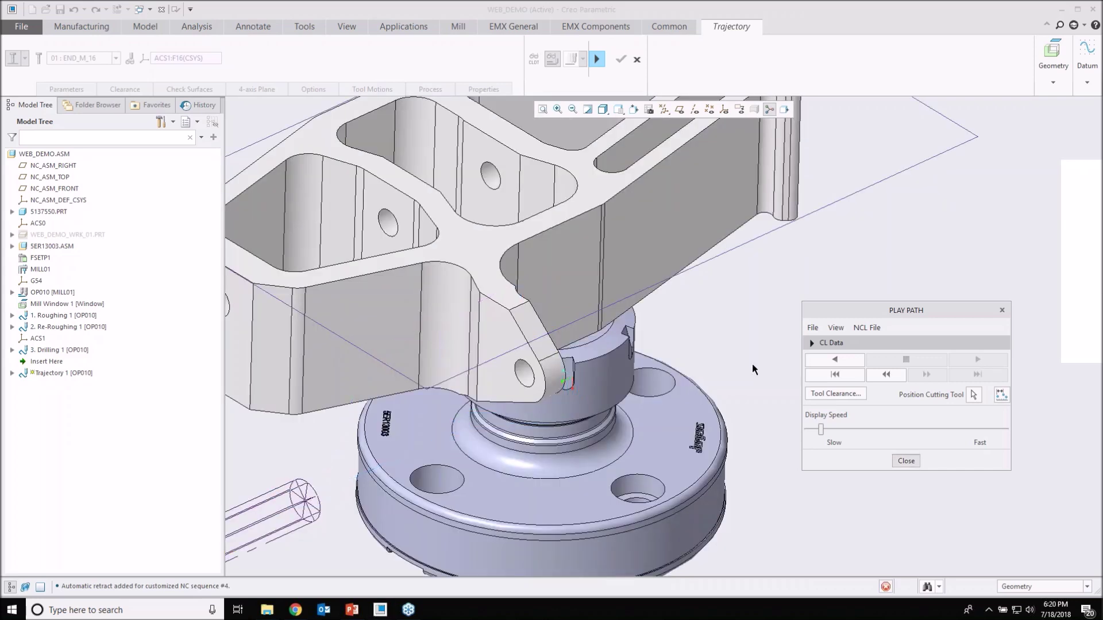
pyautogui.middleClick(753, 363)
# - Complete the Trajectory 1 milling sequence in operation OP010
pyautogui.scroll(3, 752, 363)
pyautogui.keyDown('shift'); pyautogui.moveTo(744, 320); pyautogui.dragTo(669, 338, button='middle'); pyautogui.keyUp('shift')
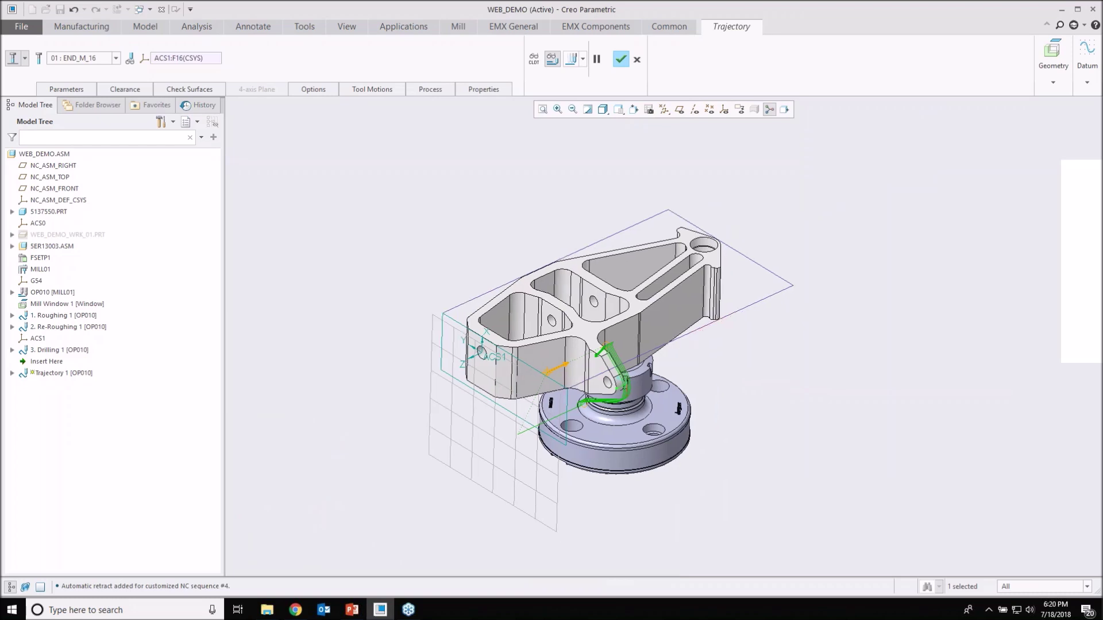
pyautogui.click(621, 60)
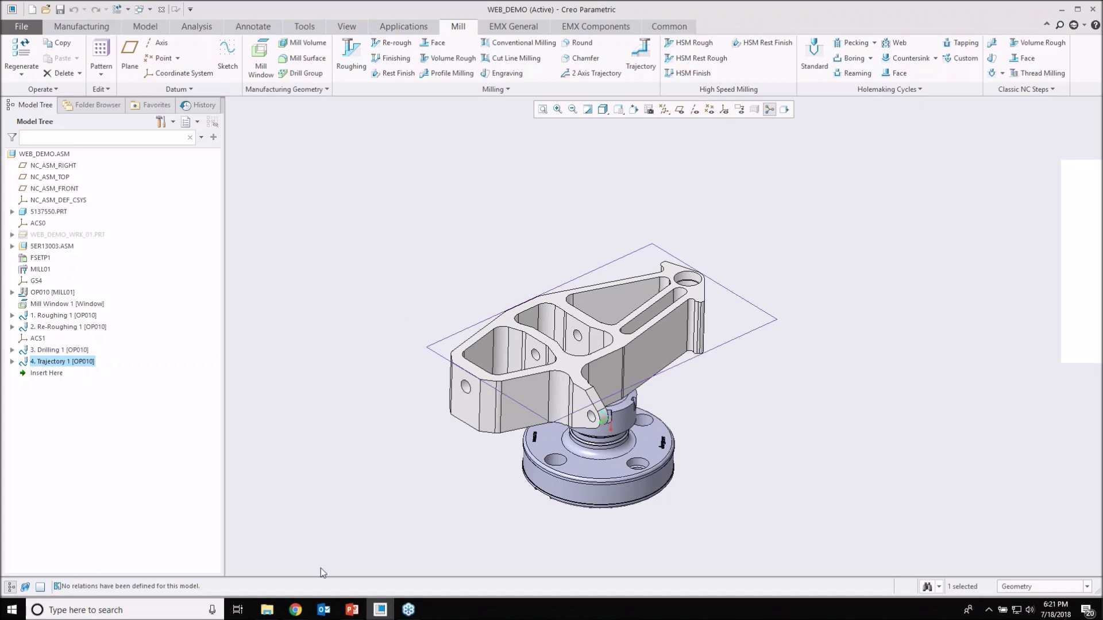
# - Switch to the PowerPoint presentation showing the Contact Information slide
pyautogui.click(351, 609)
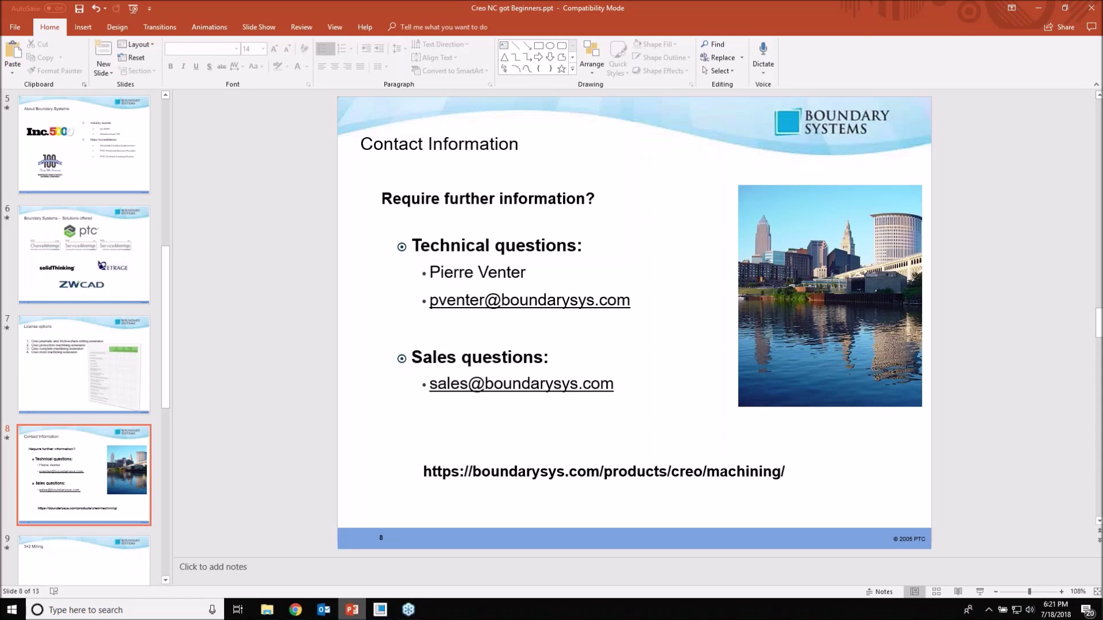